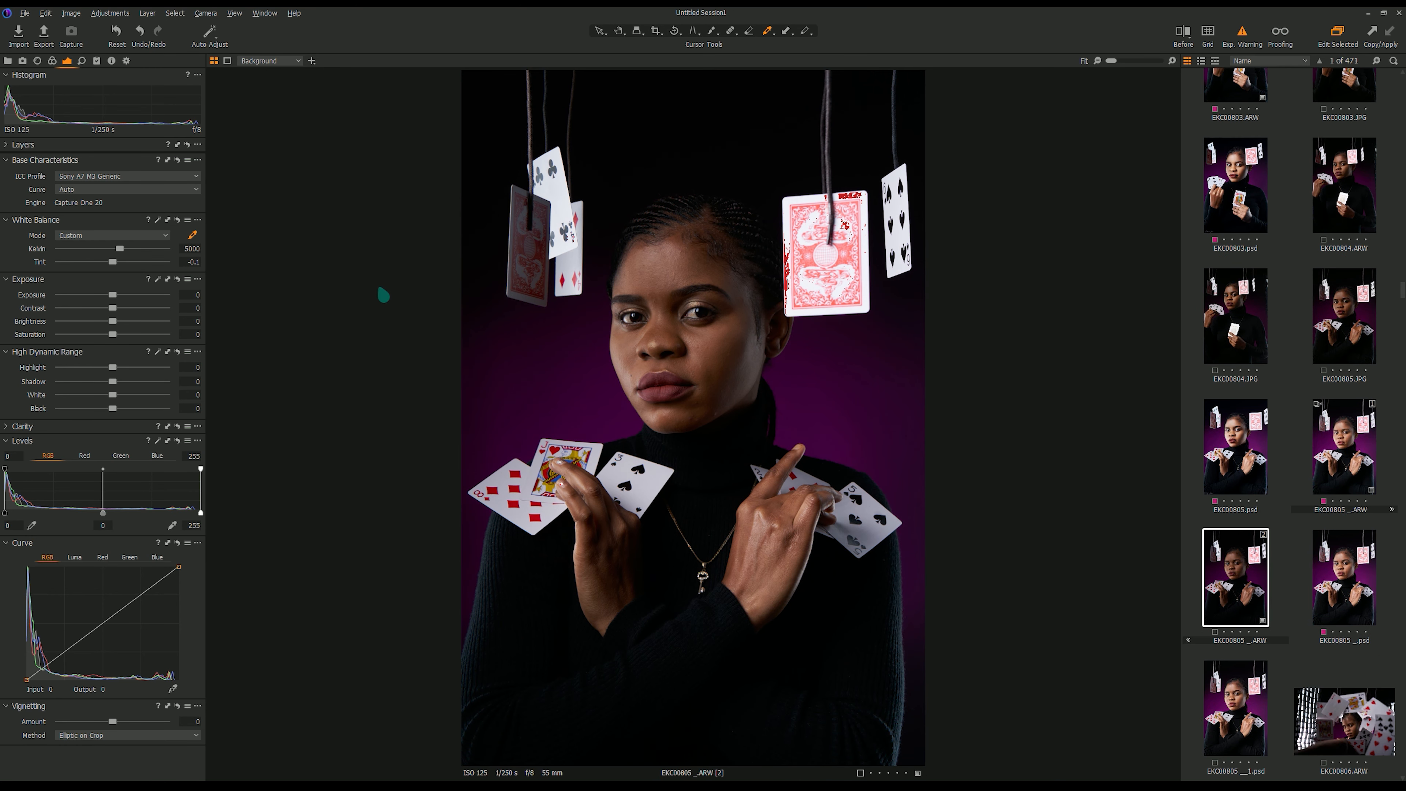
# Adjust the raw image: exposure to 1.27, highlight to -60 and black to -10.
pyautogui.moveTo(113, 295); pyautogui.dragTo(130, 296)
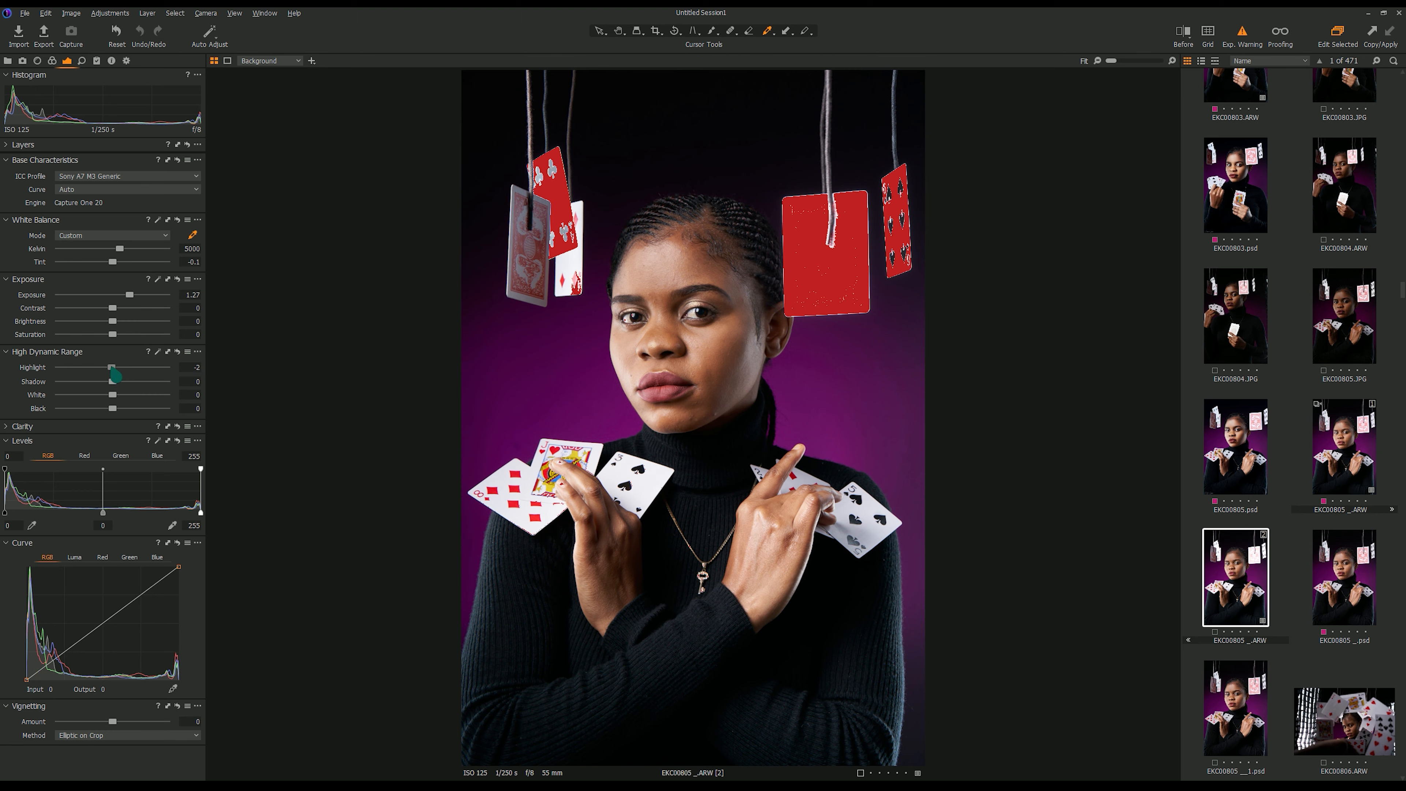
pyautogui.moveTo(112, 376); pyautogui.dragTo(81, 368)
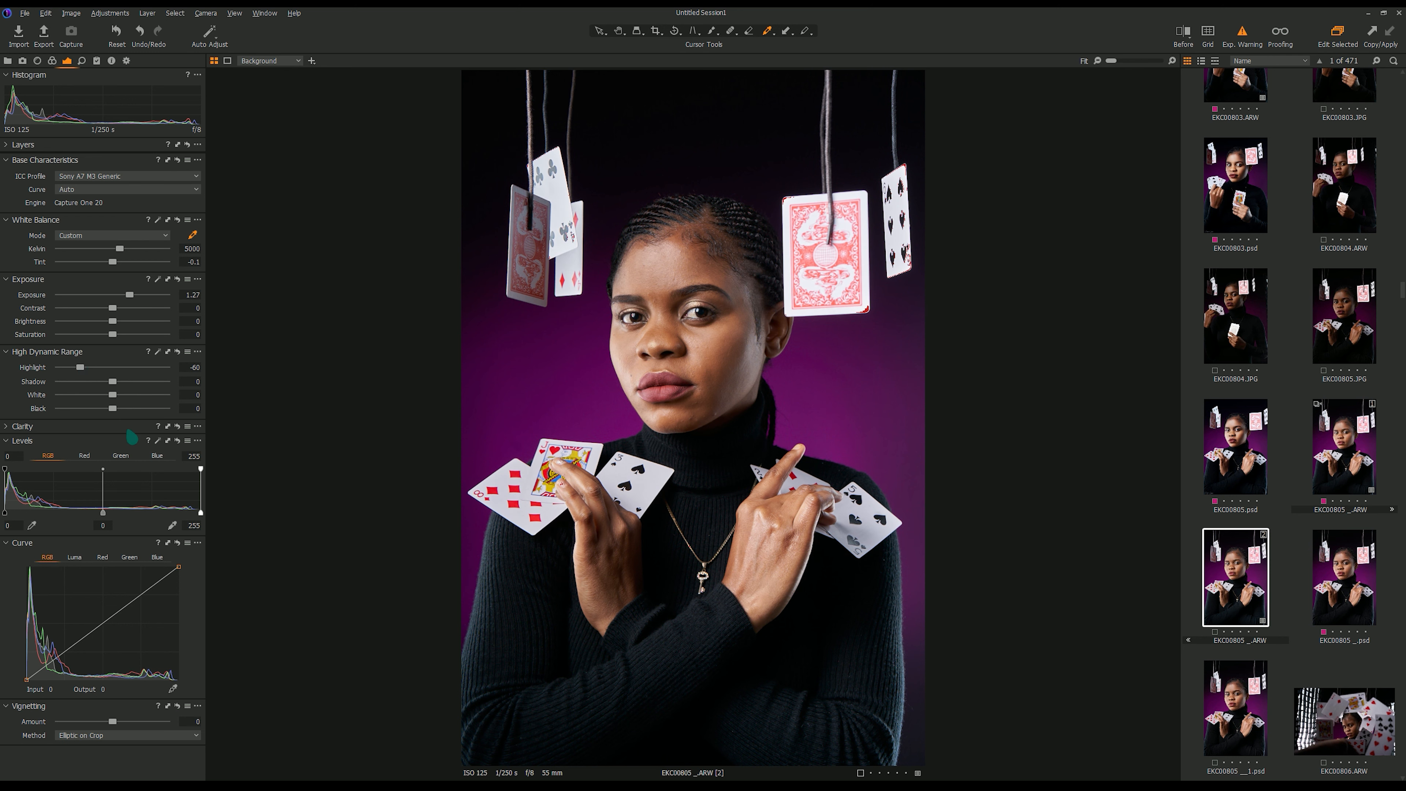
pyautogui.moveTo(113, 408); pyautogui.dragTo(106, 408)
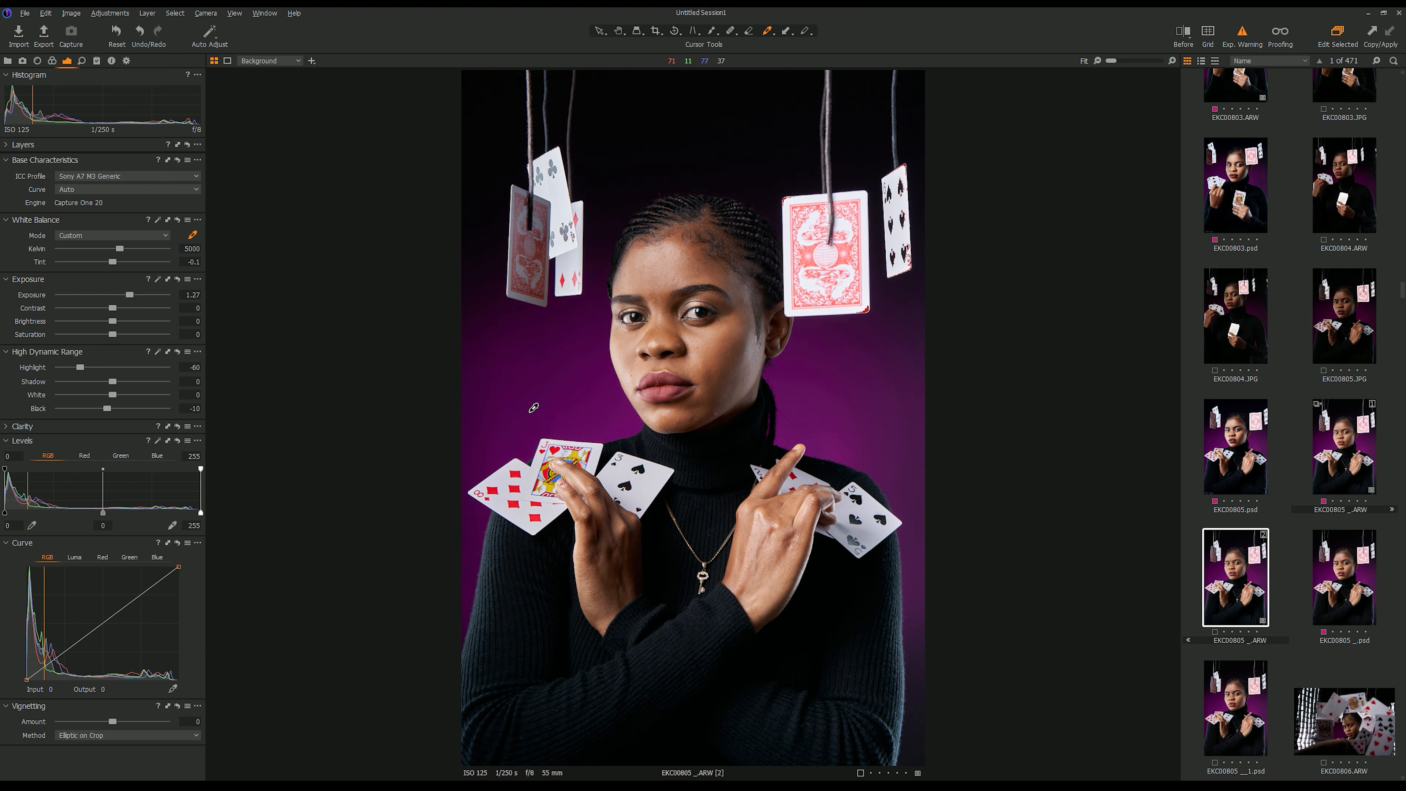
pyautogui.click(191, 248)
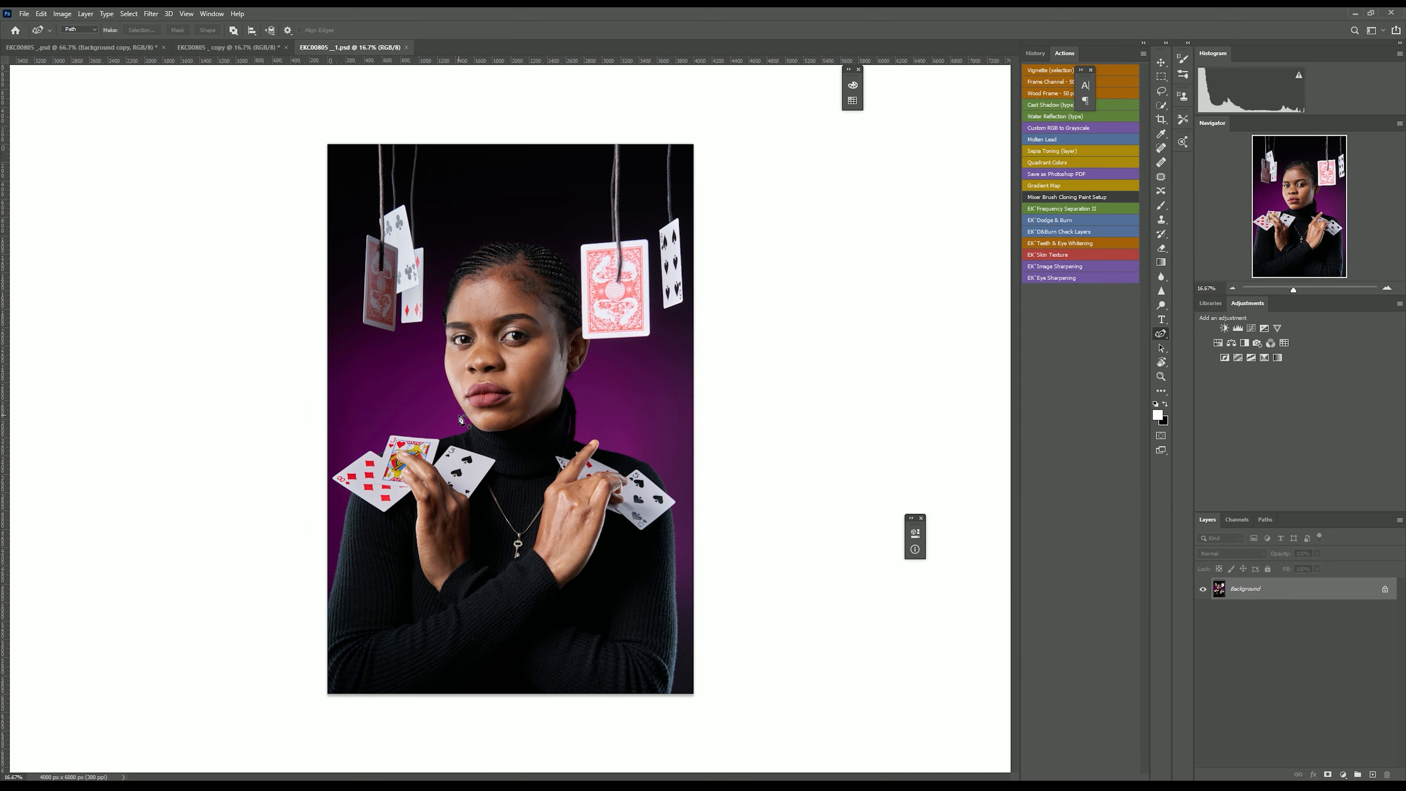
# Duplicate the background layer to work on a copy of the portrait.
pyautogui.hotkey('ctrl', '+')
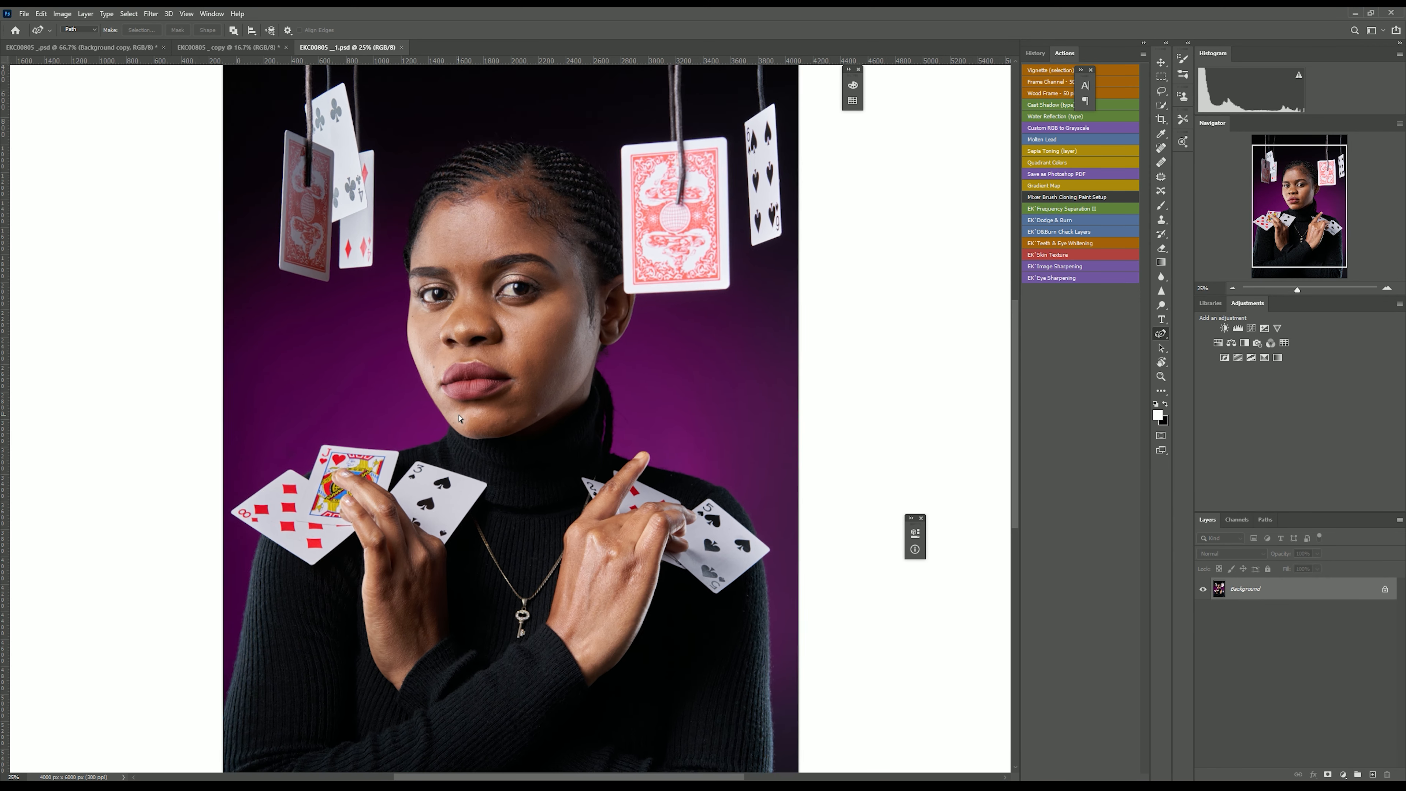
pyautogui.hotkey('ctrl', '+')
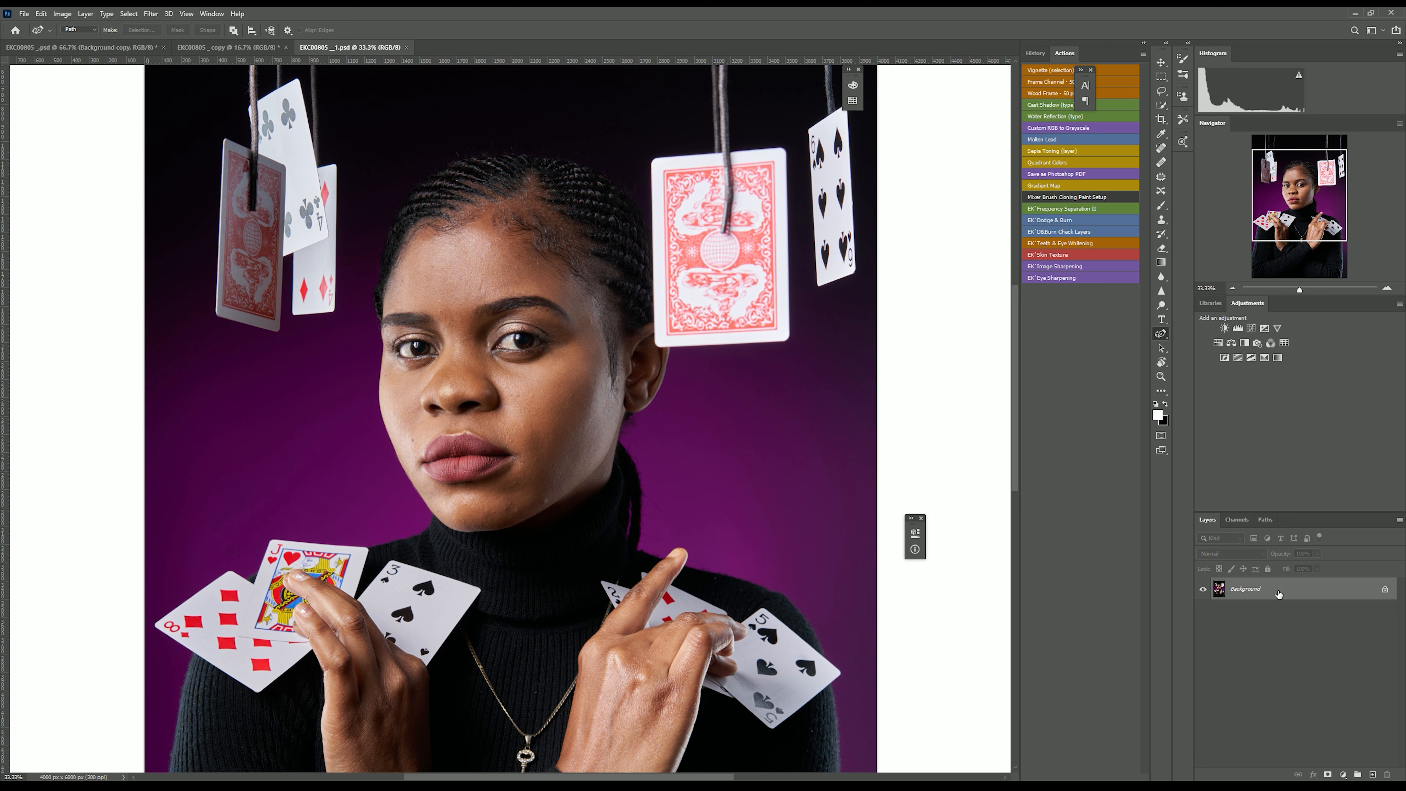
pyautogui.hotkey('ctrl', 'j')
pyautogui.hotkey('ctrl', '+')
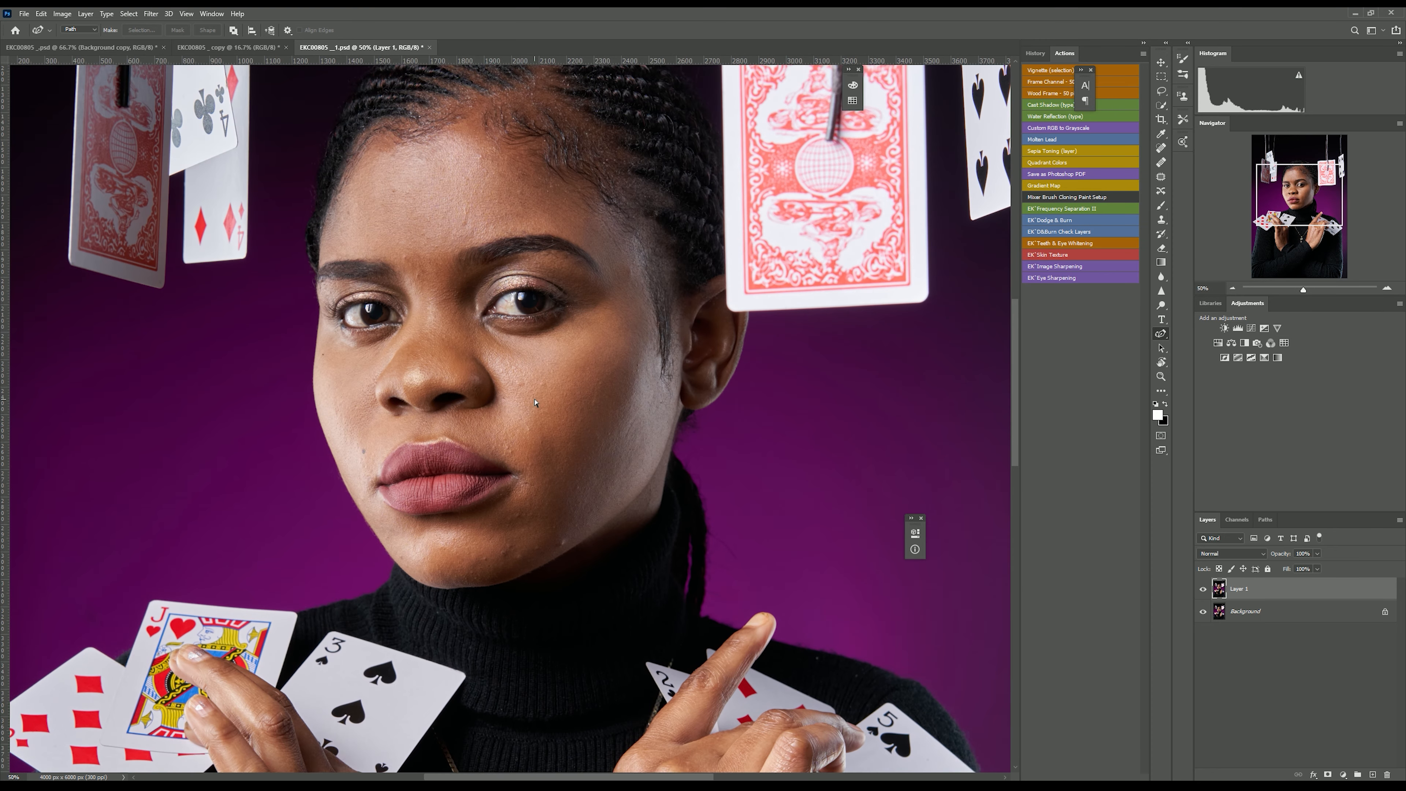
pyautogui.scroll(3, 535, 403)
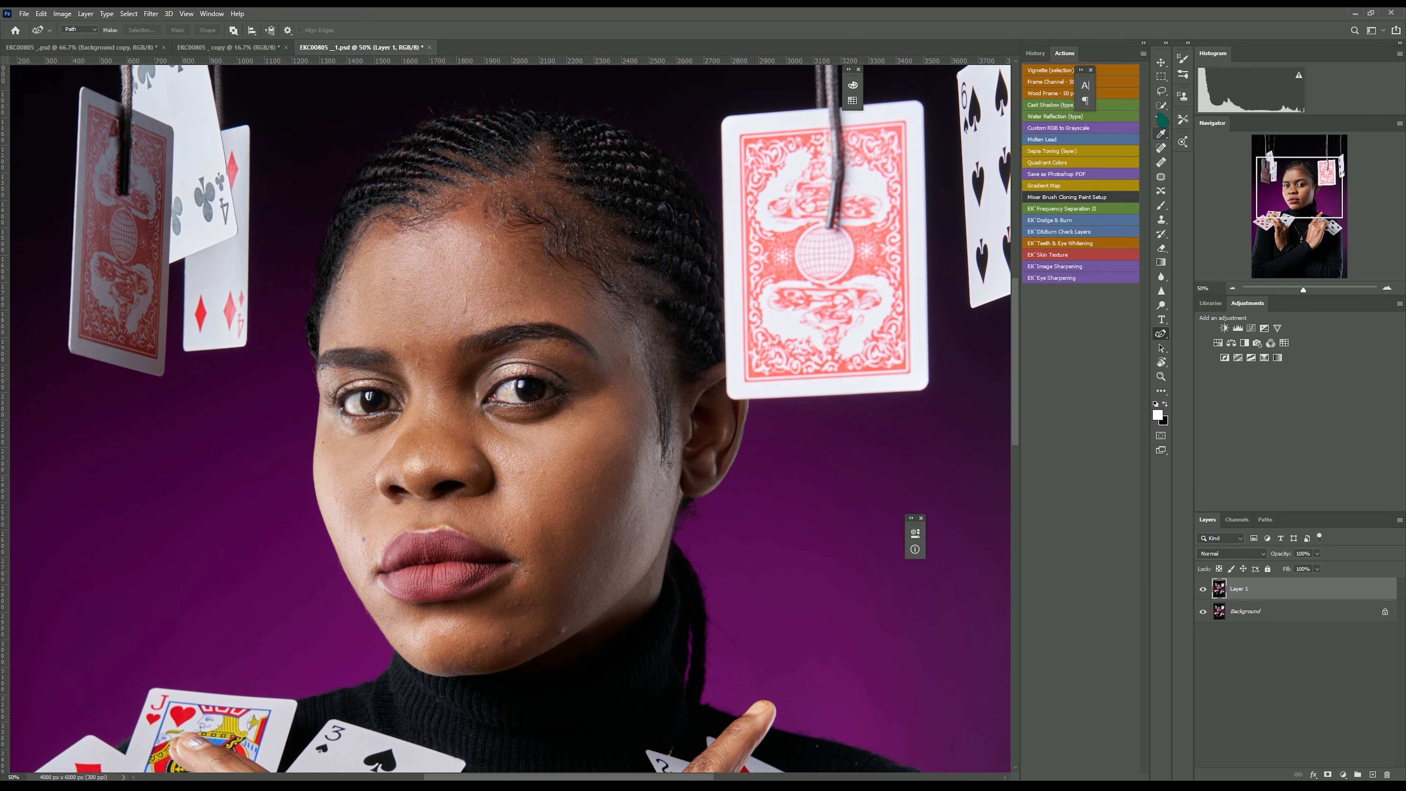
# With the Patch tool, patch away the blemishes on the chin below the lips.
pyautogui.click(1161, 176)
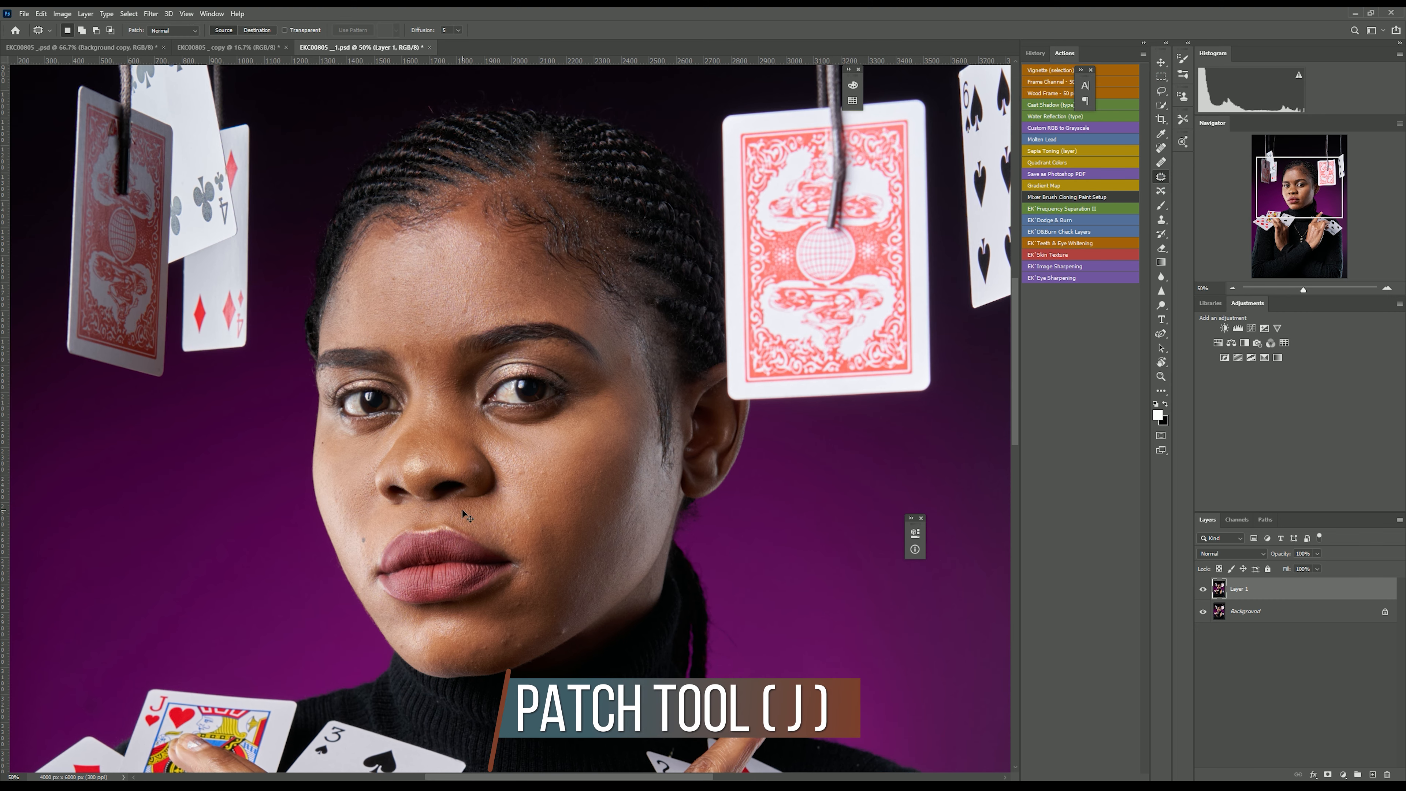
pyautogui.hotkey('ctrl', '+')
pyautogui.scroll(-5, 463, 511)
pyautogui.hotkey('ctrl', '+')
pyautogui.scroll(-3, 463, 510)
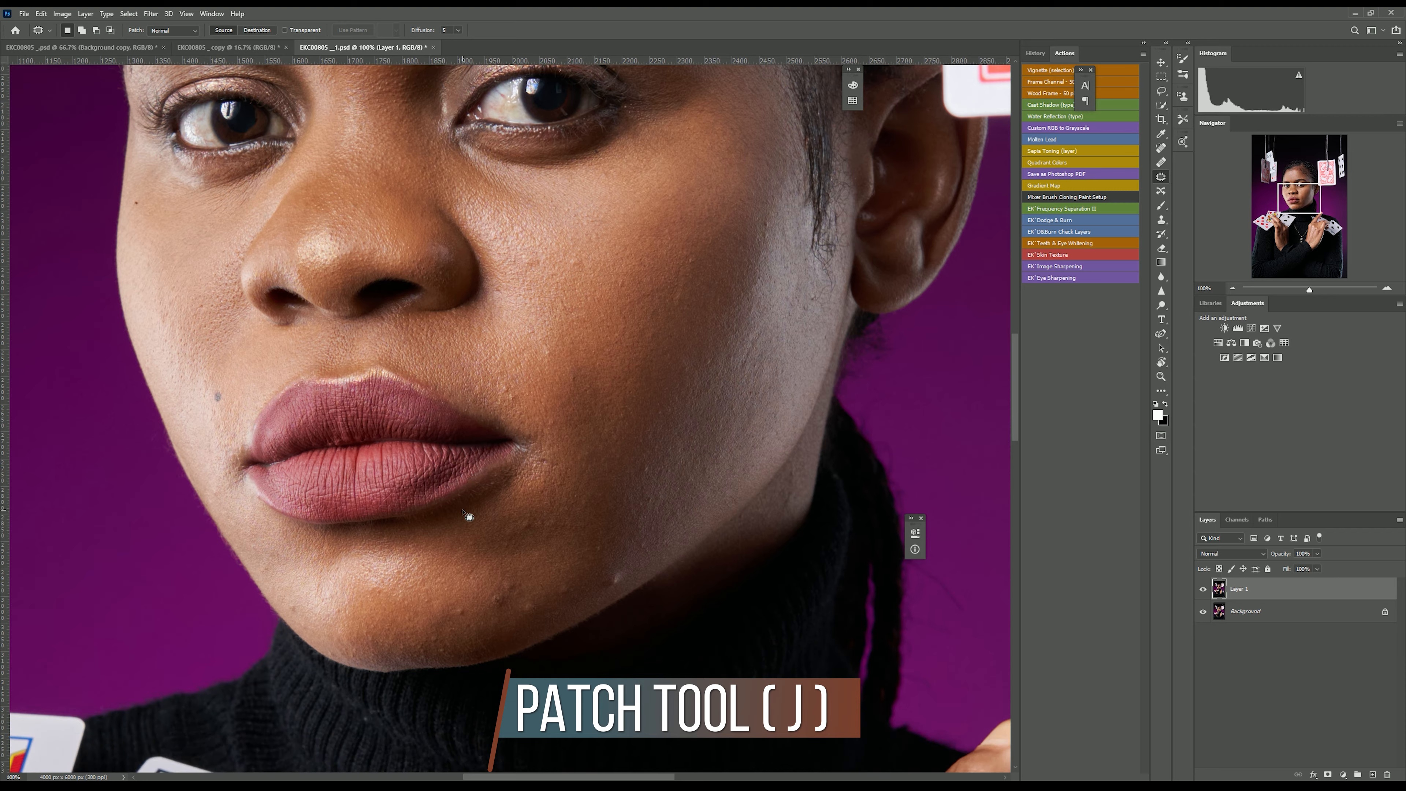
pyautogui.scroll(-2, 465, 514)
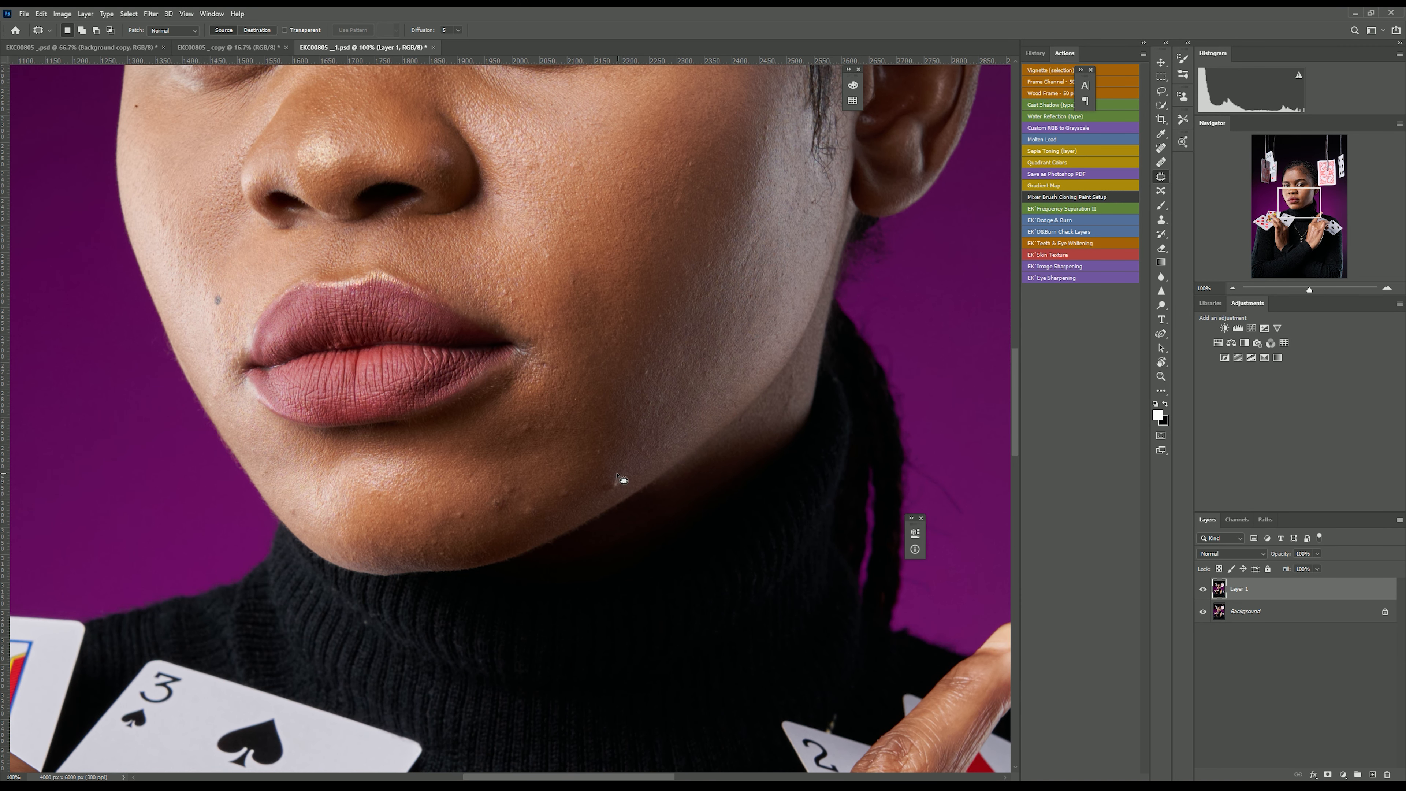
pyautogui.moveTo(628, 476); pyautogui.dragTo(623, 470)
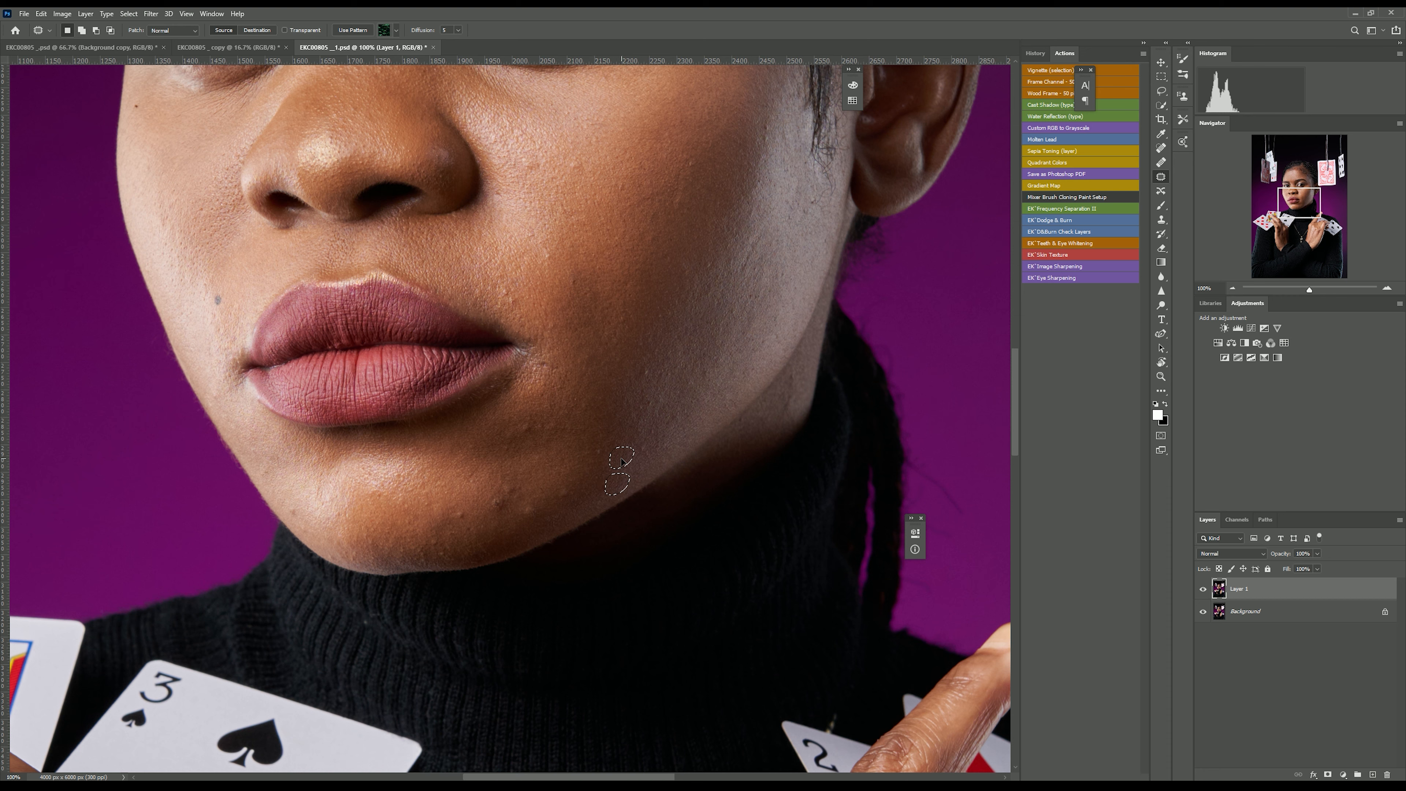
pyautogui.moveTo(621, 463); pyautogui.dragTo(622, 464)
pyautogui.moveTo(507, 503); pyautogui.dragTo(502, 501)
pyautogui.moveTo(498, 510)
pyautogui.mouseDown()
pyautogui.moveTo(475, 490)
pyautogui.moveTo(446, 517)
pyautogui.moveTo(515, 478)
pyautogui.moveTo(579, 486)
pyautogui.moveTo(581, 468)
pyautogui.moveTo(577, 486)
pyautogui.moveTo(668, 446)
pyautogui.moveTo(664, 425)
pyautogui.moveTo(656, 441)
pyautogui.mouseUp()
pyautogui.moveTo(647, 373); pyautogui.dragTo(642, 384)
pyautogui.moveTo(533, 431)
pyautogui.mouseDown()
pyautogui.moveTo(537, 409)
pyautogui.moveTo(482, 458)
pyautogui.mouseUp()
pyautogui.moveTo(527, 500)
pyautogui.mouseDown()
pyautogui.moveTo(525, 528)
pyautogui.moveTo(548, 425)
pyautogui.mouseUp()
pyautogui.hotkey('ctrl', 'd')
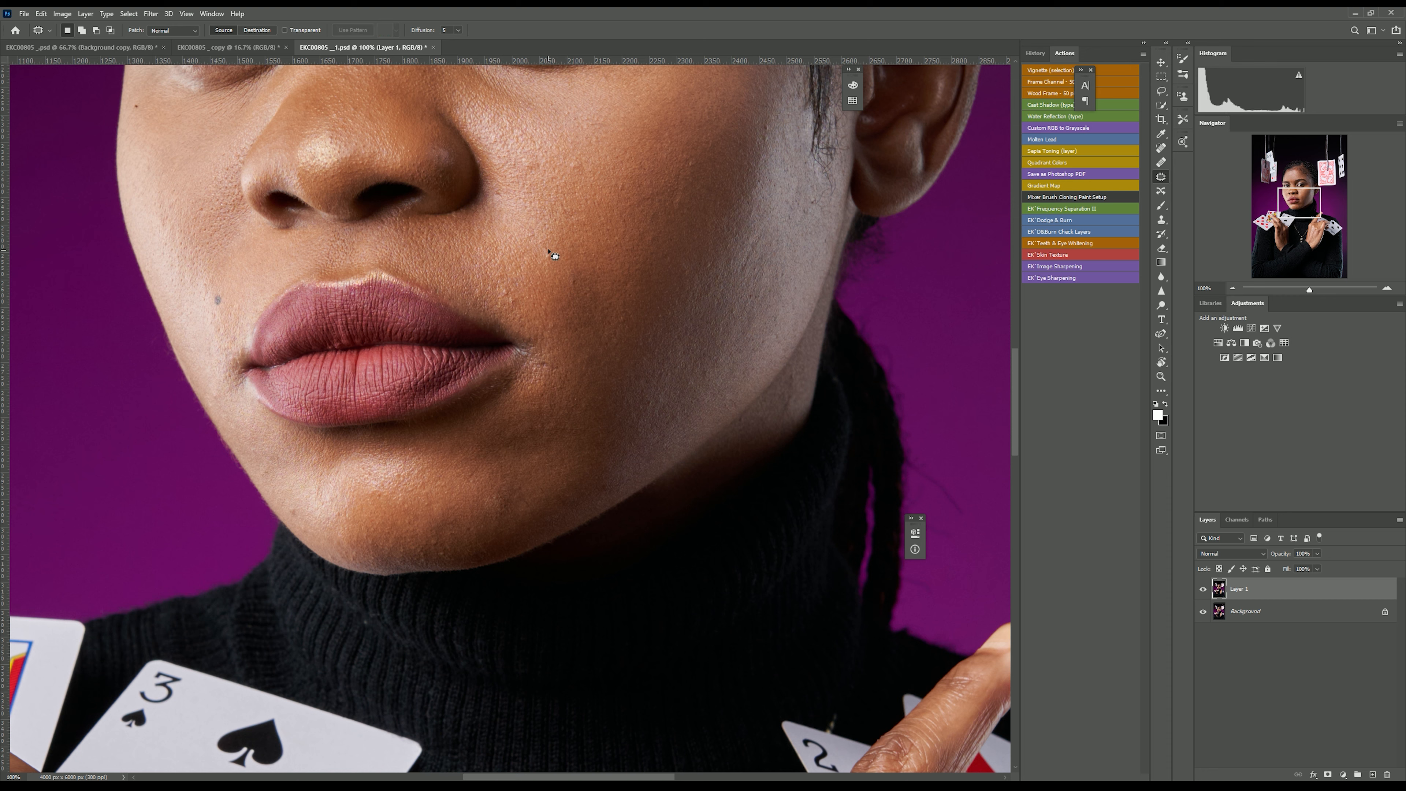
# Patch the spots on the cheek beside the nose and mouth.
pyautogui.moveTo(558, 253)
pyautogui.mouseDown()
pyautogui.moveTo(502, 292)
pyautogui.moveTo(533, 282)
pyautogui.mouseUp()
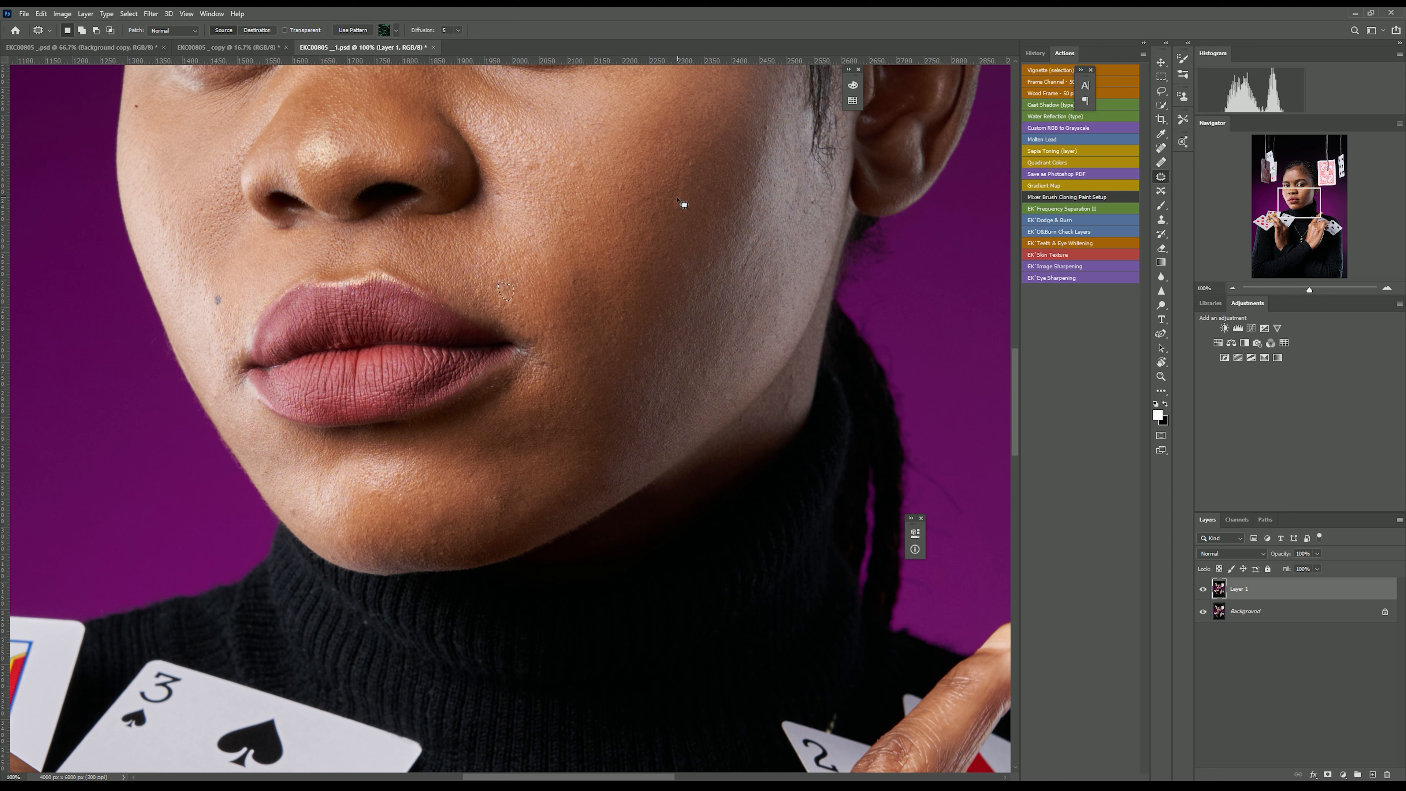
pyautogui.moveTo(570, 169)
pyautogui.mouseDown()
pyautogui.moveTo(532, 162)
pyautogui.moveTo(553, 161)
pyautogui.mouseUp()
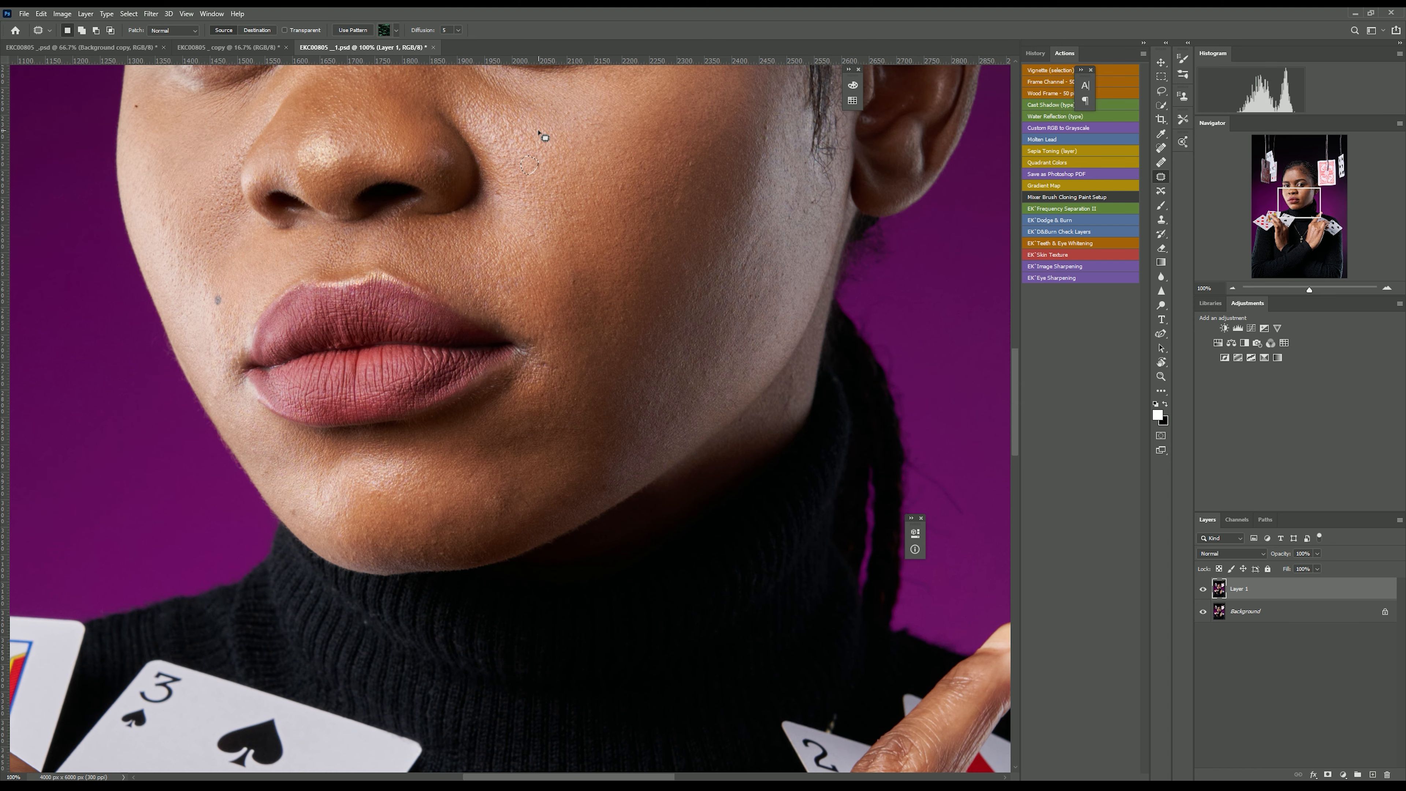
pyautogui.scroll(5, 545, 137)
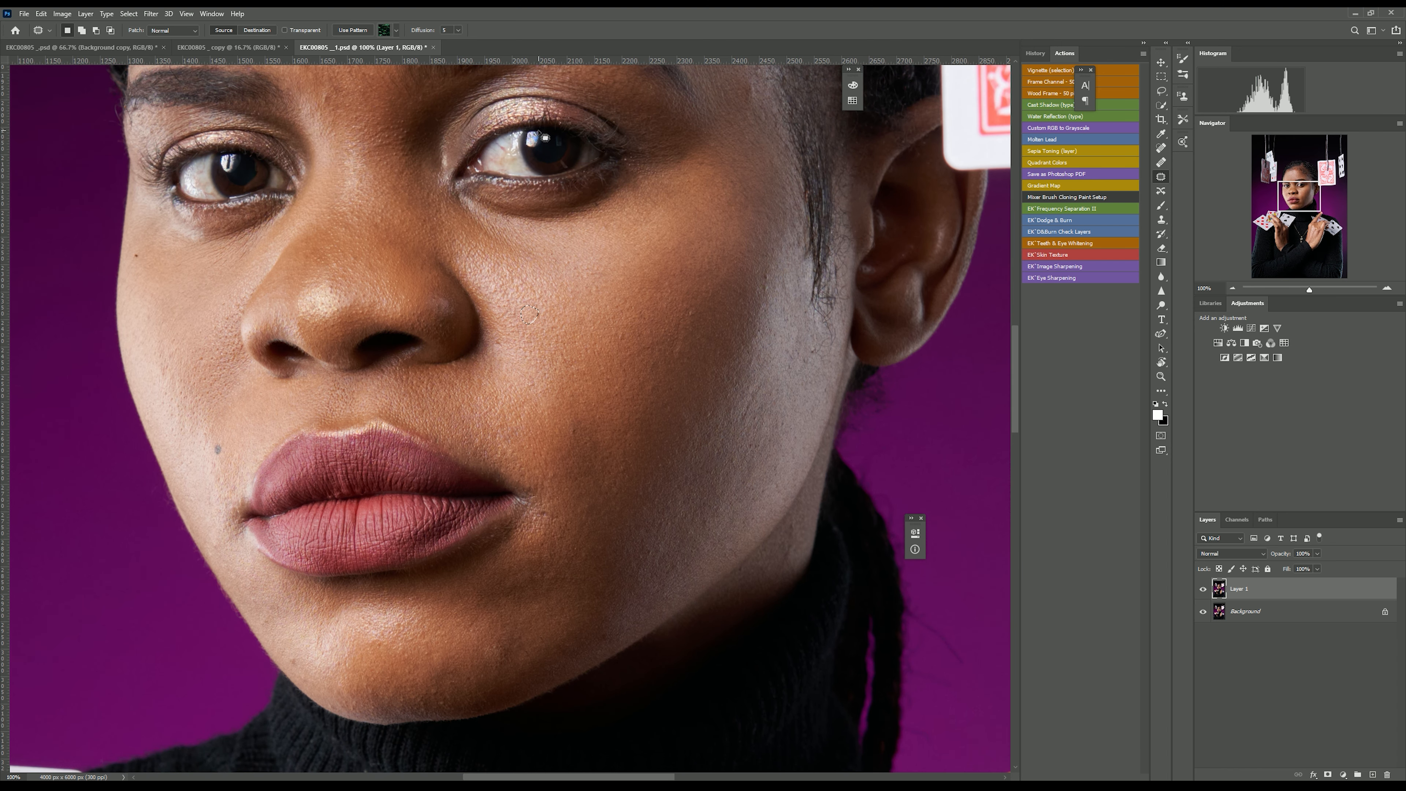
pyautogui.scroll(4, 545, 137)
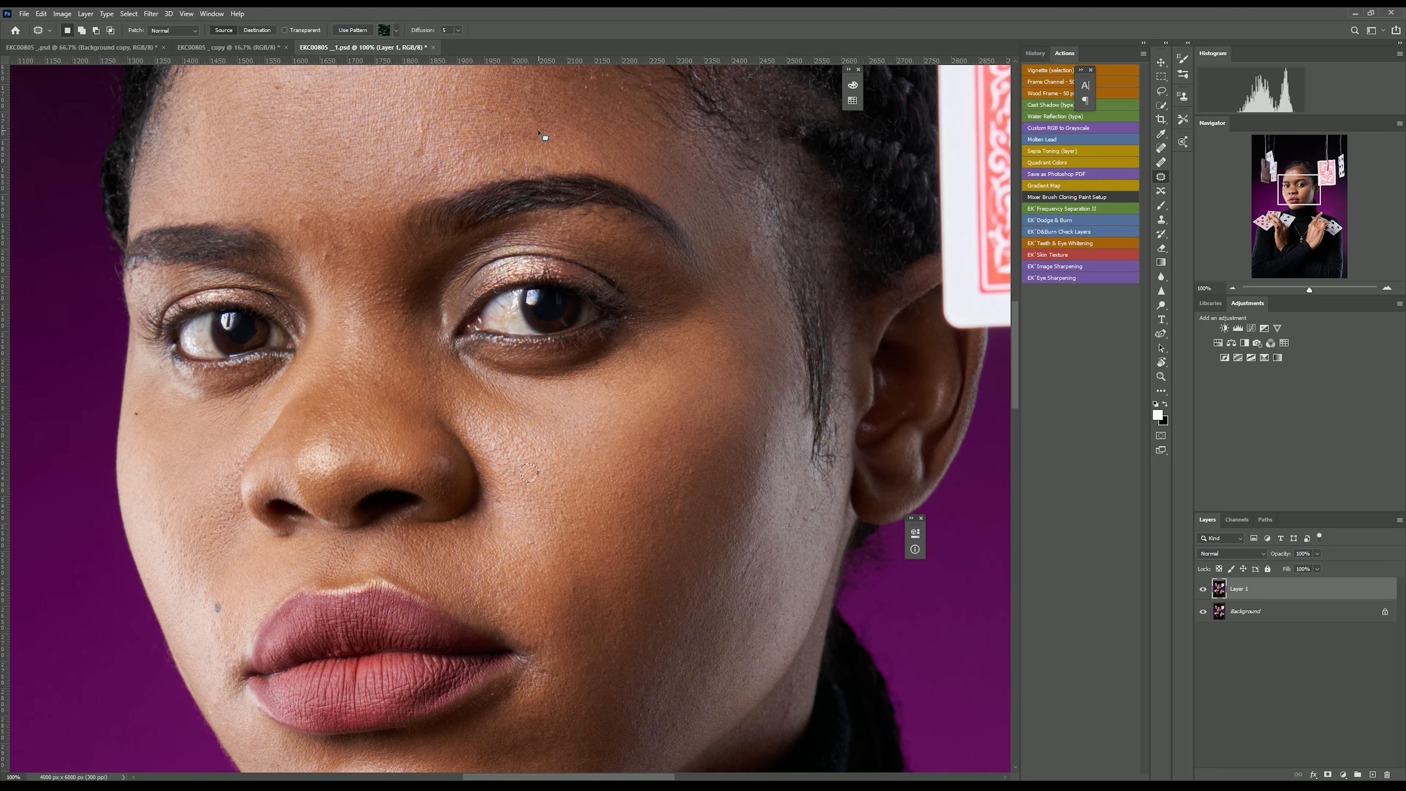
pyautogui.moveTo(775, 446); pyautogui.dragTo(767, 436)
pyautogui.moveTo(769, 448); pyautogui.dragTo(766, 412)
pyautogui.moveTo(762, 418); pyautogui.dragTo(767, 401)
pyautogui.moveTo(691, 472); pyautogui.dragTo(699, 473)
pyautogui.moveTo(693, 480); pyautogui.dragTo(677, 427)
pyautogui.moveTo(628, 494); pyautogui.dragTo(624, 513)
pyautogui.moveTo(622, 504); pyautogui.dragTo(598, 395)
pyautogui.moveTo(720, 574); pyautogui.dragTo(711, 590)
pyautogui.moveTo(713, 582); pyautogui.dragTo(680, 577)
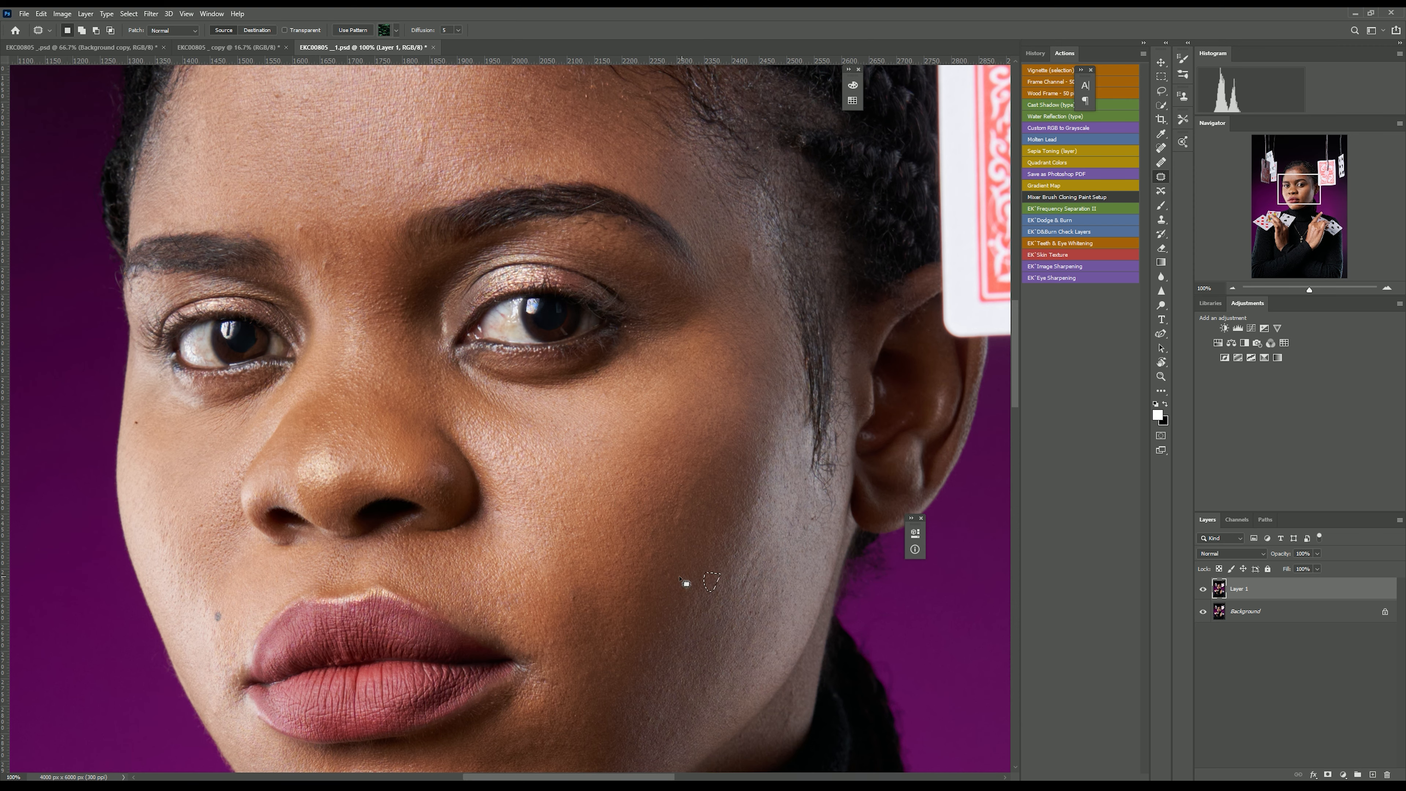
pyautogui.click(571, 600)
# Patch the blemishes on the forehead and around the eyebrows.
pyautogui.scroll(5, 576, 592)
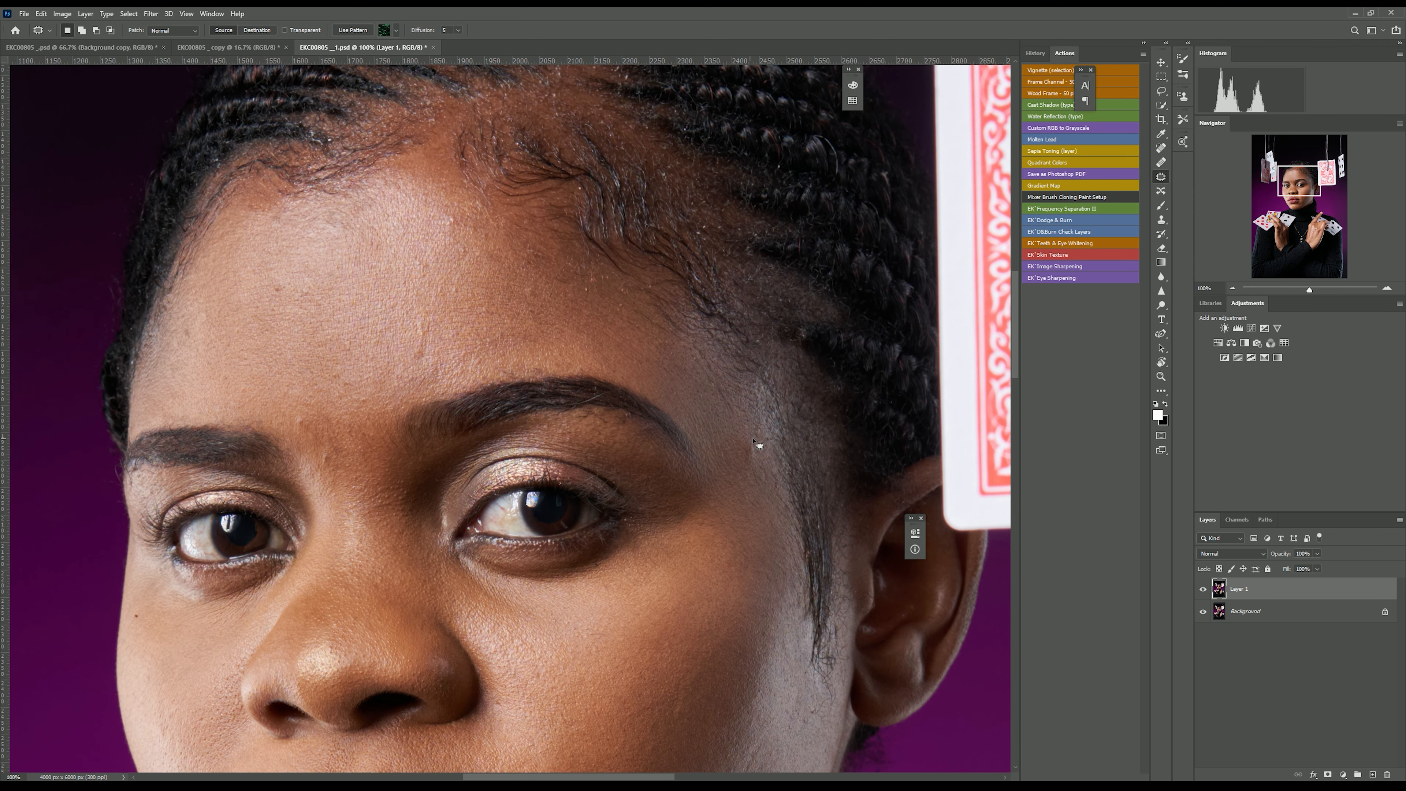
pyautogui.moveTo(457, 236)
pyautogui.mouseDown()
pyautogui.moveTo(468, 243)
pyautogui.moveTo(462, 213)
pyautogui.mouseUp()
pyautogui.moveTo(274, 282); pyautogui.dragTo(263, 357)
pyautogui.moveTo(303, 294); pyautogui.dragTo(305, 354)
pyautogui.moveTo(297, 414); pyautogui.dragTo(292, 378)
pyautogui.moveTo(198, 305)
pyautogui.mouseDown()
pyautogui.moveTo(216, 304)
pyautogui.moveTo(285, 387)
pyautogui.mouseUp()
pyautogui.moveTo(321, 452); pyautogui.dragTo(331, 453)
pyautogui.moveTo(326, 460); pyautogui.dragTo(362, 346)
pyautogui.moveTo(412, 311); pyautogui.dragTo(386, 327)
pyautogui.moveTo(365, 343)
pyautogui.mouseDown()
pyautogui.moveTo(378, 364)
pyautogui.moveTo(370, 346)
pyautogui.mouseUp()
pyautogui.moveTo(373, 355)
pyautogui.mouseDown()
pyautogui.moveTo(428, 260)
pyautogui.moveTo(463, 239)
pyautogui.mouseUp()
# Patch the blemishes on the lower cheek near the jawline.
pyautogui.hotkey('ctrl', '-')
pyautogui.scroll(-1, 467, 266)
pyautogui.hotkey('ctrl', '-')
pyautogui.scroll(-3, 472, 490)
pyautogui.hotkey('ctrl', '+')
pyautogui.hotkey('ctrl', '+')
pyautogui.hotkey('ctrl', '-')
pyautogui.hotkey('ctrl', '-')
pyautogui.hotkey('ctrl', '-')
pyautogui.hotkey('ctrl', '+')
pyautogui.hotkey('ctrl', '+')
pyautogui.hotkey('ctrl', '-')
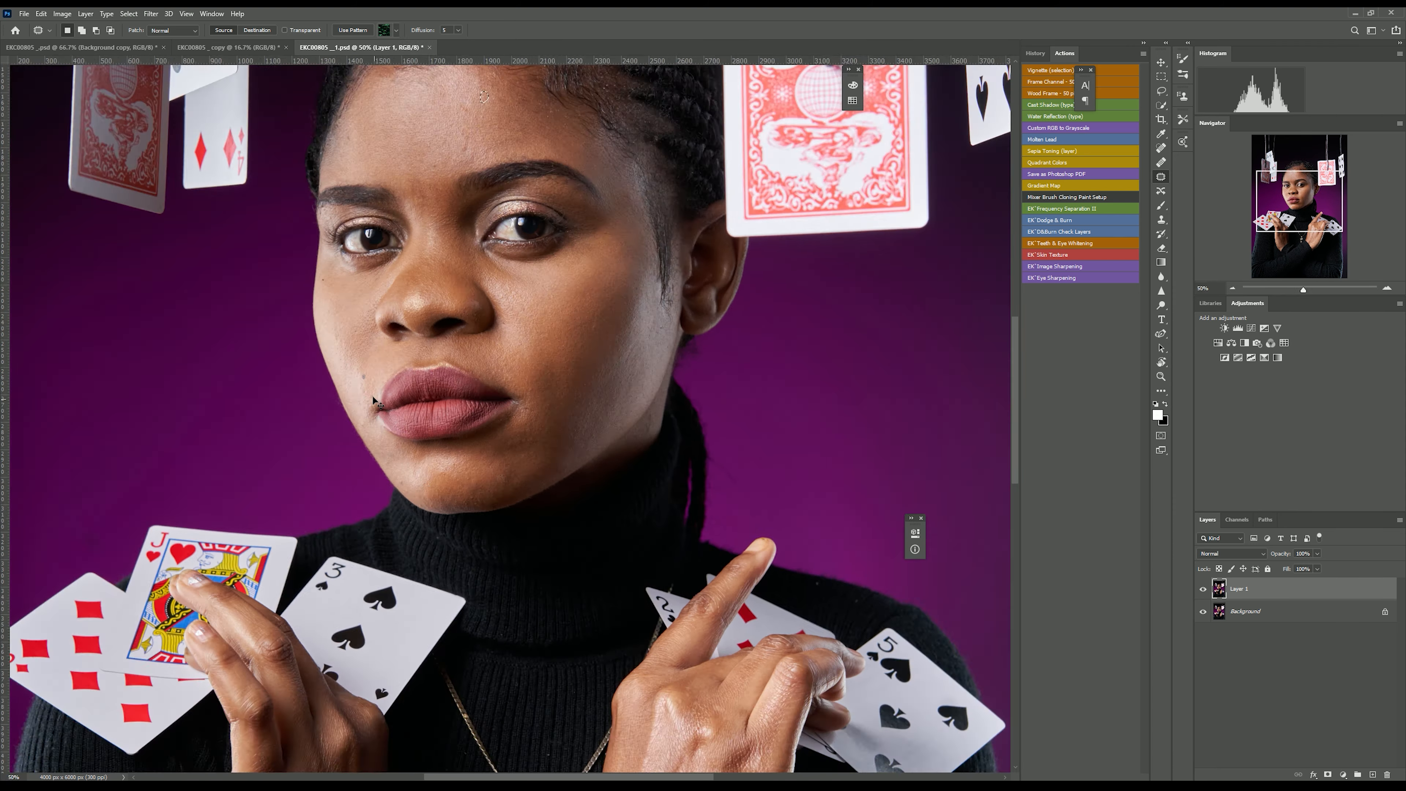
pyautogui.hotkey('ctrl', '+')
pyautogui.hotkey('ctrl', '+')
pyautogui.moveTo(499, 598); pyautogui.dragTo(526, 587)
pyautogui.hotkey('ctrl', 'd')
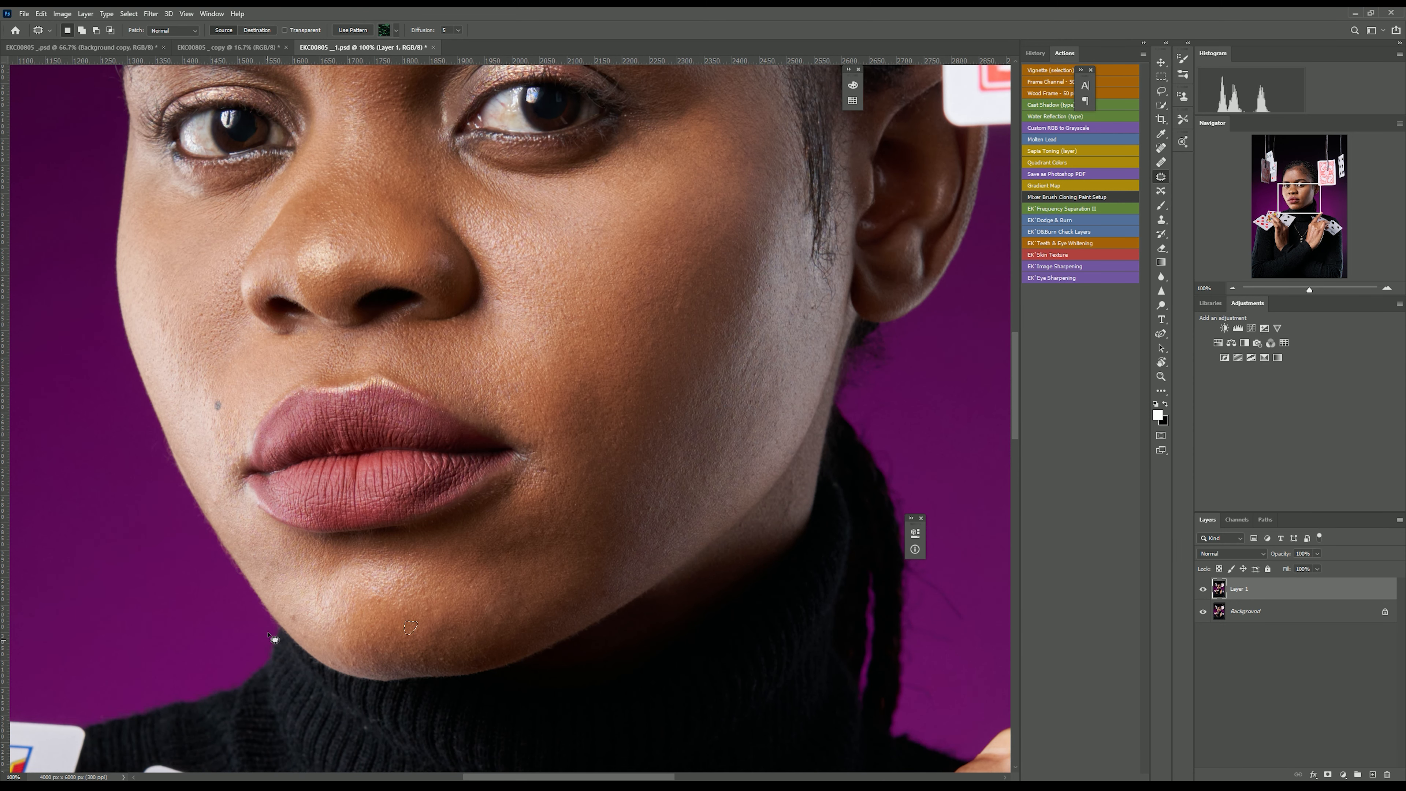
pyautogui.moveTo(276, 578); pyautogui.dragTo(258, 556)
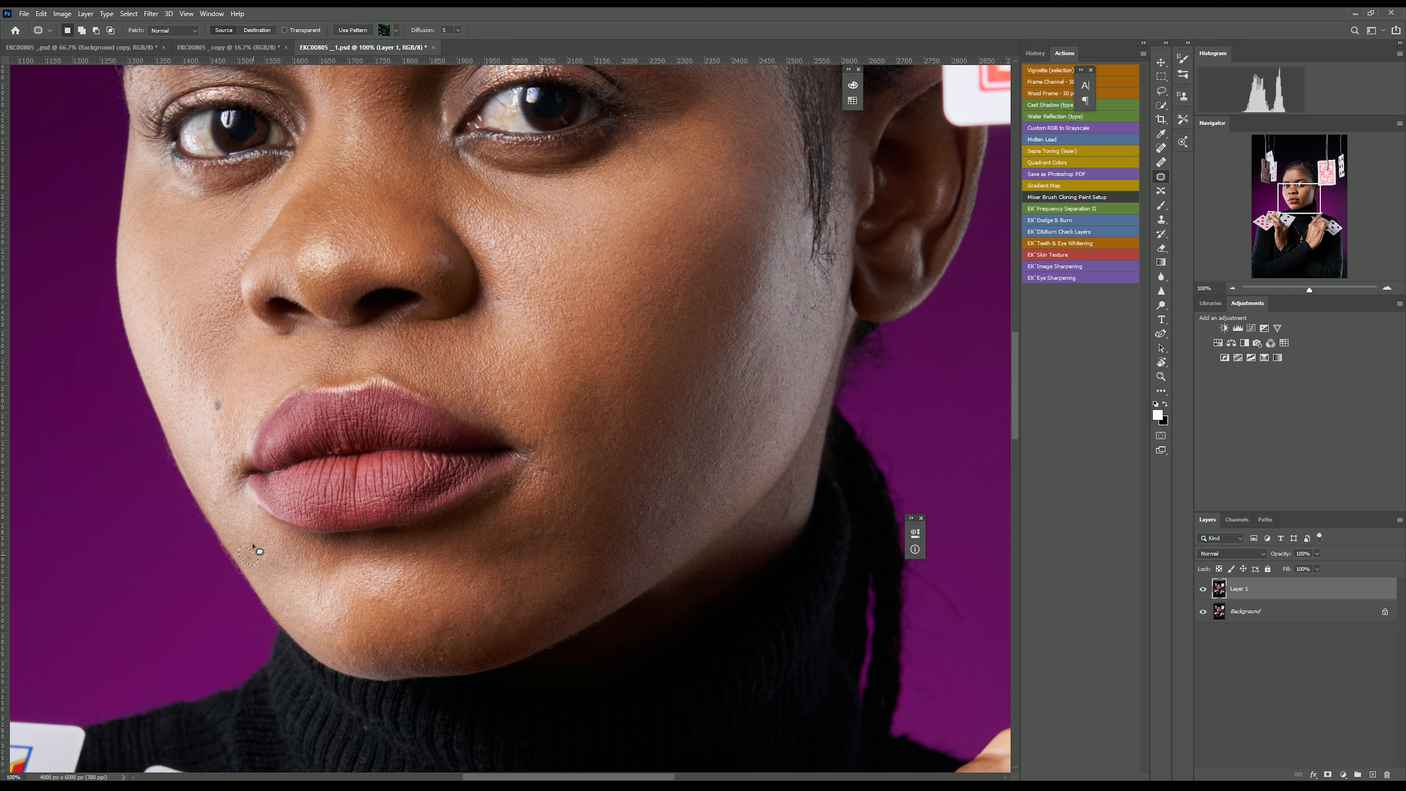
pyautogui.hotkey('ctrl', 'd')
# Patch the remaining spots on the forehead above the eyebrows.
pyautogui.scroll(-2, 259, 496)
pyautogui.hotkey('ctrl', '-')
pyautogui.hotkey('ctrl', '-')
pyautogui.hotkey('ctrl', '-')
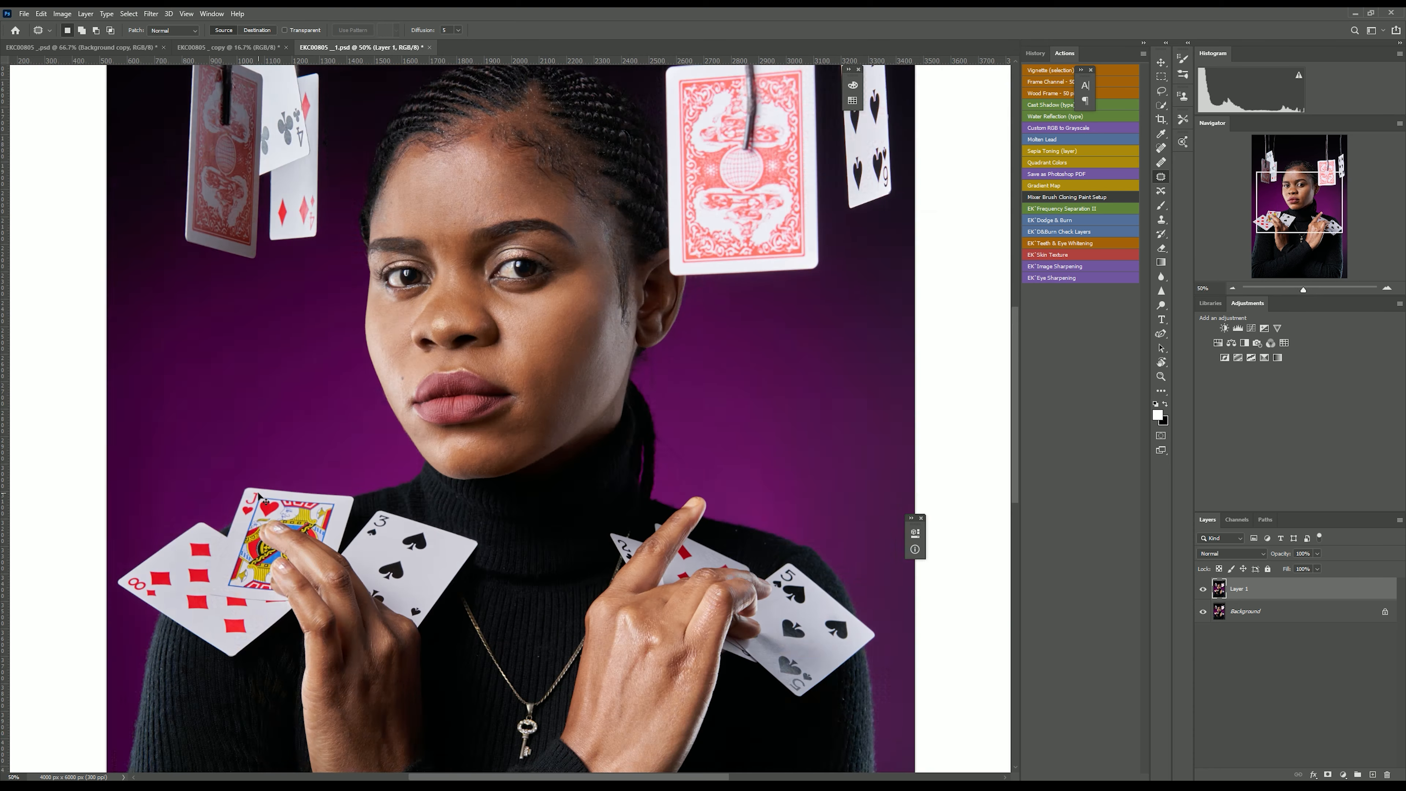
pyautogui.hotkey('ctrl', '+')
pyautogui.hotkey('ctrl', '+')
pyautogui.scroll(6, 385, 410)
pyautogui.hotkey('ctrl', '+')
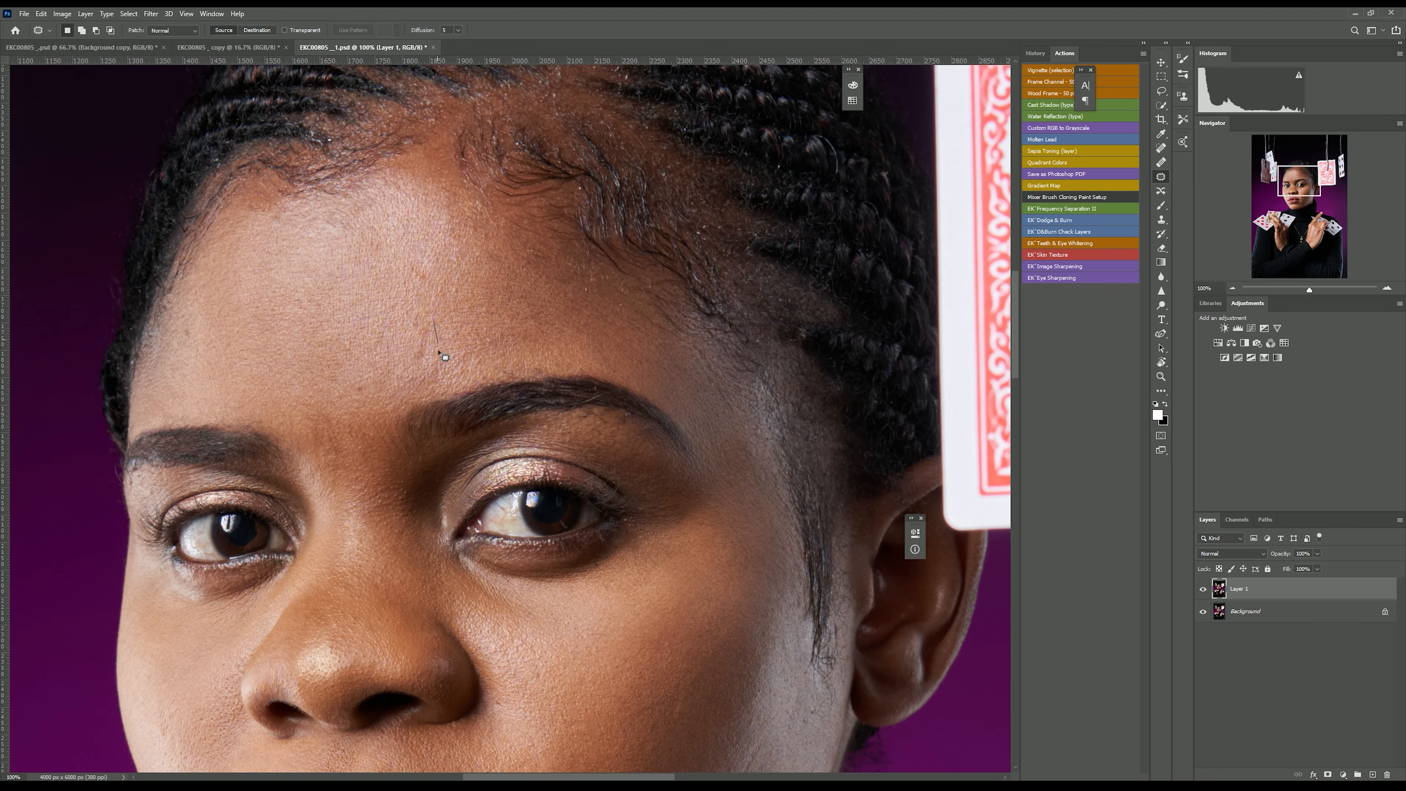
pyautogui.moveTo(360, 395)
pyautogui.mouseDown()
pyautogui.moveTo(358, 450)
pyautogui.moveTo(345, 421)
pyautogui.moveTo(317, 418)
pyautogui.moveTo(322, 443)
pyautogui.mouseUp()
pyautogui.moveTo(315, 434)
pyautogui.mouseDown()
pyautogui.moveTo(355, 462)
pyautogui.moveTo(308, 451)
pyautogui.mouseUp()
pyautogui.moveTo(317, 464)
pyautogui.mouseDown()
pyautogui.moveTo(392, 469)
pyautogui.moveTo(329, 487)
pyautogui.mouseUp()
pyautogui.moveTo(184, 318); pyautogui.dragTo(198, 327)
pyautogui.moveTo(191, 334); pyautogui.dragTo(232, 385)
pyautogui.hotkey('ctrl', 'd')
# Add a new empty layer above the retouched copy.
pyautogui.hotkey('ctrl', '+')
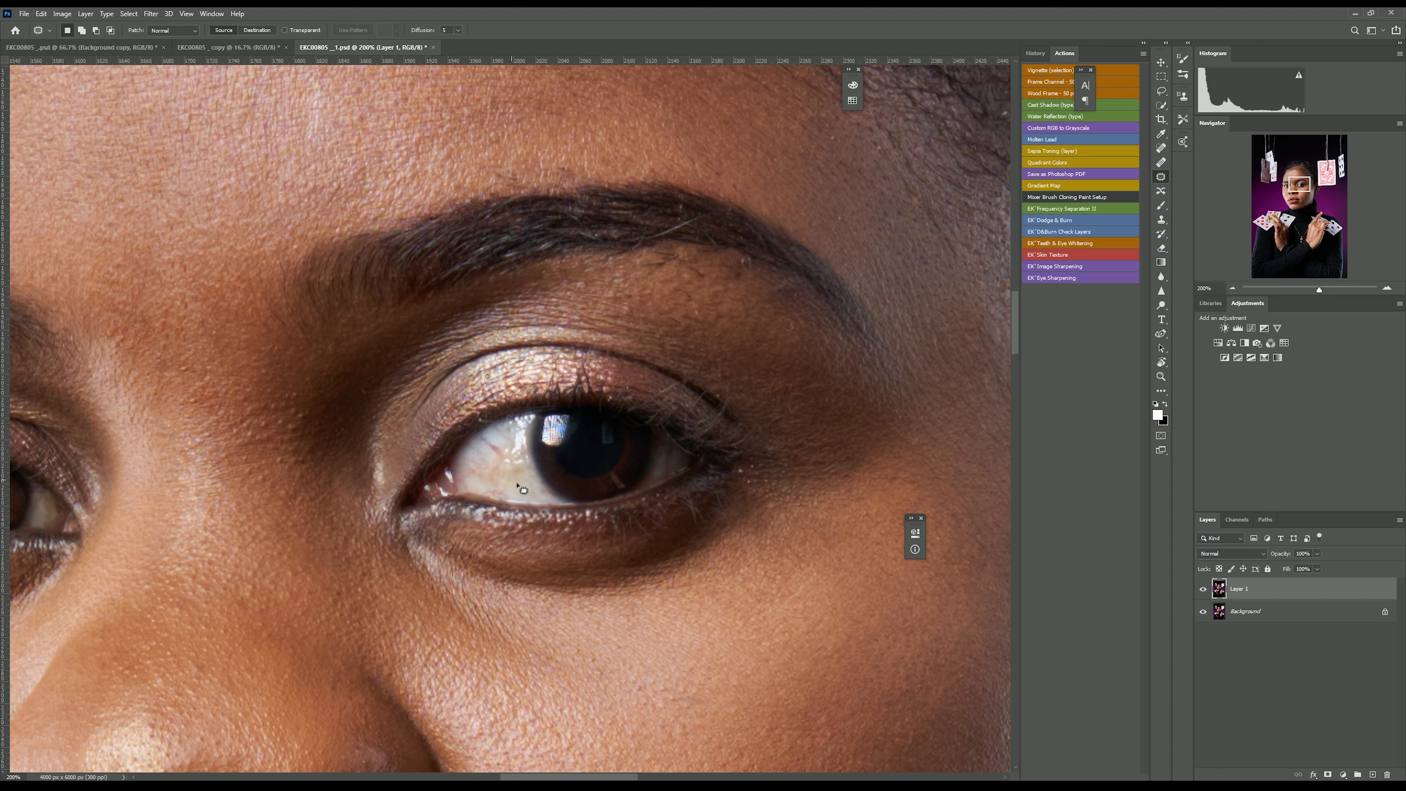
pyautogui.click(1374, 774)
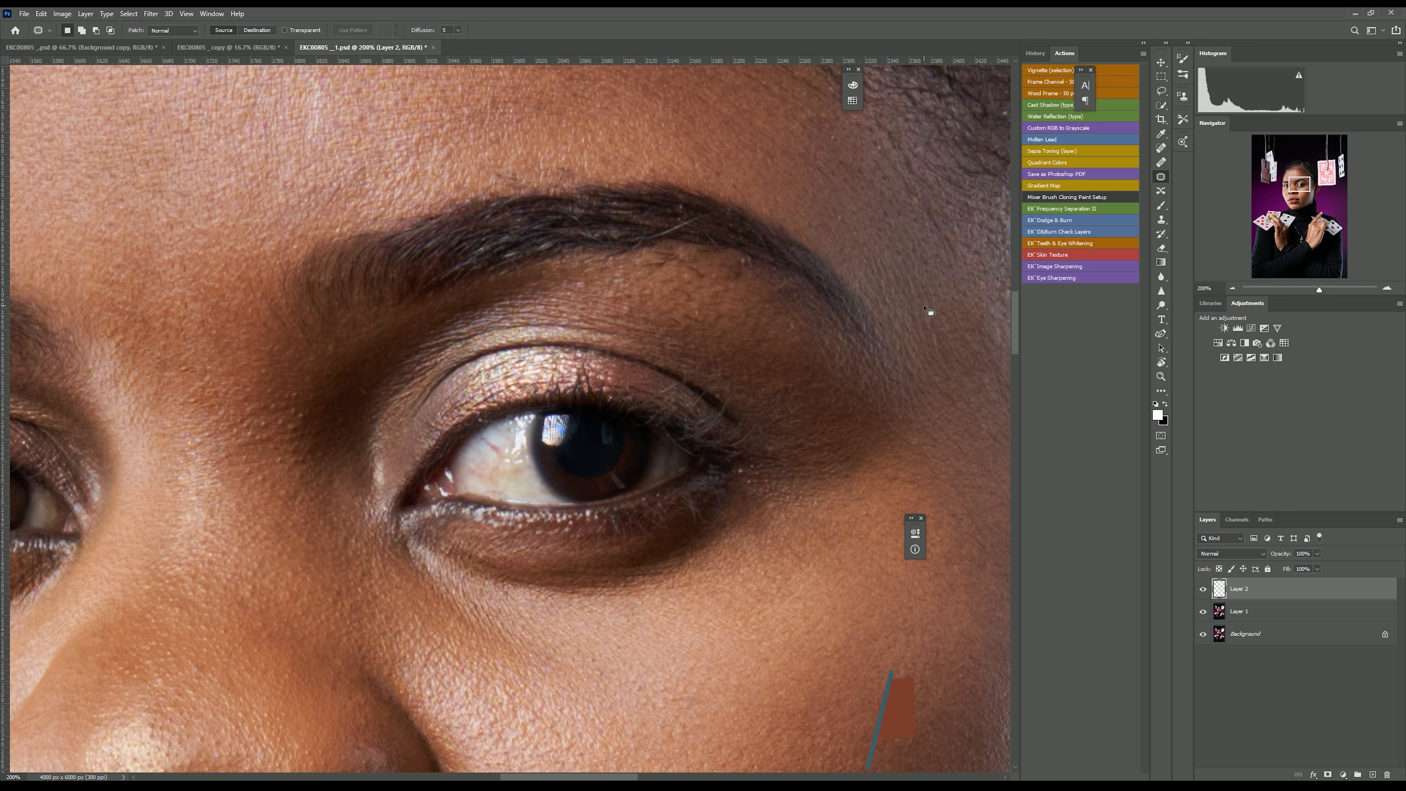
# Set up the Healing Brush with a smaller size sampling Current & Below, and heal veins in the eye white near the inner corner.
pyautogui.click(1162, 164)
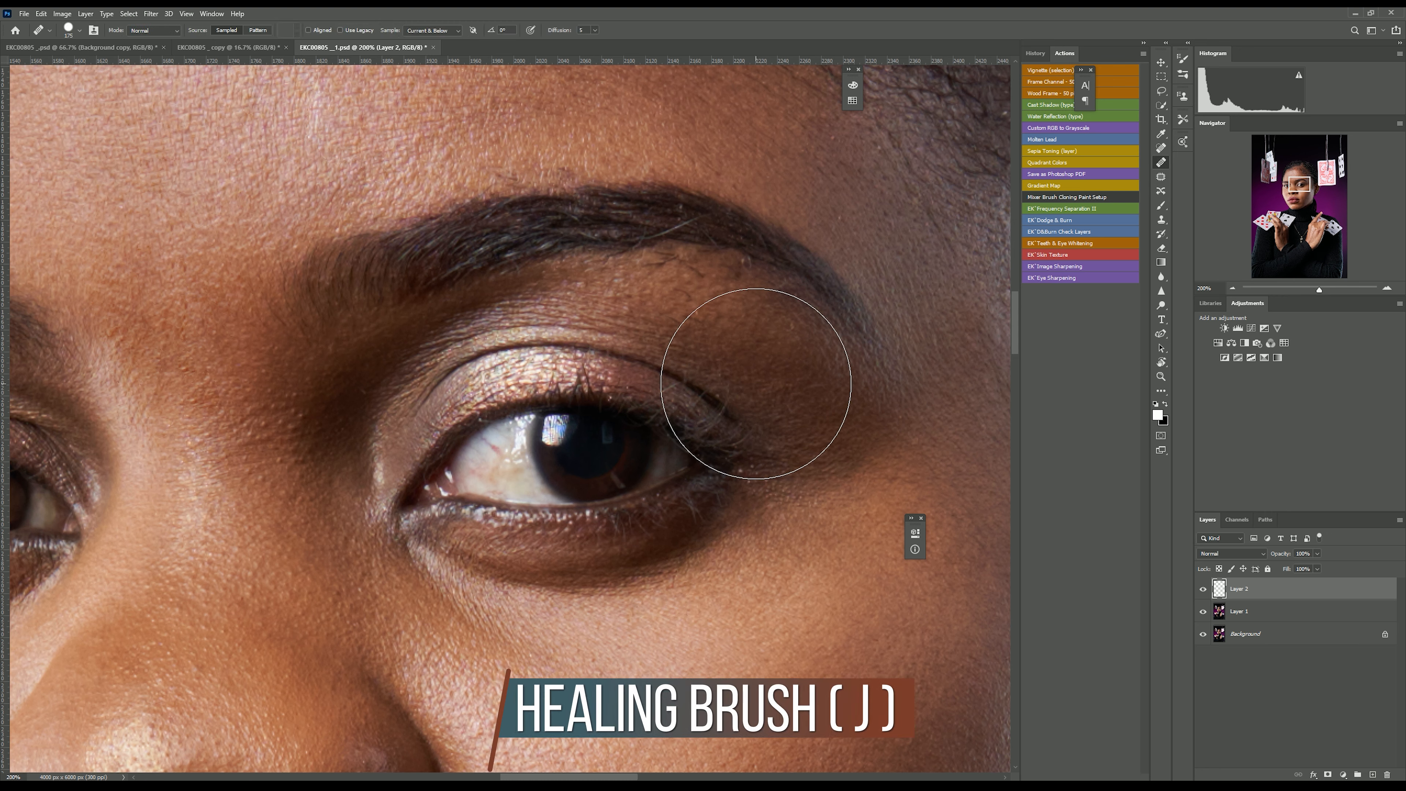
pyautogui.press('[')
pyautogui.press('[')
pyautogui.press('[')
pyautogui.press('[')
pyautogui.press('[')
pyautogui.press('[')
pyautogui.press('[')
pyautogui.press('[')
pyautogui.press('[')
pyautogui.press('[')
pyautogui.press('[')
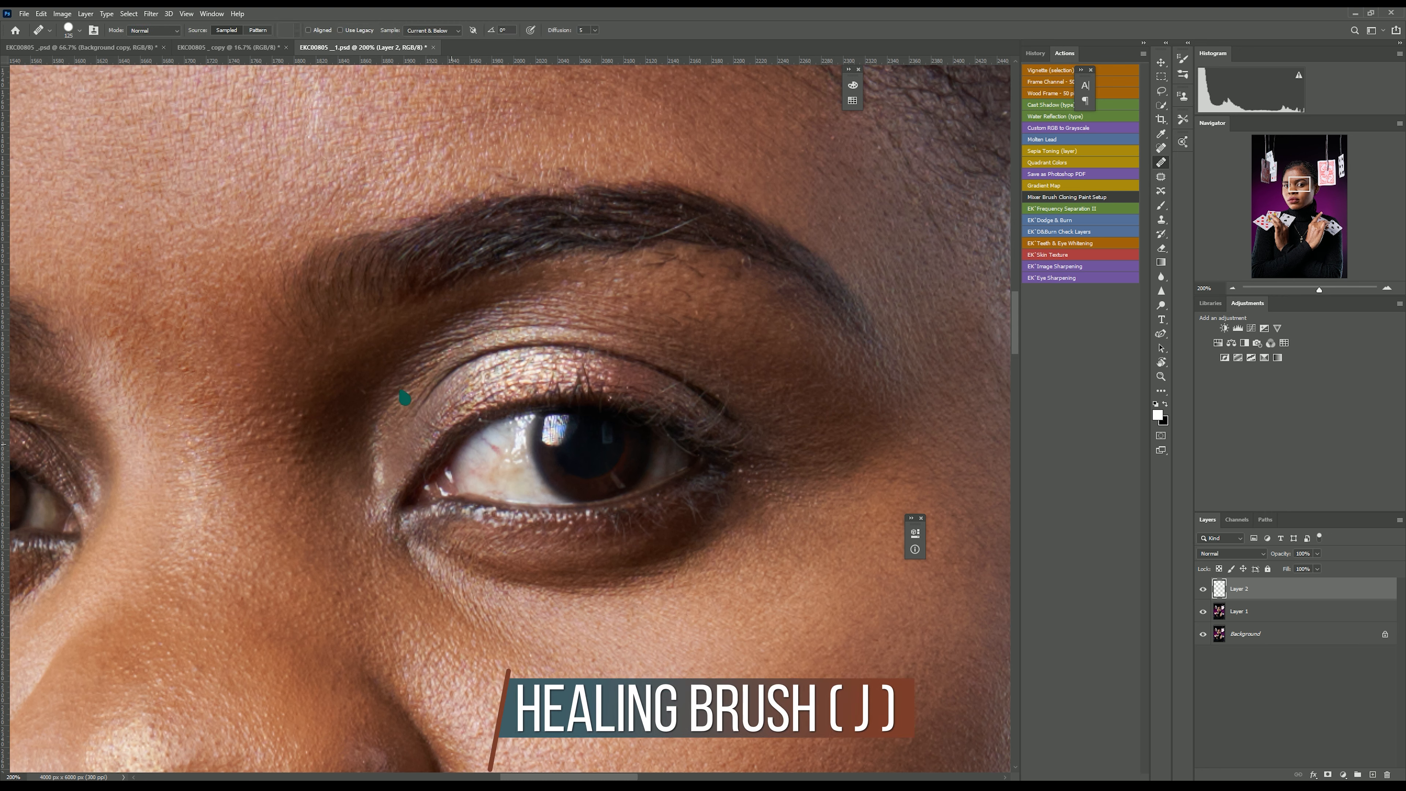
pyautogui.press('[')
pyautogui.press('[')
pyautogui.press('[')
pyautogui.click(430, 30)
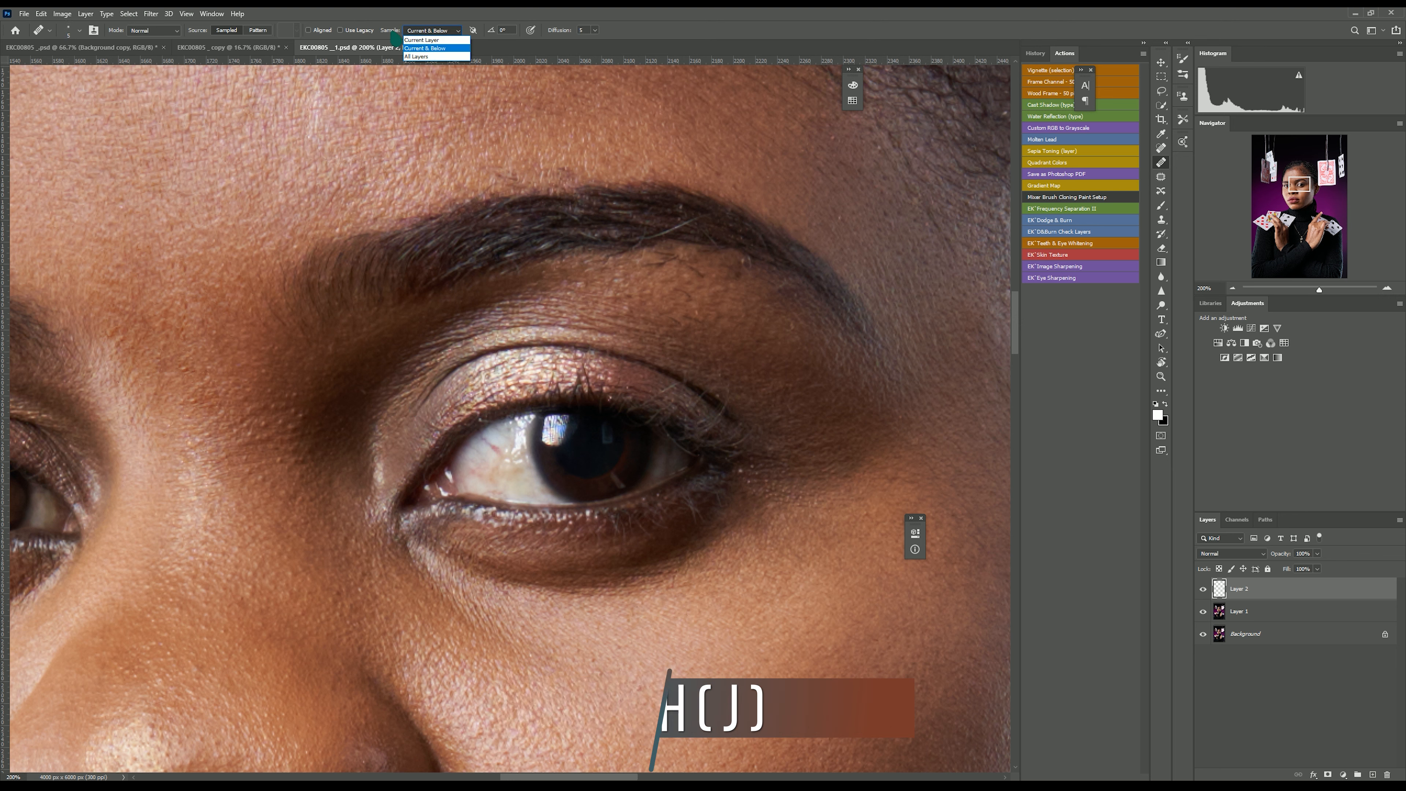
pyautogui.click(430, 50)
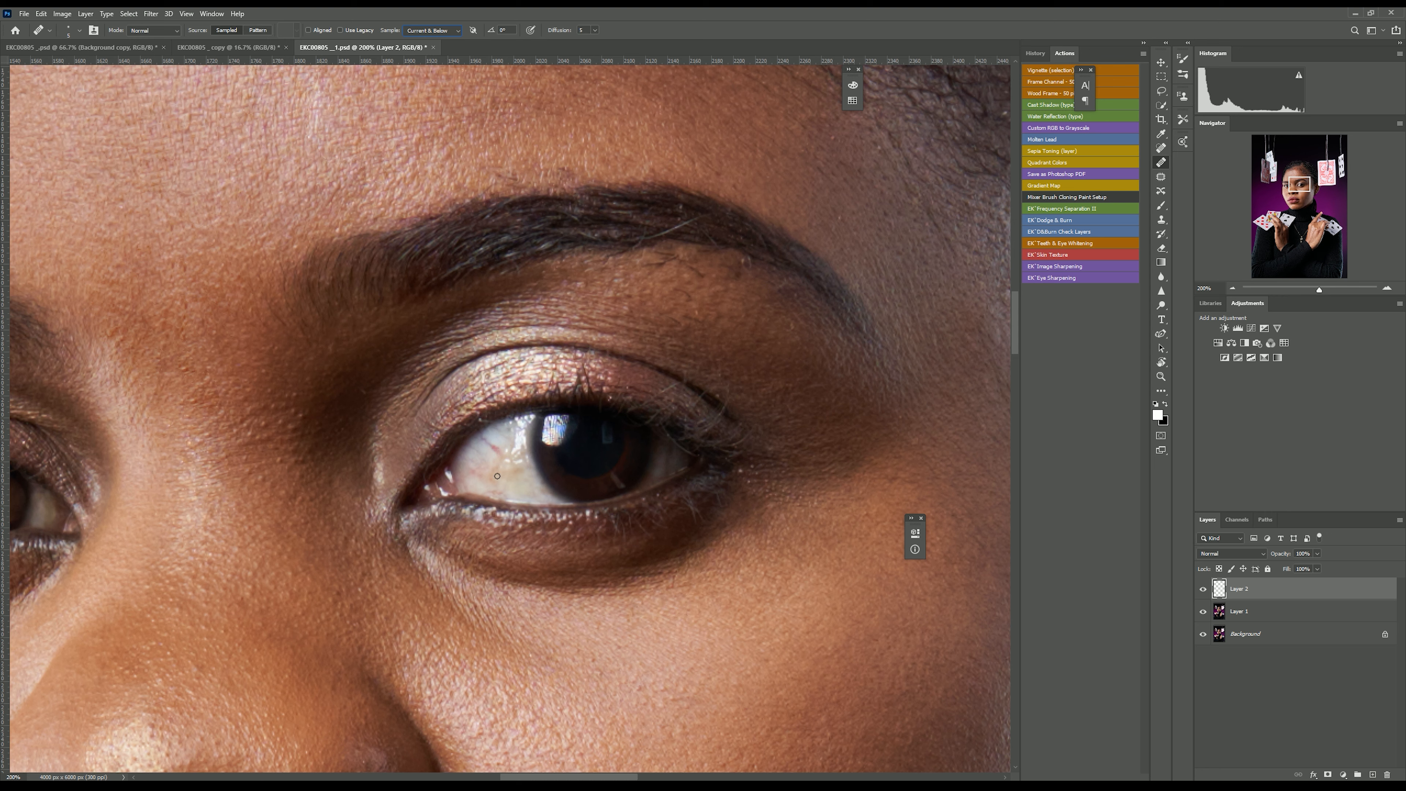
pyautogui.press('alt')
pyautogui.keyDown('alt'); pyautogui.click(497, 466); pyautogui.keyUp('alt')
pyautogui.moveTo(502, 454); pyautogui.dragTo(495, 445)
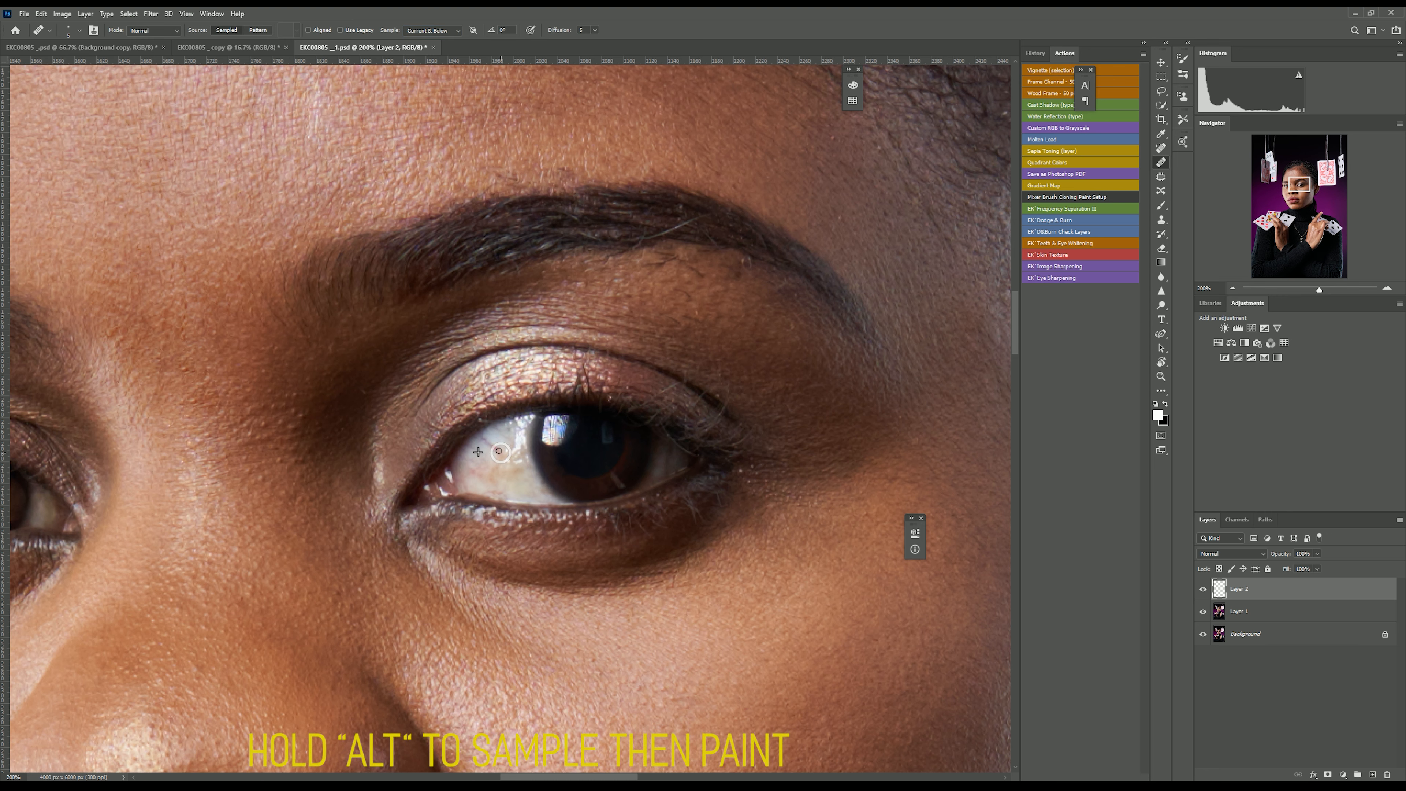
pyautogui.keyDown('alt'); pyautogui.click(498, 449); pyautogui.keyUp('alt')
pyautogui.moveTo(492, 443)
pyautogui.mouseDown()
pyautogui.moveTo(481, 438)
pyautogui.moveTo(493, 448)
pyautogui.mouseUp()
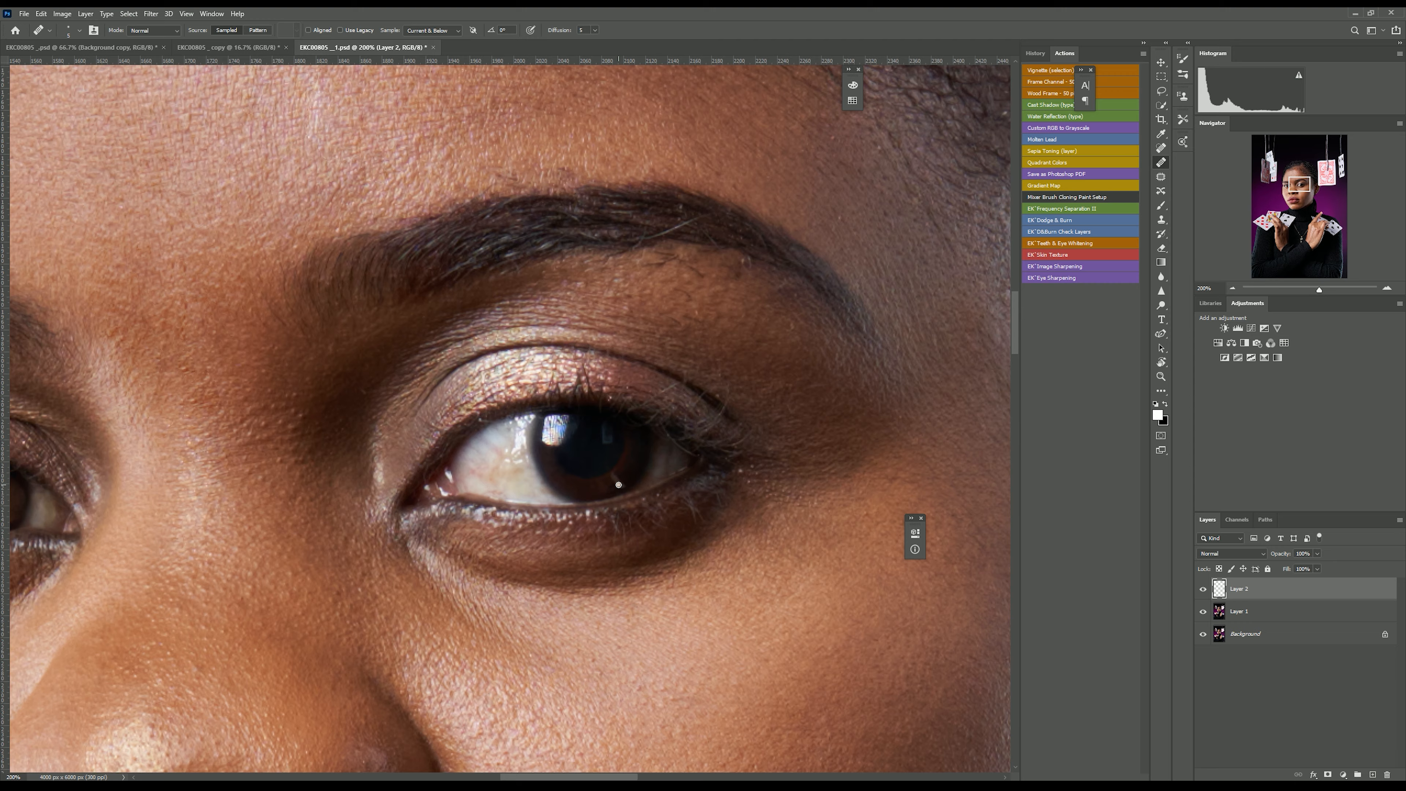
# Heal the veins in the same eye's white beside the iris.
pyautogui.scroll(-3, 618, 485)
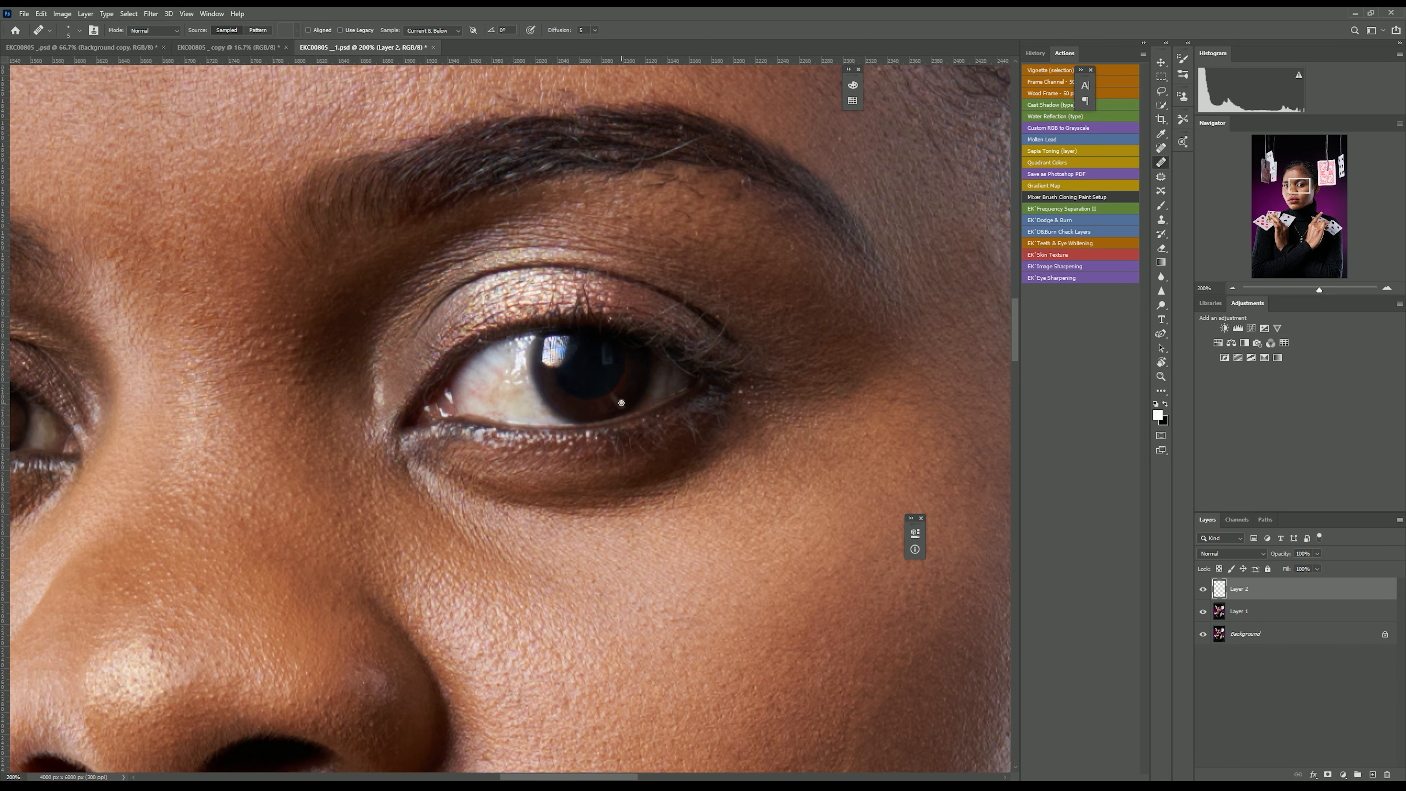
pyautogui.press('alt')
pyautogui.keyDown('alt'); pyautogui.click(617, 413); pyautogui.keyUp('alt')
pyautogui.keyDown('alt'); pyautogui.click(698, 387); pyautogui.keyUp('alt')
pyautogui.moveTo(693, 377); pyautogui.dragTo(687, 366)
# Heal the veins in the white of the model's other eye.
pyautogui.moveTo(578, 777); pyautogui.dragTo(475, 758)
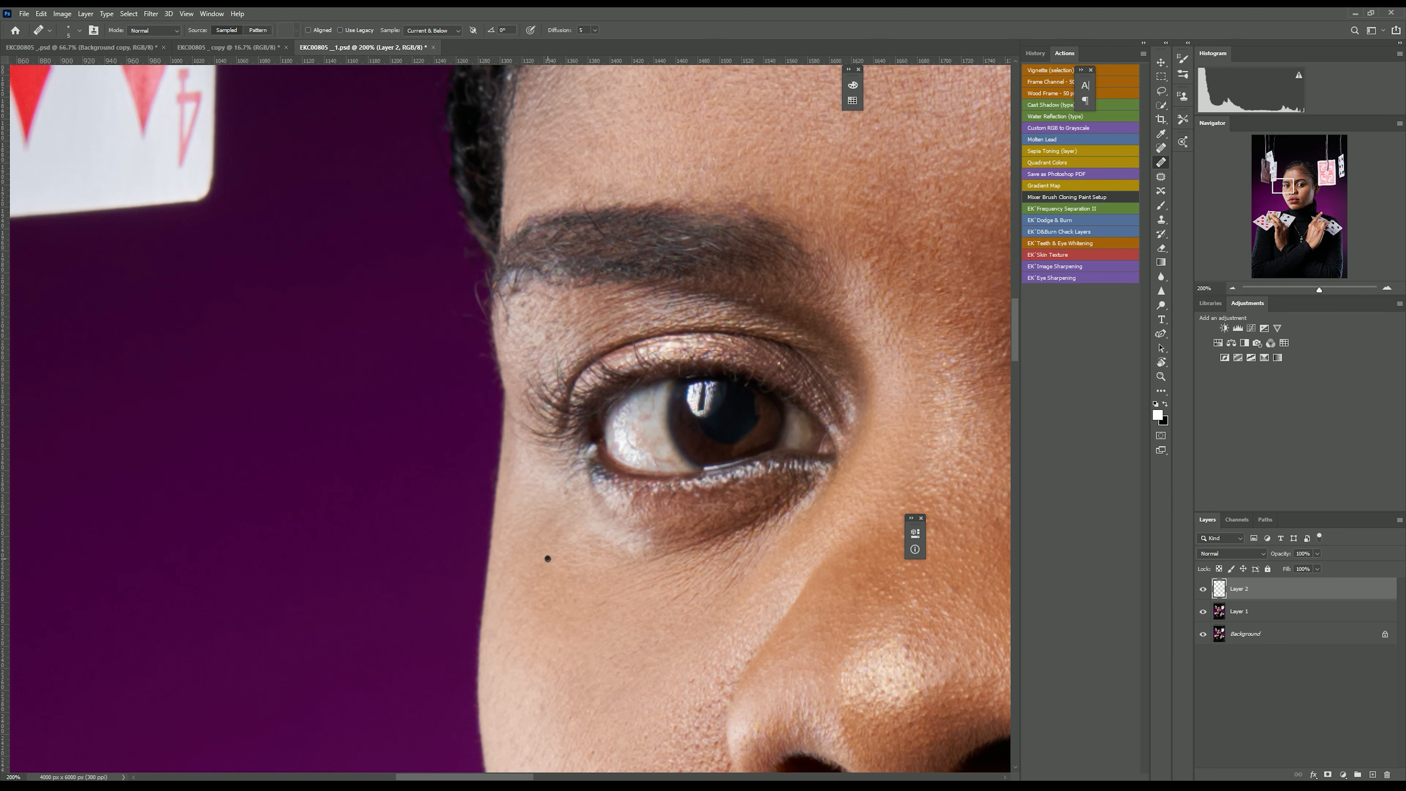
pyautogui.keyDown('alt'); pyautogui.click(621, 441); pyautogui.keyUp('alt')
pyautogui.keyDown('alt'); pyautogui.click(653, 445); pyautogui.keyUp('alt')
pyautogui.keyDown('alt'); pyautogui.click(647, 441); pyautogui.keyUp('alt')
pyautogui.moveTo(649, 463); pyautogui.dragTo(664, 457)
pyautogui.keyDown('alt'); pyautogui.click(584, 215); pyautogui.keyUp('alt')
pyautogui.hotkey('ctrl', '-')
pyautogui.hotkey('ctrl', '-')
pyautogui.hotkey('ctrl', '-')
pyautogui.hotkey('ctrl', '-')
pyautogui.hotkey('ctrl', '-')
pyautogui.hotkey('ctrl', '-')
pyautogui.hotkey('ctrl', '+')
pyautogui.hotkey('ctrl', '+')
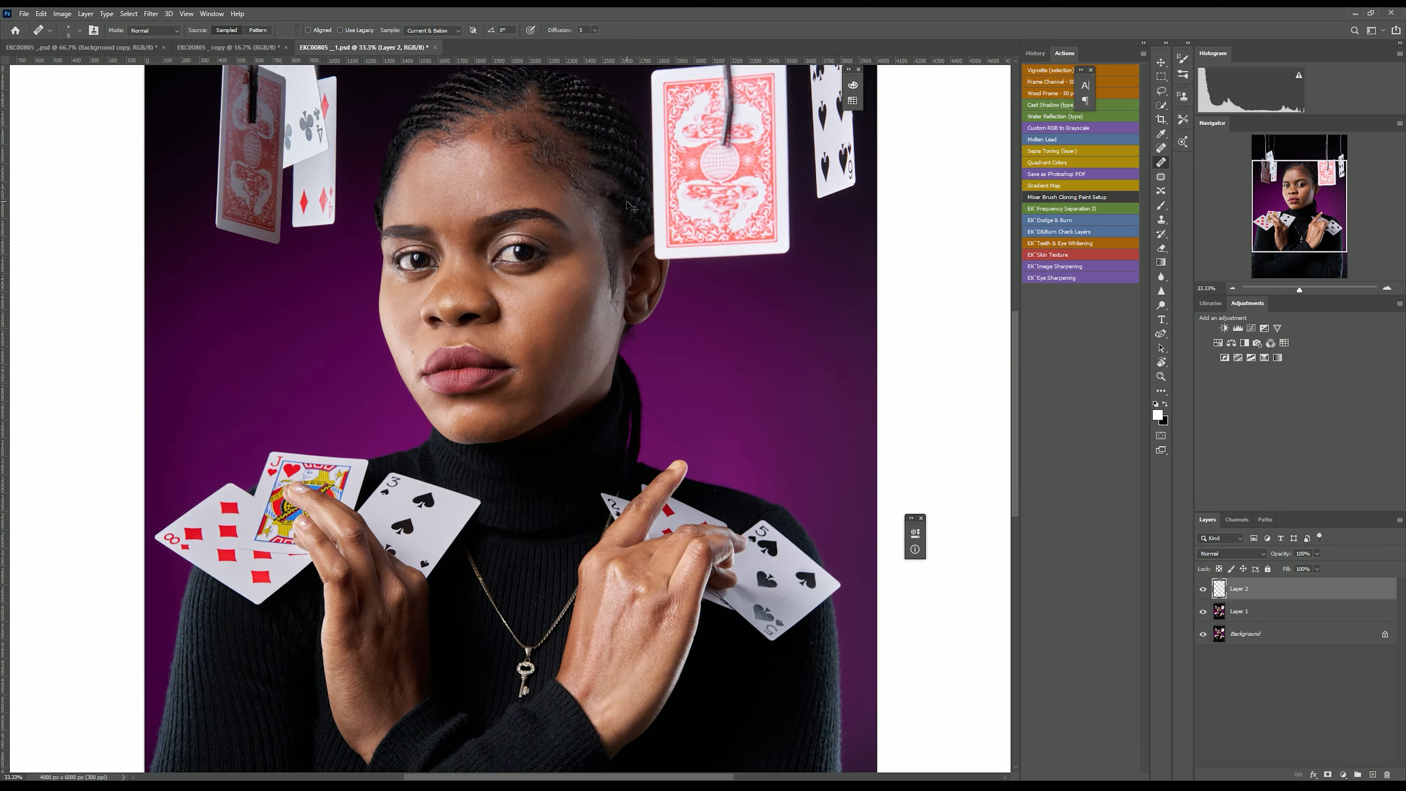
pyautogui.hotkey('ctrl', '-')
pyautogui.hotkey('ctrl', '-')
pyautogui.hotkey('ctrl', '+')
pyautogui.scroll(3, 627, 201)
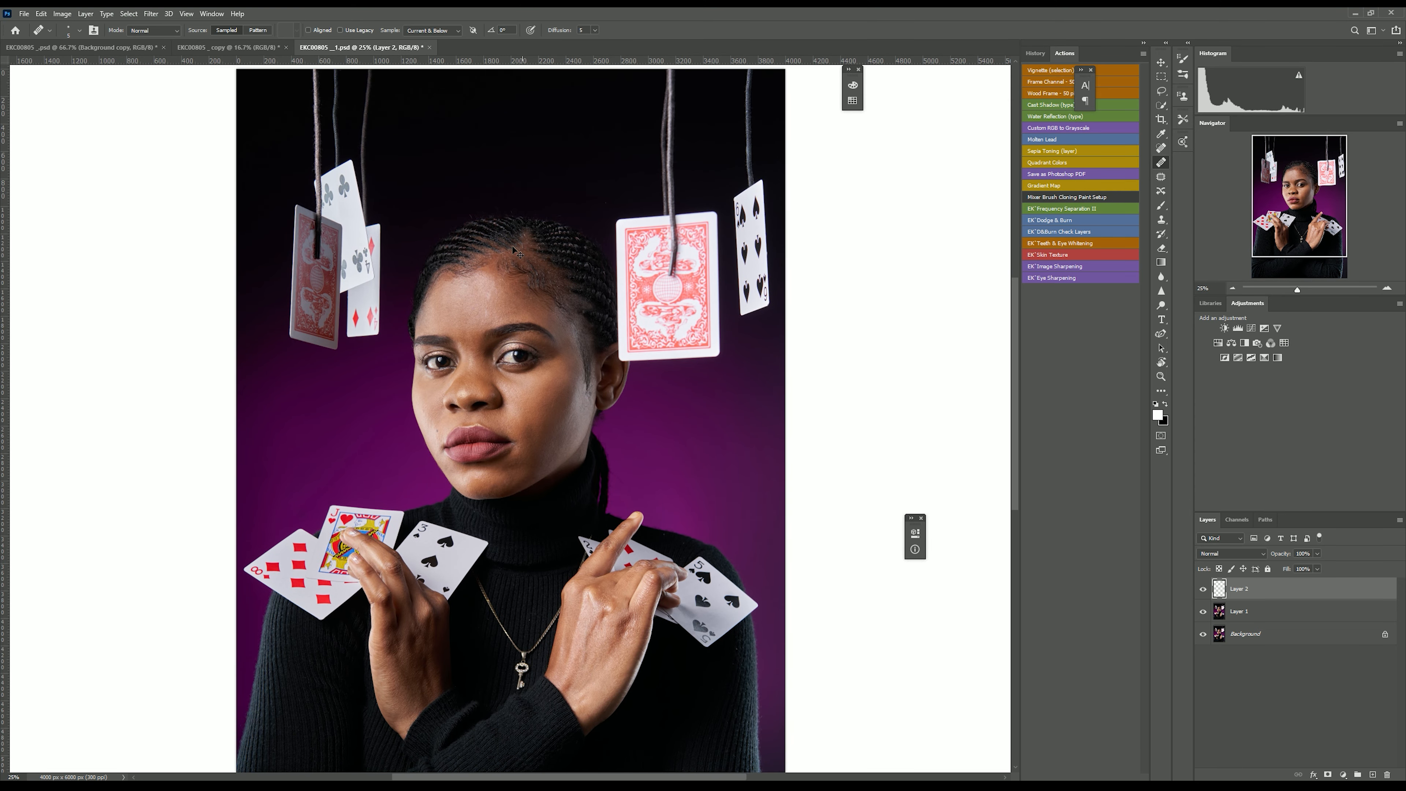
pyautogui.hotkey('ctrl', '+')
pyautogui.scroll(5, 486, 427)
pyautogui.press(']')
pyautogui.press(']')
pyautogui.press(']')
pyautogui.press(']')
pyautogui.press(']')
pyautogui.press(']')
pyautogui.press(']')
pyautogui.press(']')
pyautogui.press(']')
pyautogui.press(']')
pyautogui.press(']')
pyautogui.press(']')
pyautogui.press(']')
pyautogui.press(']')
pyautogui.press(']')
pyautogui.press(']')
pyautogui.press(']')
pyautogui.press(']')
pyautogui.press(']')
pyautogui.press(']')
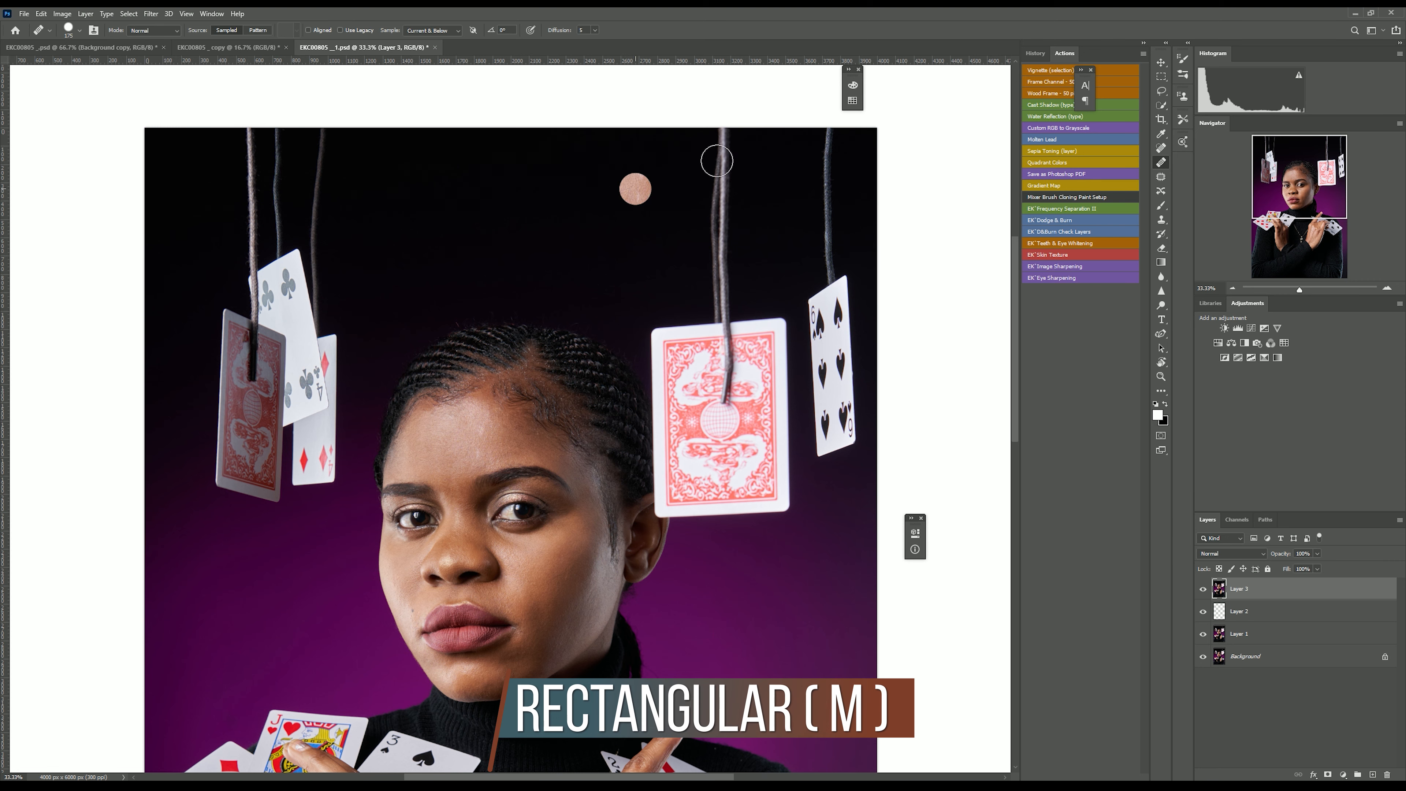
# Select a rectangular patch of dark background above the center card beside its string and copy it to a new layer.
pyautogui.click(1162, 77)
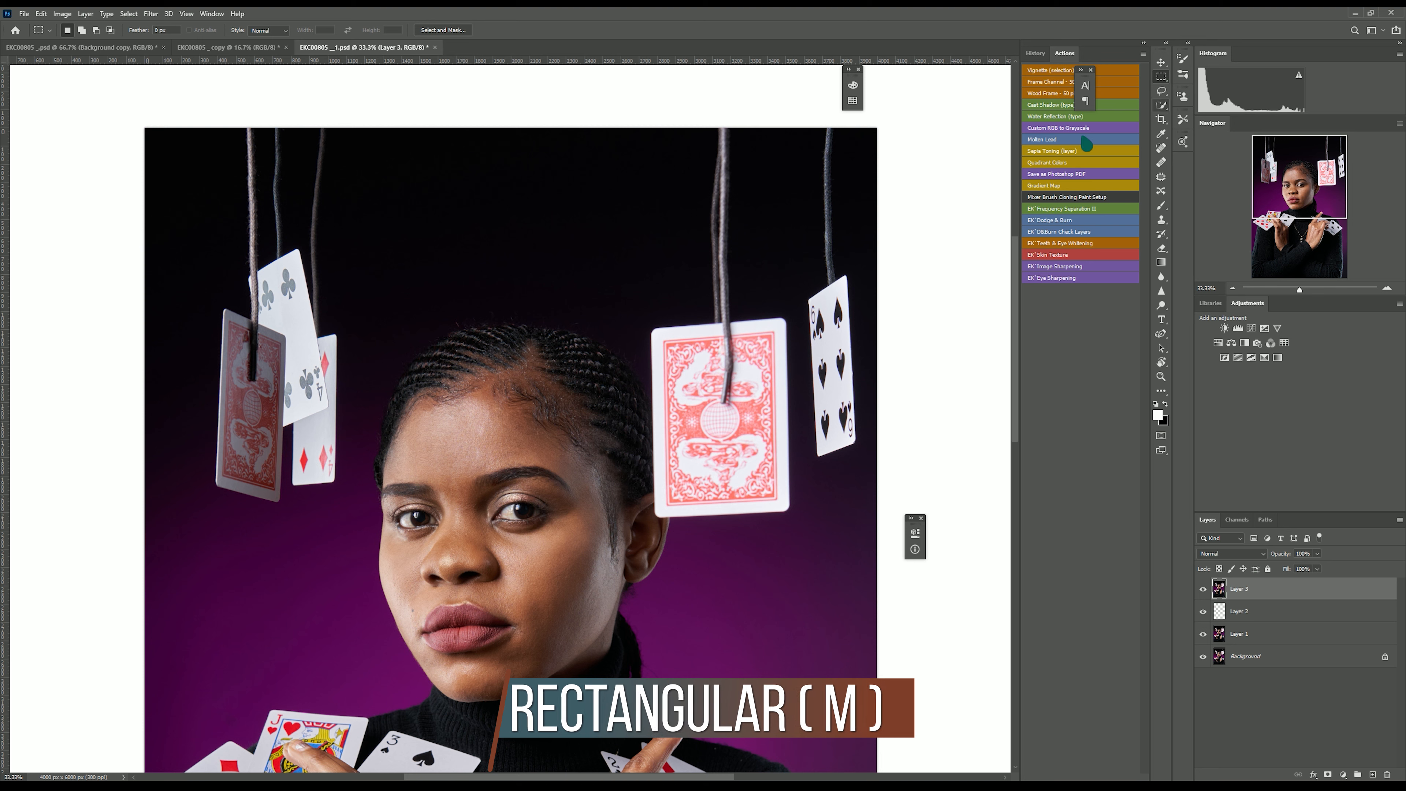
pyautogui.moveTo(610, 127); pyautogui.dragTo(704, 322)
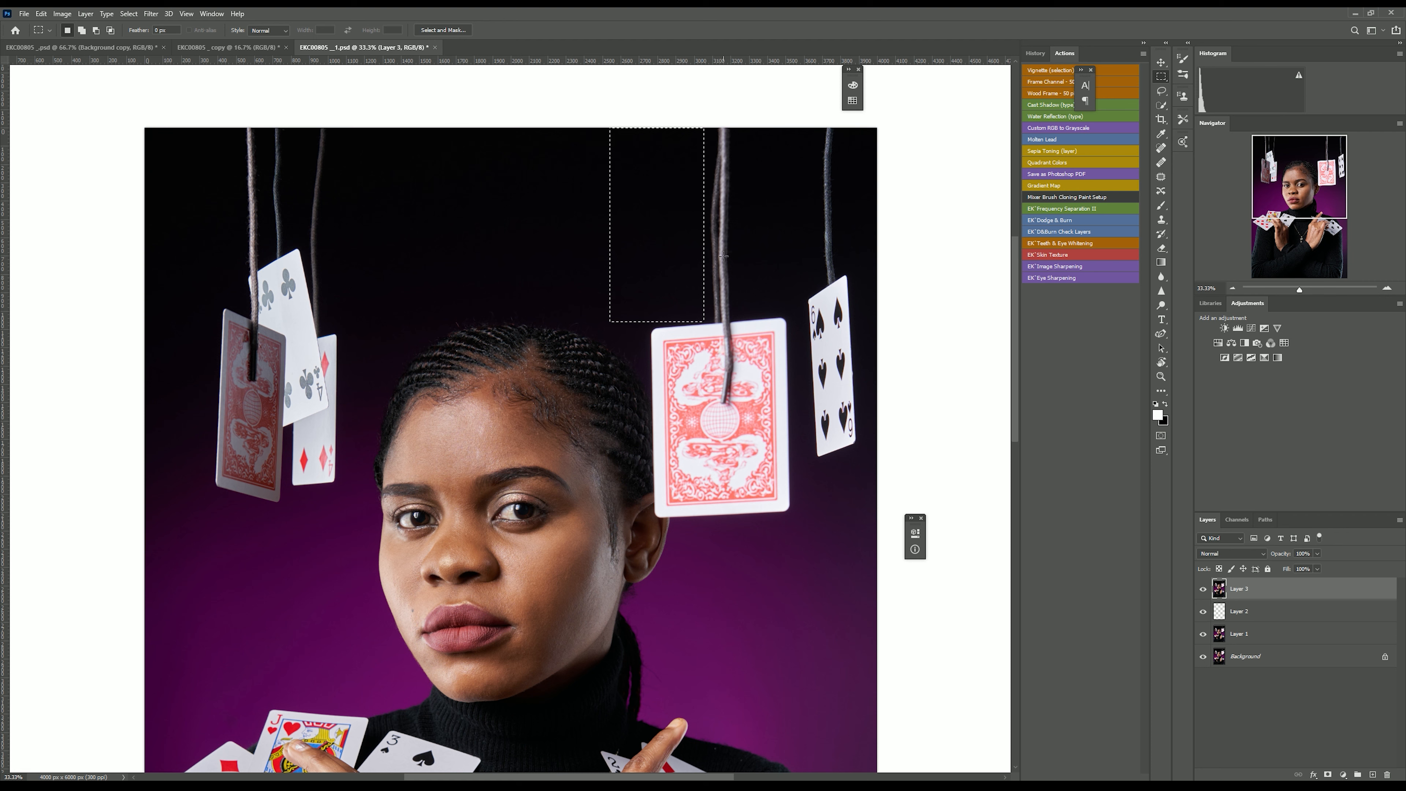
pyautogui.rightClick(657, 227)
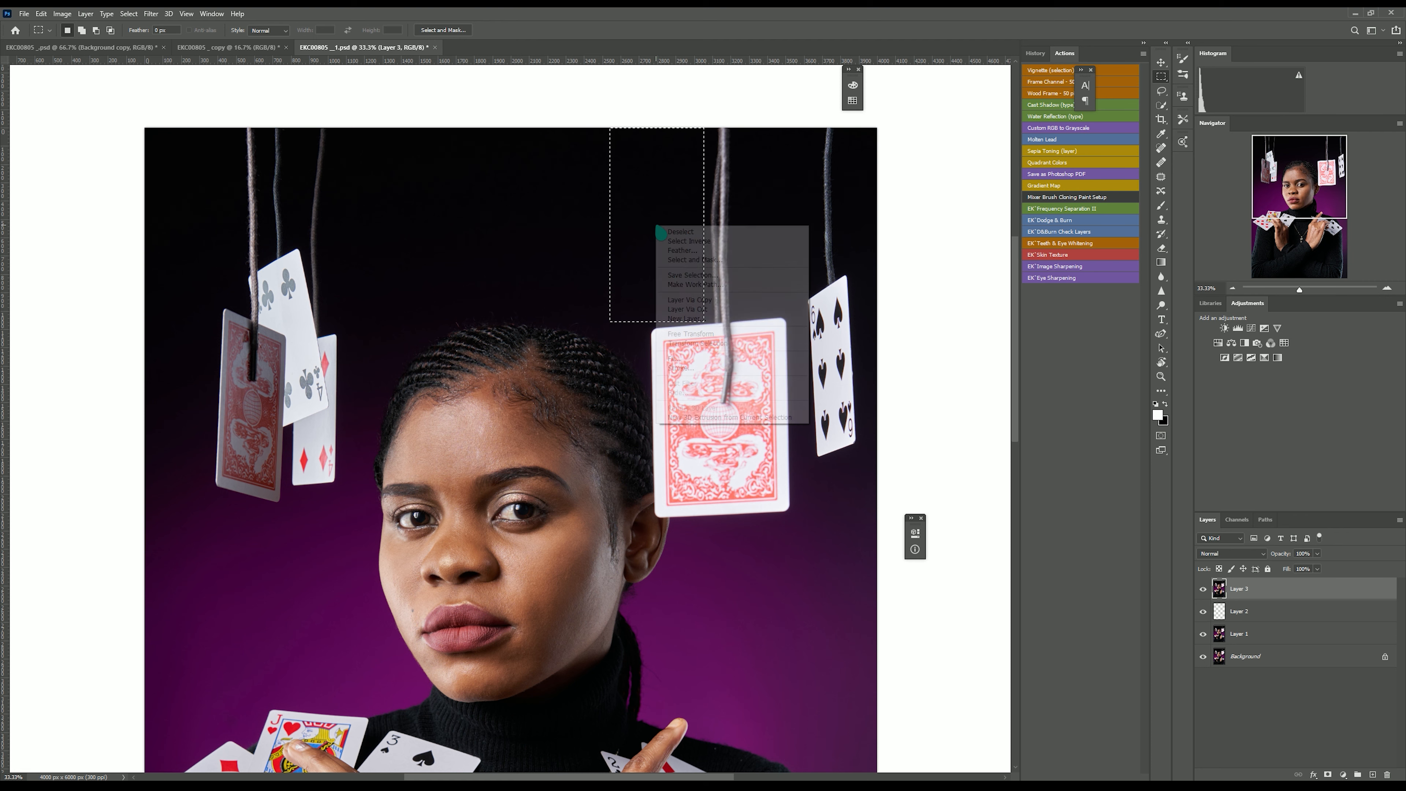
pyautogui.click(689, 301)
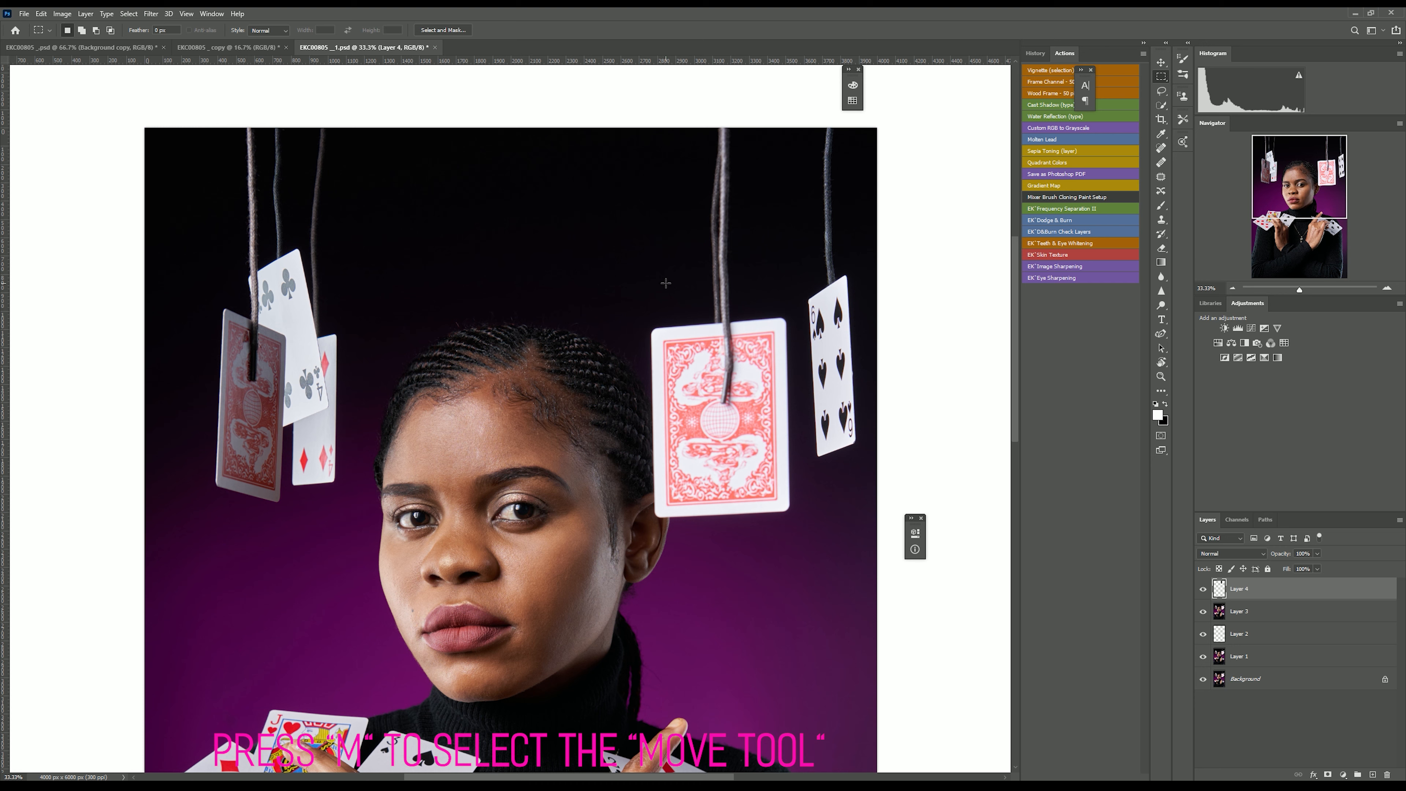
# Nudge and slightly rotate the copied background patch to cover the string above the center card, then commit the transform.
pyautogui.press('v')
pyautogui.press('Right')
pyautogui.press('Right')
pyautogui.press('Right')
pyautogui.press('Right')
pyautogui.press('Right')
pyautogui.press('Right')
pyautogui.press('Right')
pyautogui.press('Right')
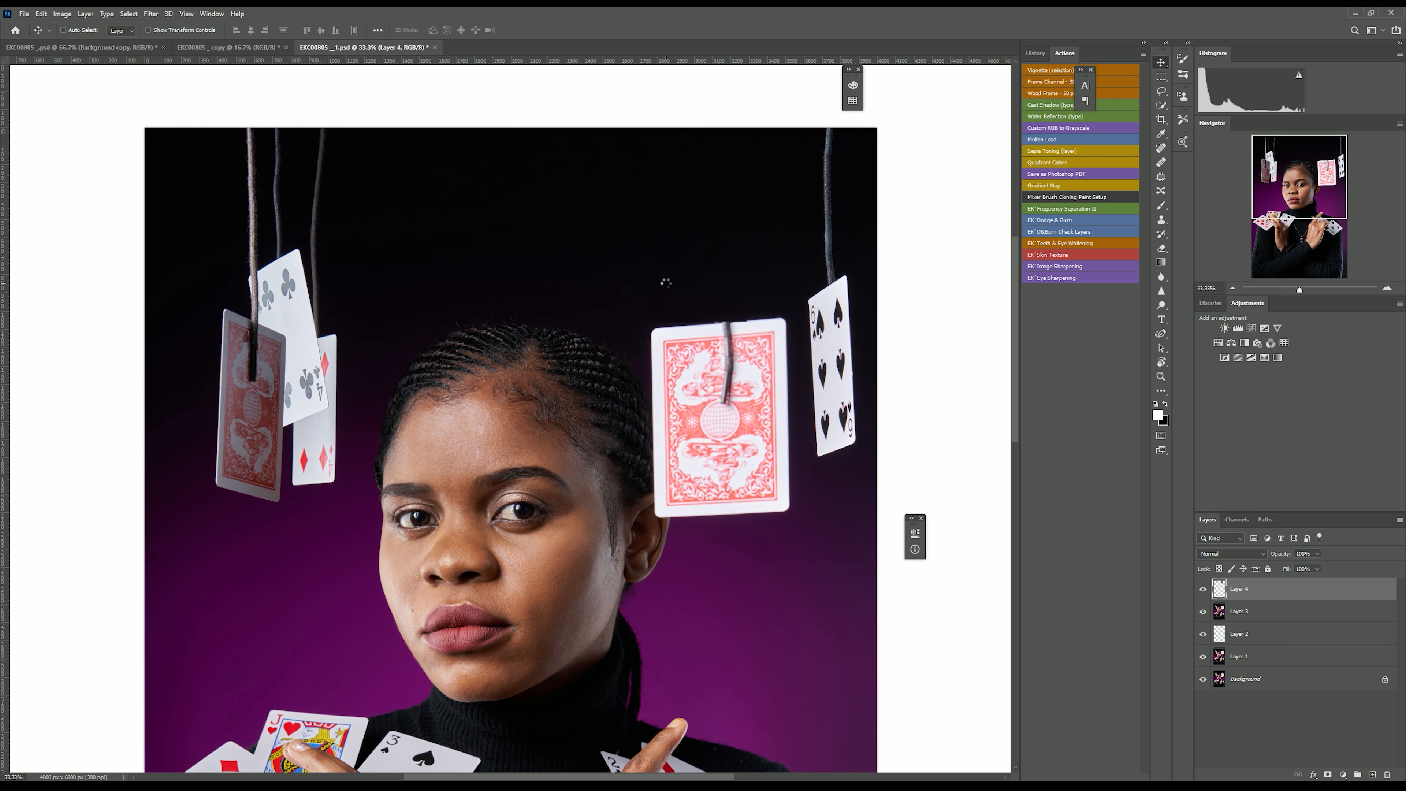
pyautogui.hotkey('ctrl', '+')
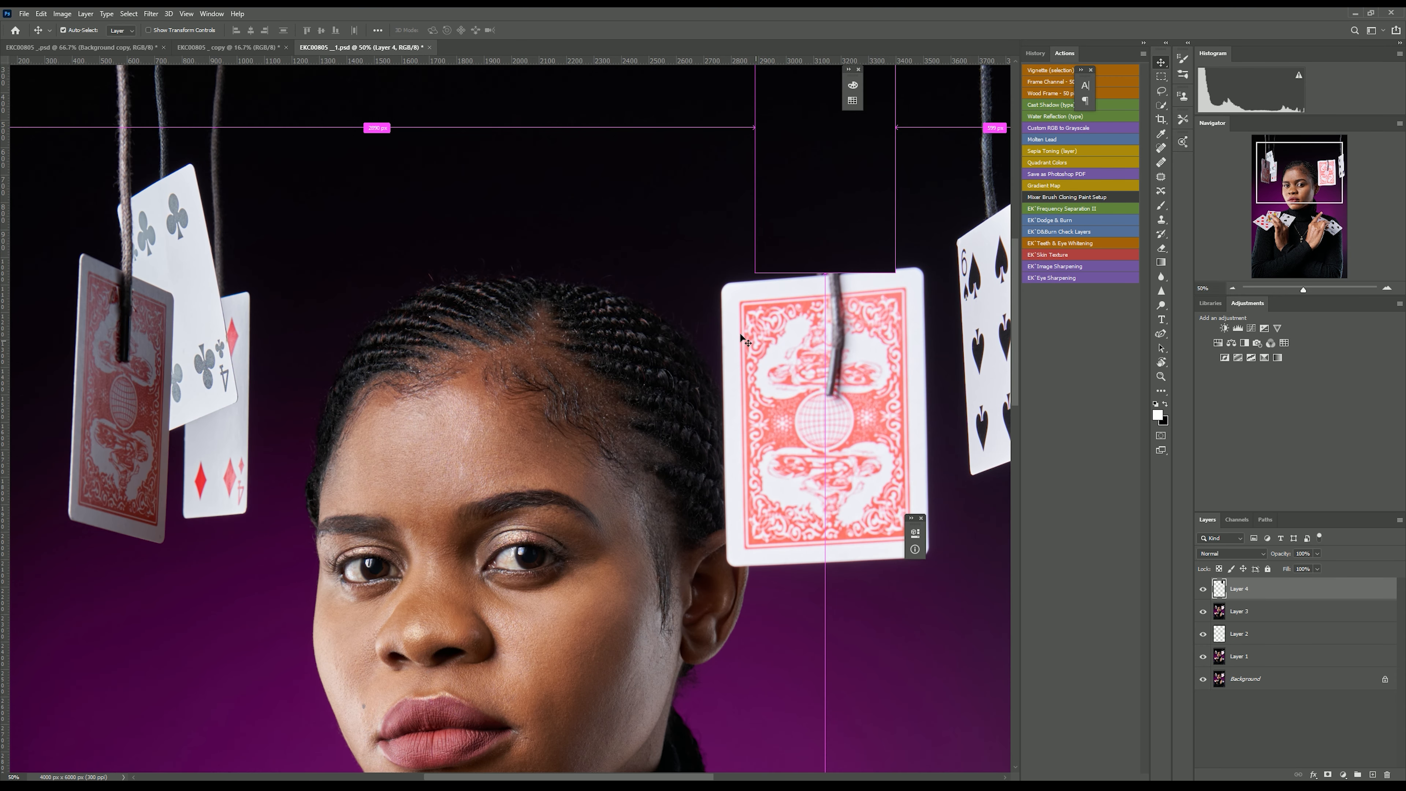
pyautogui.scroll(3, 792, 287)
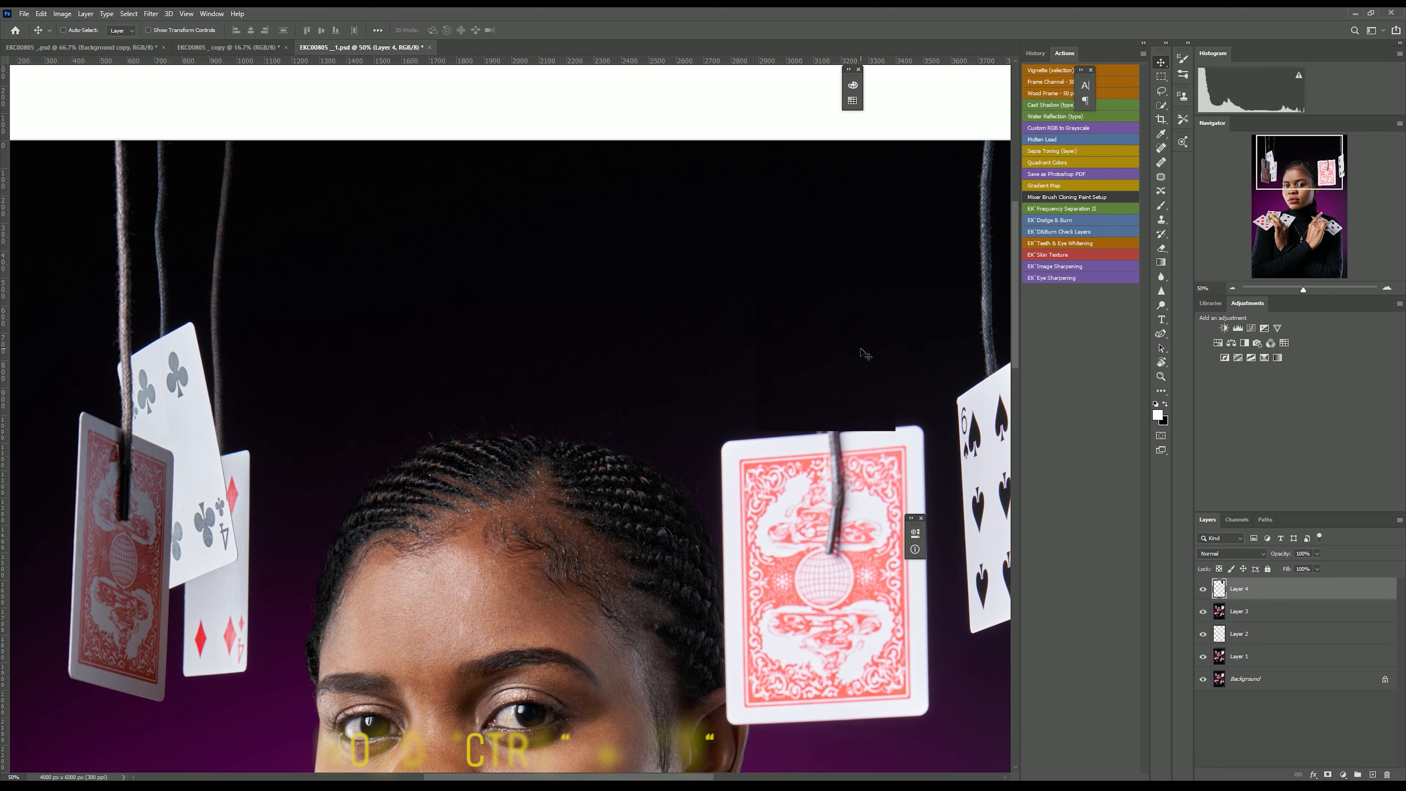
pyautogui.hotkey('ctrl', 't')
pyautogui.moveTo(726, 353)
pyautogui.mouseDown()
pyautogui.moveTo(724, 369)
pyautogui.moveTo(746, 370)
pyautogui.mouseUp()
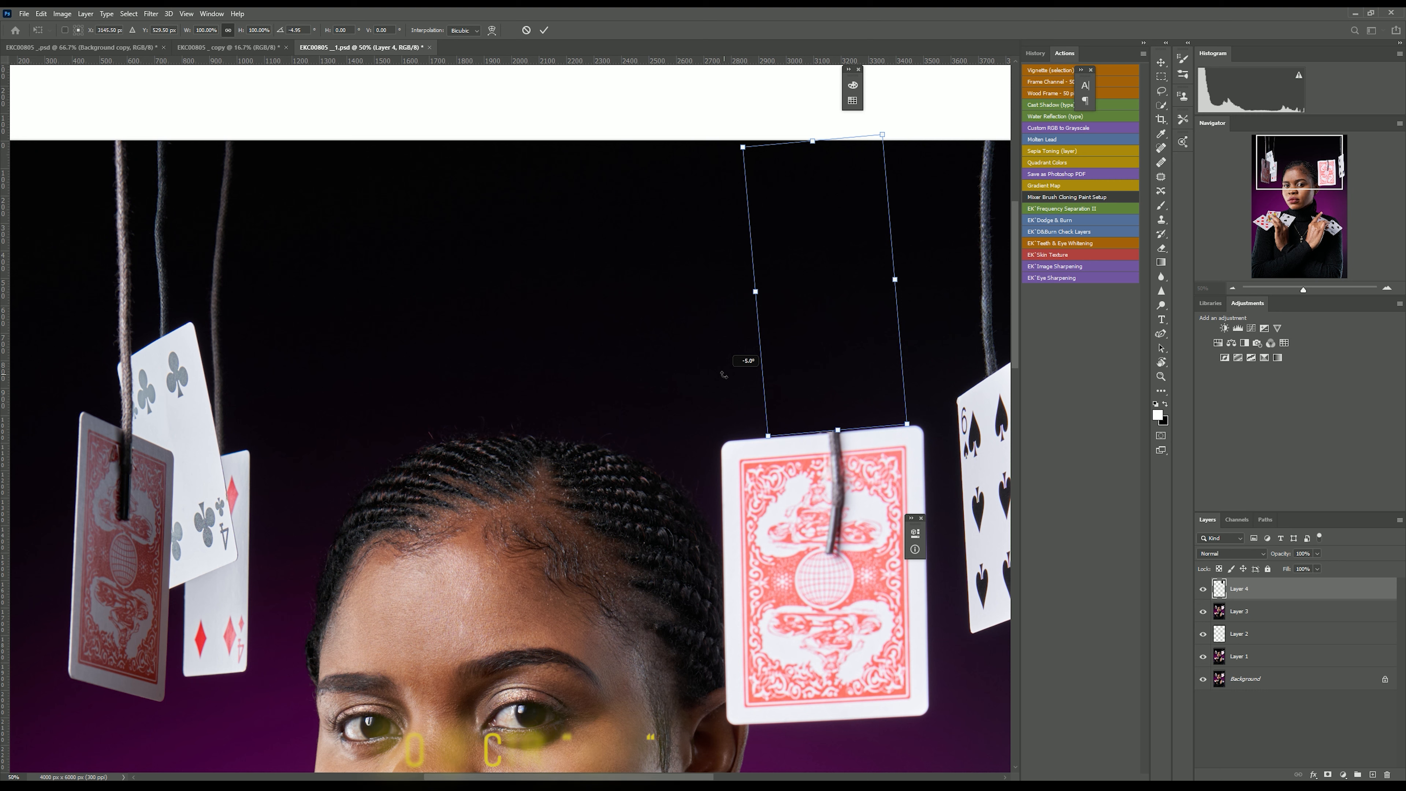
pyautogui.press('Down')
pyautogui.press('Down')
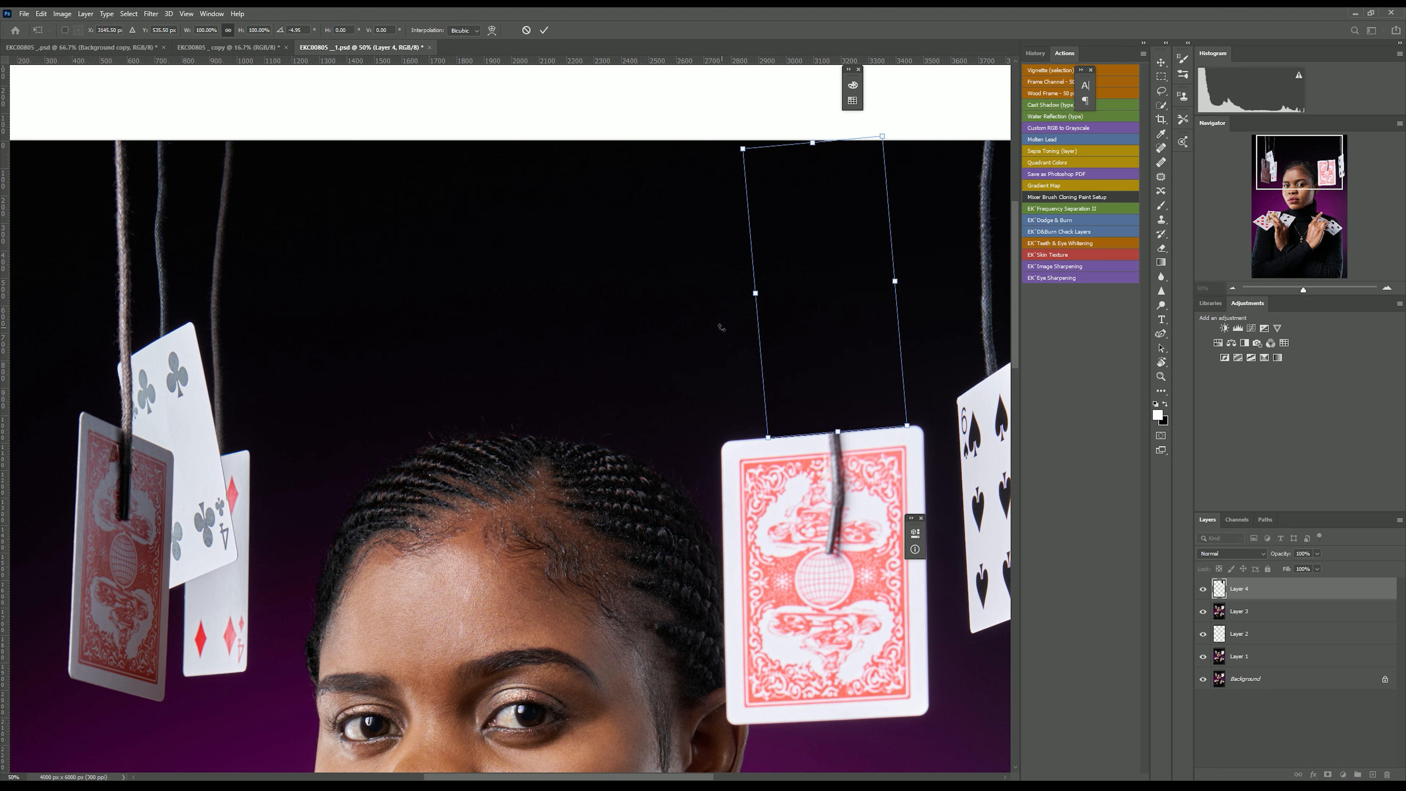
pyautogui.moveTo(721, 327); pyautogui.dragTo(721, 326)
pyautogui.click(544, 31)
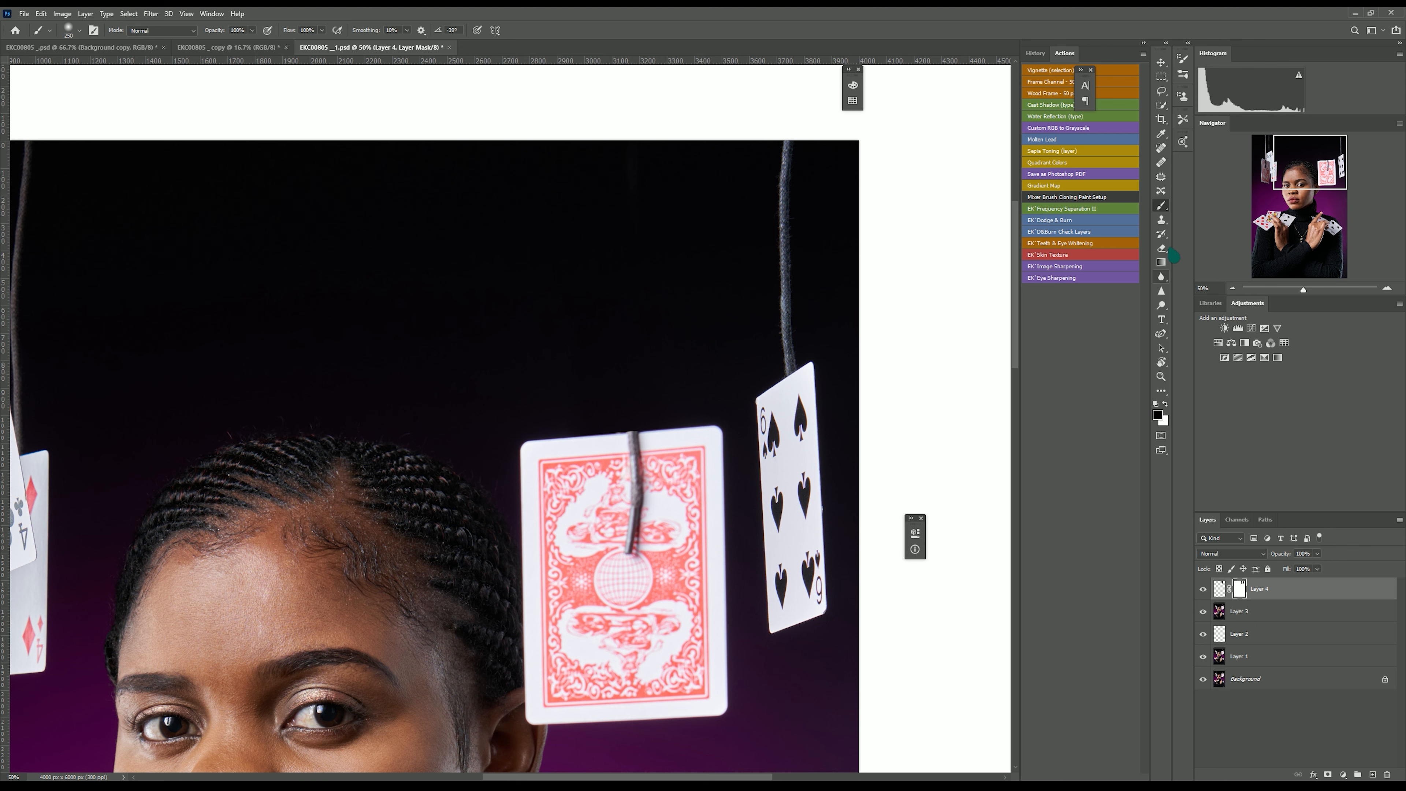
# Trace the center card's outline with a pen path on Layer 3 and turn it into a selection with 0 px feather.
pyautogui.click(1161, 334)
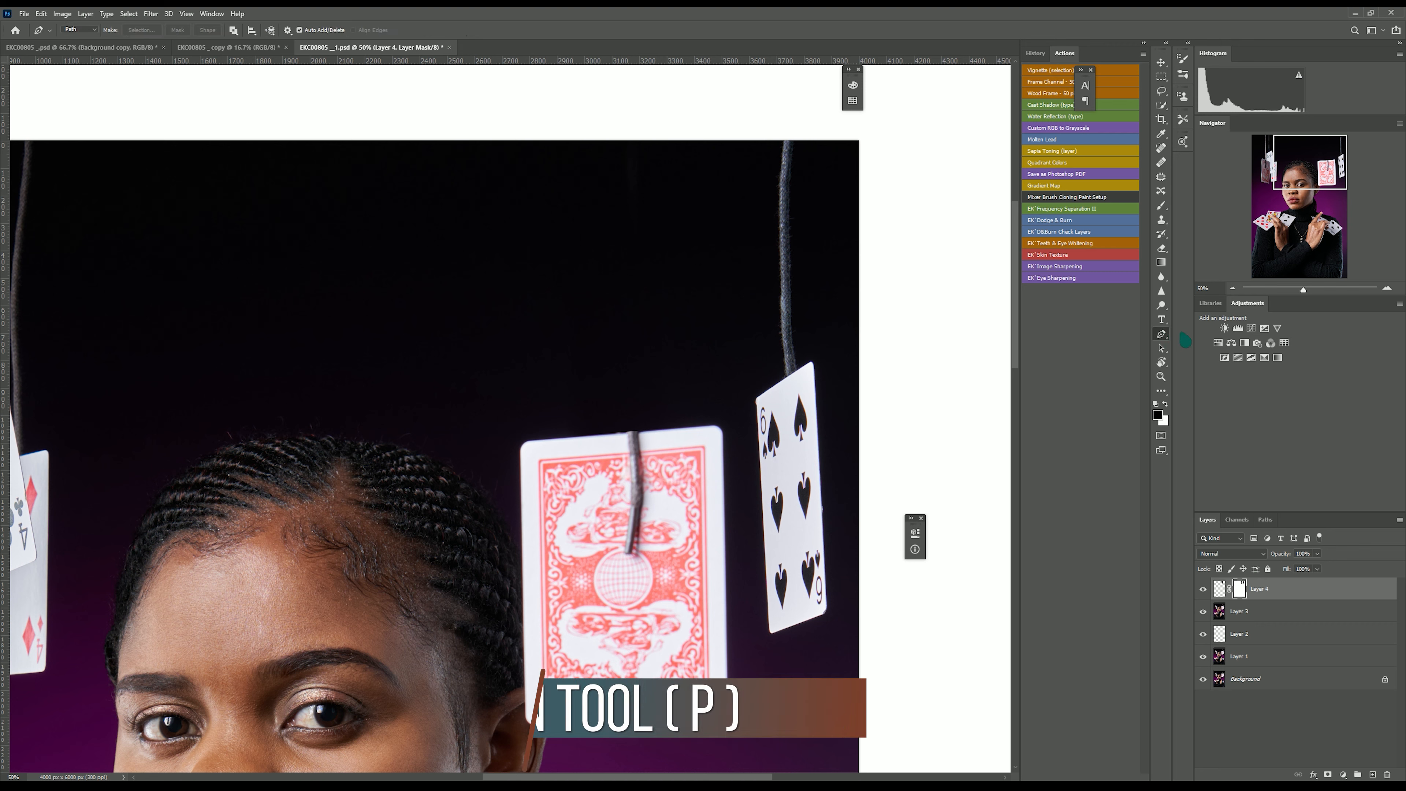
pyautogui.click(1240, 611)
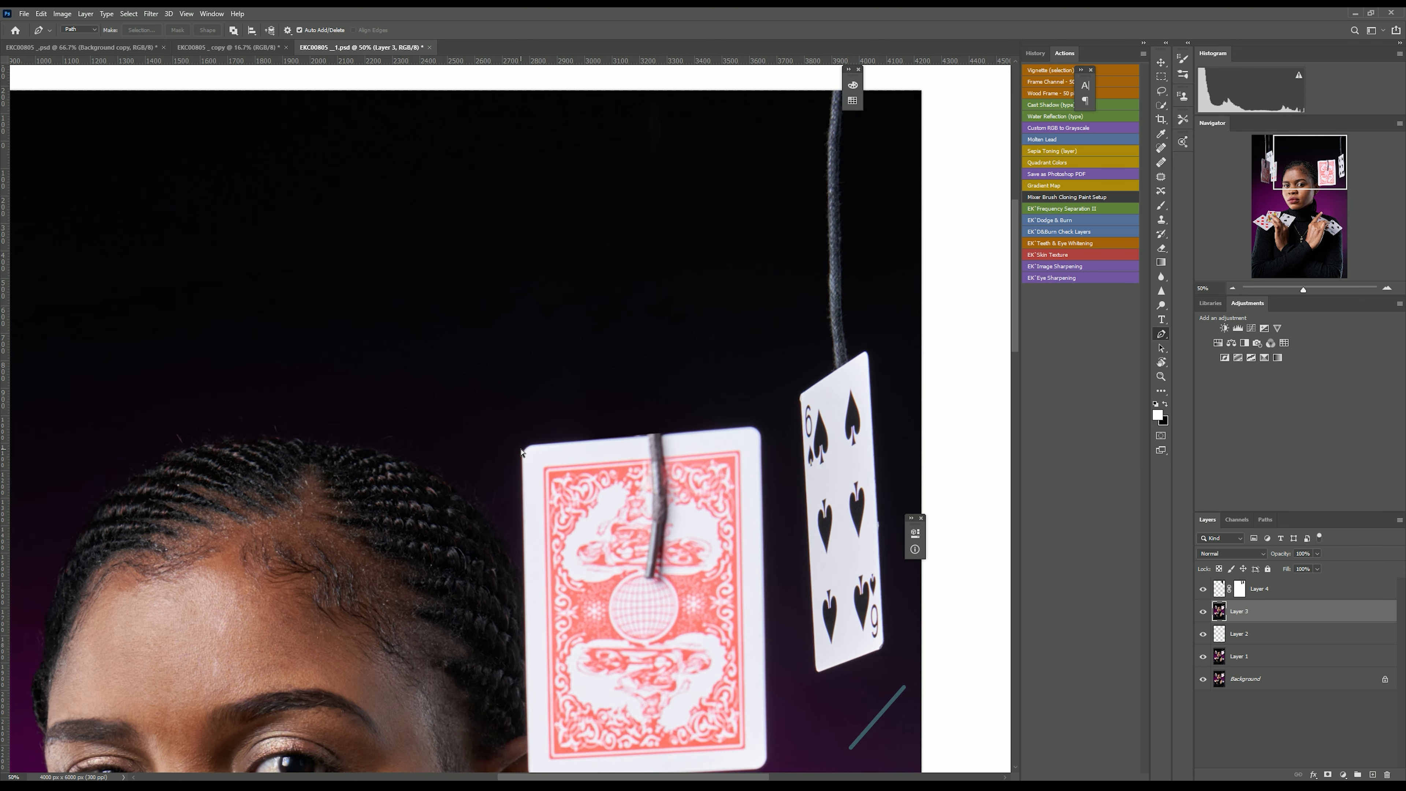
pyautogui.hotkey('ctrl', '+')
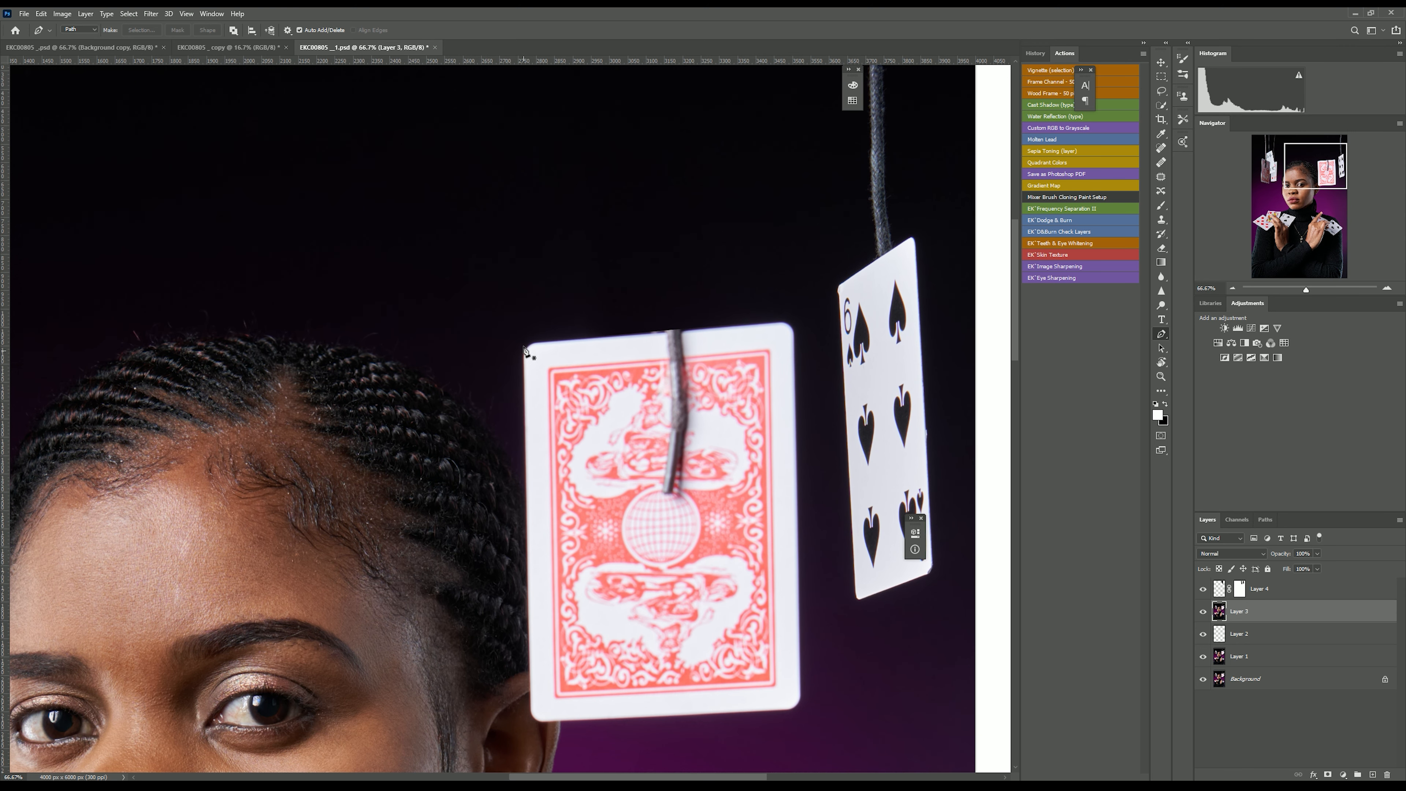
pyautogui.click(524, 353)
pyautogui.click(530, 710)
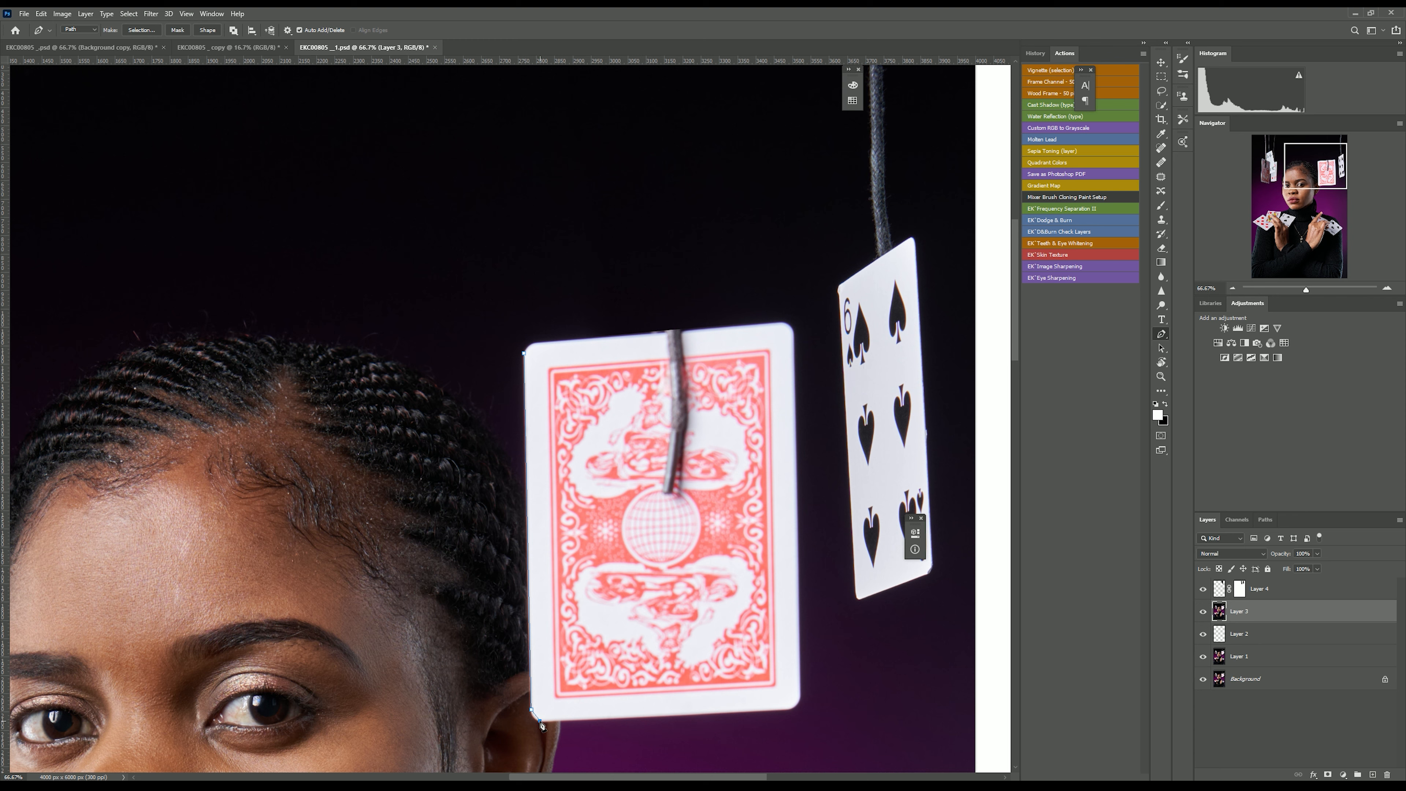
pyautogui.click(790, 712)
pyautogui.rightClick(1162, 339)
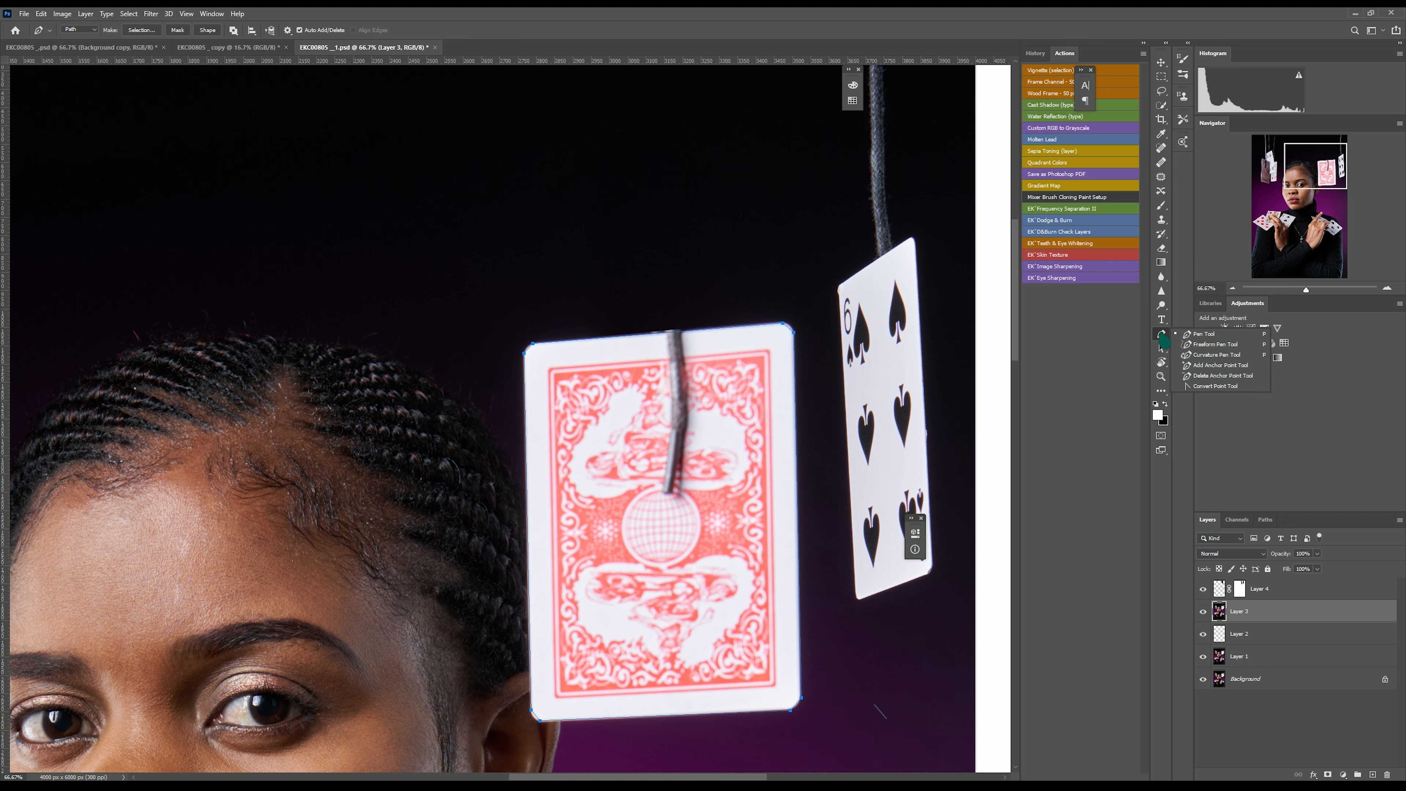
pyautogui.click(1216, 354)
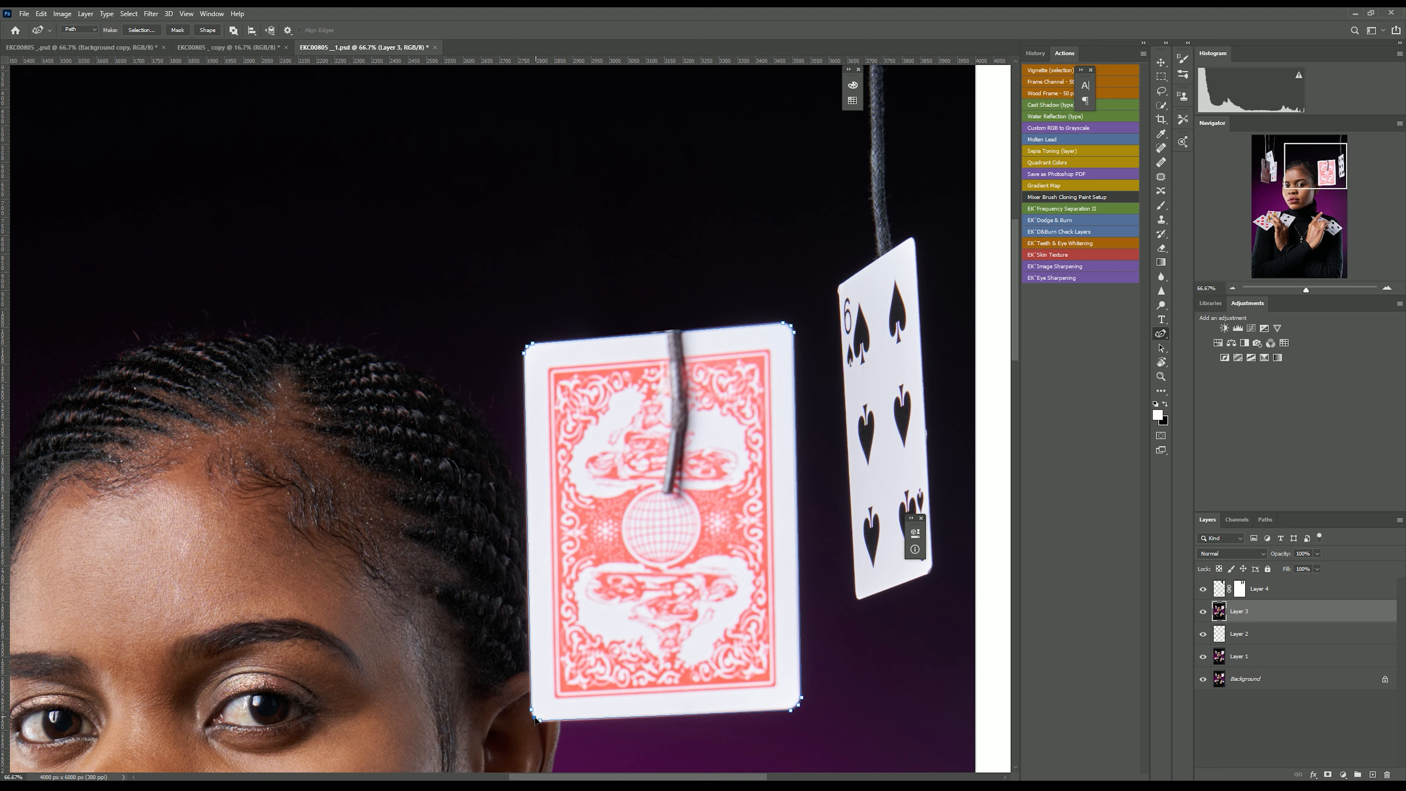
pyautogui.rightClick(637, 479)
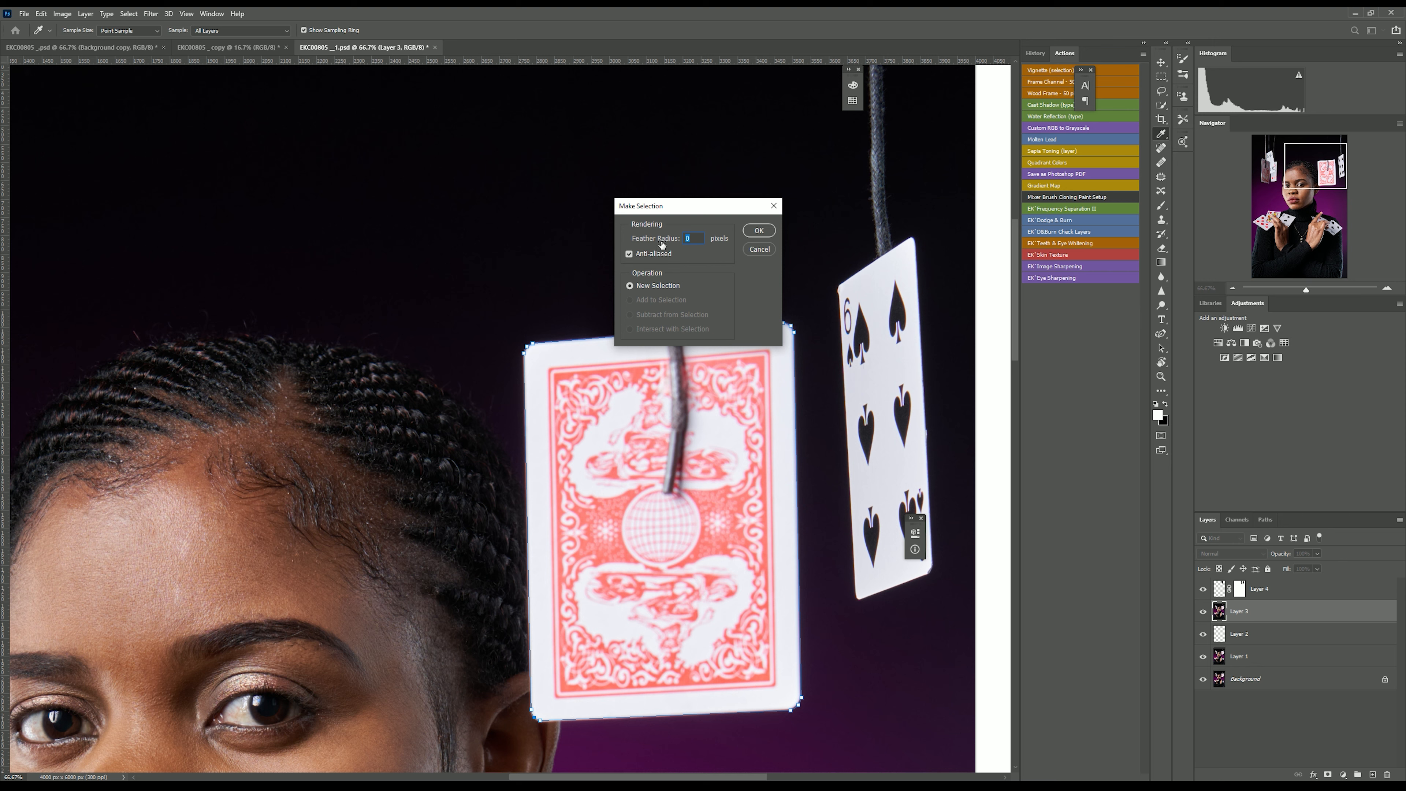
pyautogui.click(767, 235)
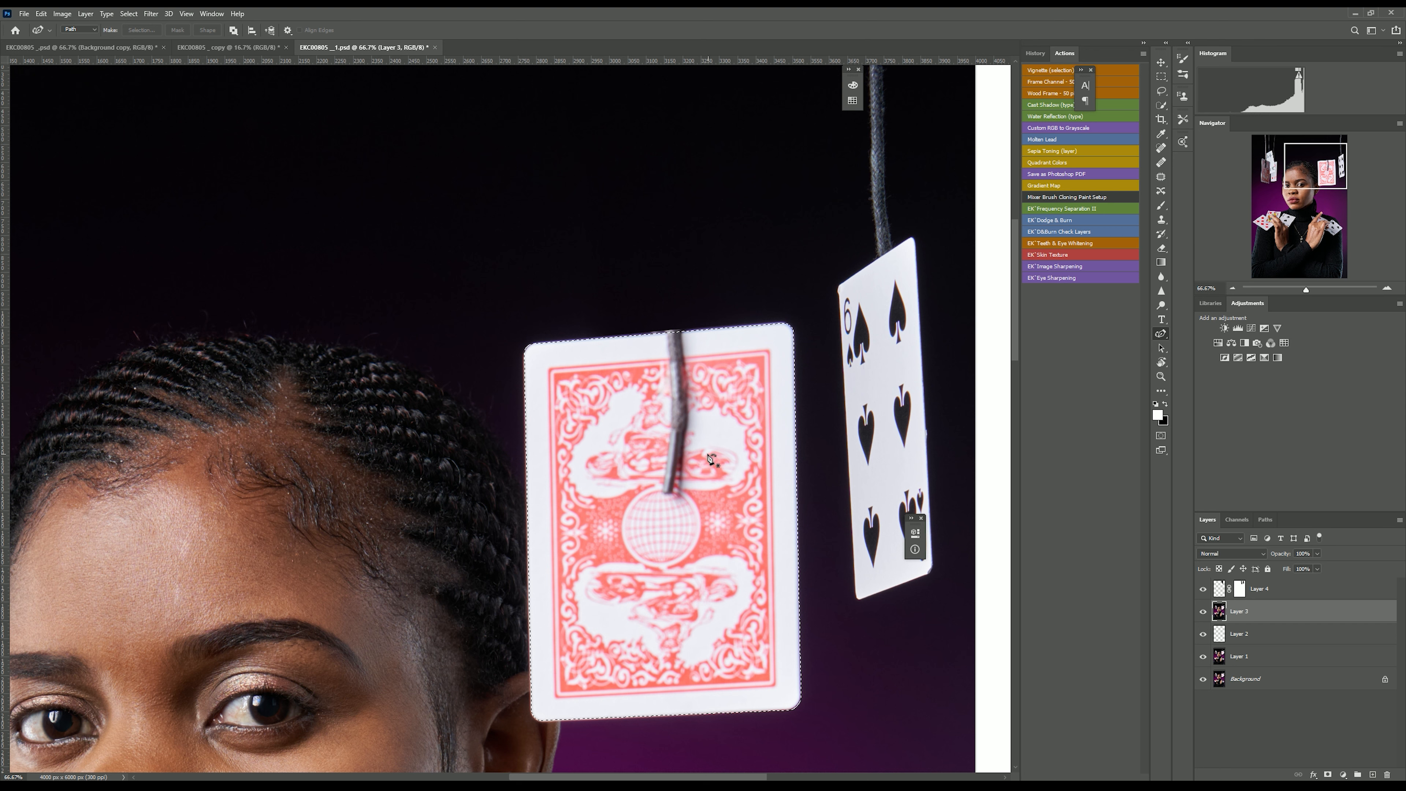
# Copy the selected card to a new layer and rotate the copy 180°.
pyautogui.click(1162, 81)
pyautogui.rightClick(637, 506)
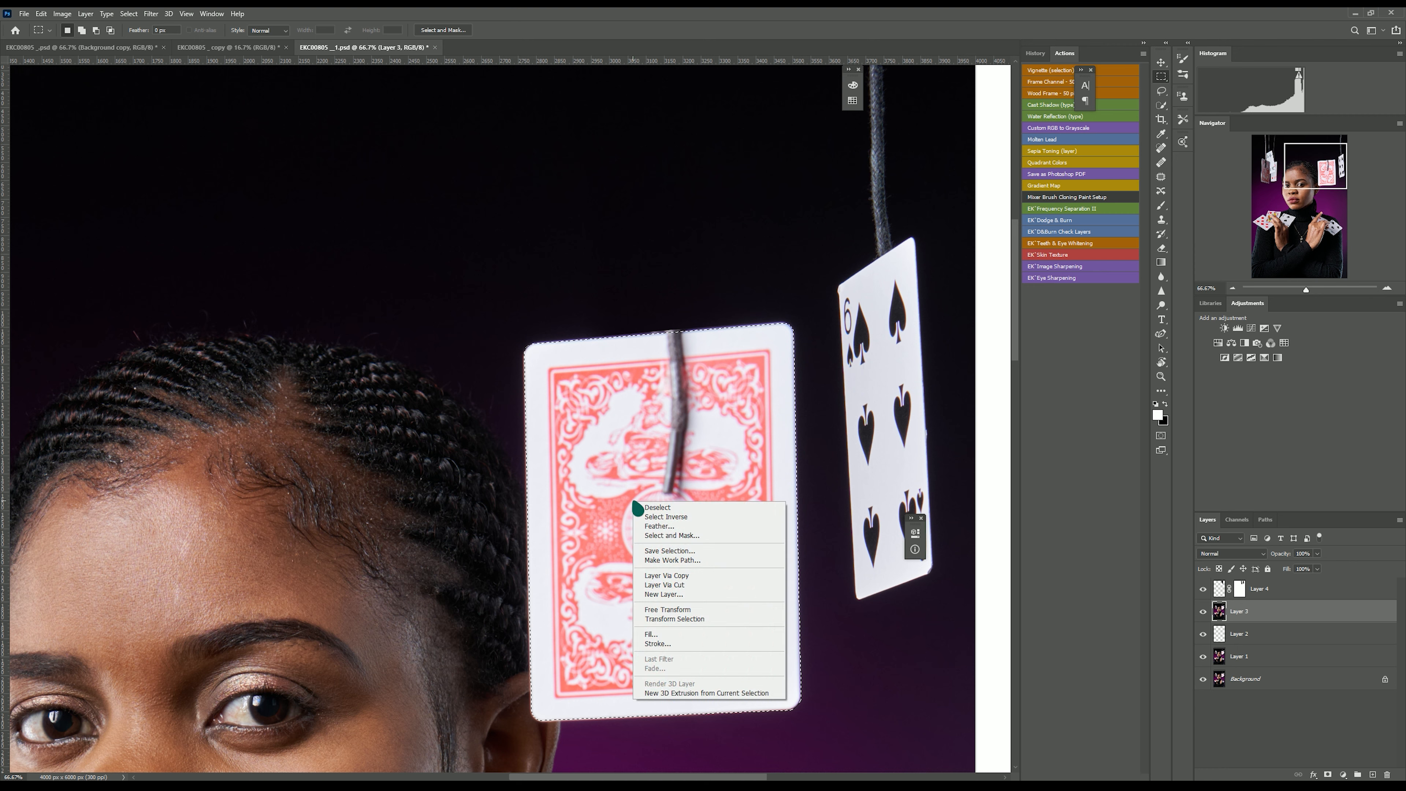
pyautogui.click(673, 576)
pyautogui.press('j')
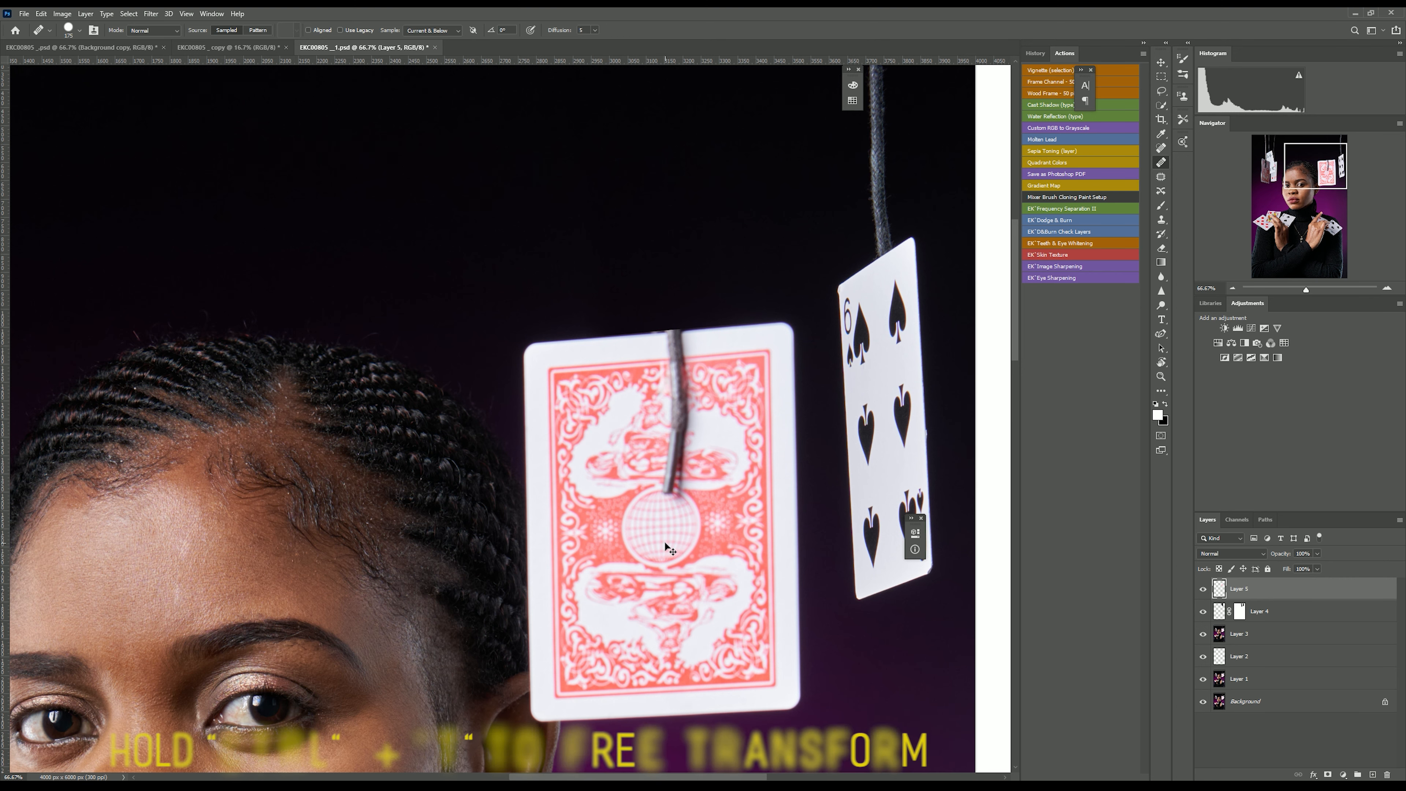
pyautogui.hotkey('ctrl', 't')
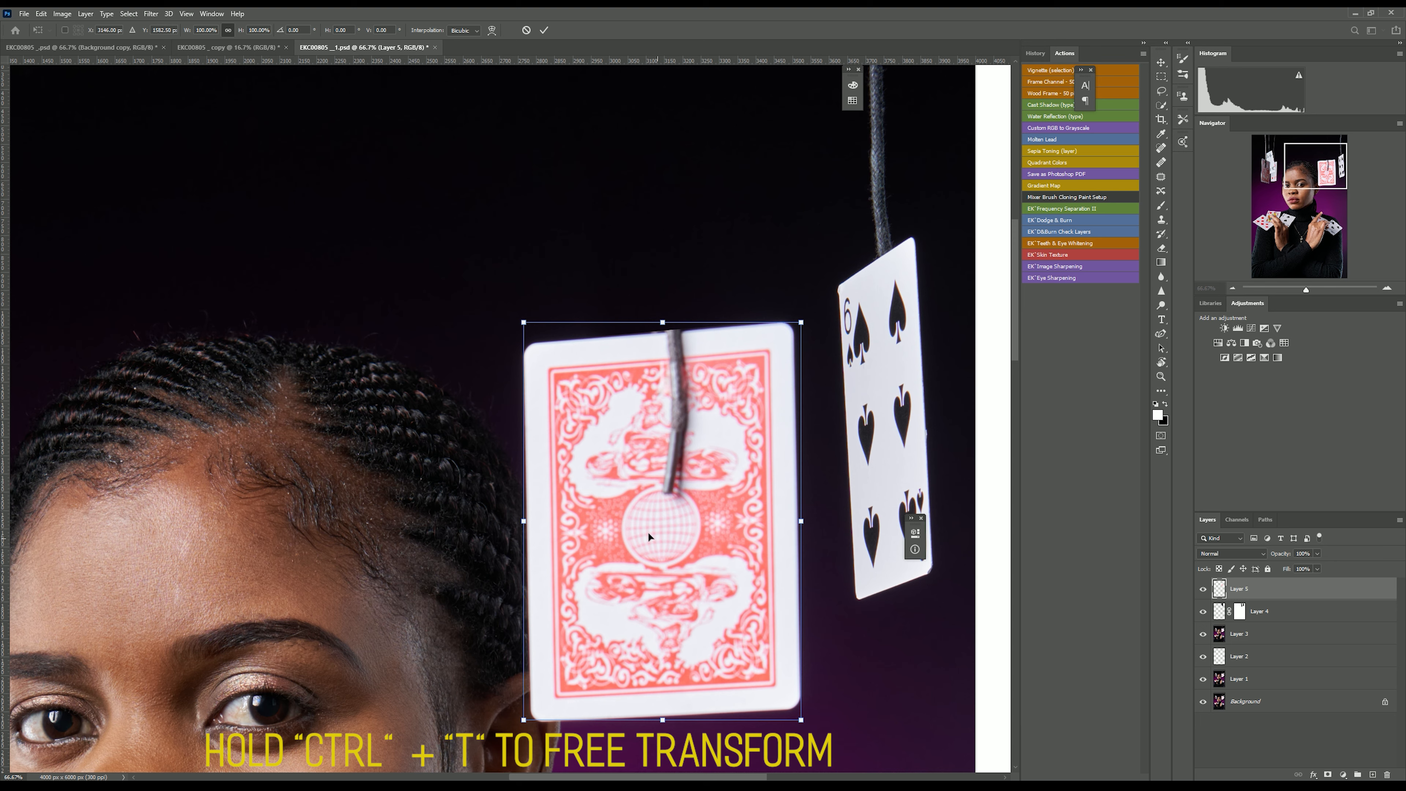
pyautogui.moveTo(508, 513); pyautogui.dragTo(775, 519)
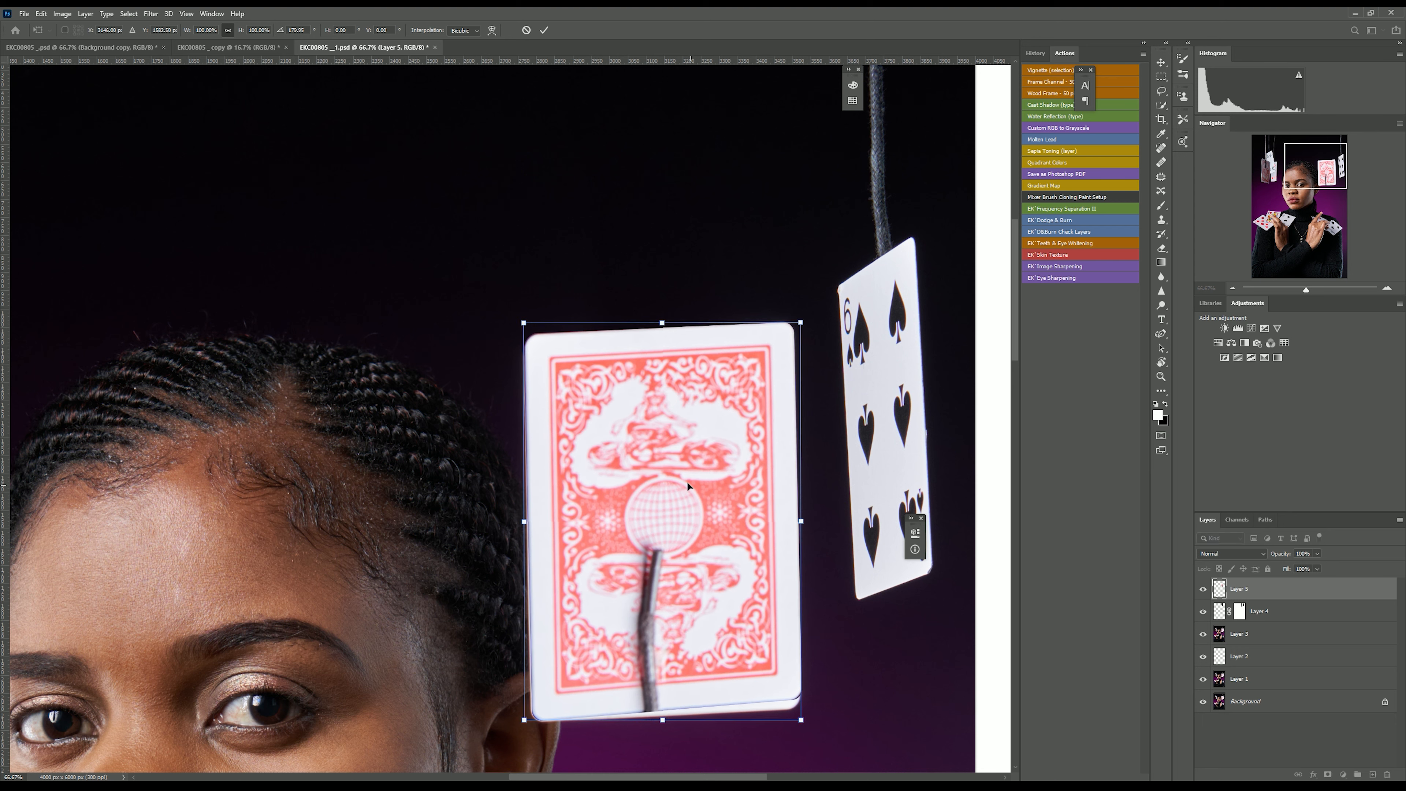
# Align the rotated card copy over the original at lowered opacity, commit it, and restore its opacity to 100%.
pyautogui.moveTo(678, 456); pyautogui.dragTo(681, 459)
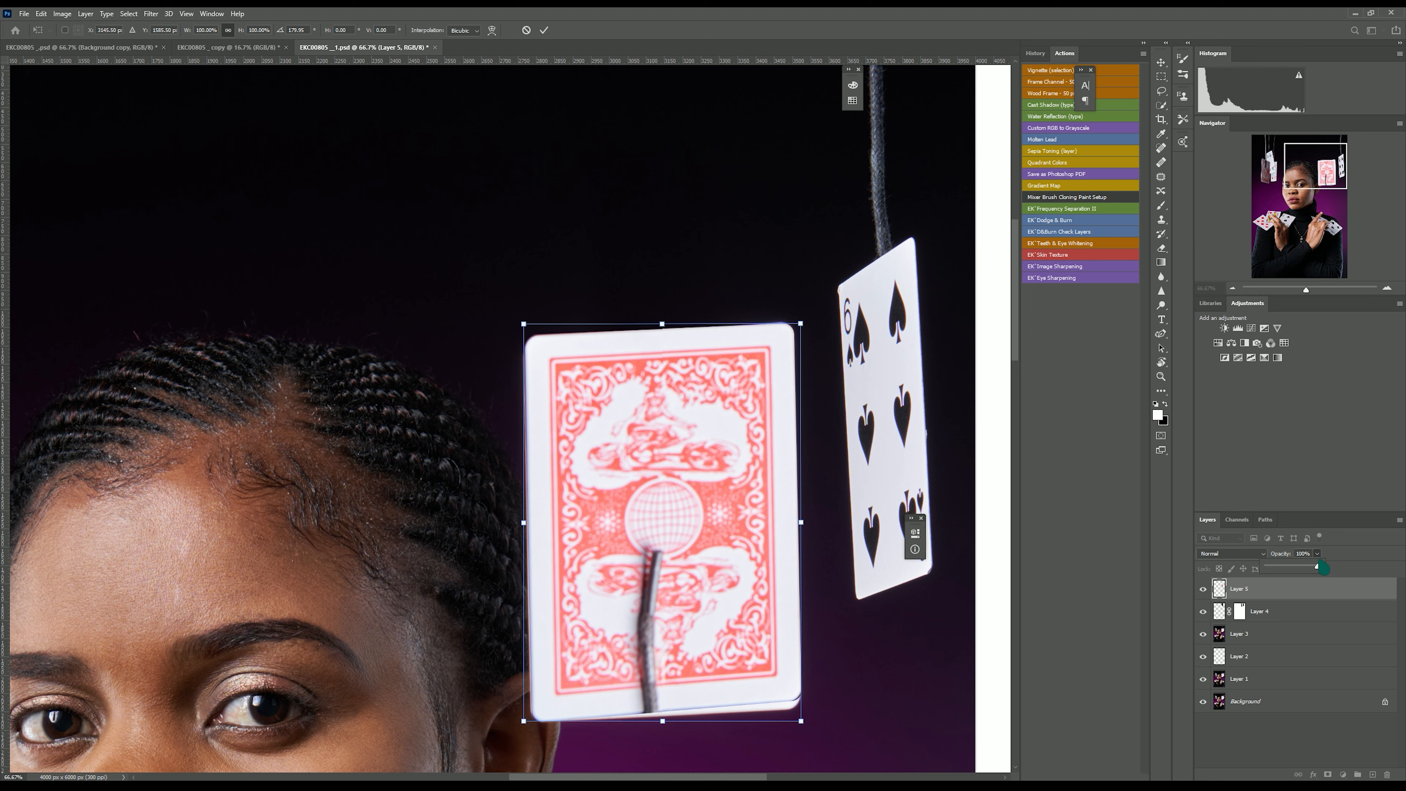
pyautogui.moveTo(1308, 576); pyautogui.dragTo(1308, 576)
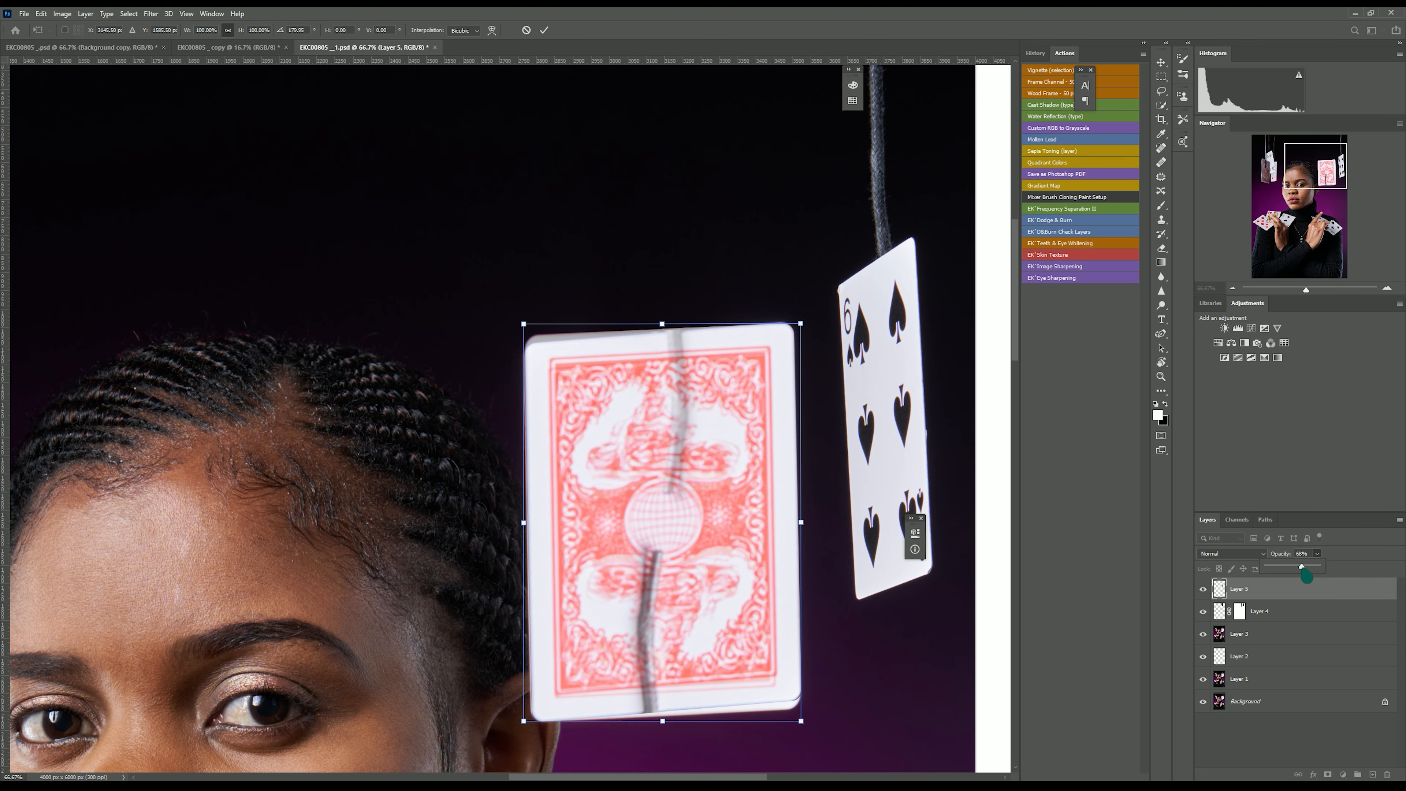
pyautogui.hotkey('ctrl', '+')
pyautogui.hotkey('ctrl', '+')
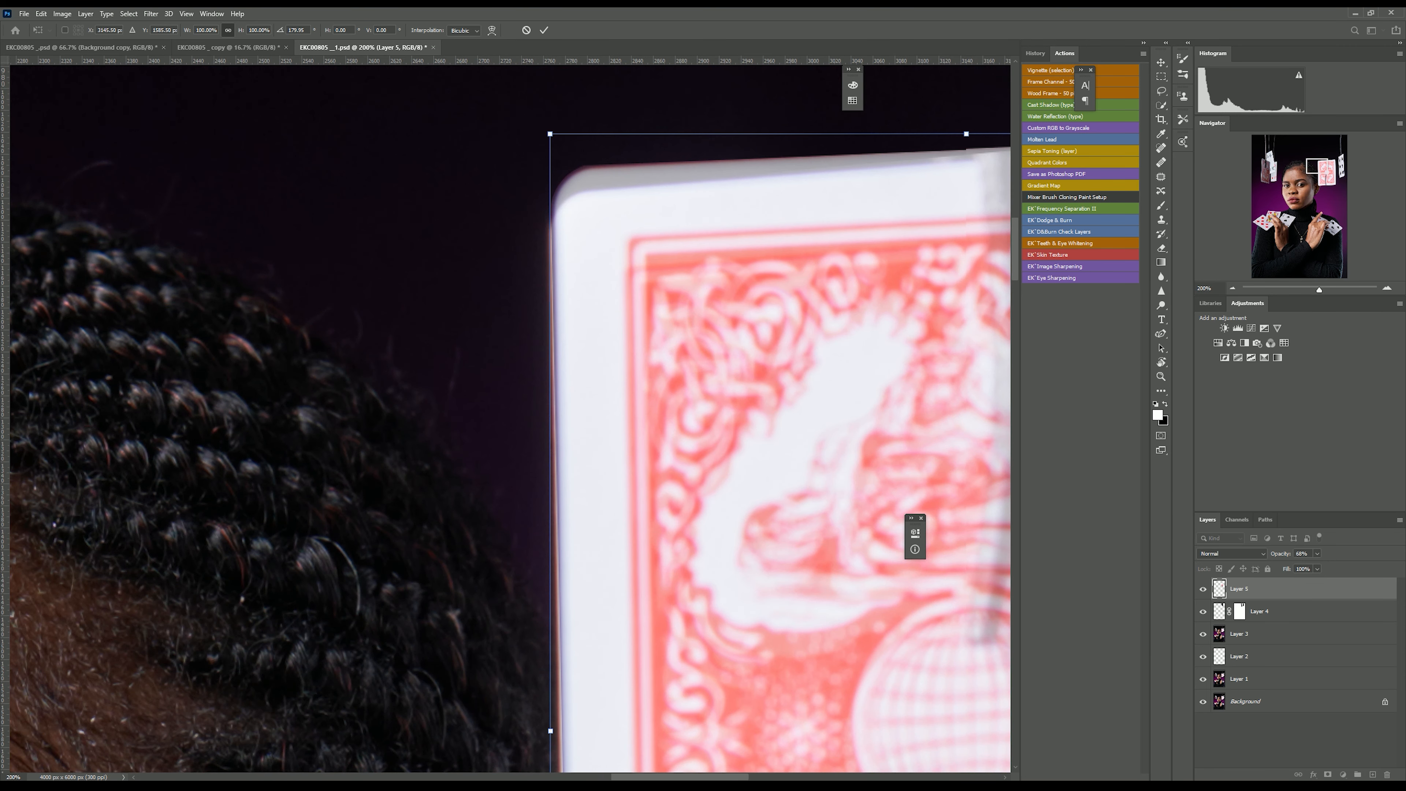
pyautogui.moveTo(706, 777); pyautogui.dragTo(769, 777)
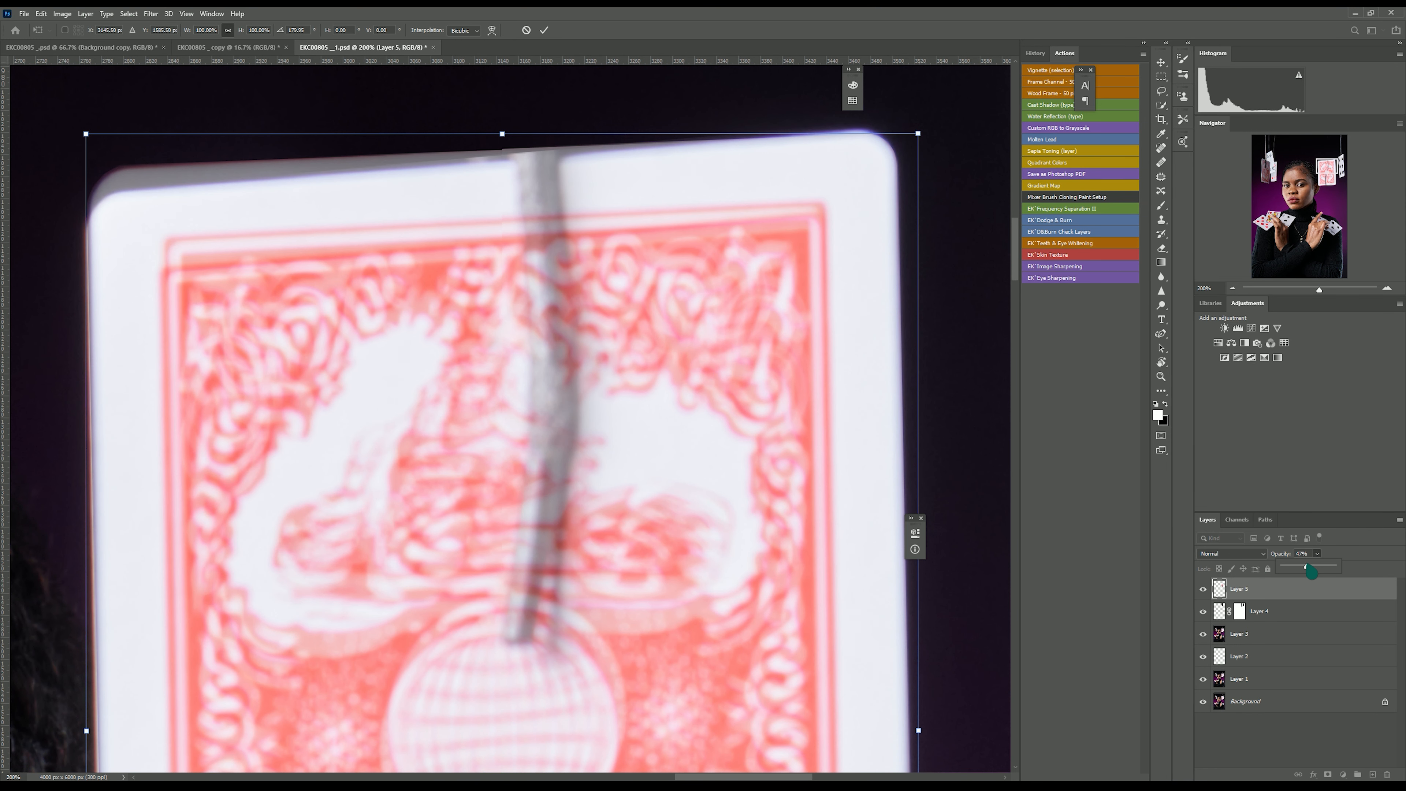
pyautogui.moveTo(442, 512)
pyautogui.mouseDown()
pyautogui.moveTo(455, 492)
pyautogui.moveTo(447, 527)
pyautogui.mouseUp()
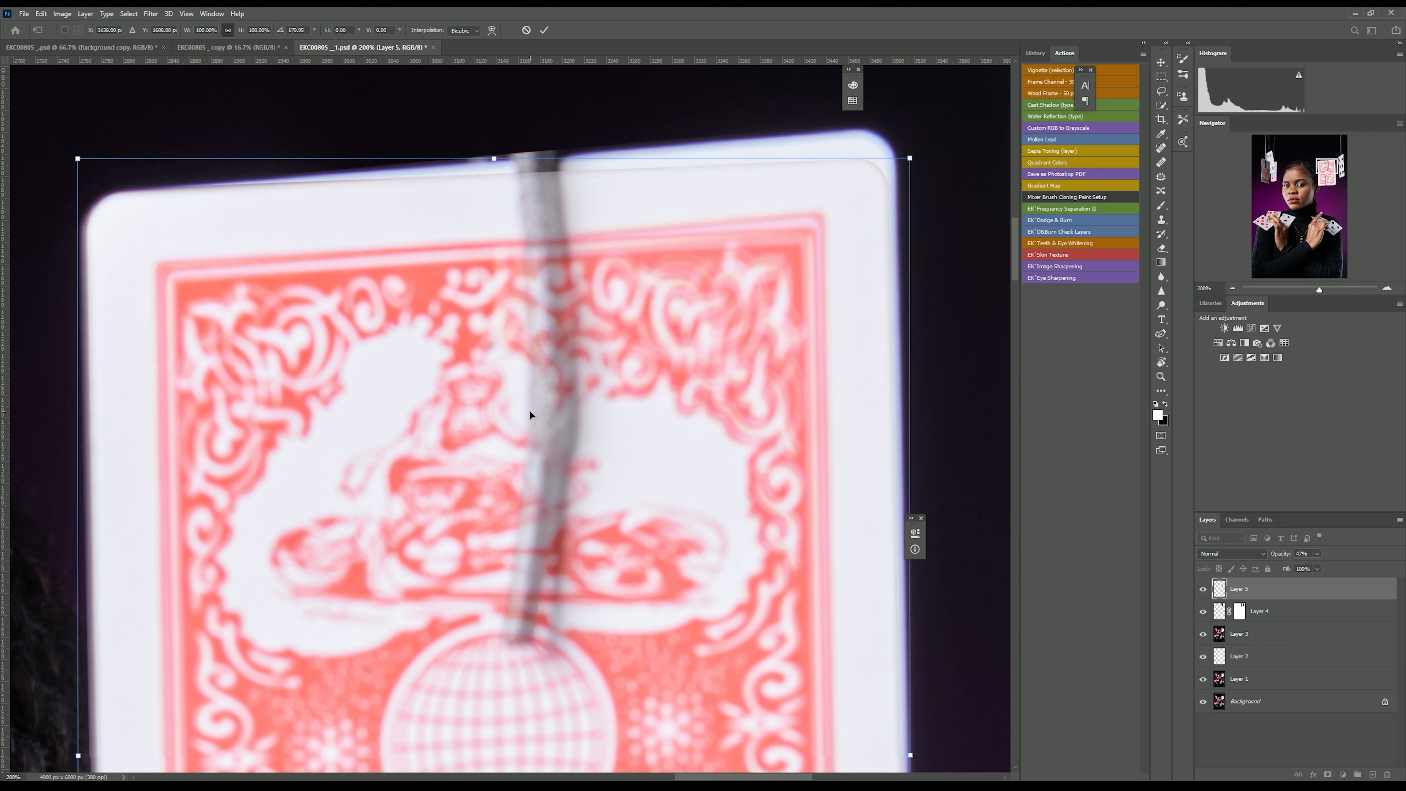
pyautogui.click(545, 32)
pyautogui.press('j')
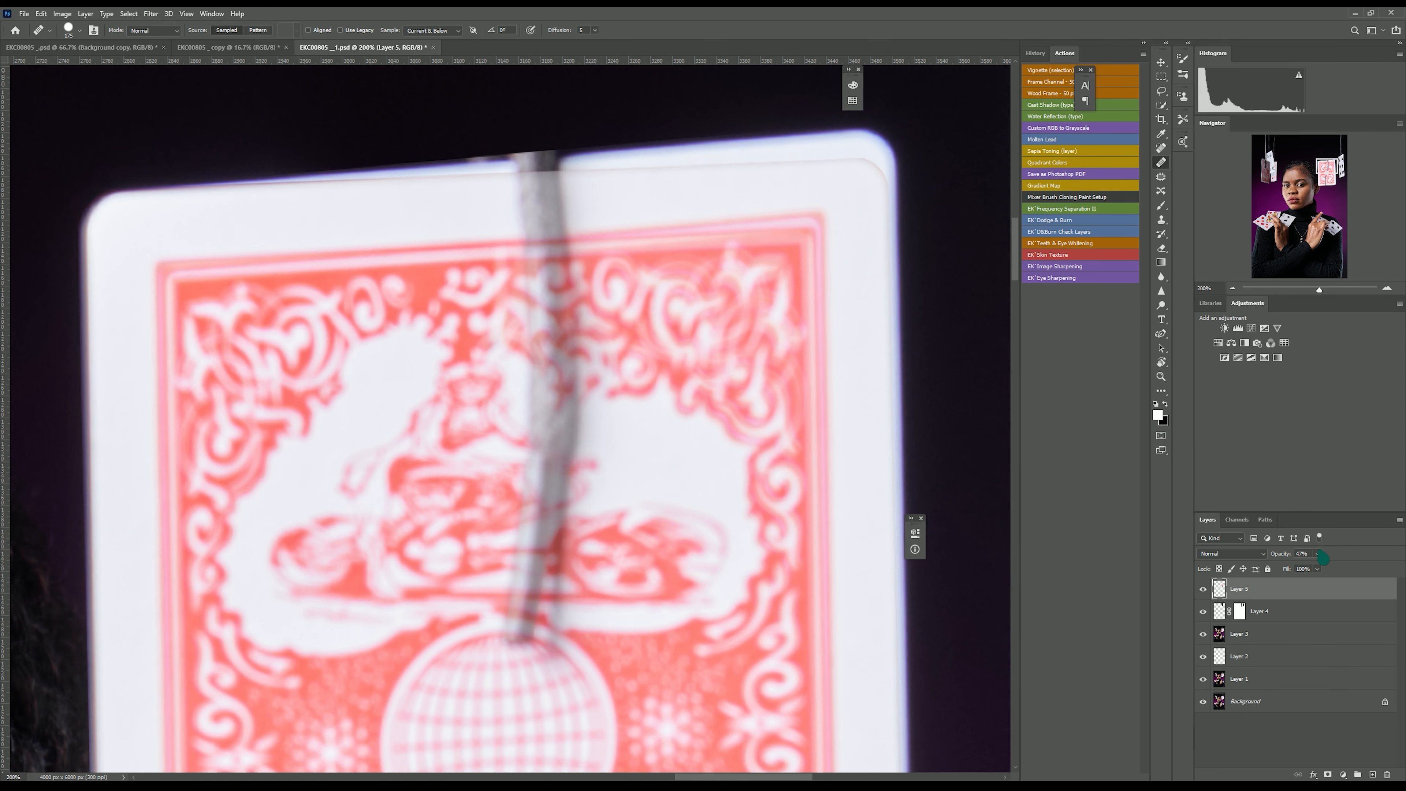
pyautogui.moveTo(1319, 568); pyautogui.dragTo(1349, 569)
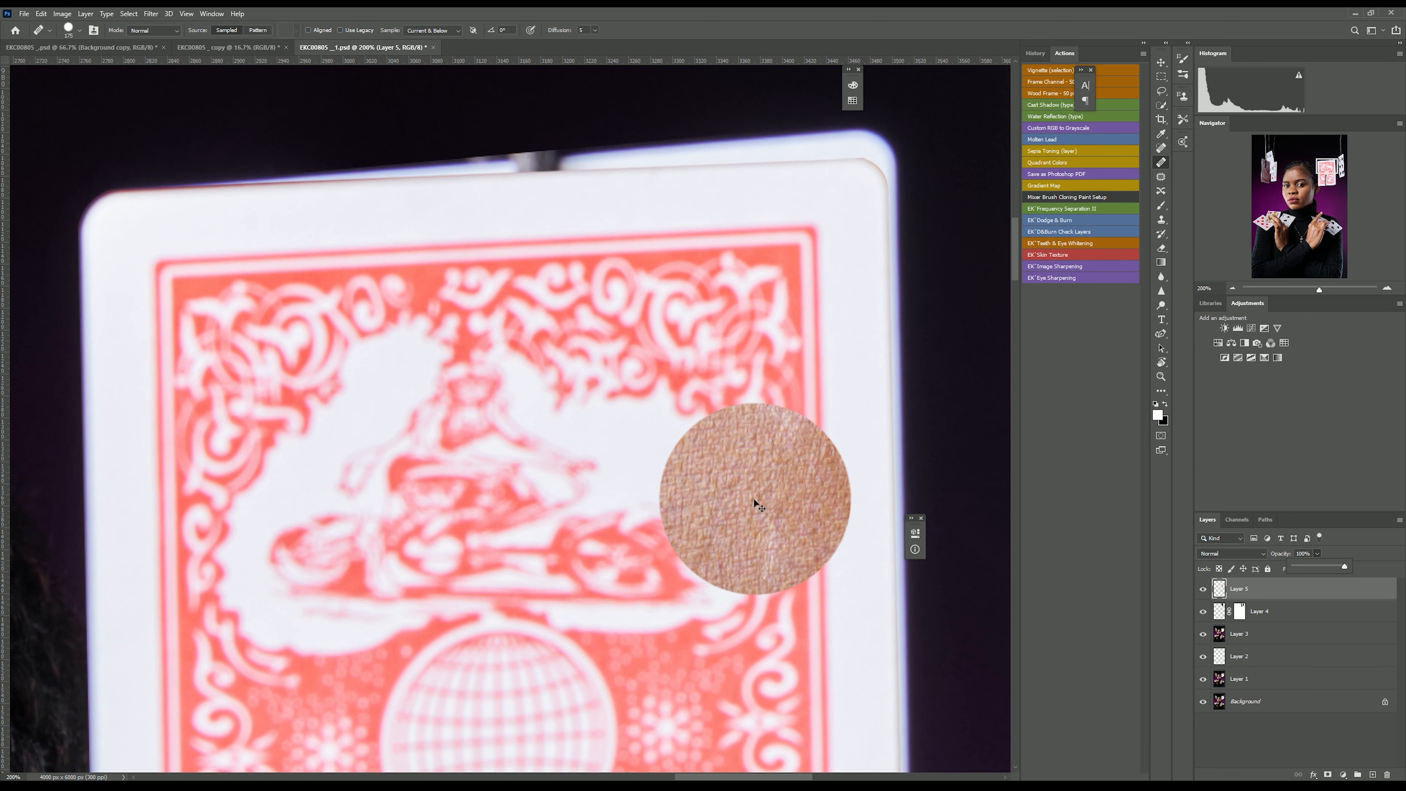
# Add an inverted black mask to the rotated card copy and paint it back in over the string crossing the center card.
pyautogui.hotkey('ctrl', '-')
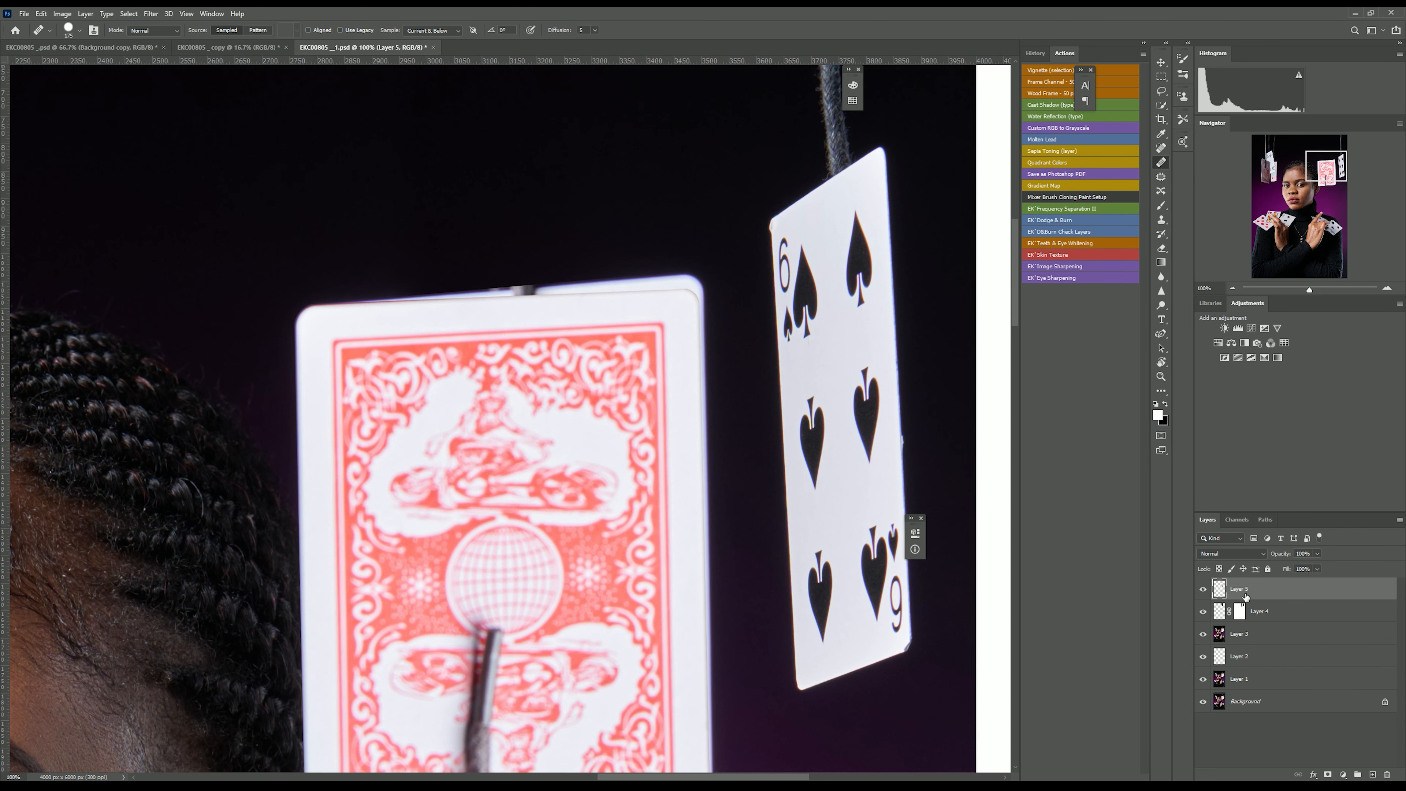
pyautogui.click(1328, 774)
pyautogui.press('x')
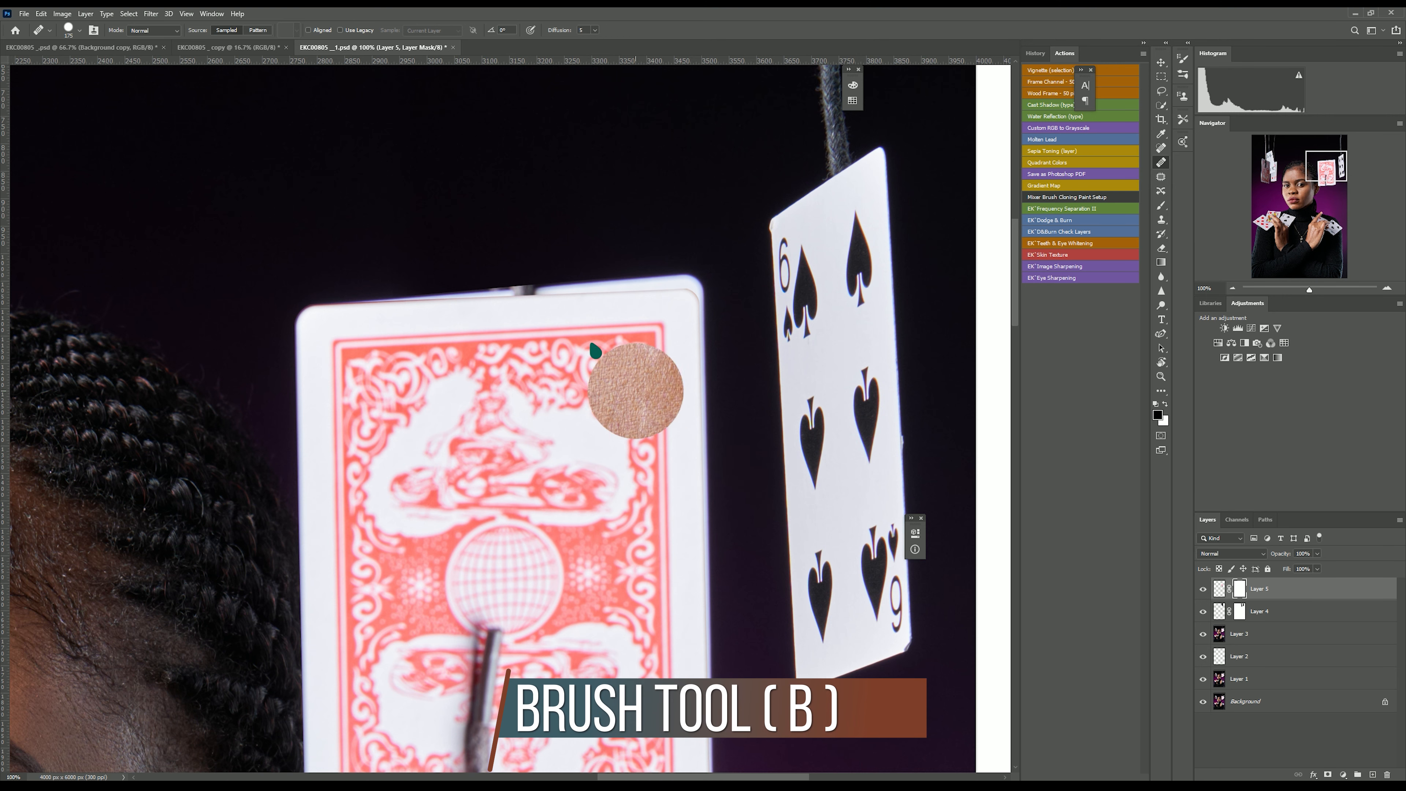
pyautogui.press('b')
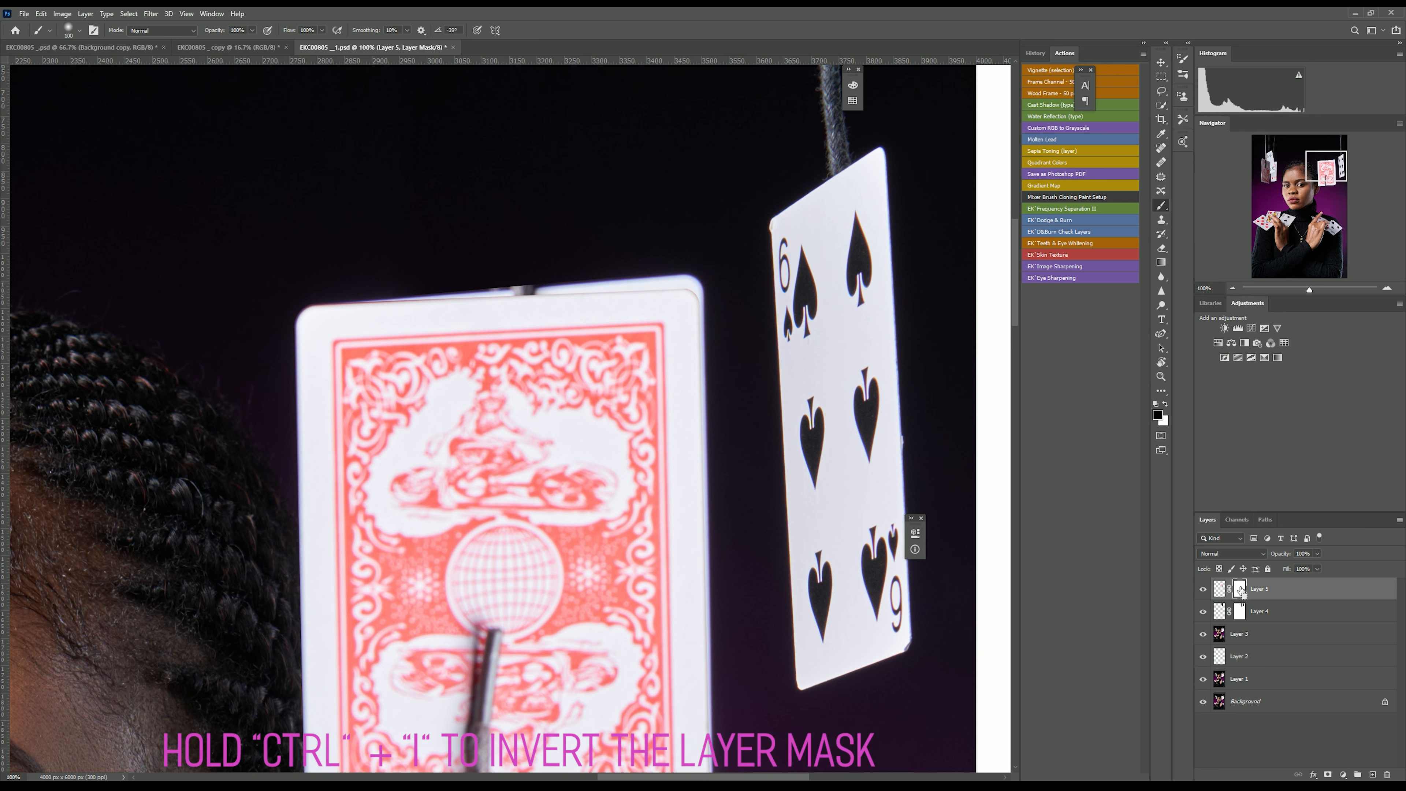
pyautogui.hotkey('ctrl', 'i')
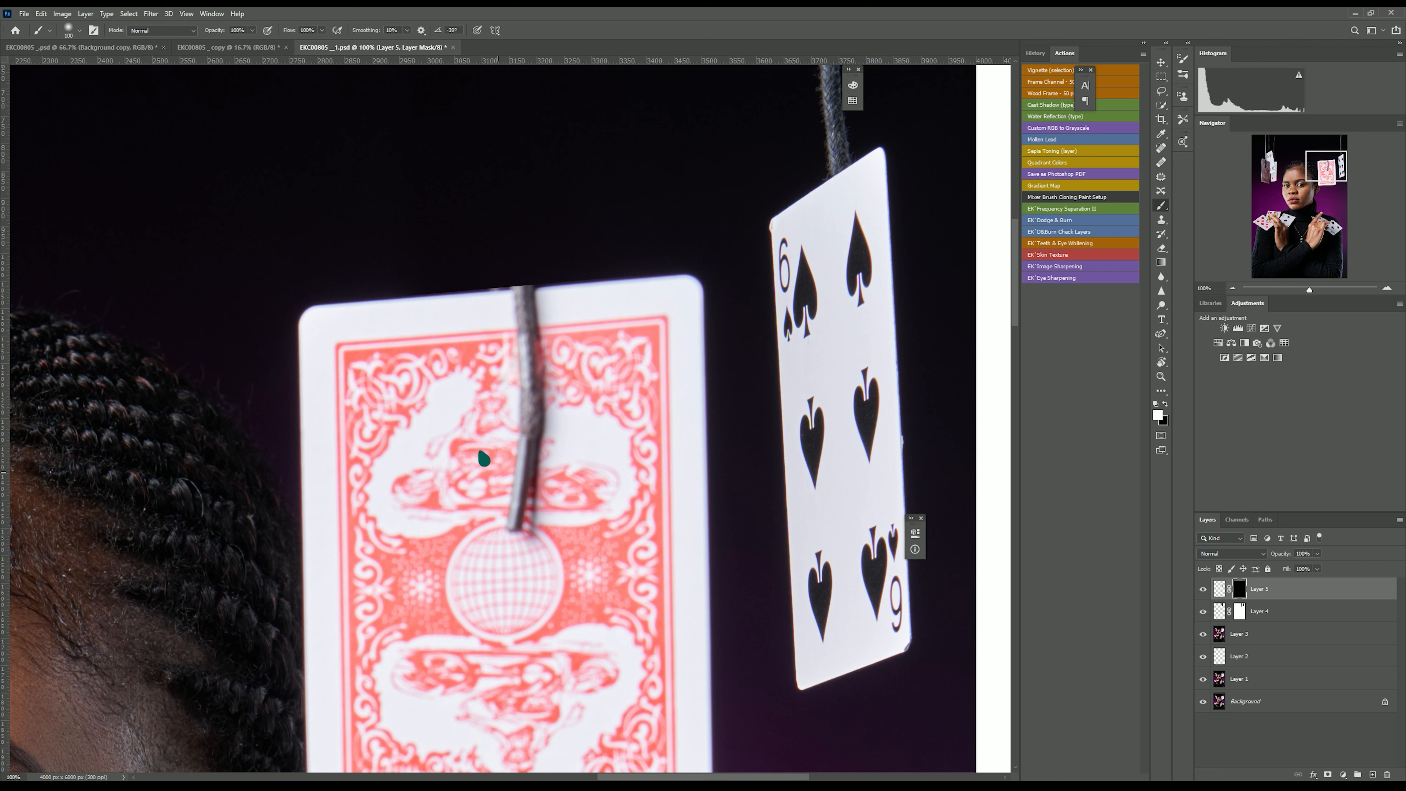
pyautogui.moveTo(521, 430)
pyautogui.mouseDown()
pyautogui.moveTo(489, 498)
pyautogui.moveTo(490, 486)
pyautogui.moveTo(540, 487)
pyautogui.mouseUp()
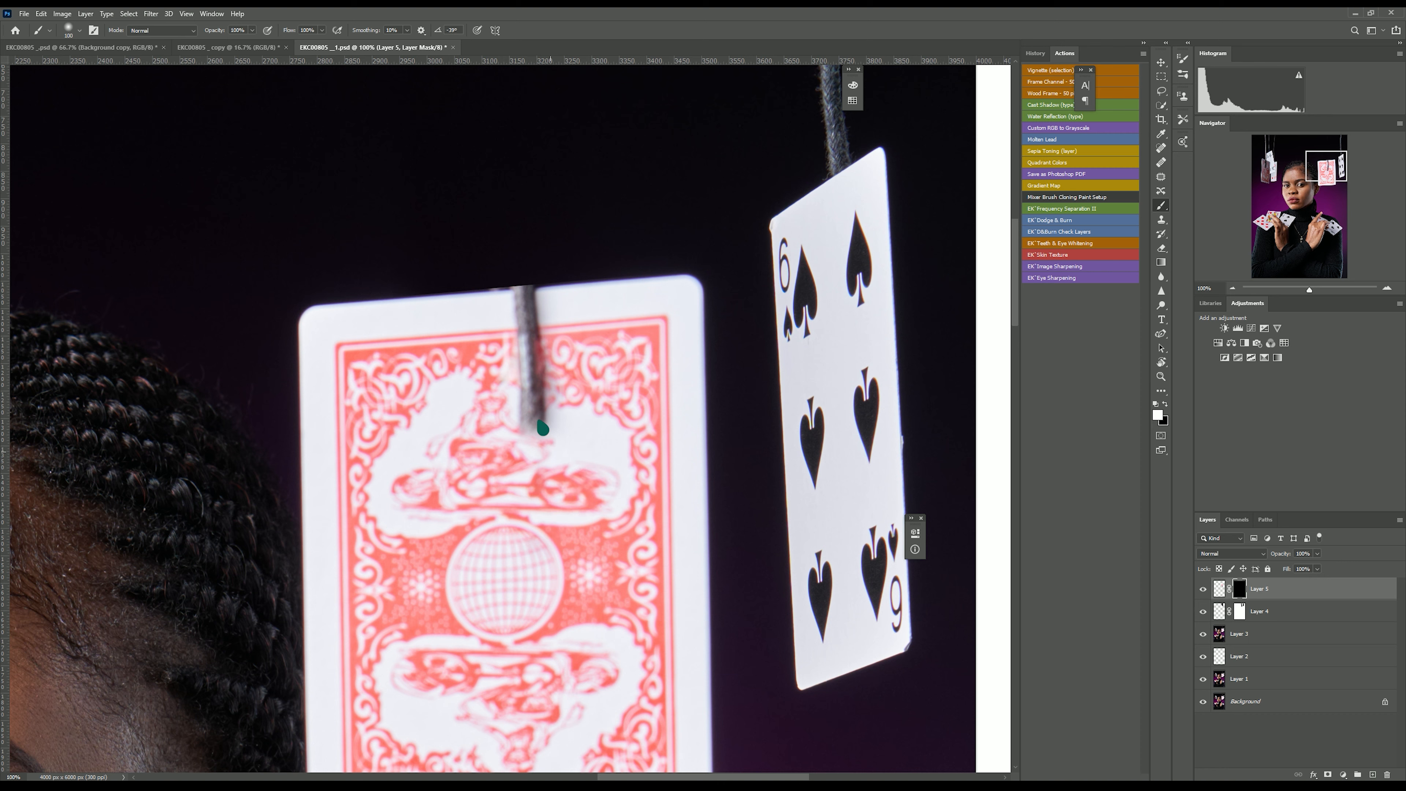
pyautogui.moveTo(540, 433); pyautogui.dragTo(493, 402)
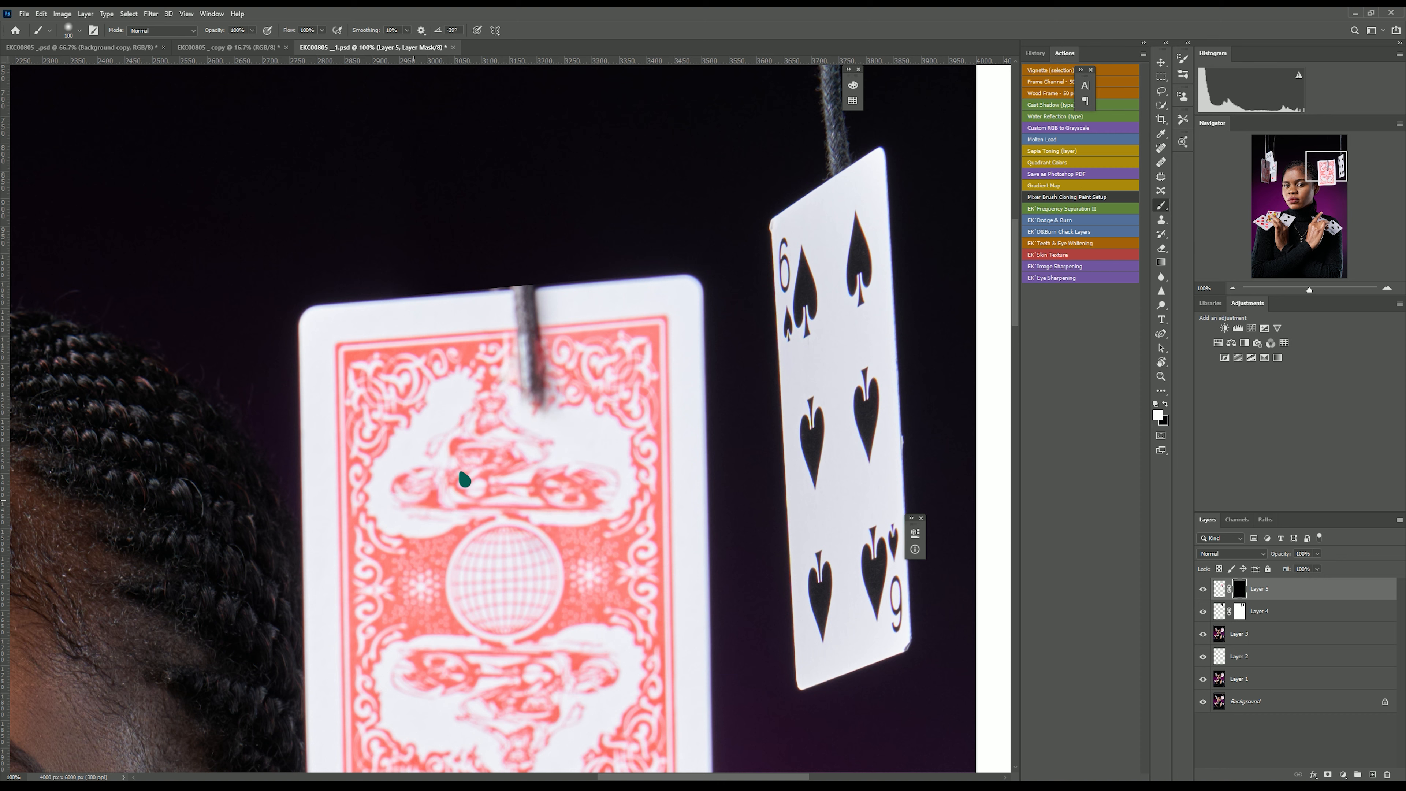
pyautogui.moveTo(511, 393); pyautogui.dragTo(508, 348)
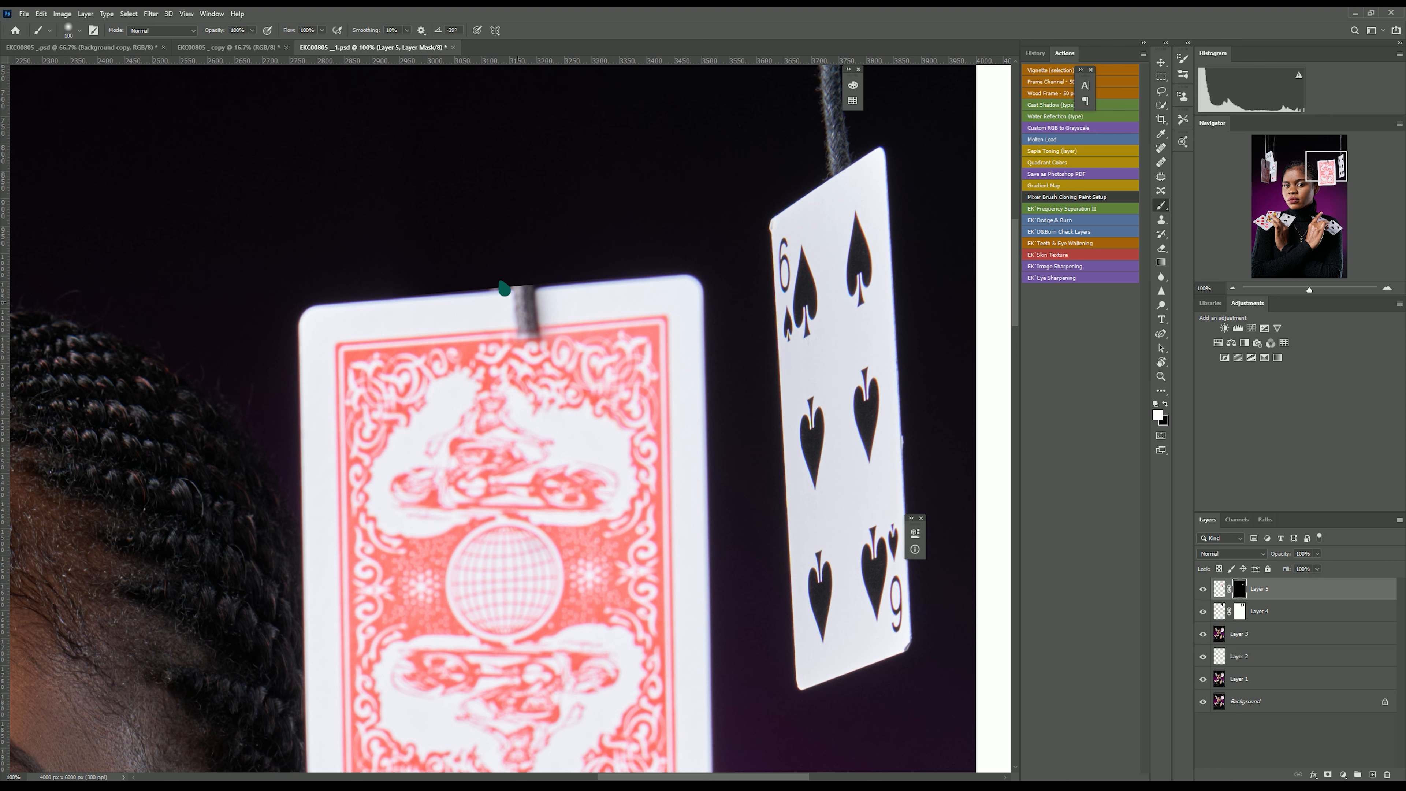
# Copy a rectangle of the center card's top edge from Layer 3 to a new layer, slide it over the string, and move it to the top of the stack.
pyautogui.click(1252, 634)
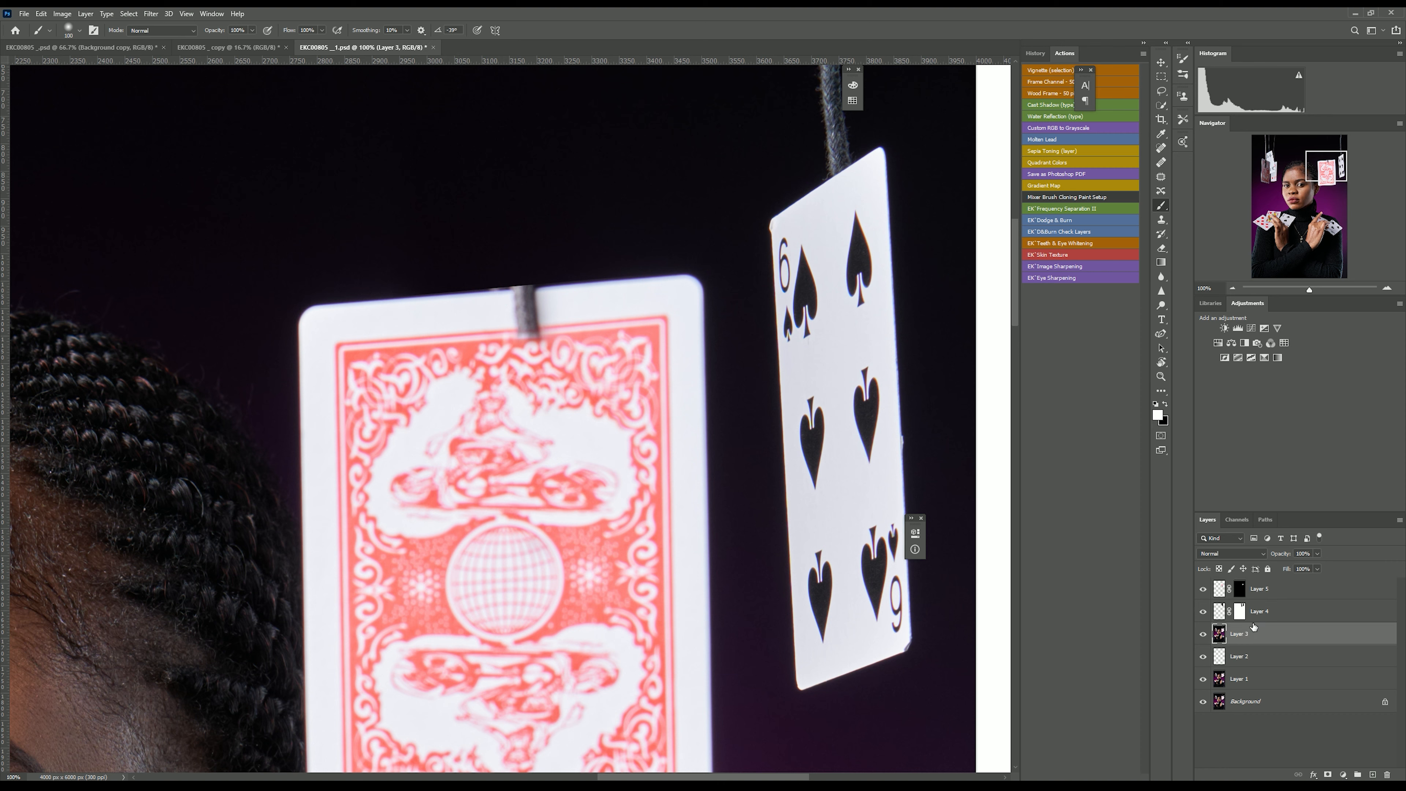
pyautogui.click(1162, 80)
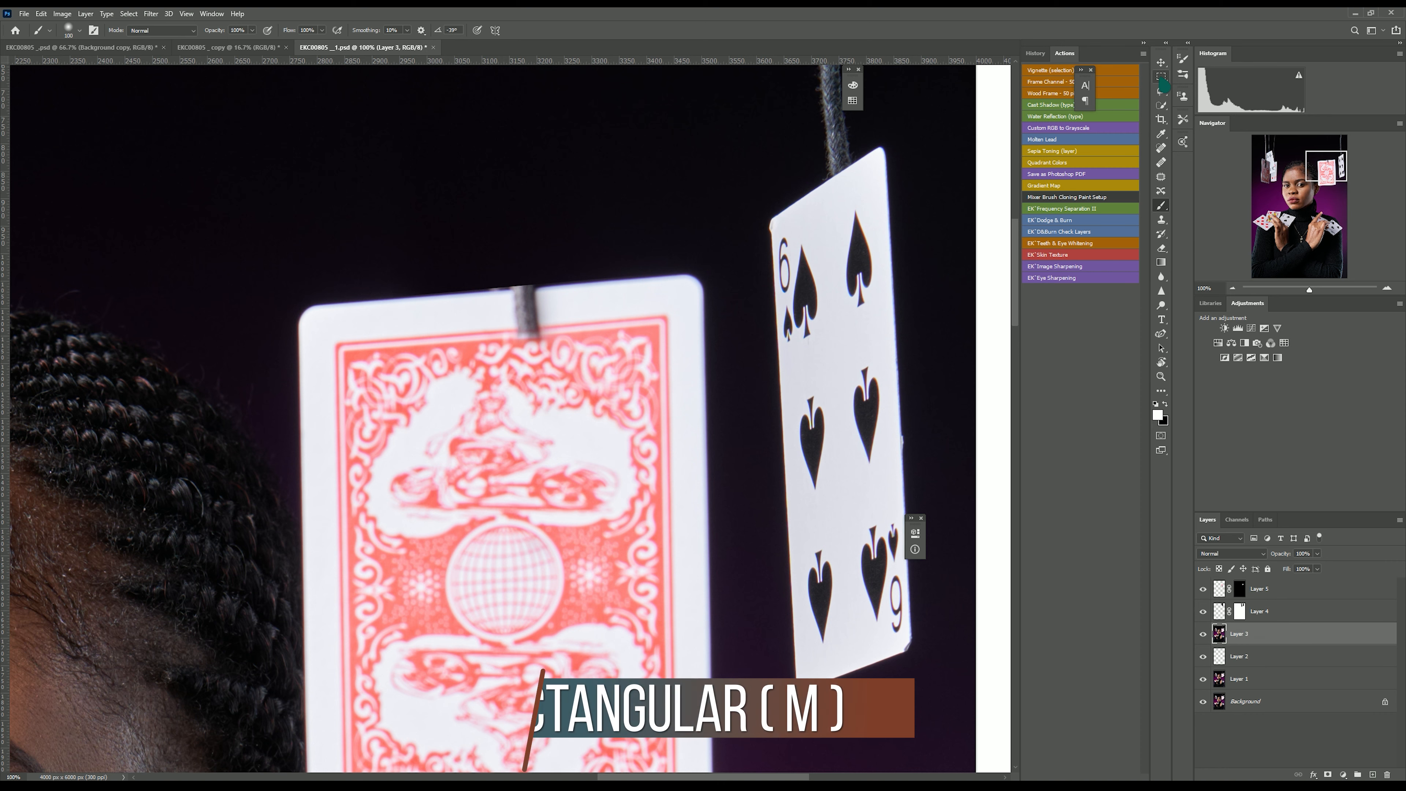
pyautogui.moveTo(313, 290); pyautogui.dragTo(476, 346)
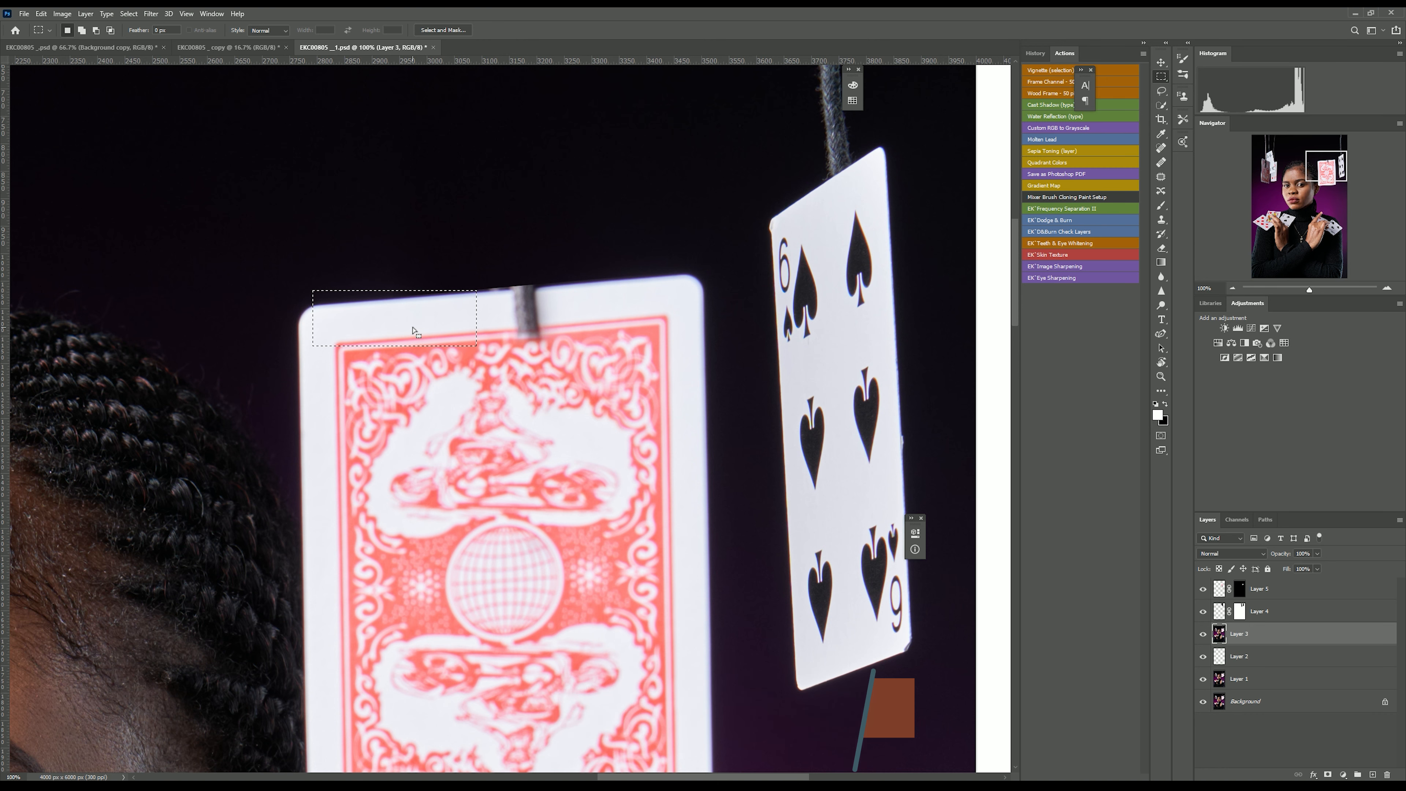
pyautogui.rightClick(413, 327)
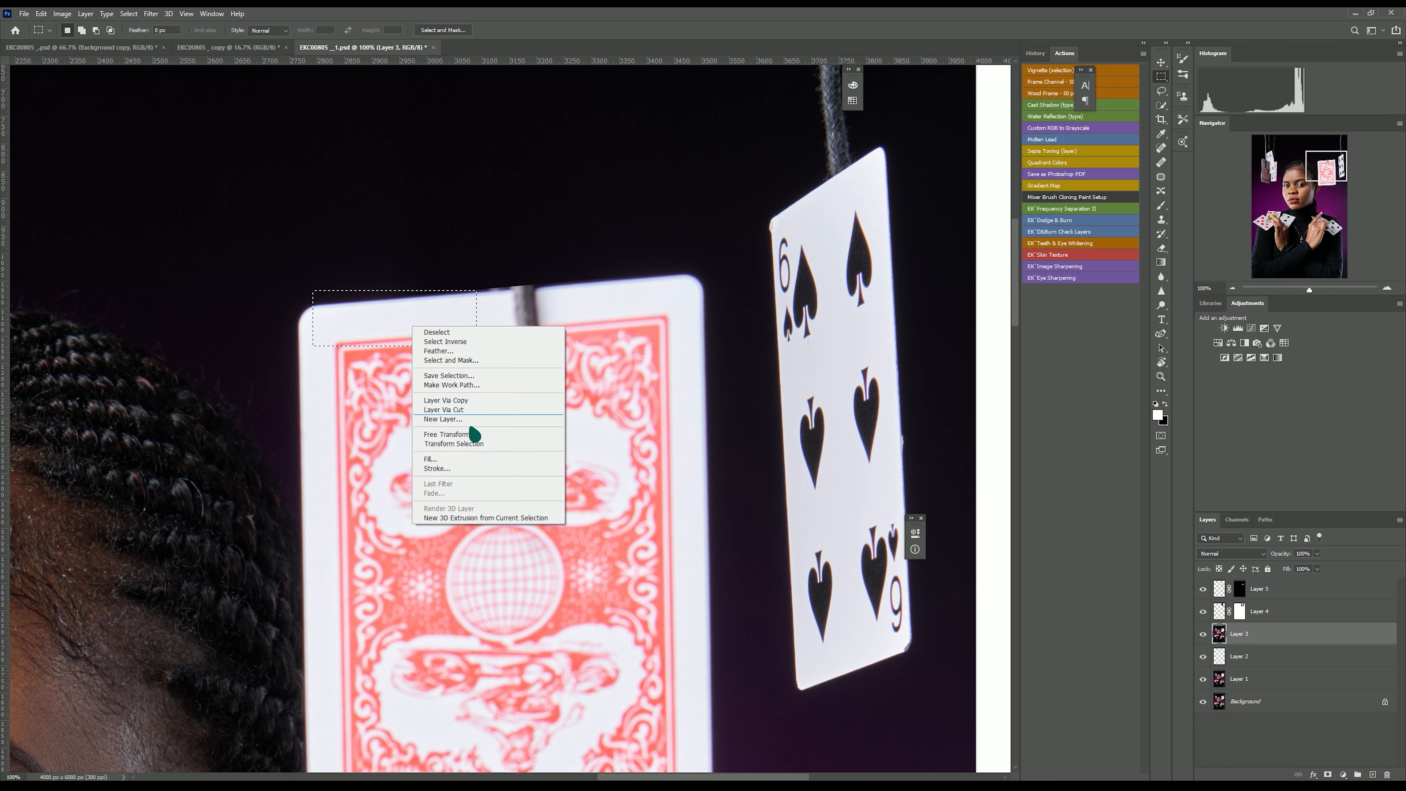
pyautogui.click(444, 409)
pyautogui.press('v')
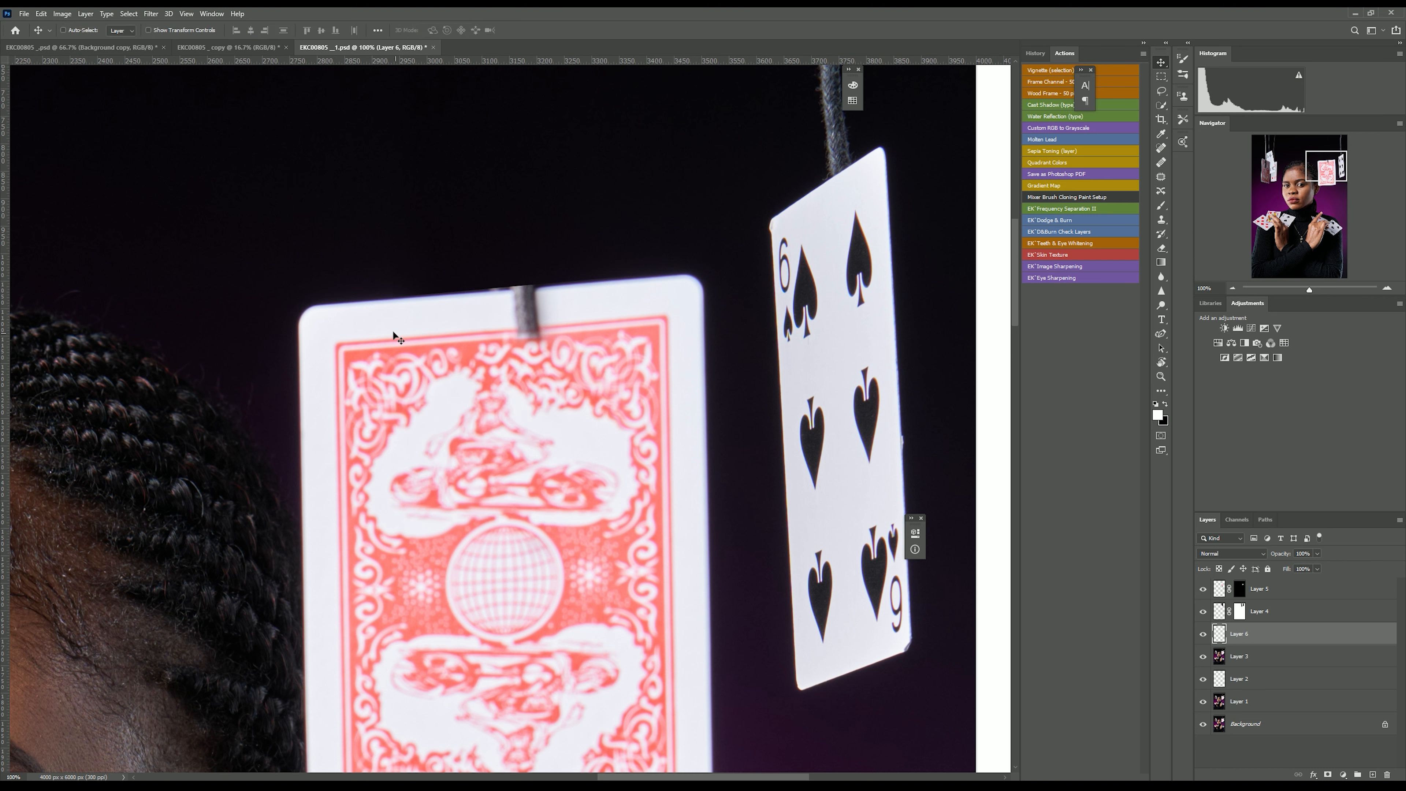
pyautogui.moveTo(386, 324); pyautogui.dragTo(488, 316)
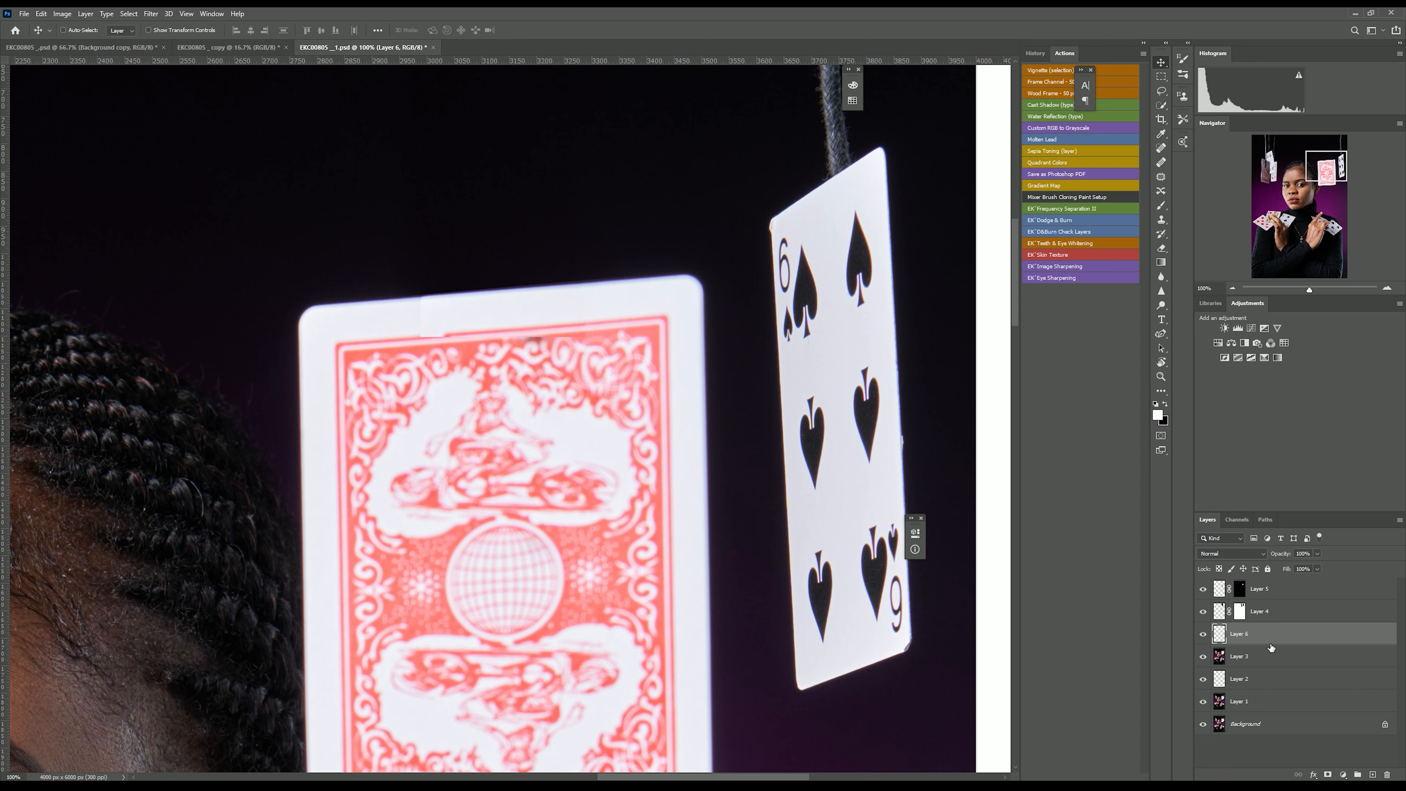
pyautogui.moveTo(1262, 639); pyautogui.dragTo(1268, 584)
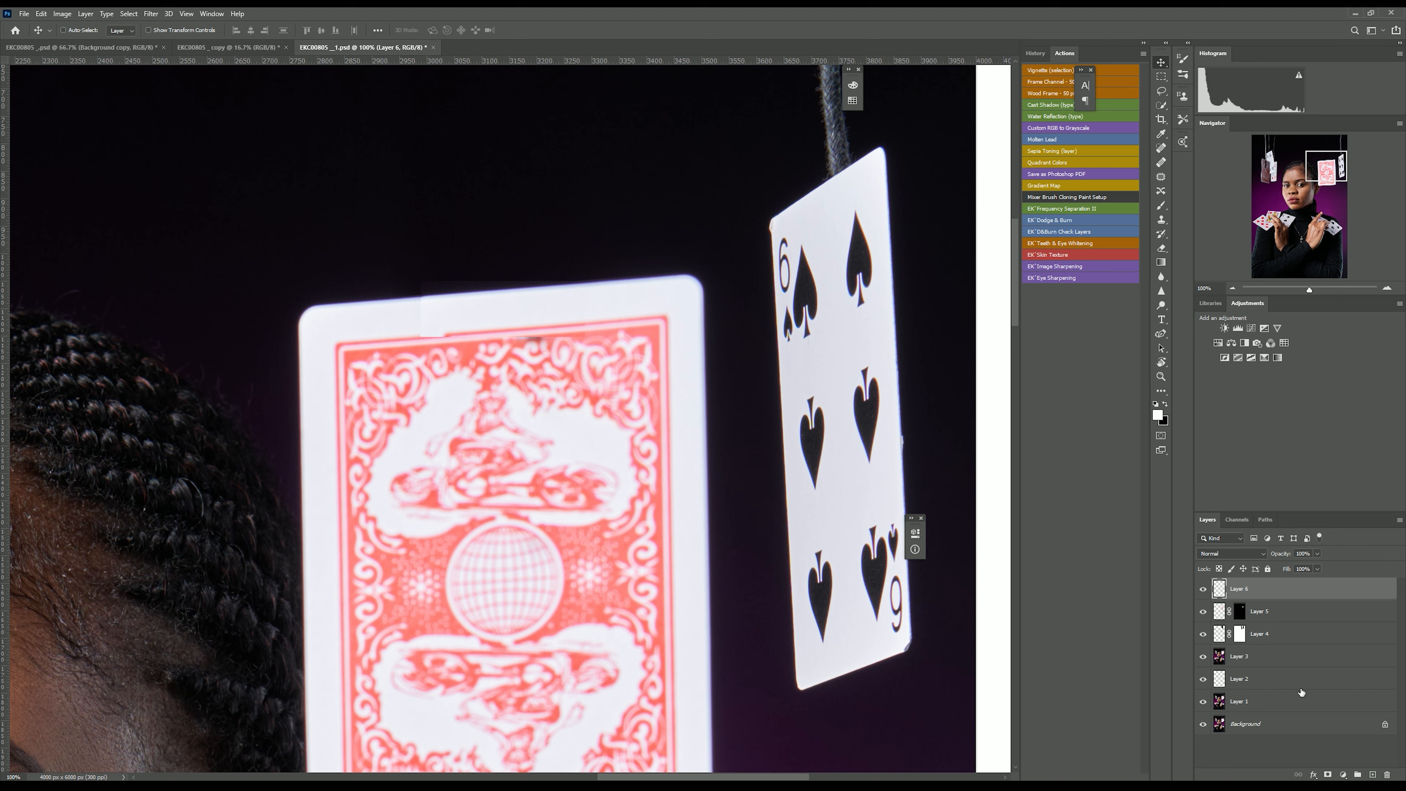
# Add an inverted mask to the edge patch and paint it in with a smaller brush where the string meets the card's top edge.
pyautogui.click(1328, 774)
pyautogui.hotkey('ctrl', 'i')
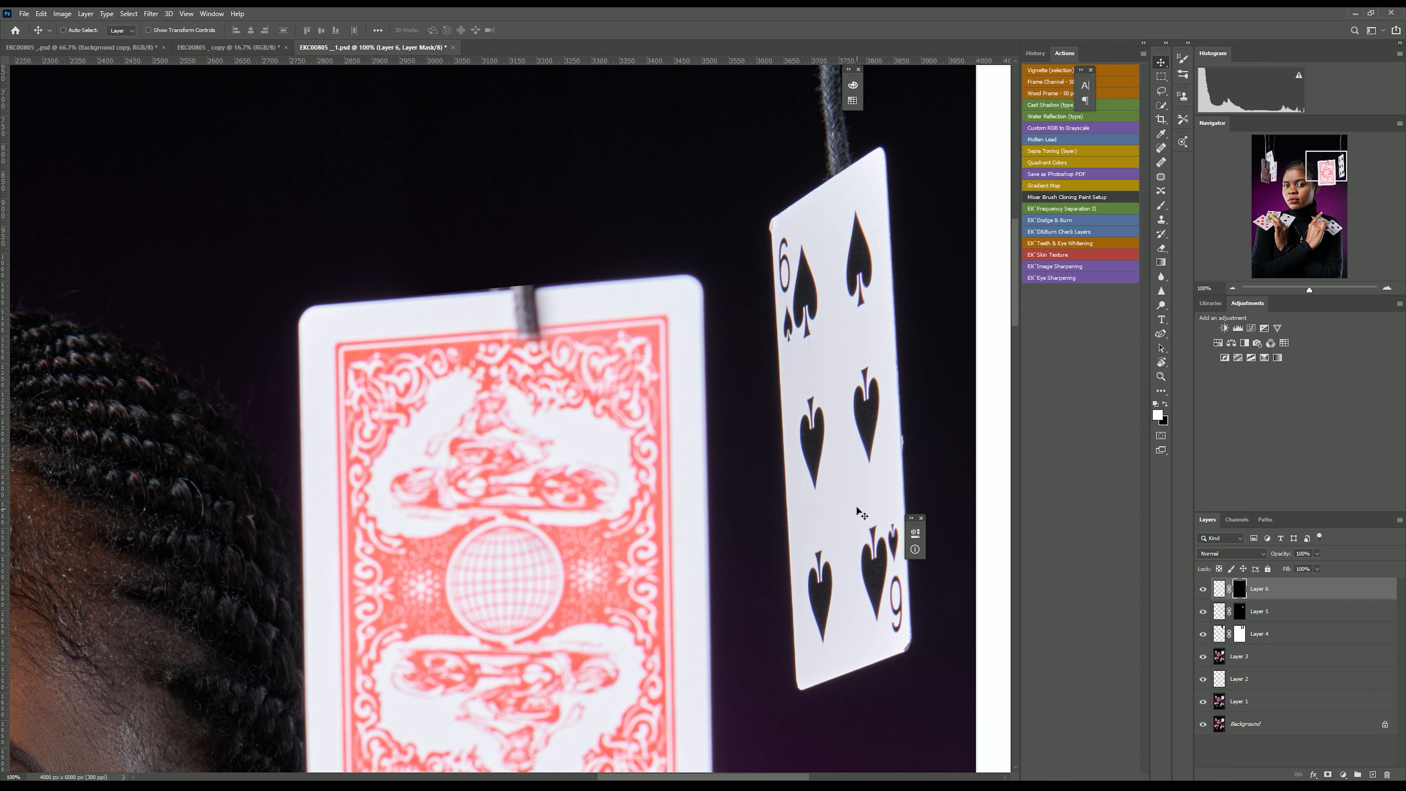
pyautogui.press('b')
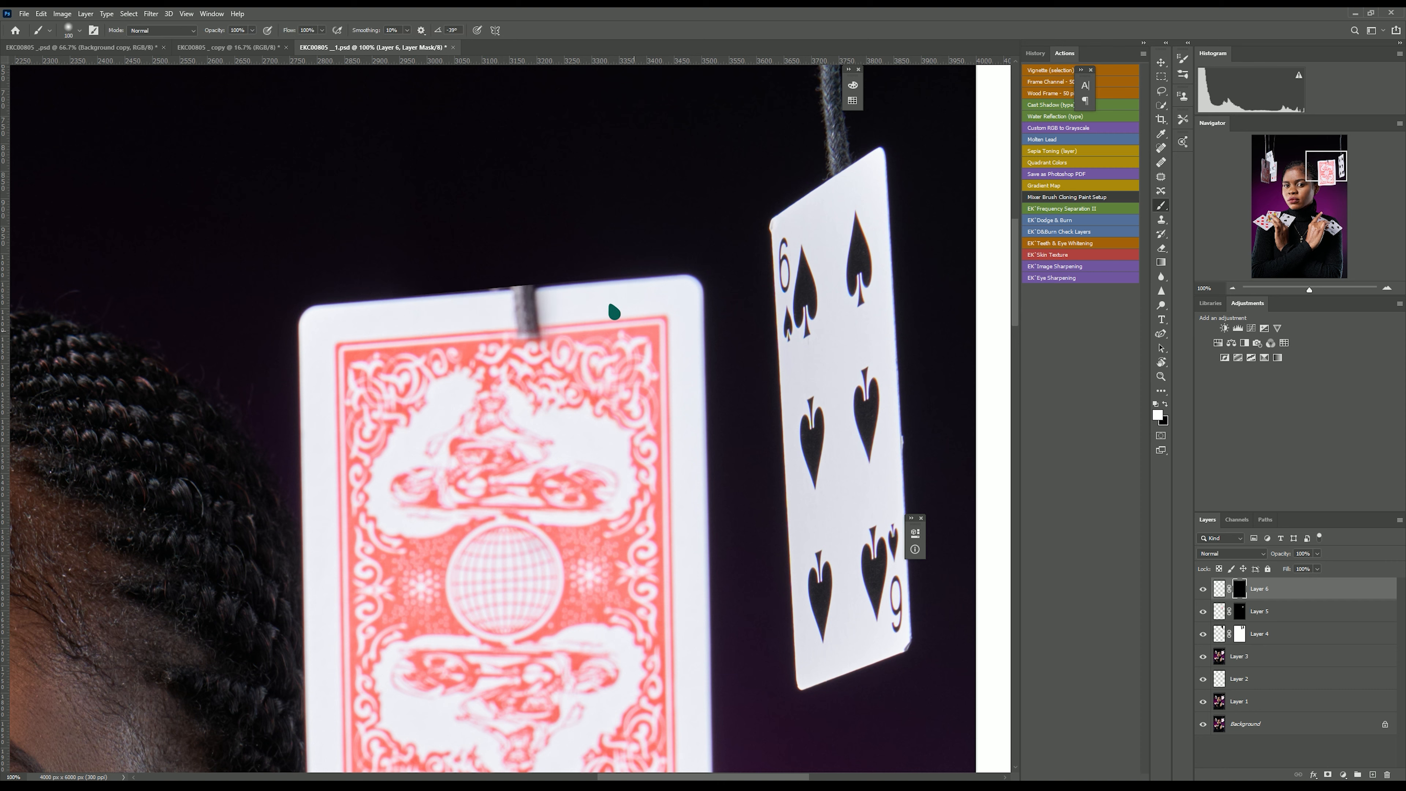
pyautogui.press('[')
pyautogui.press('[')
pyautogui.press('[')
pyautogui.moveTo(527, 305)
pyautogui.mouseDown()
pyautogui.moveTo(486, 299)
pyautogui.moveTo(542, 304)
pyautogui.moveTo(533, 319)
pyautogui.mouseUp()
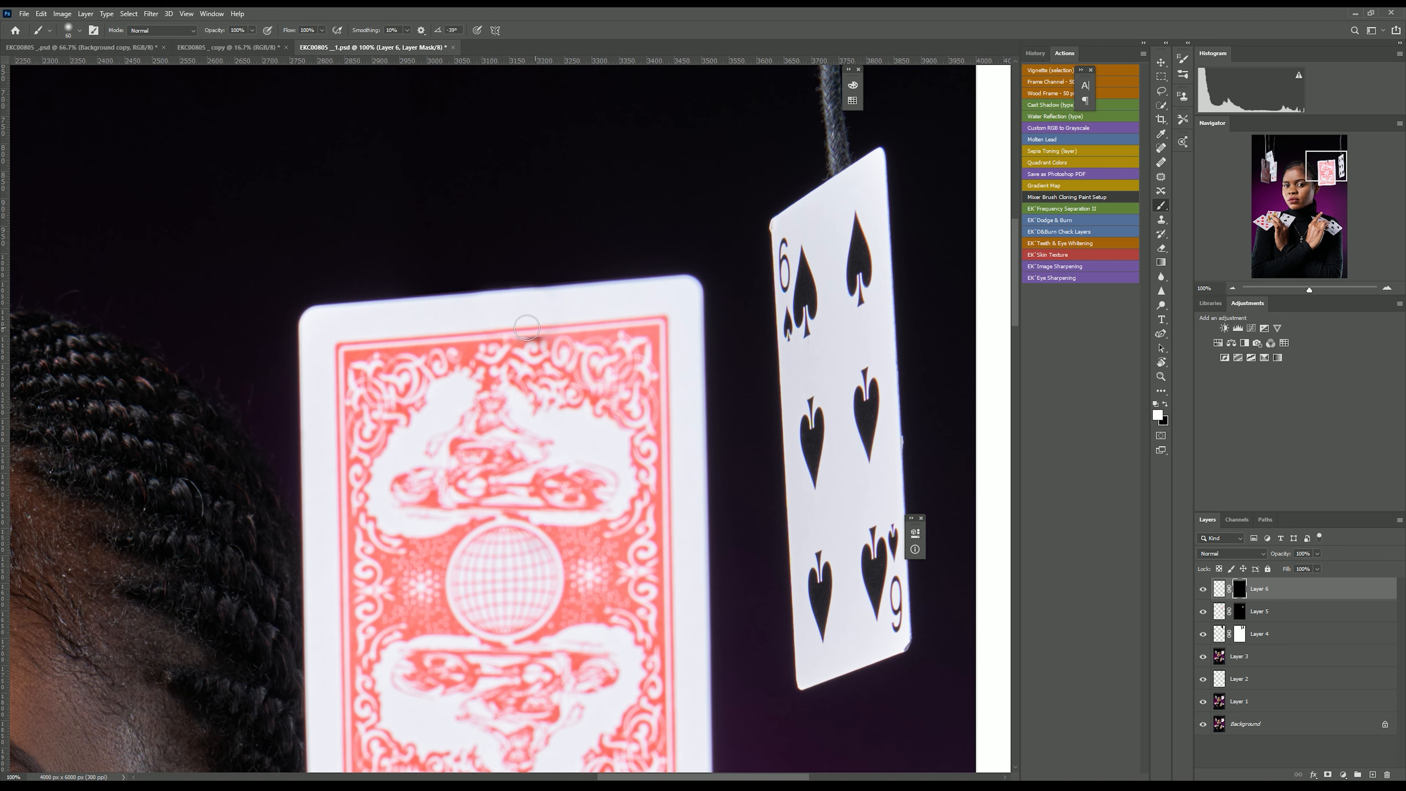
# Review the whole portrait to check the string removal on the center card.
pyautogui.hotkey('ctrl', '-')
pyautogui.hotkey('ctrl', '-')
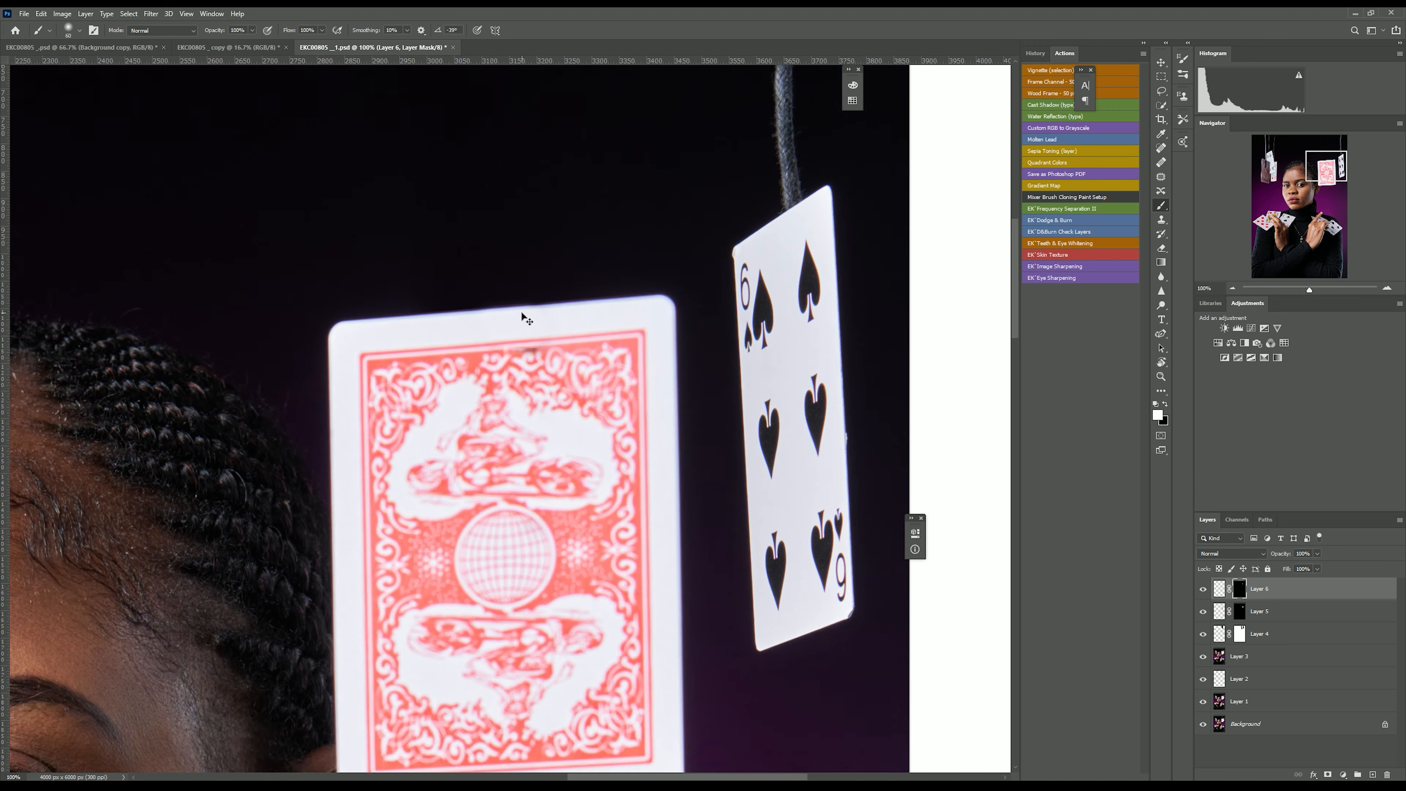
pyautogui.hotkey('ctrl', '-')
pyautogui.hotkey('ctrl', '-')
pyautogui.hotkey('ctrl', '-')
pyautogui.hotkey('ctrl', '+')
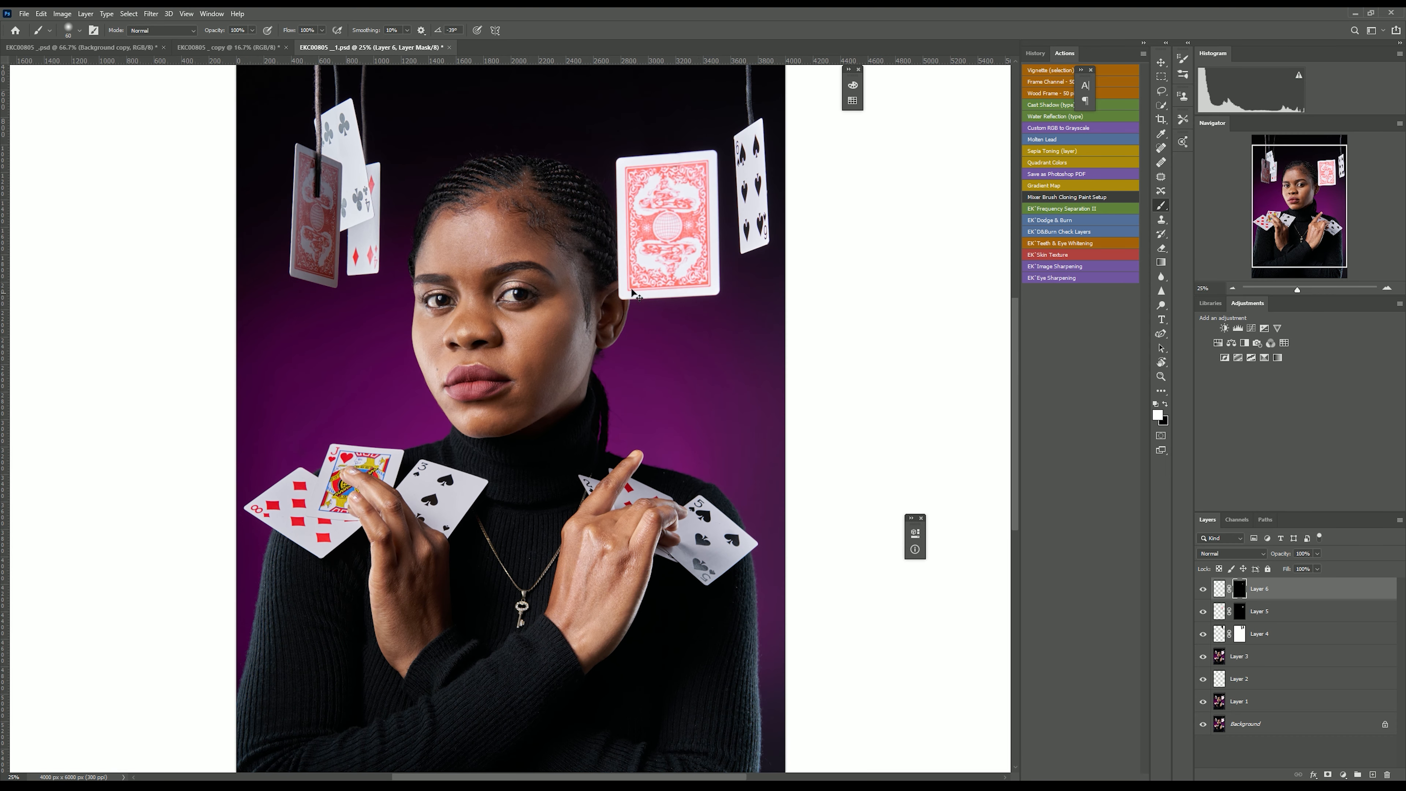
pyautogui.hotkey('ctrl', '-')
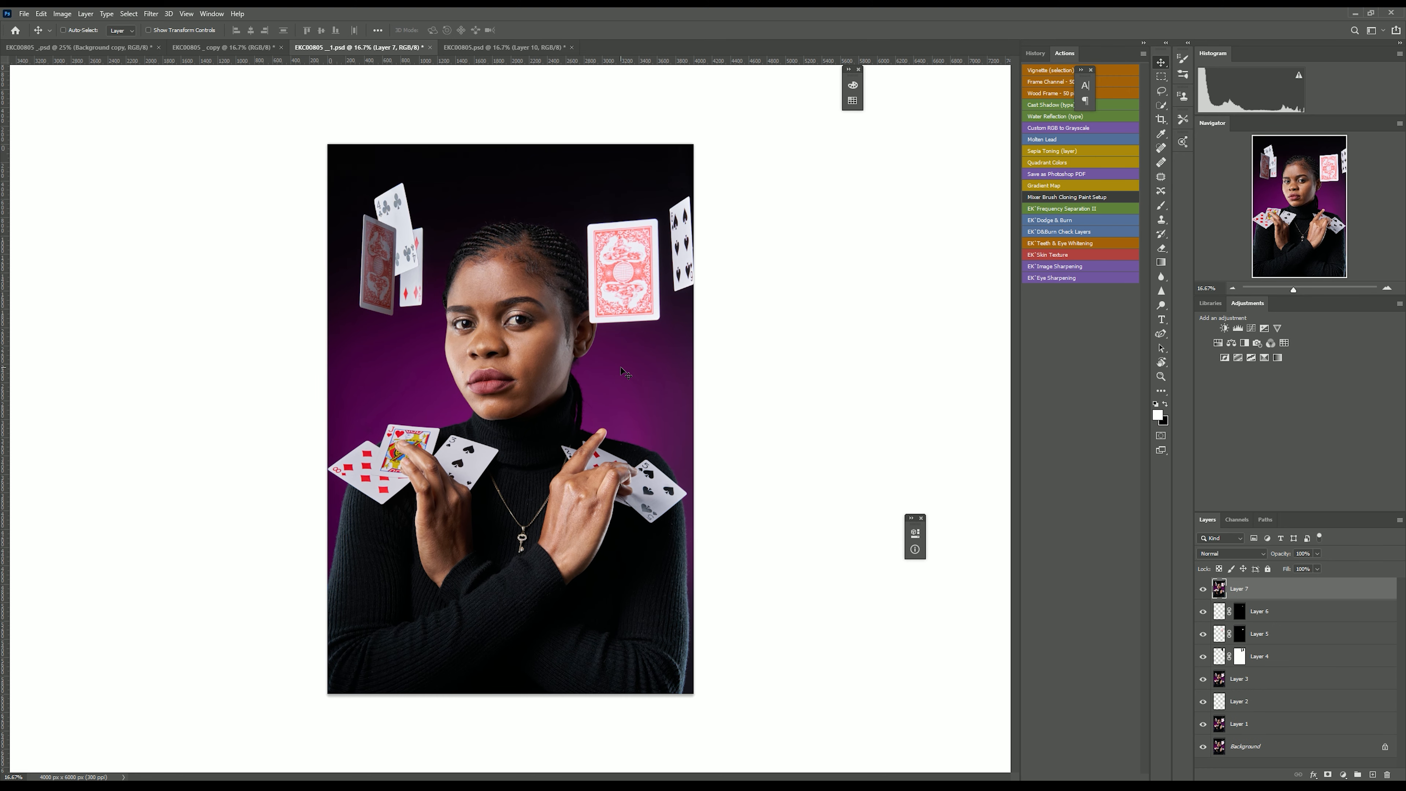
pyautogui.hotkey('ctrl', '+')
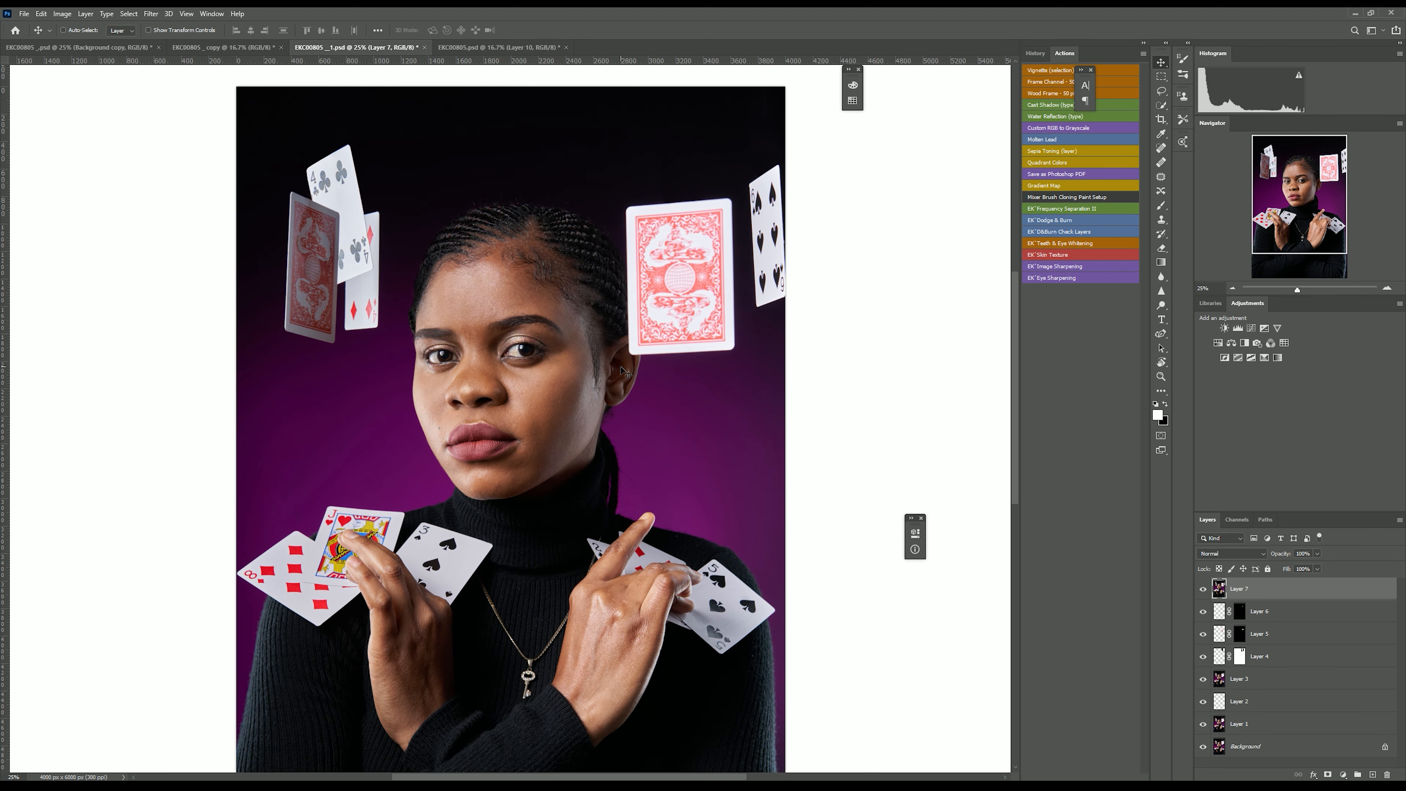
pyautogui.hotkey('ctrl', '-')
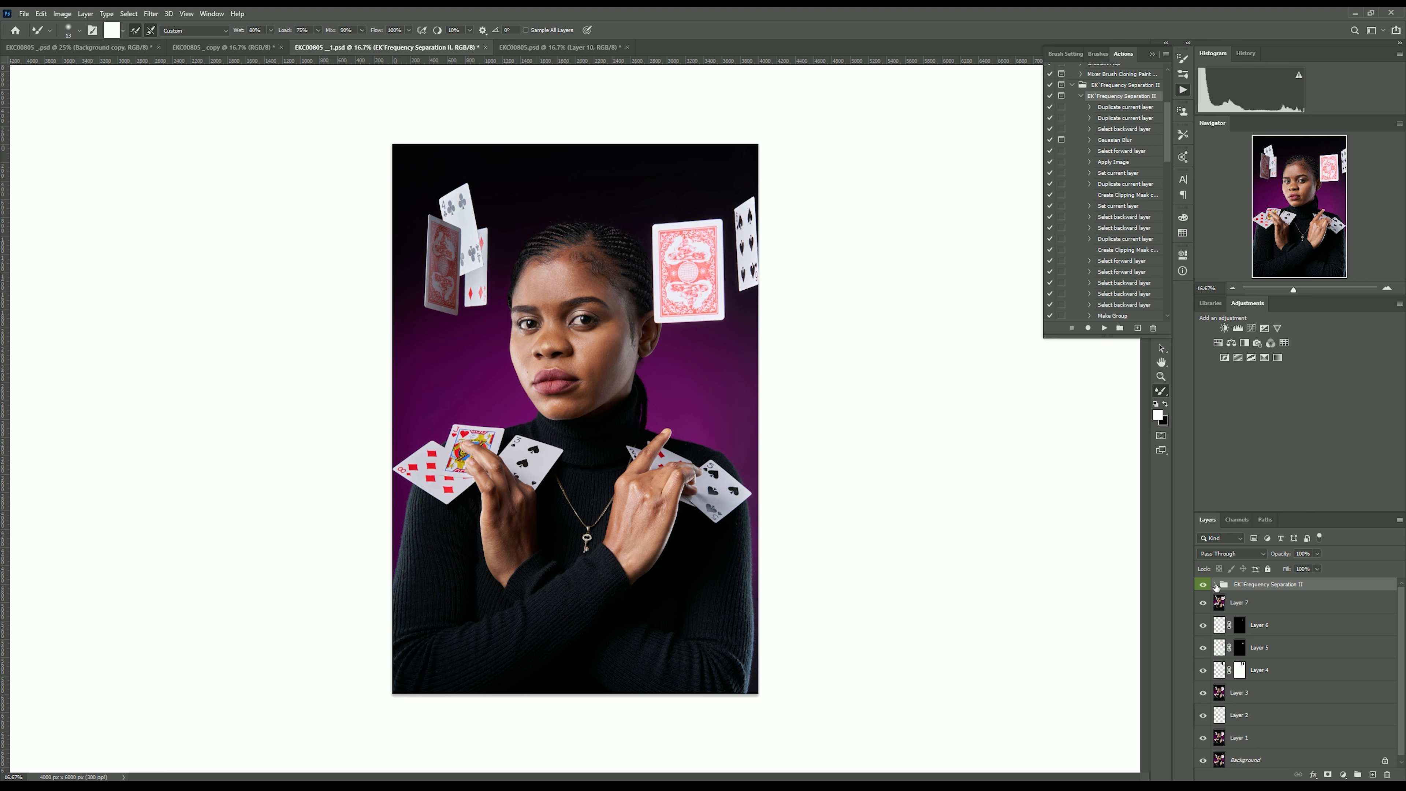
# Inspect the frequency separation group by toggling the visibility of its low- and high-frequency layers.
pyautogui.click(1216, 584)
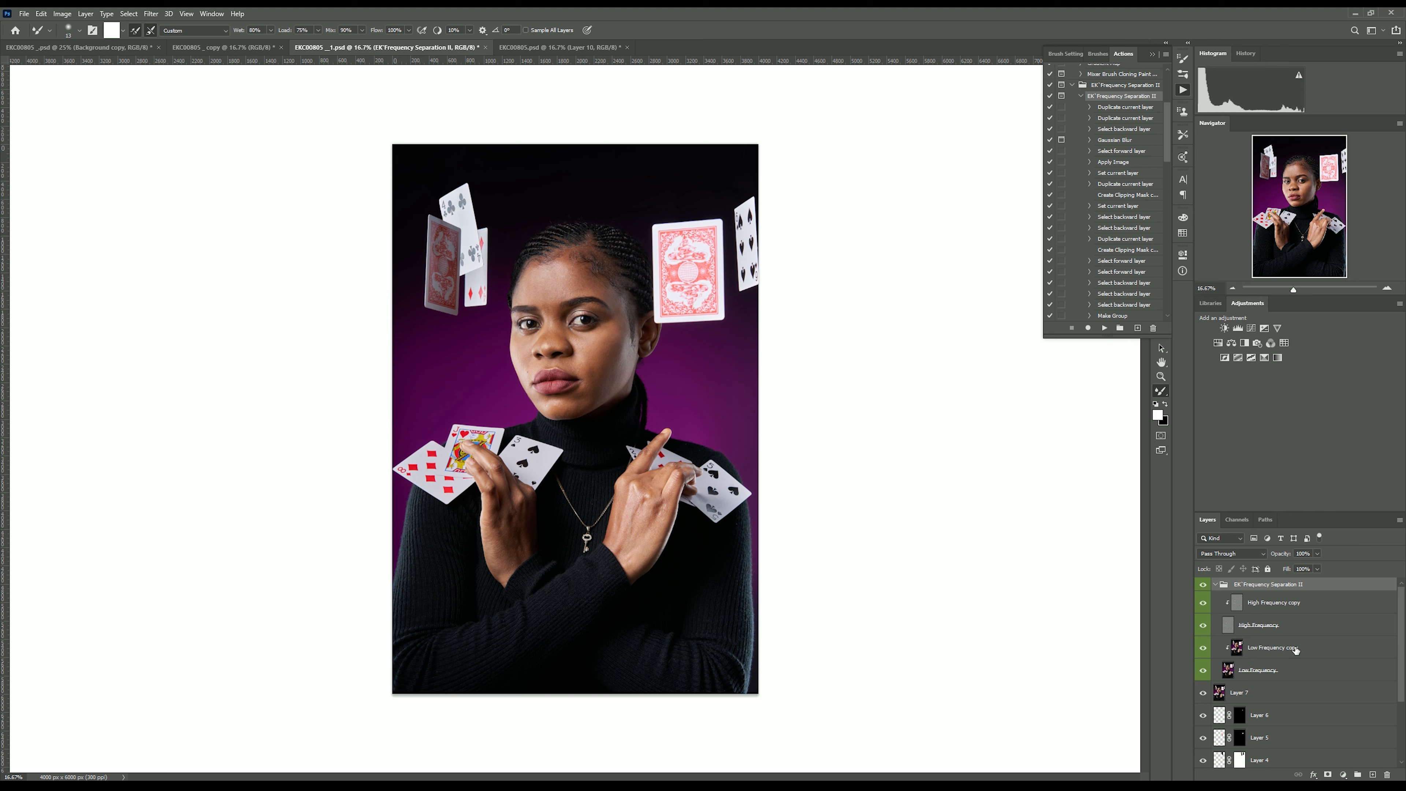
pyautogui.click(1204, 671)
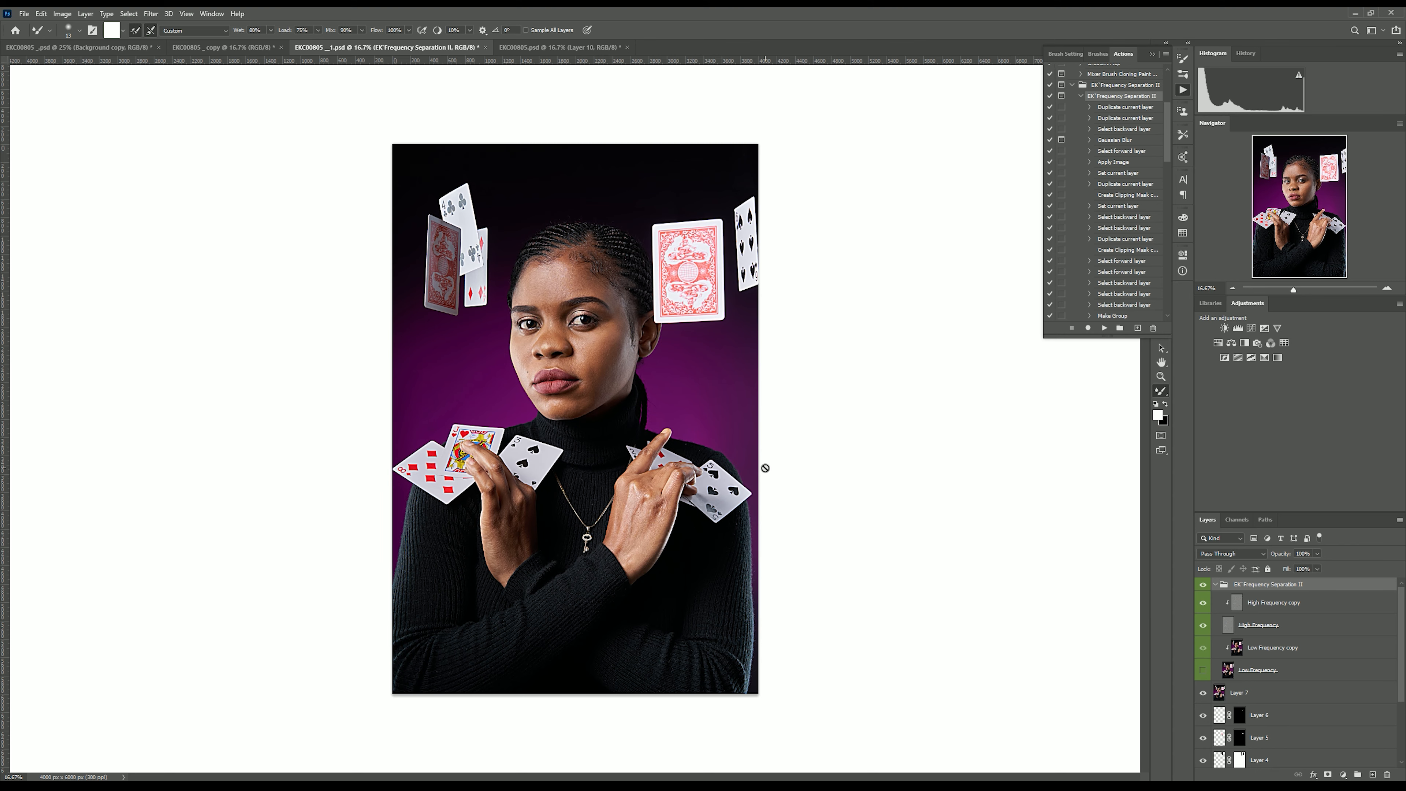
pyautogui.hotkey('ctrl', '+')
pyautogui.hotkey('ctrl', '+')
pyautogui.scroll(4, 691, 381)
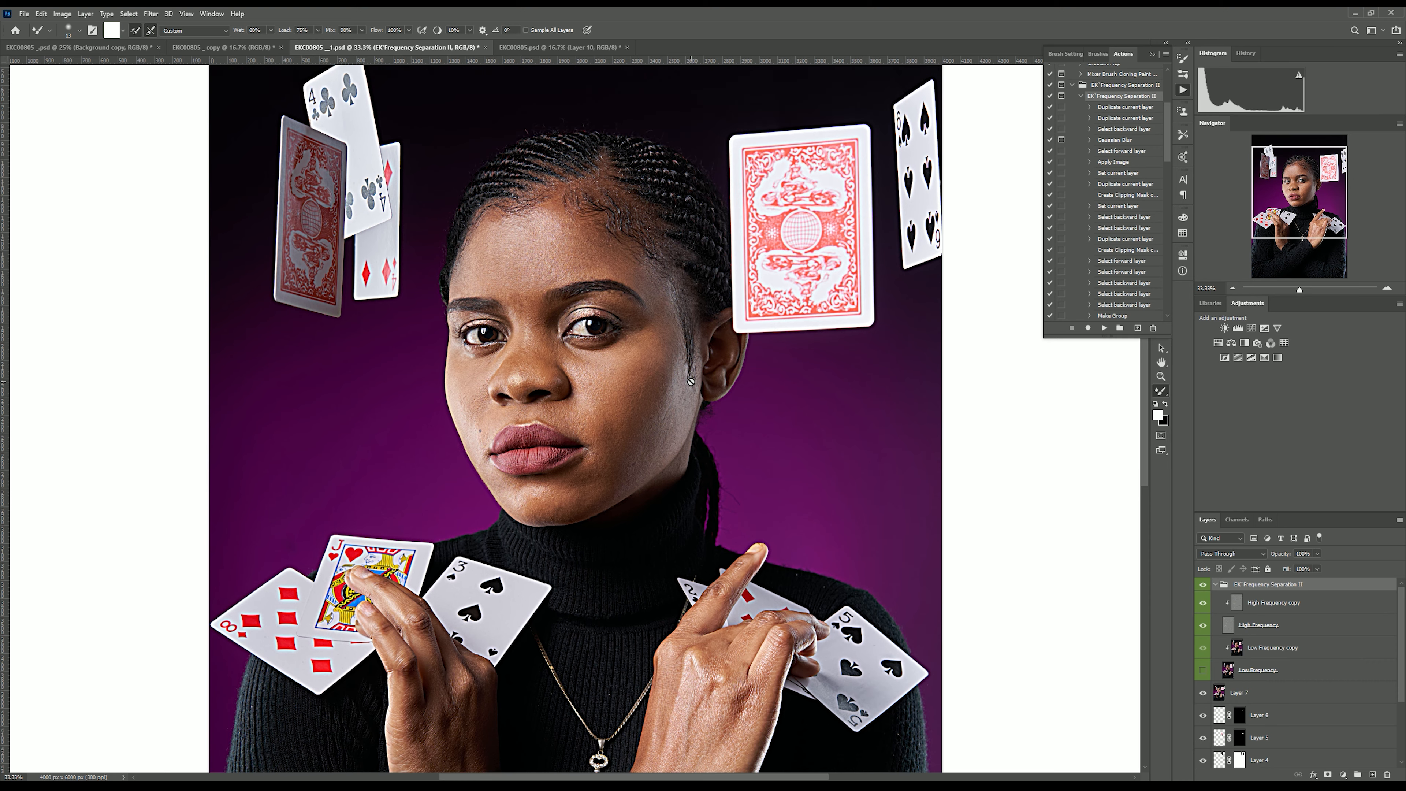
pyautogui.scroll(2, 691, 381)
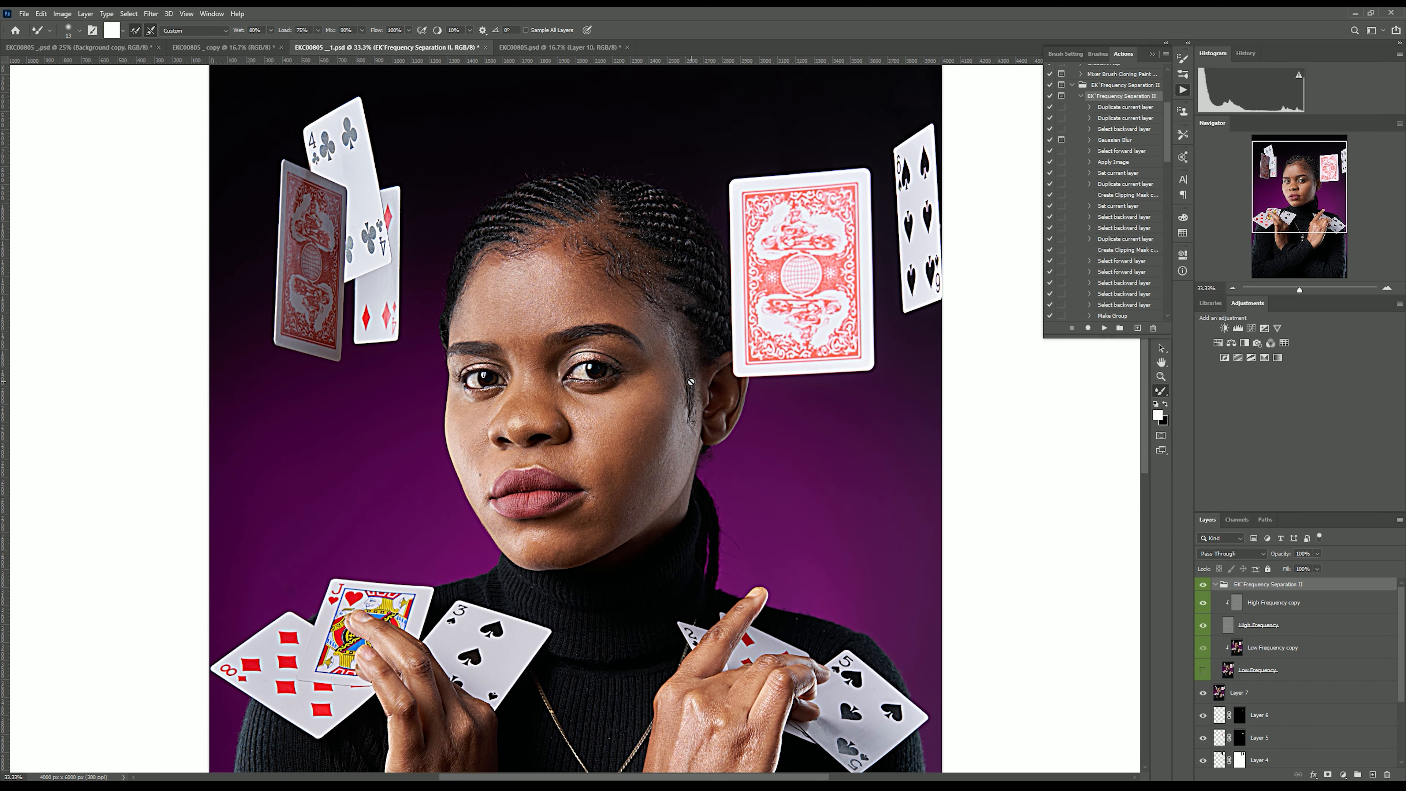
pyautogui.click(1204, 671)
pyautogui.click(1203, 626)
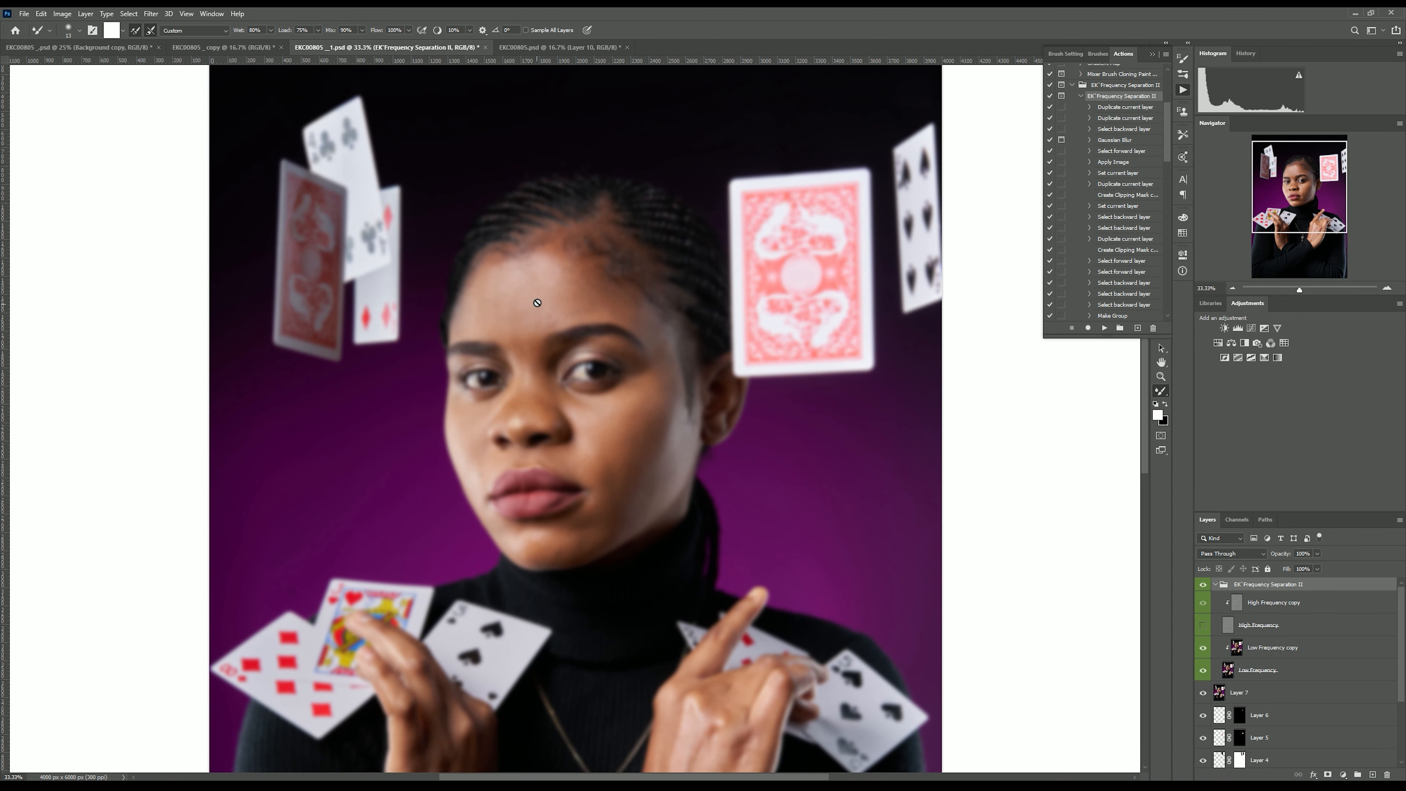
pyautogui.click(1204, 626)
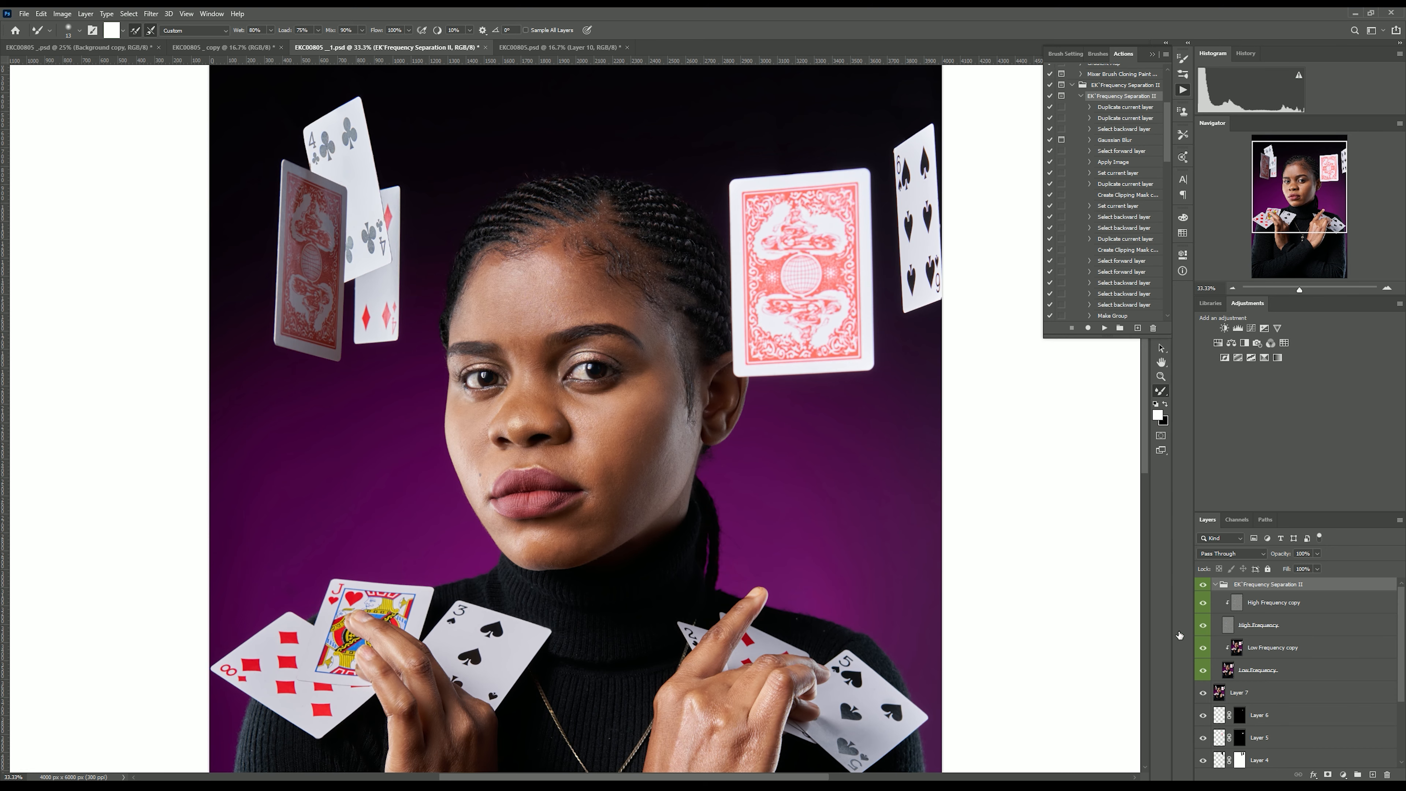
pyautogui.hotkey('ctrl', '+')
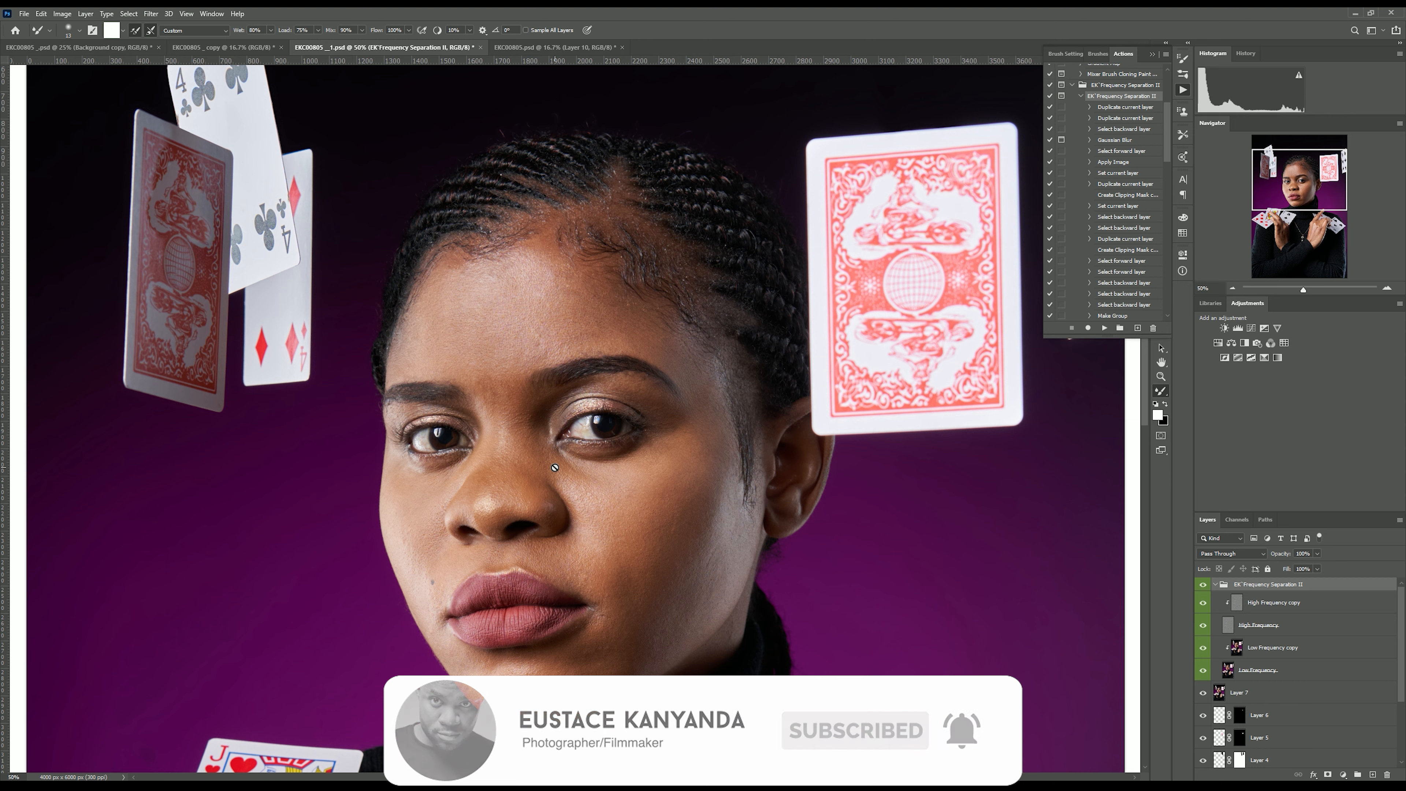
# Hide the high-frequency layer so only the low-frequency skin tones show.
pyautogui.click(1203, 625)
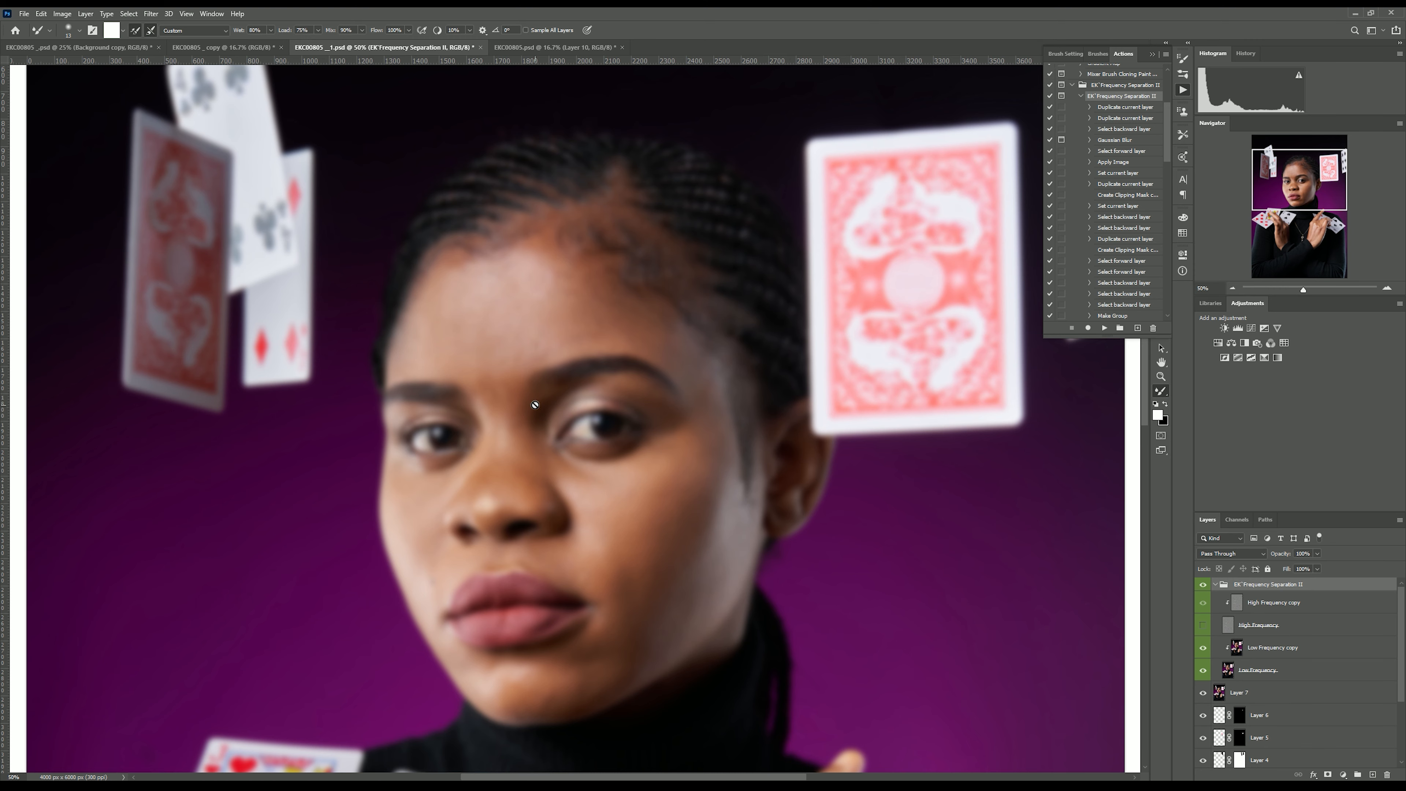
pyautogui.hotkey('ctrl', '+')
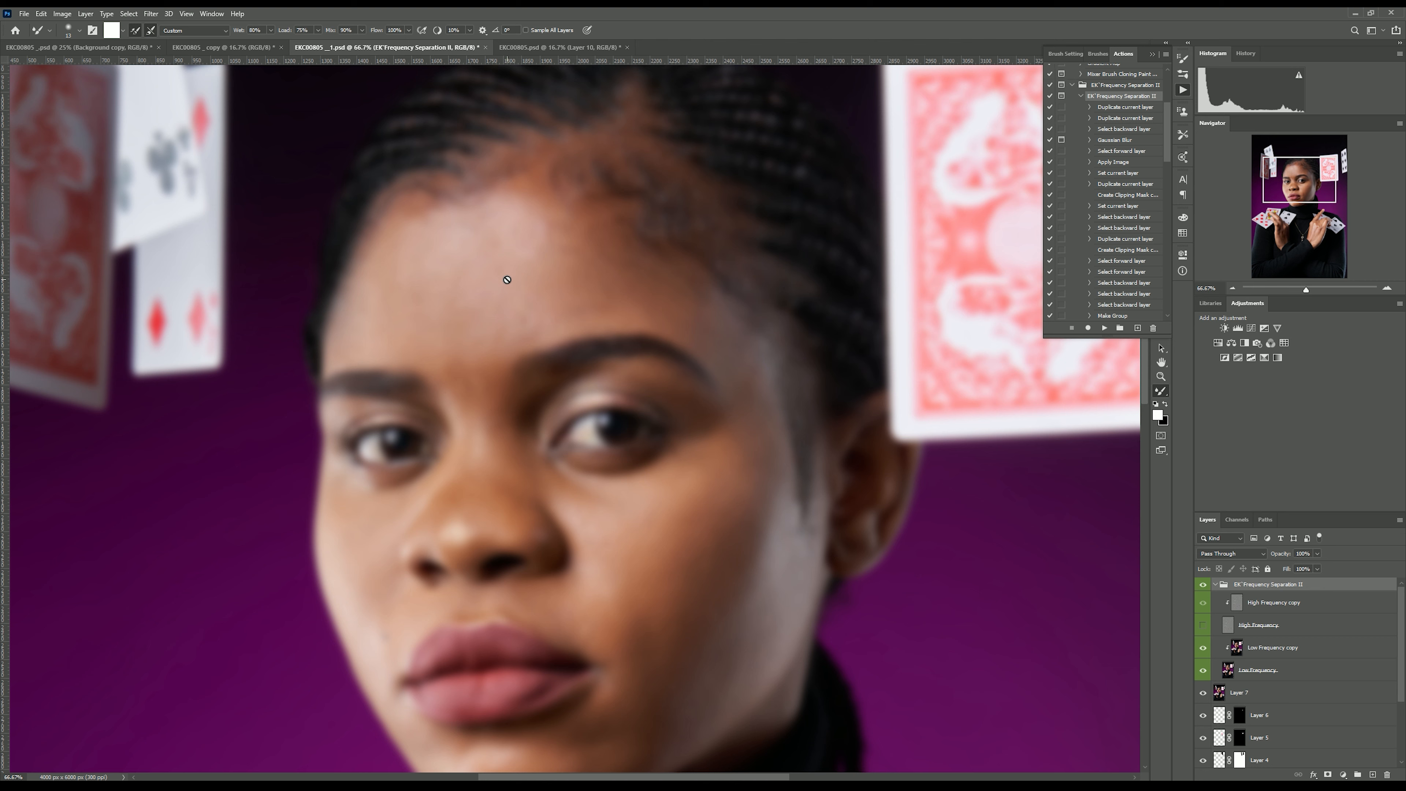
pyautogui.click(1152, 54)
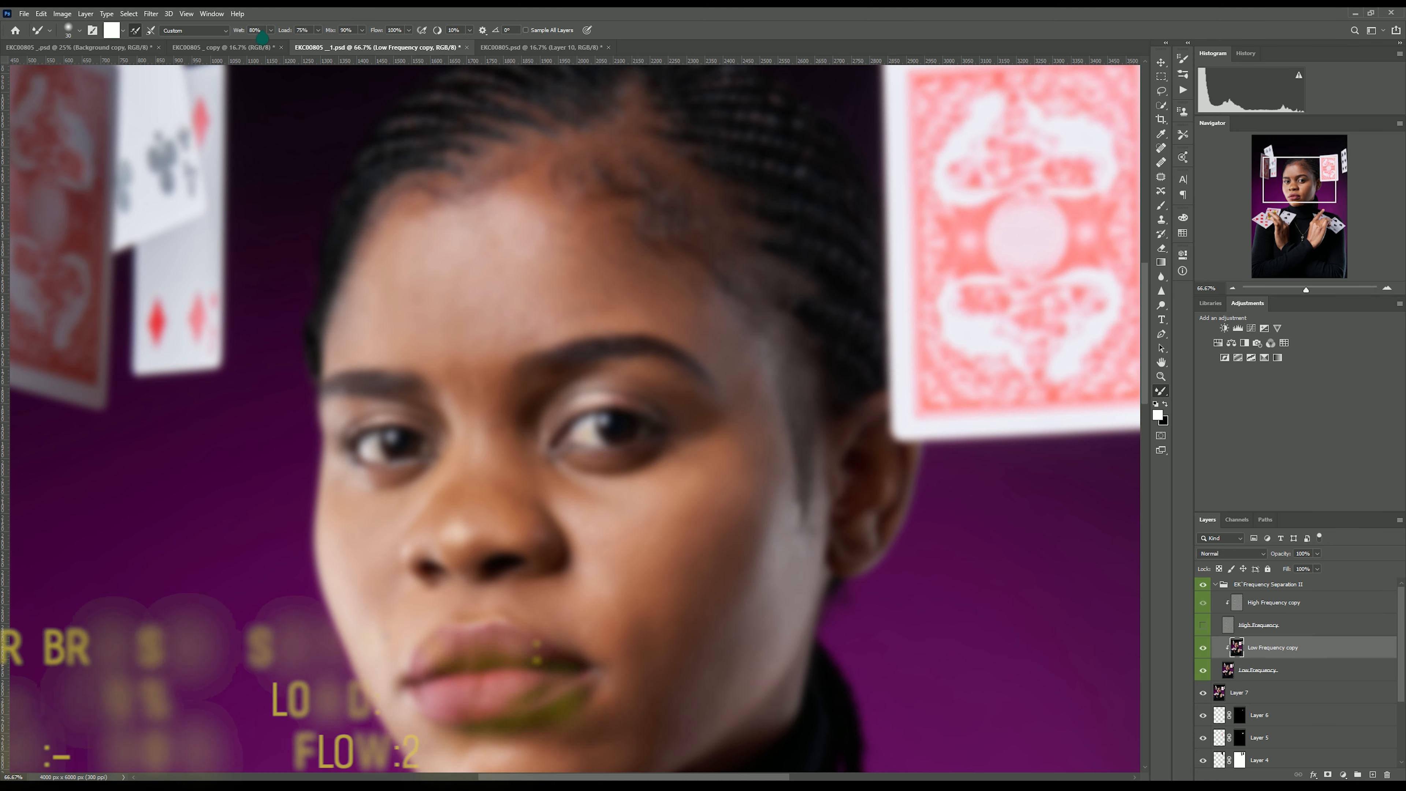
# Set the Mixer Brush to Wet 15%, Load 30%, Mix 30% and Flow 20% on the Low Frequency copy layer.
pyautogui.click(262, 31)
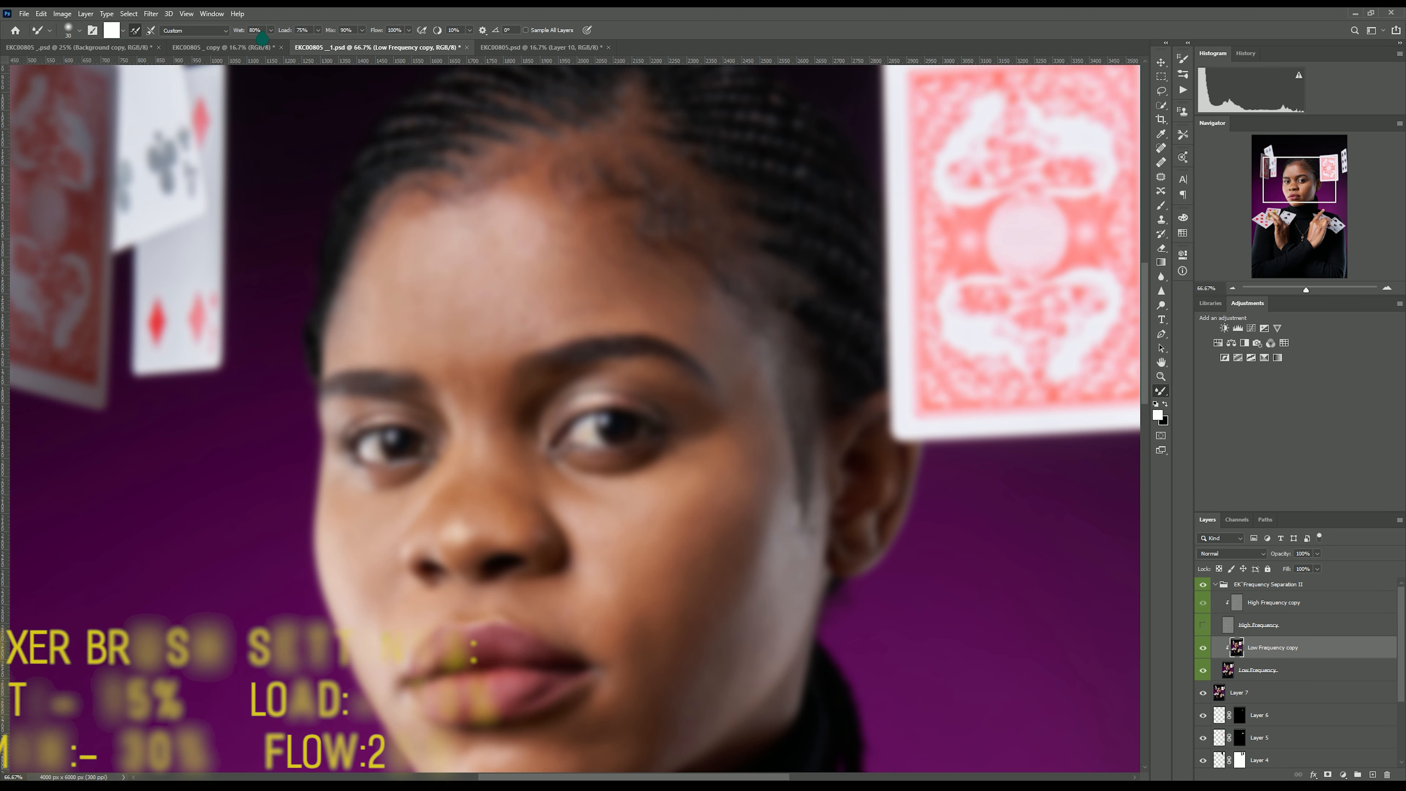
pyautogui.write('15')
pyautogui.click(308, 34)
pyautogui.write('3')
pyautogui.click(348, 33)
pyautogui.write('30')
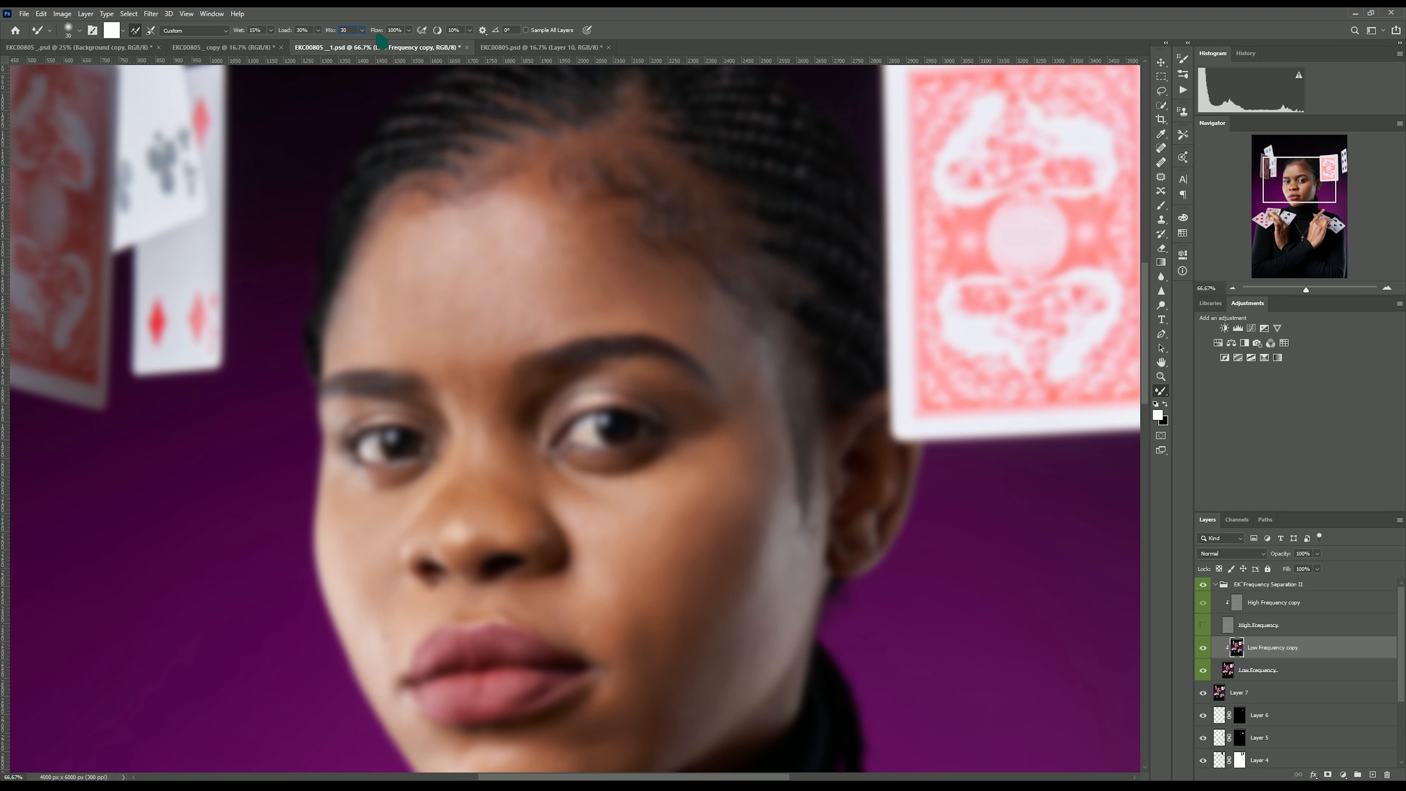
pyautogui.press('Tab')
pyautogui.write('2')
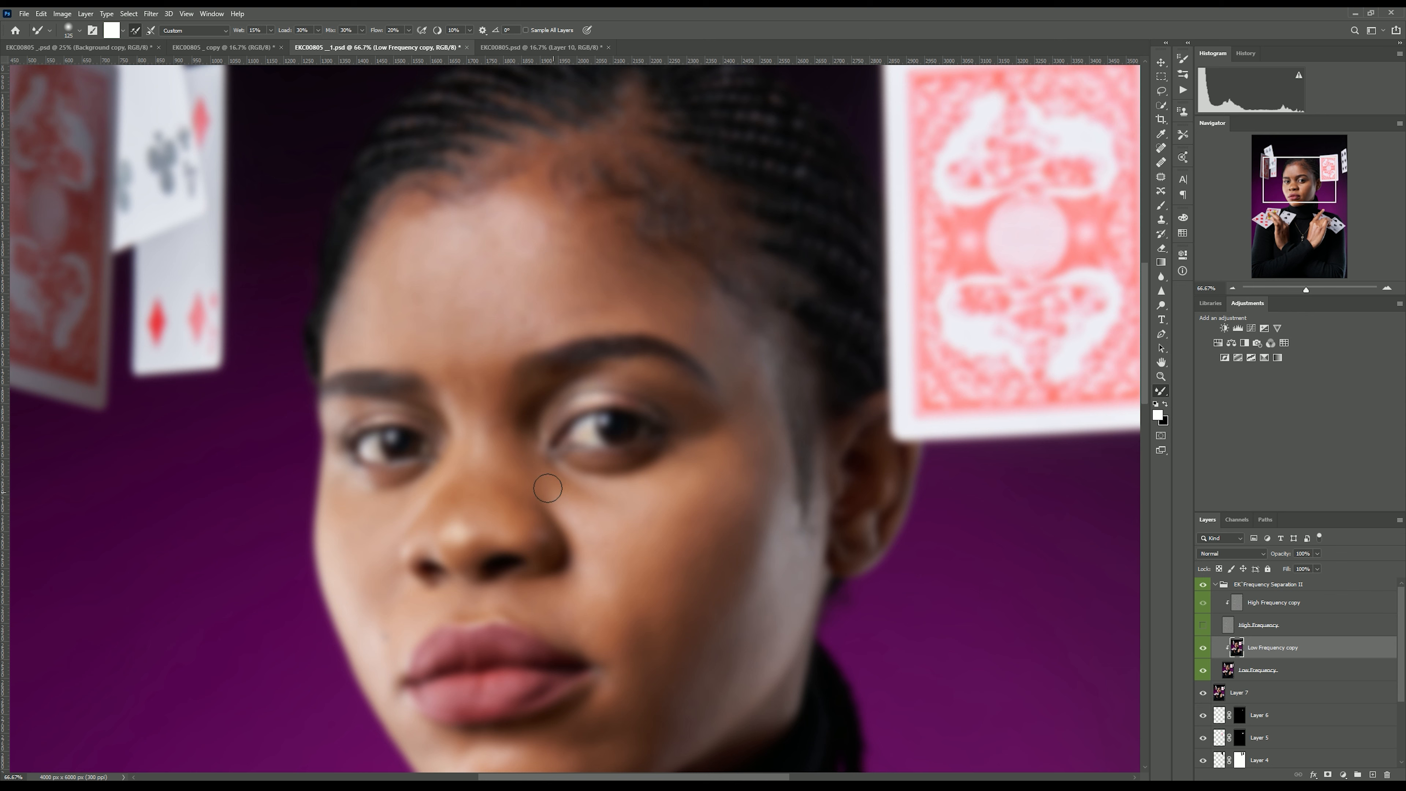
# Blend the skin tones on the cheek below the subject's left eye with the Mixer Brush.
pyautogui.moveTo(555, 494)
pyautogui.mouseDown()
pyautogui.moveTo(639, 508)
pyautogui.moveTo(712, 467)
pyautogui.mouseUp()
pyautogui.moveTo(609, 549); pyautogui.dragTo(698, 491)
pyautogui.keyDown('alt'); pyautogui.click(703, 482); pyautogui.keyUp('alt')
pyautogui.click(135, 30)
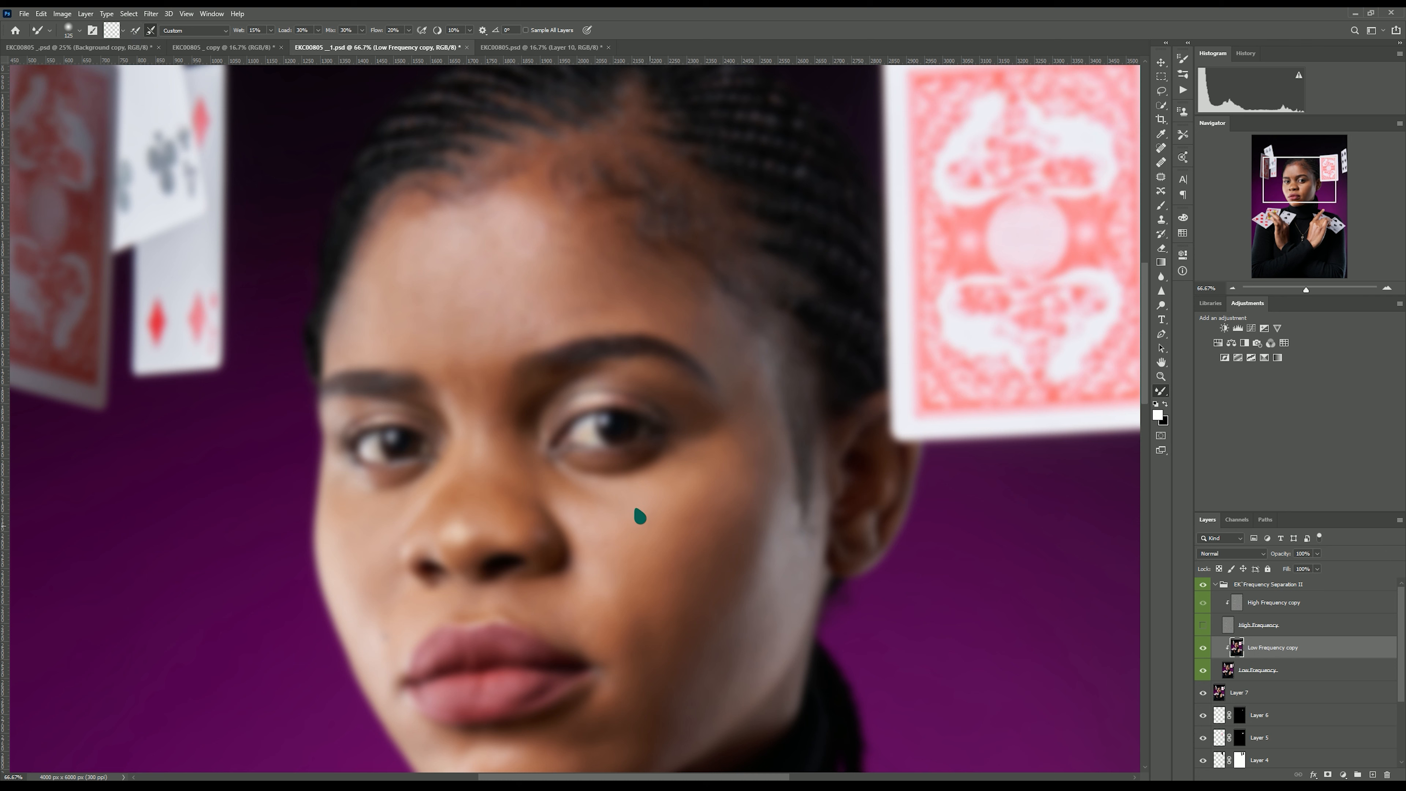
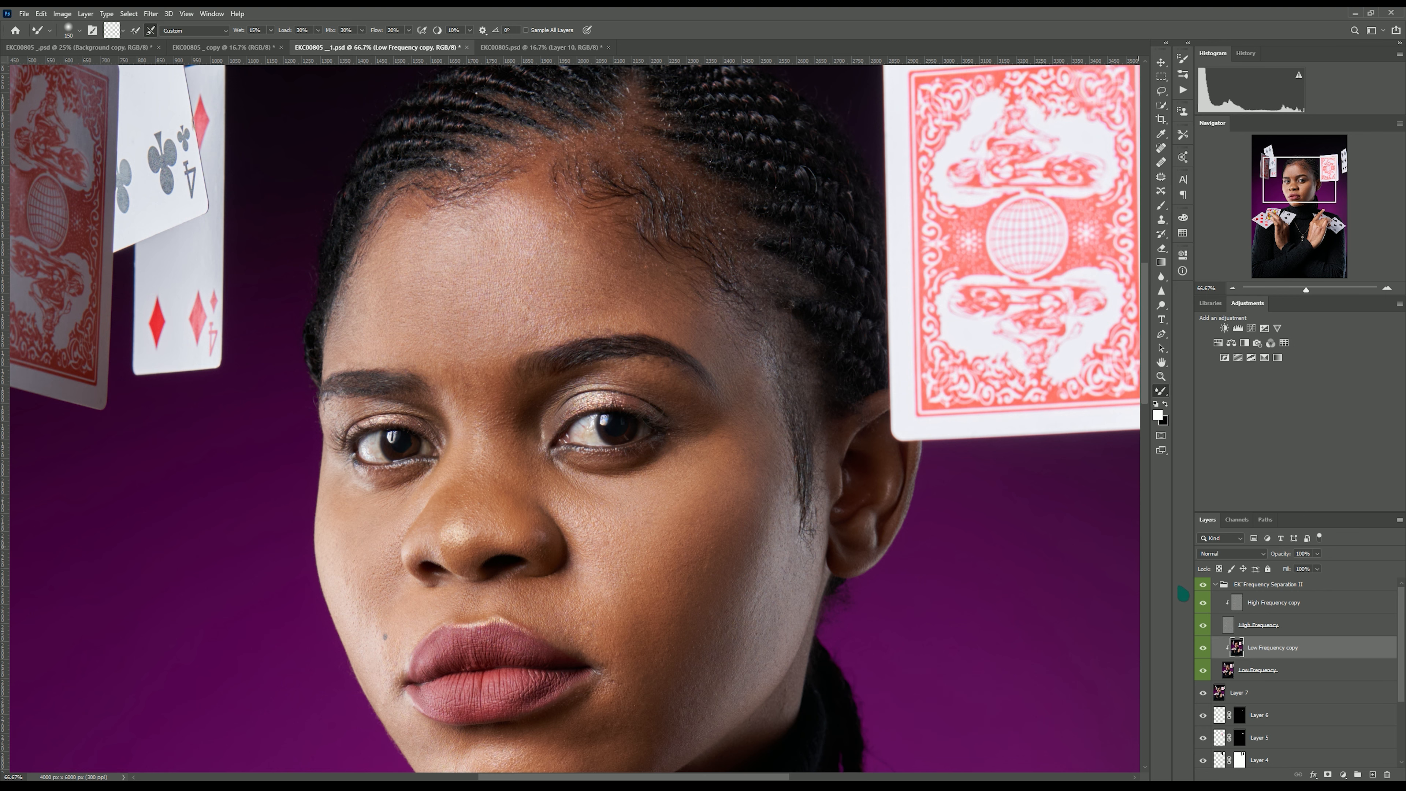
# Compare the skin retouch by toggling the frequency separation group's visibility on and off.
pyautogui.click(1204, 586)
pyautogui.click(1203, 585)
pyautogui.click(1203, 586)
pyautogui.click(1204, 586)
pyautogui.press('[')
pyautogui.press('[')
pyautogui.press('[')
pyautogui.press('[')
pyautogui.press(']')
pyautogui.press(']')
pyautogui.press(']')
pyautogui.press(']')
pyautogui.press(']')
pyautogui.click(1202, 585)
pyautogui.click(1203, 585)
pyautogui.click(1202, 586)
pyautogui.click(1202, 585)
pyautogui.press('[')
pyautogui.press('[')
pyautogui.press('[')
pyautogui.press('[')
pyautogui.press('[')
pyautogui.press(']')
pyautogui.press(']')
pyautogui.press(']')
pyautogui.scroll(-2, 609, 604)
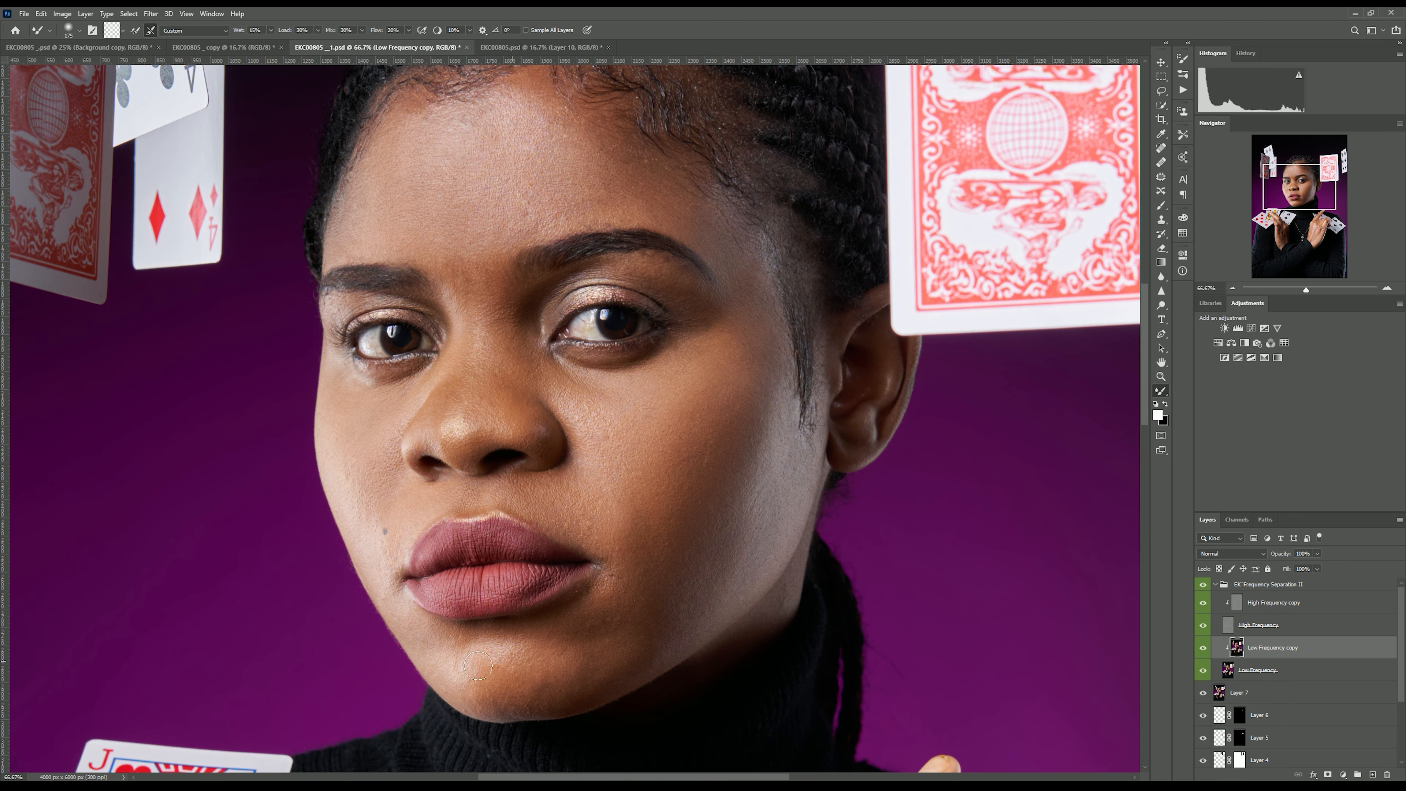
pyautogui.press(']')
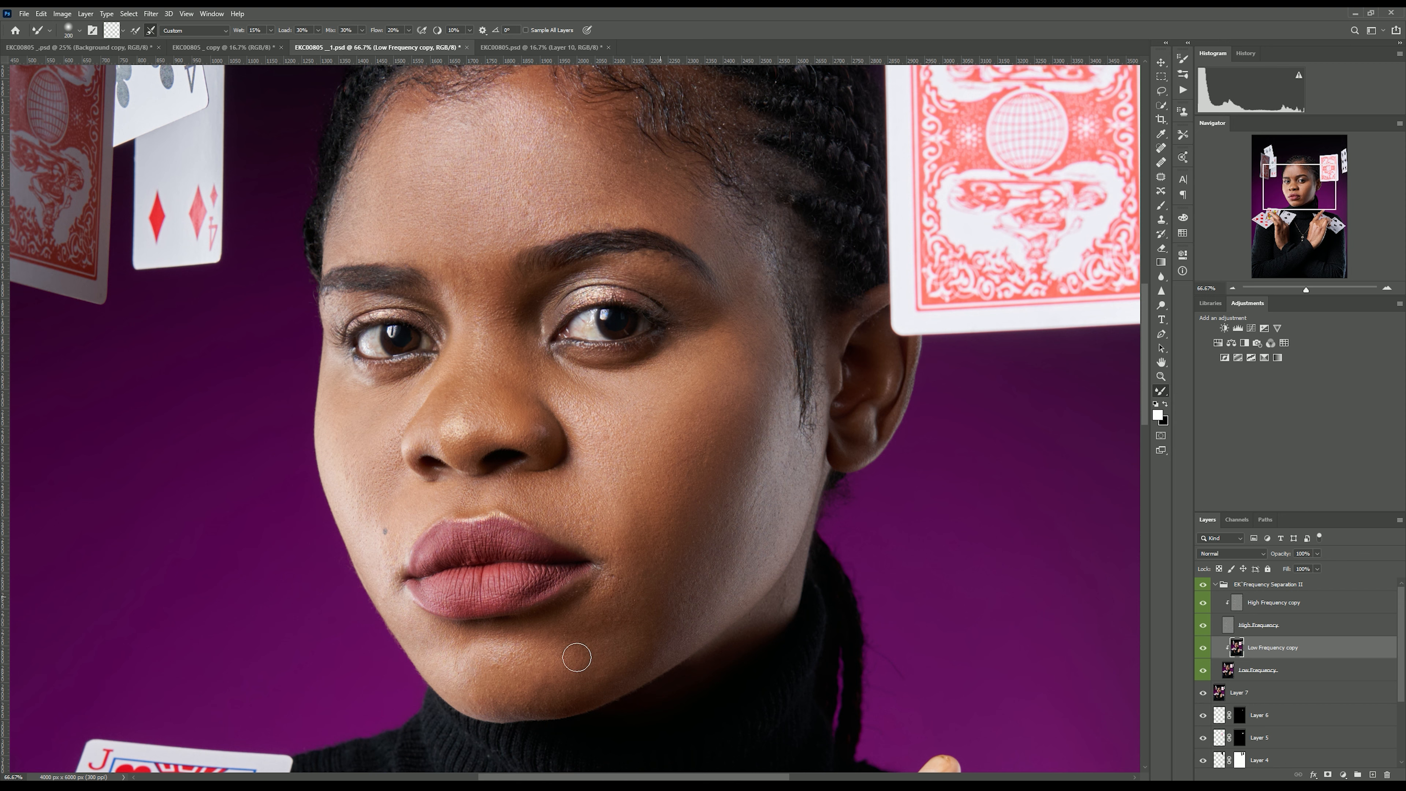
pyautogui.press('[')
pyautogui.press('[')
pyautogui.press(']')
# Collapse the frequency separation group and zoom out to view the whole portrait.
pyautogui.click(1209, 585)
pyautogui.click(1209, 585)
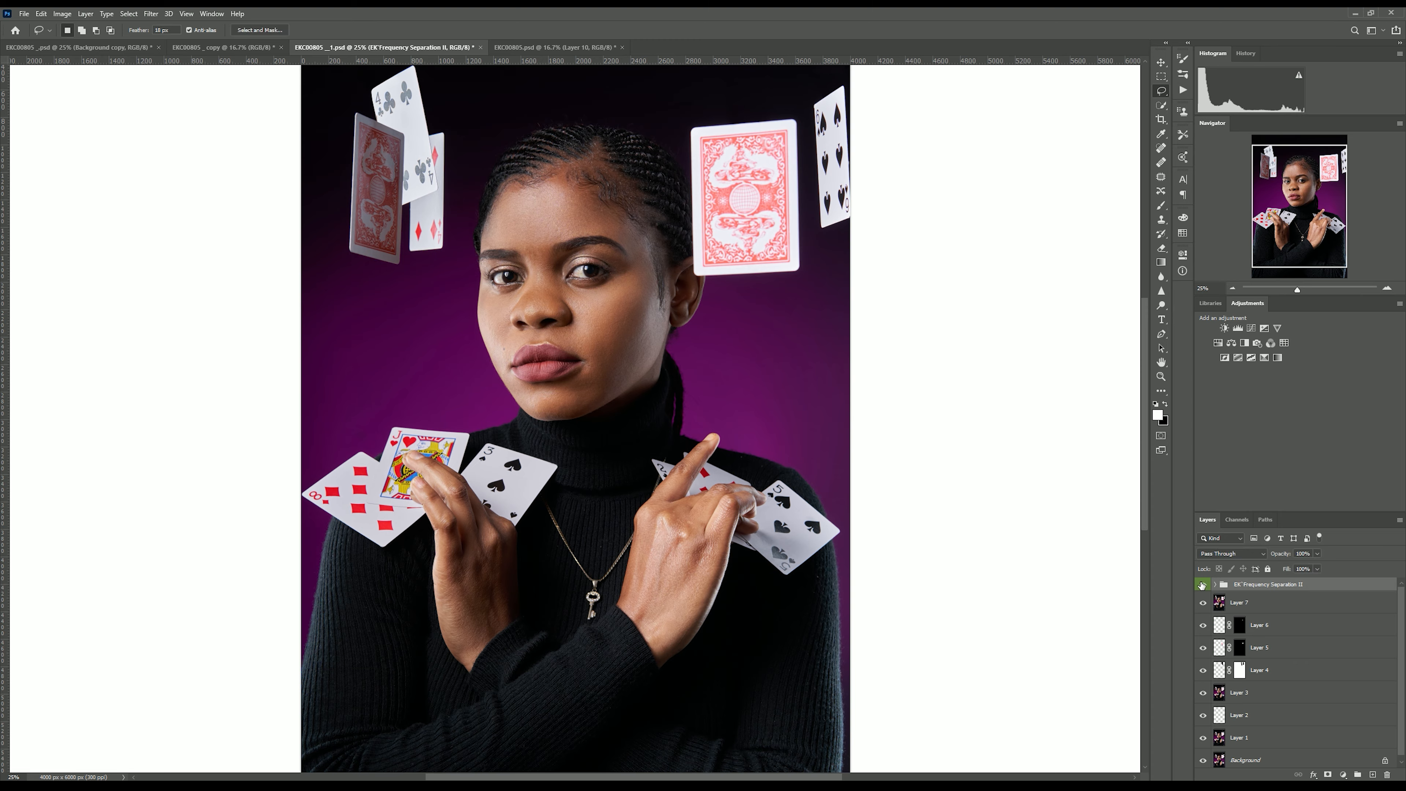
pyautogui.hotkey('ctrl', '+')
pyautogui.hotkey('ctrl', '-')
pyautogui.hotkey('ctrl', '+')
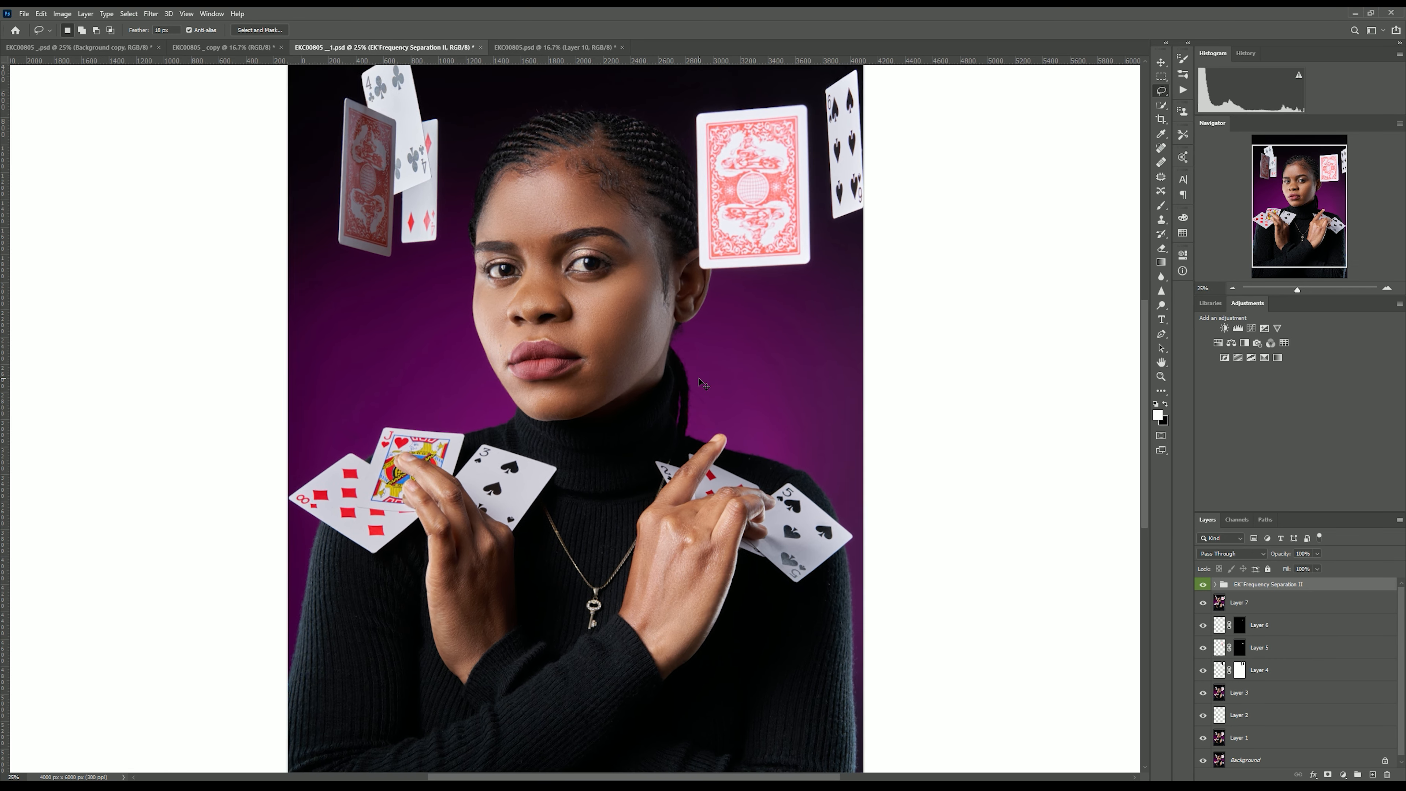
pyautogui.hotkey('ctrl', '-')
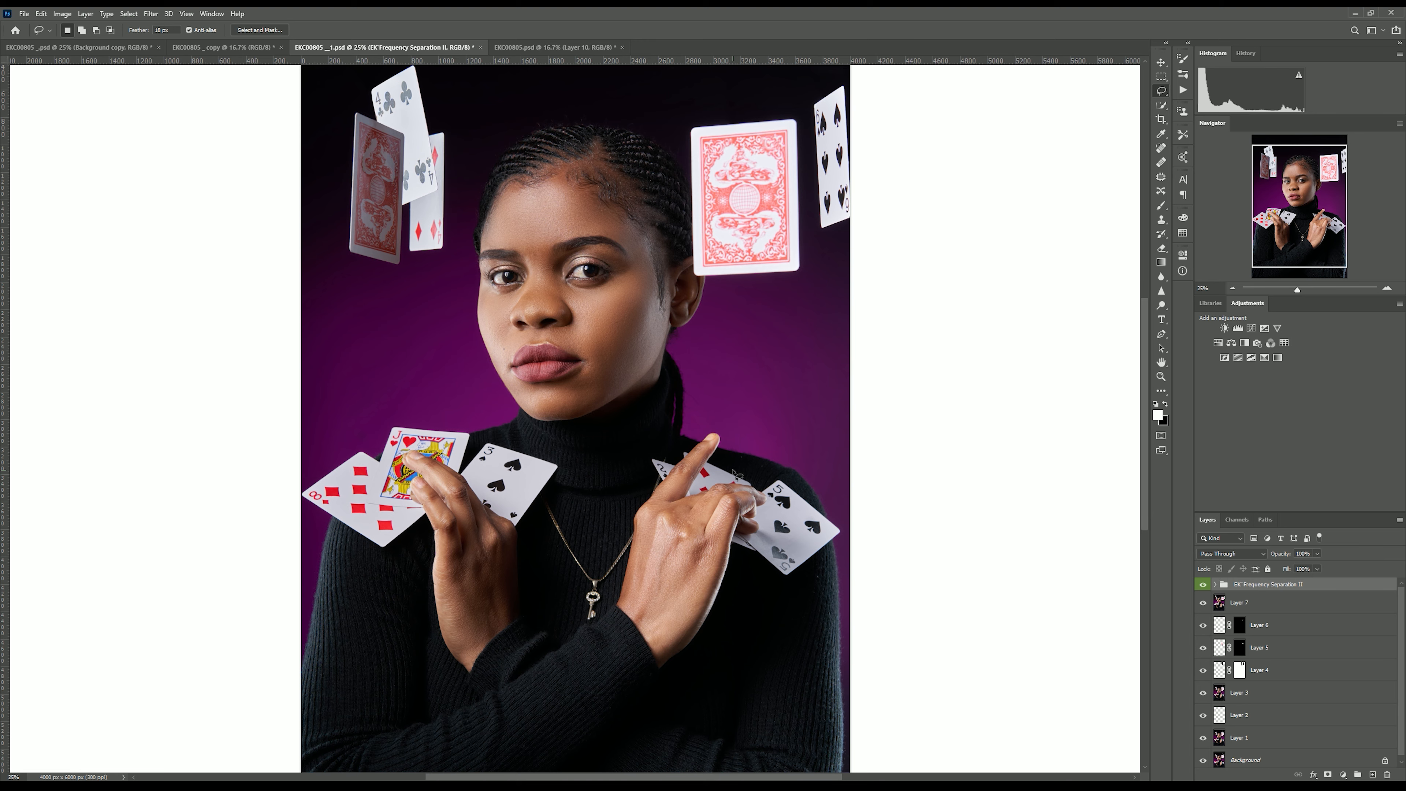
pyautogui.hotkey('ctrl', '+')
pyautogui.hotkey('alt', 'F9')
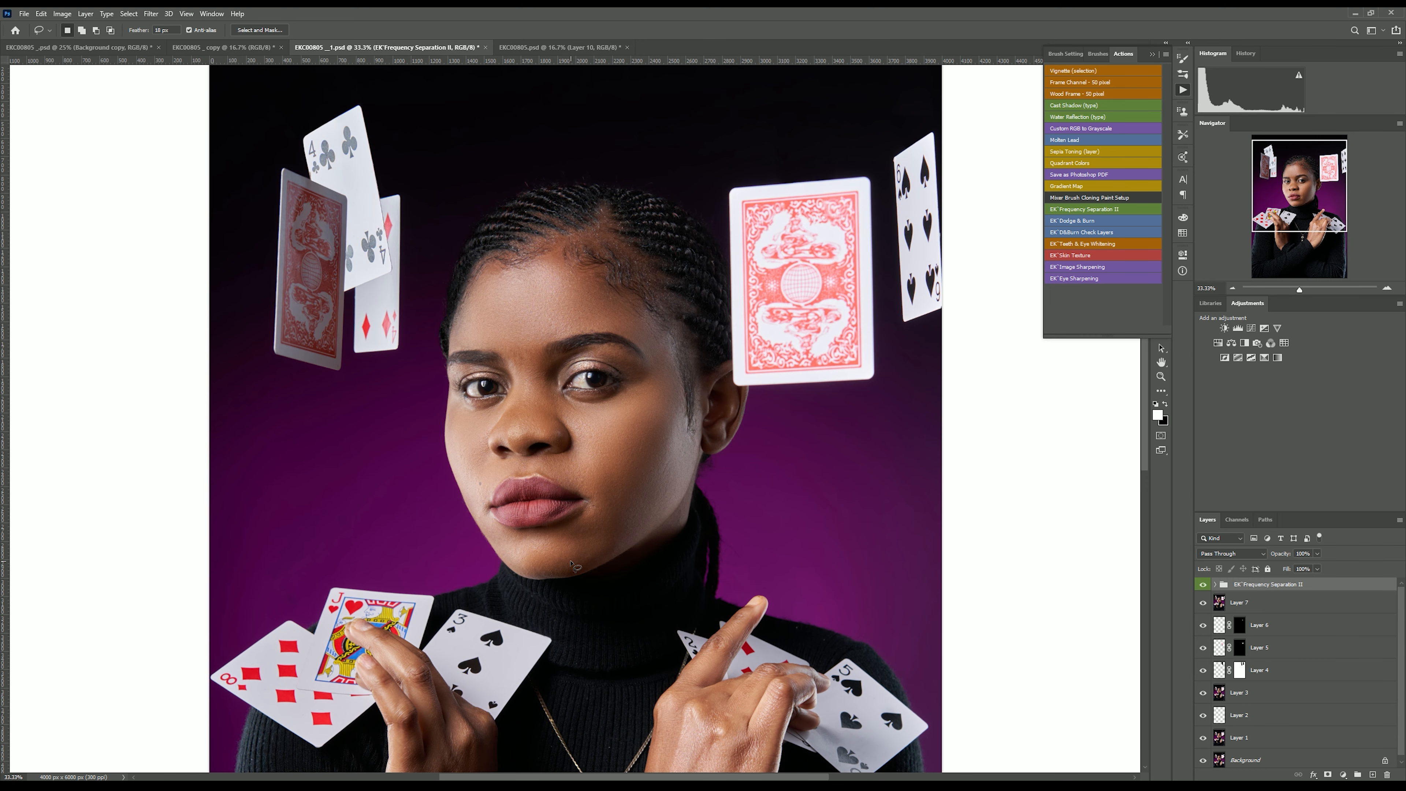
# Add a Curves adjustment layer and raise the midtone point to input 128, output 202 to brighten the image.
pyautogui.click(1343, 775)
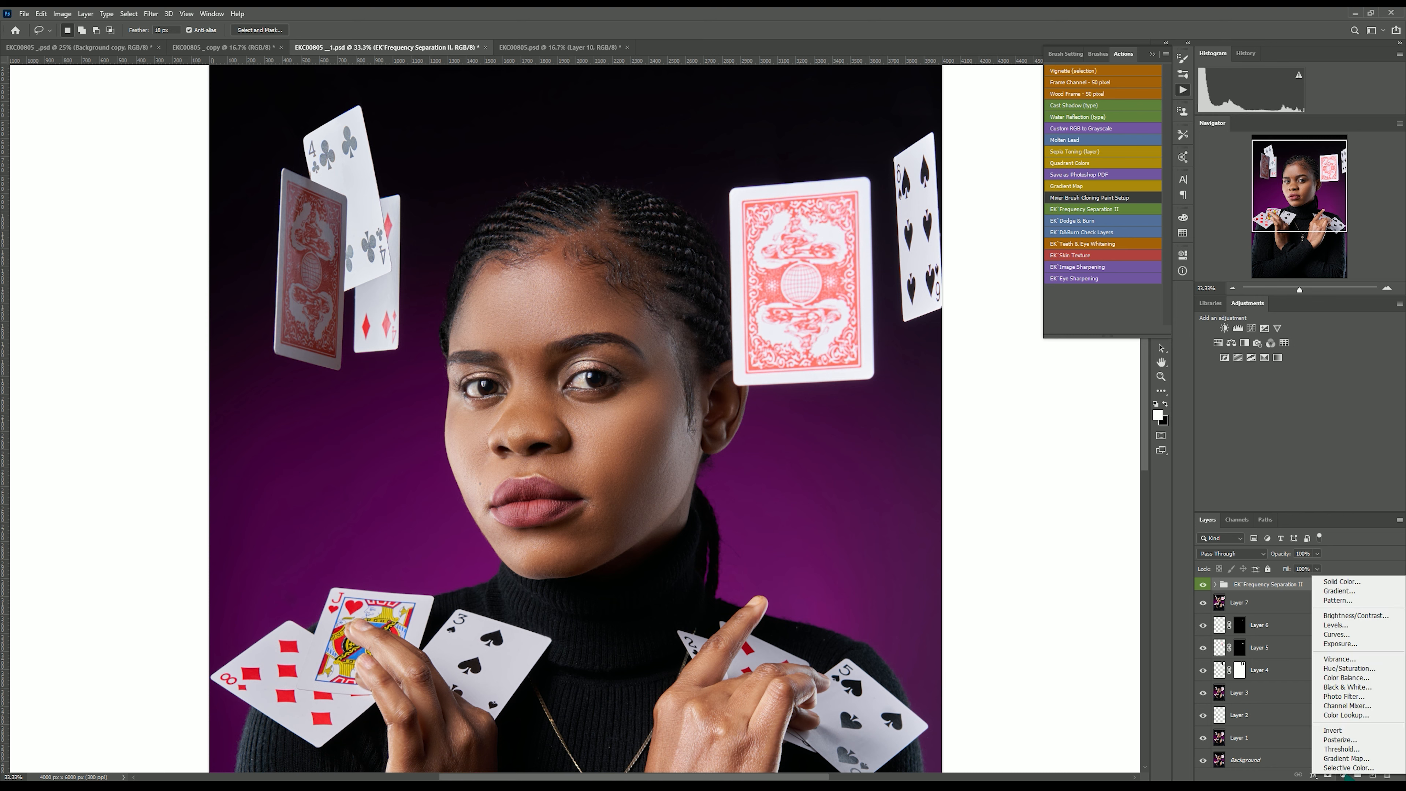
pyautogui.click(1356, 641)
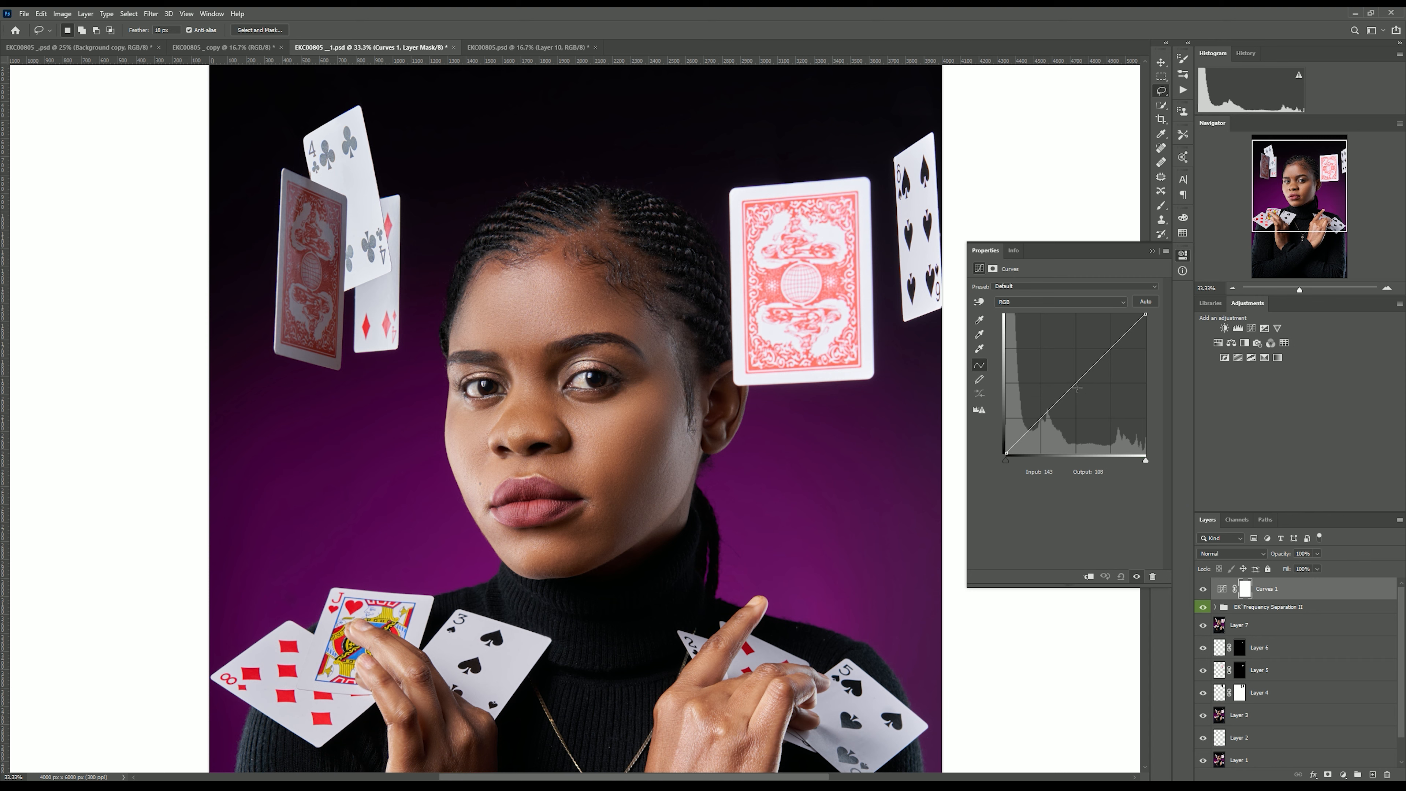
pyautogui.moveTo(1076, 383); pyautogui.dragTo(1076, 342)
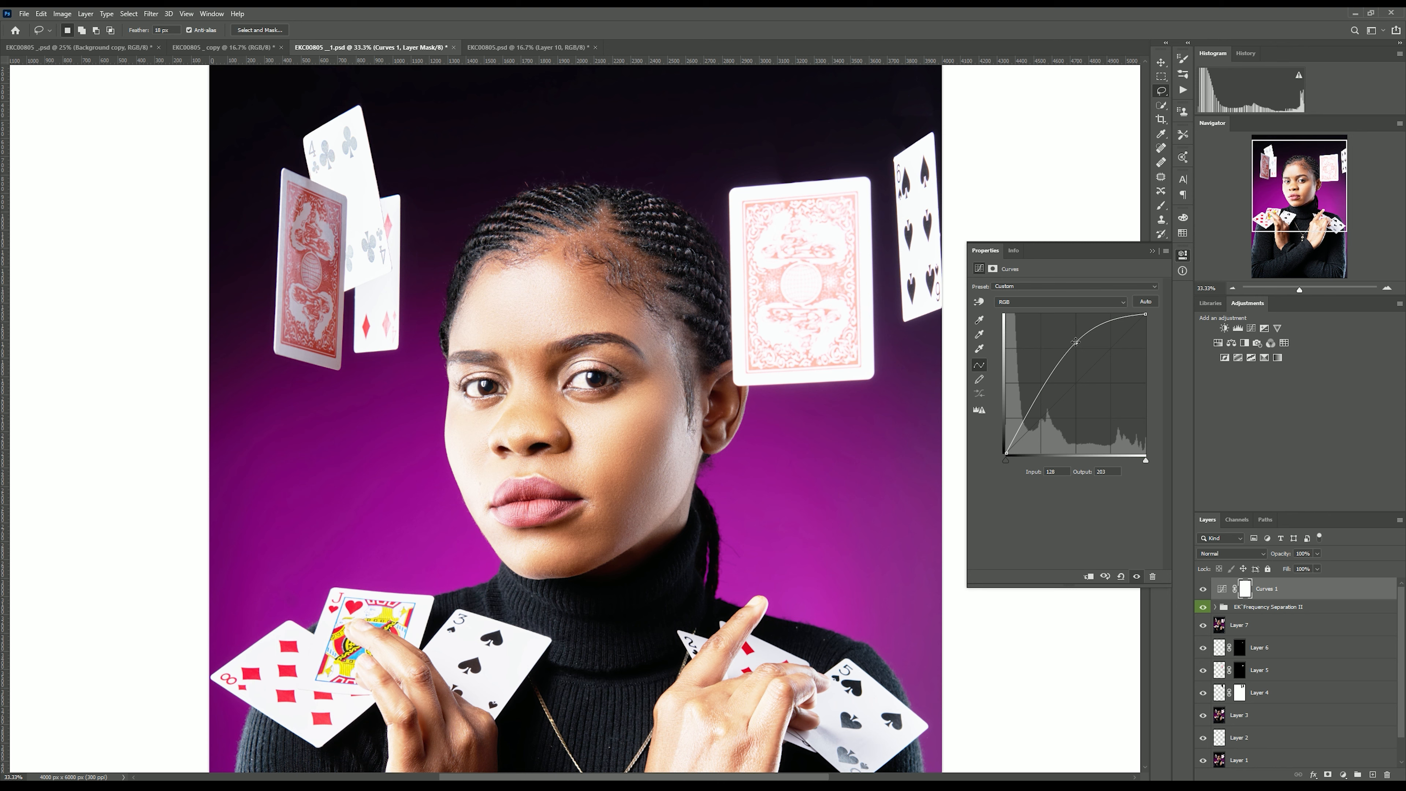
# Add a second Curves adjustment layer and pull the midtone point down to darken the image.
pyautogui.click(1343, 774)
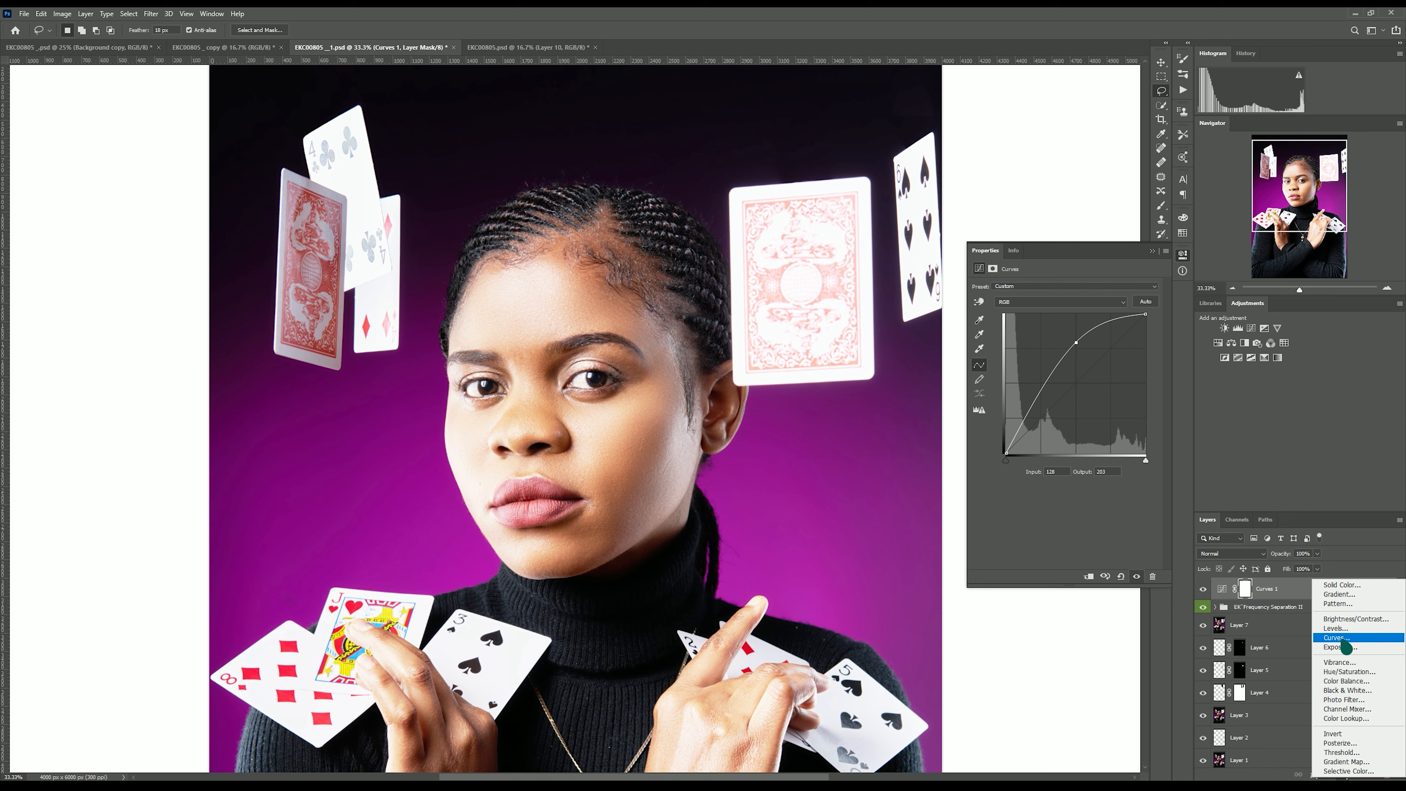
pyautogui.click(1337, 637)
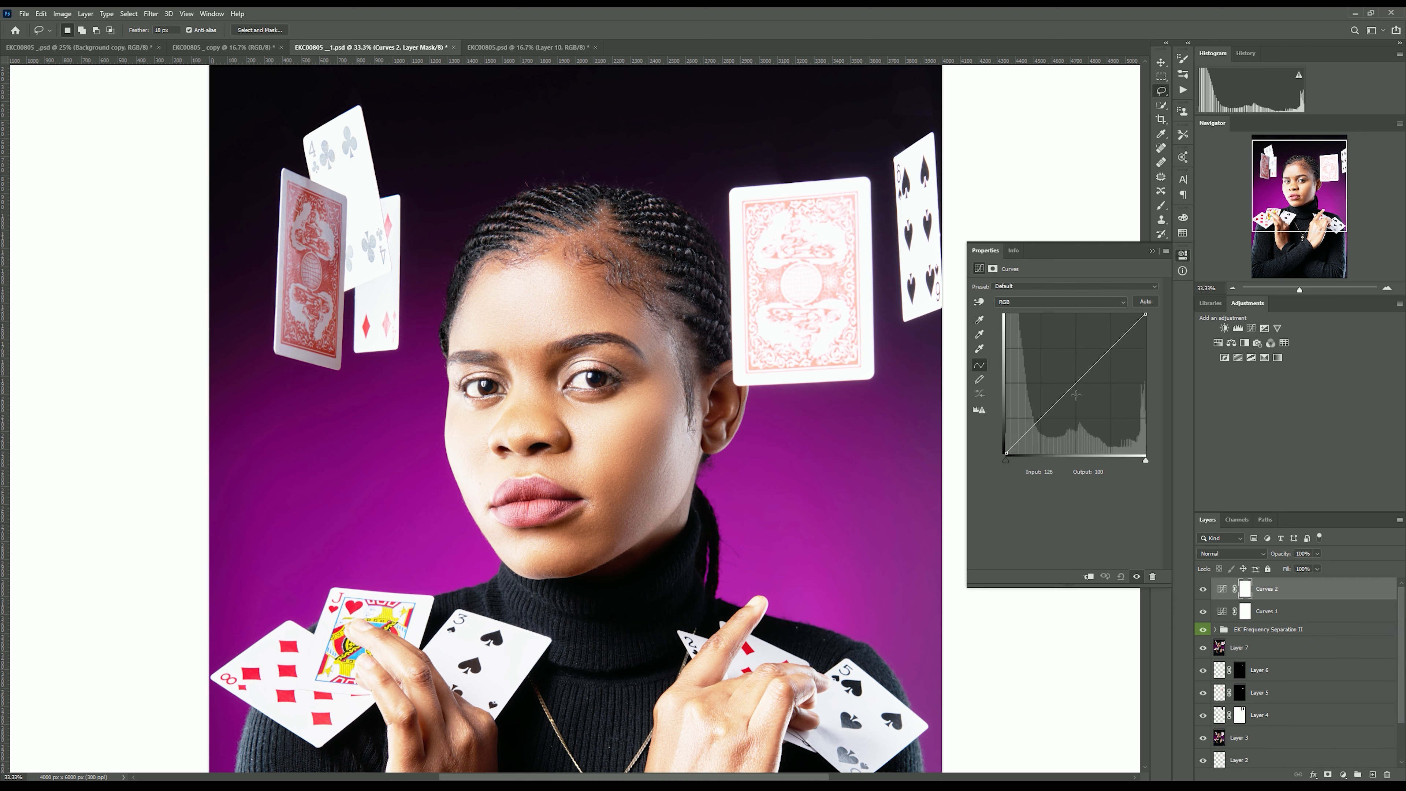
pyautogui.moveTo(1077, 383); pyautogui.dragTo(1075, 416)
# Rename the darkening curves layer as Burn and the brightening curves layer as Dodge.
pyautogui.doubleClick(1265, 589)
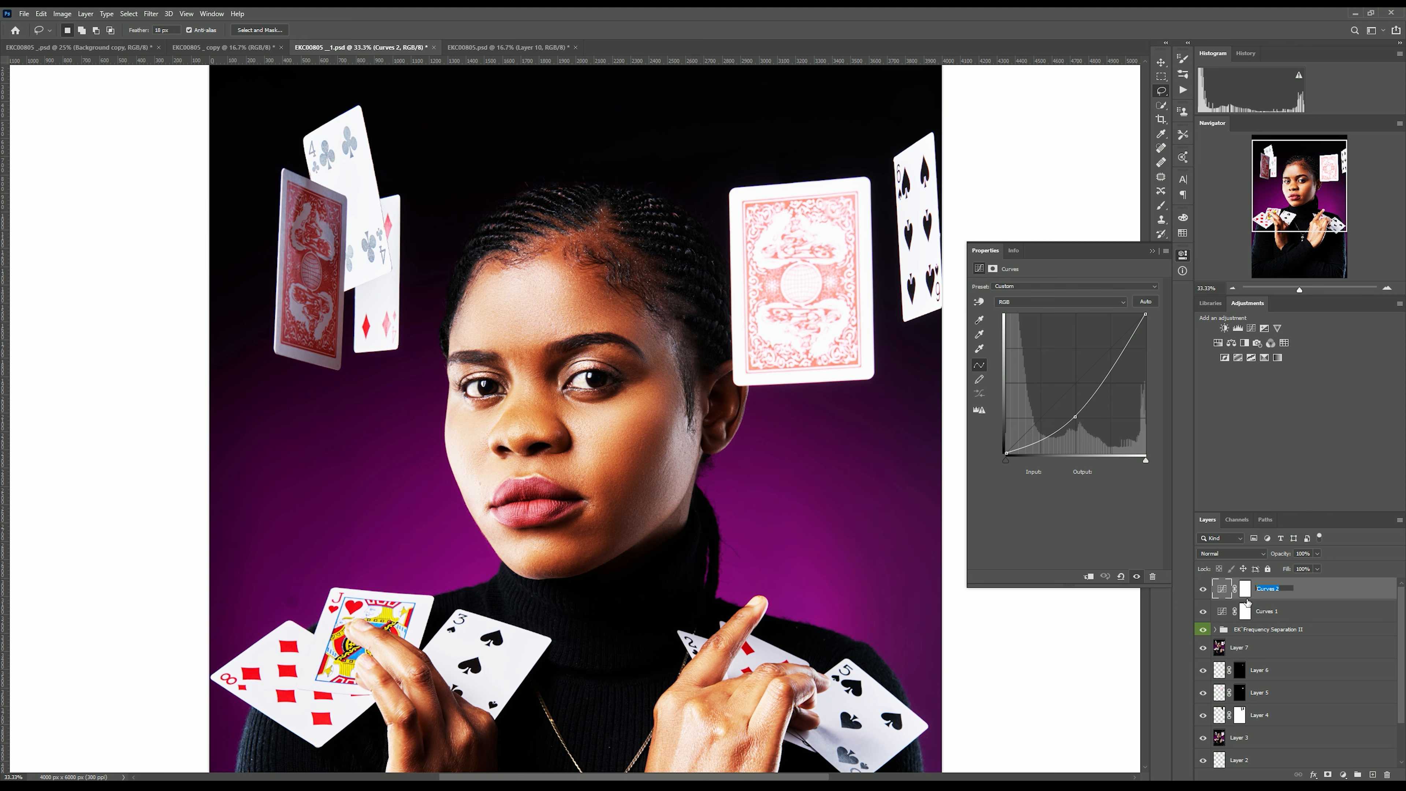
pyautogui.write('Burn')
pyautogui.doubleClick(1263, 616)
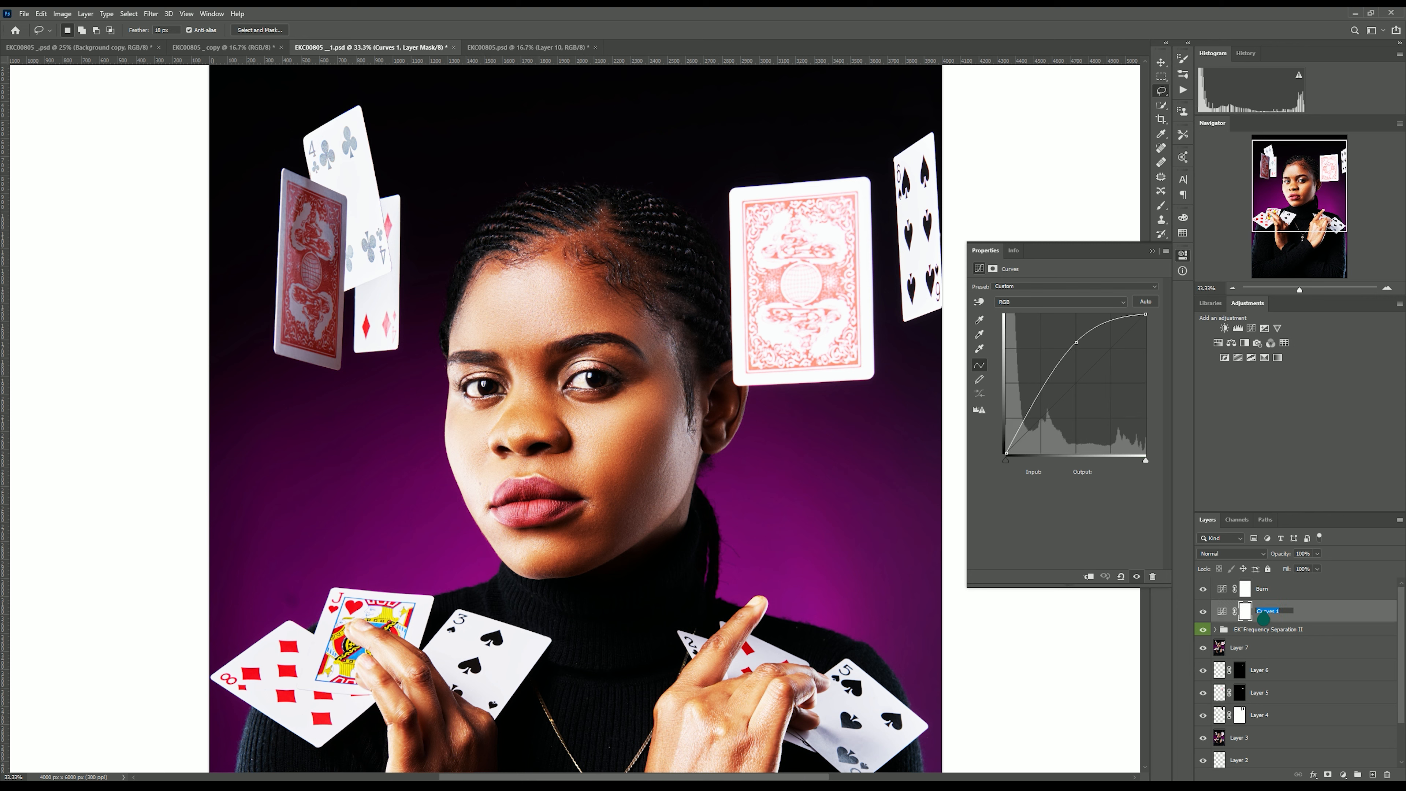
pyautogui.write('Dodge')
pyautogui.press('Return')
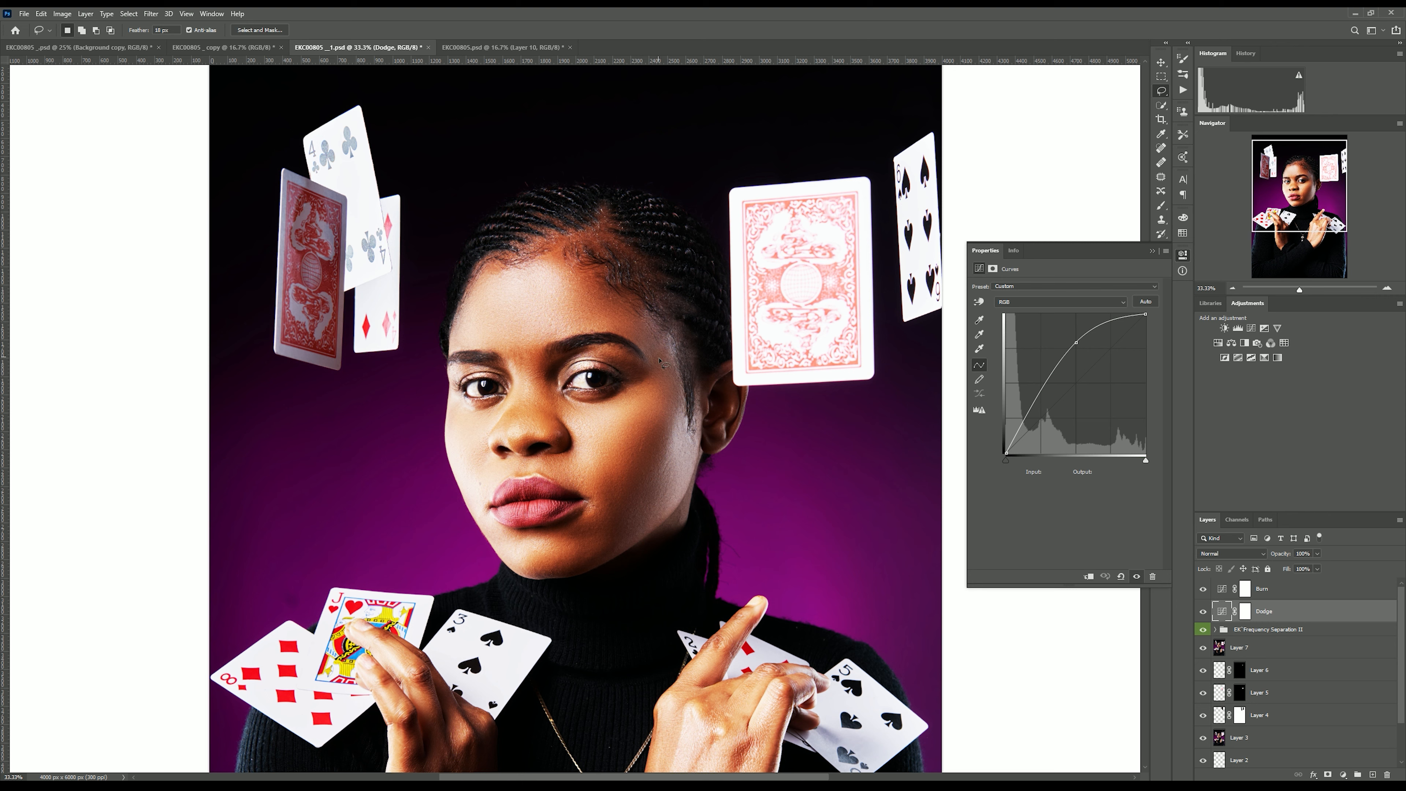
# Select both the Burn and Dodge layers and put them into a new group.
pyautogui.click(1269, 590)
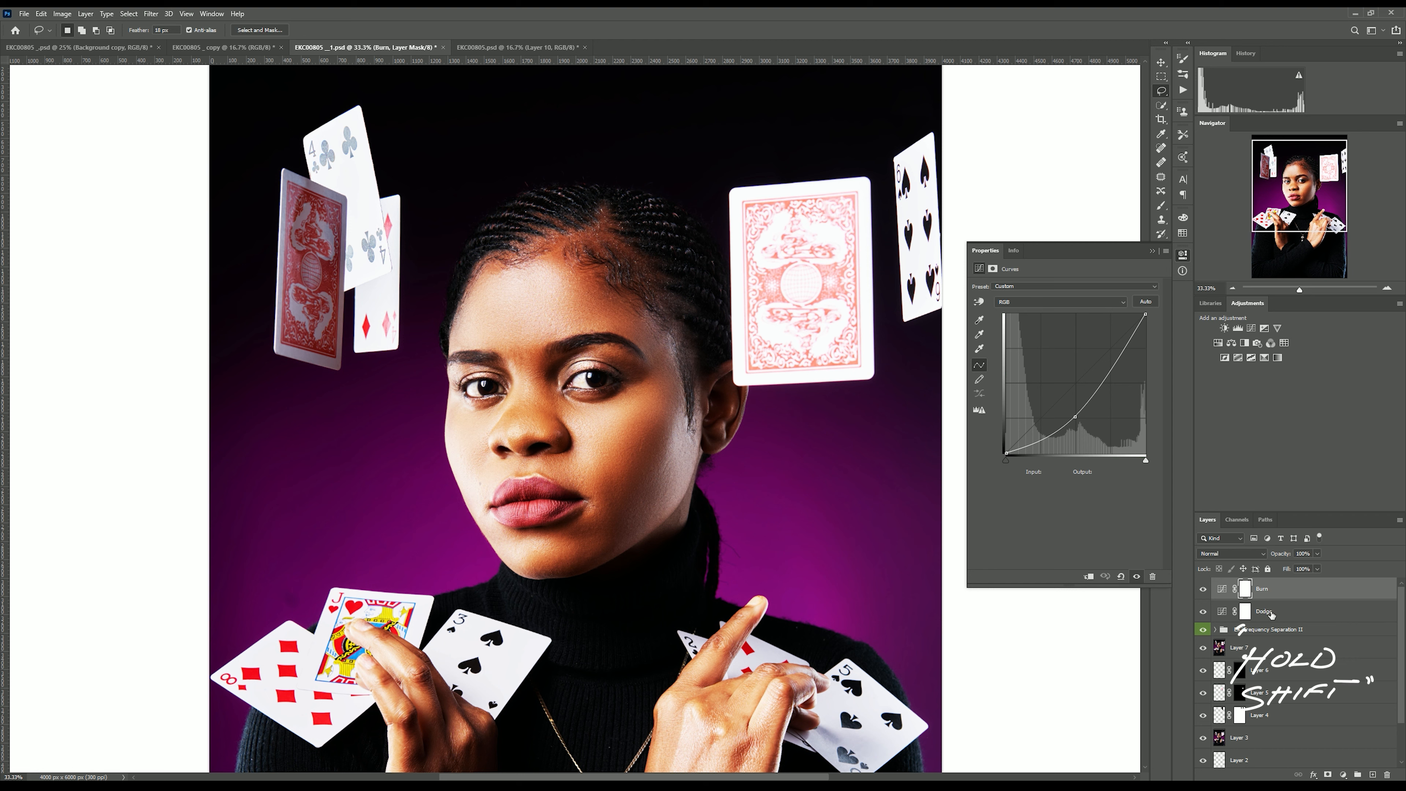
pyautogui.keyDown('shift'); pyautogui.click(1270, 612); pyautogui.keyUp('shift')
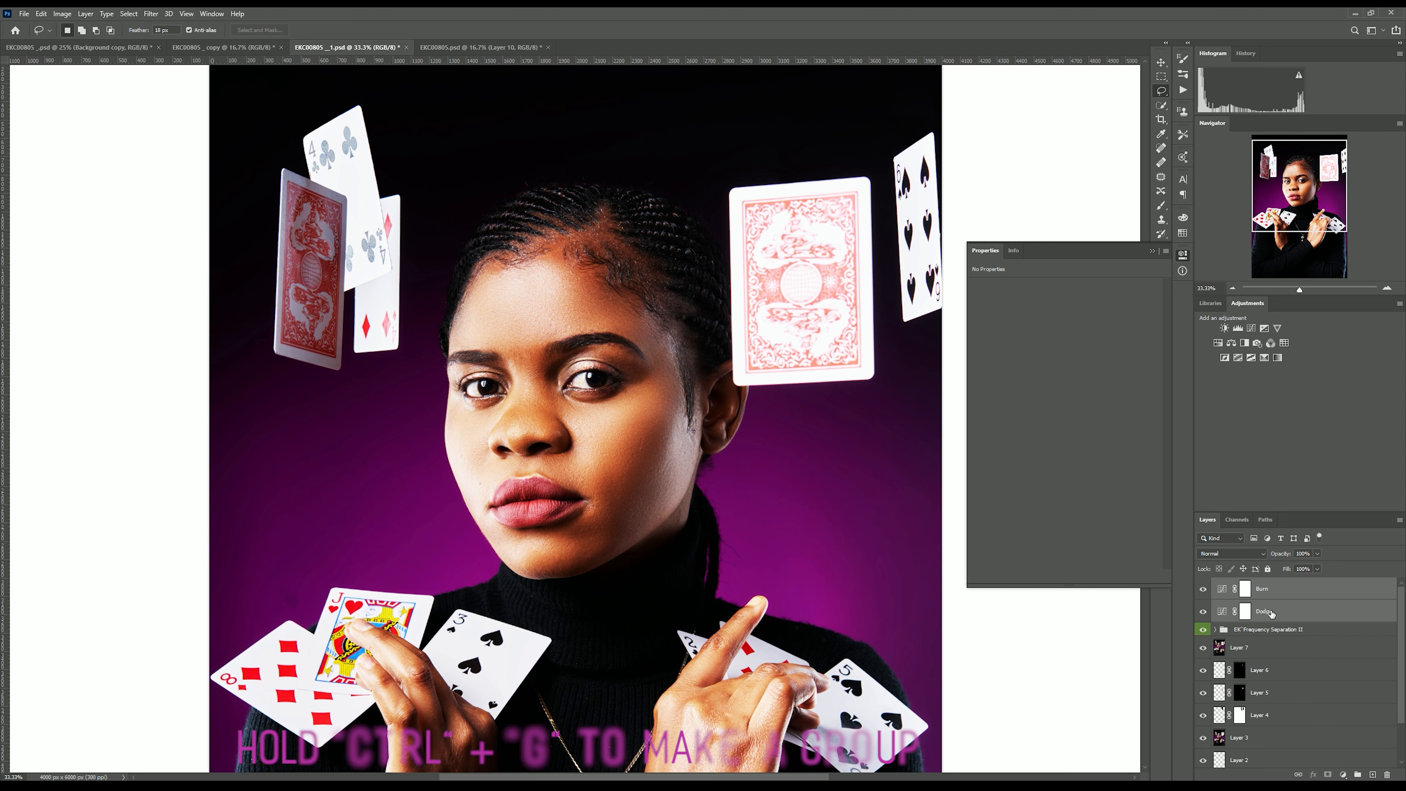
pyautogui.hotkey('ctrl', 'g')
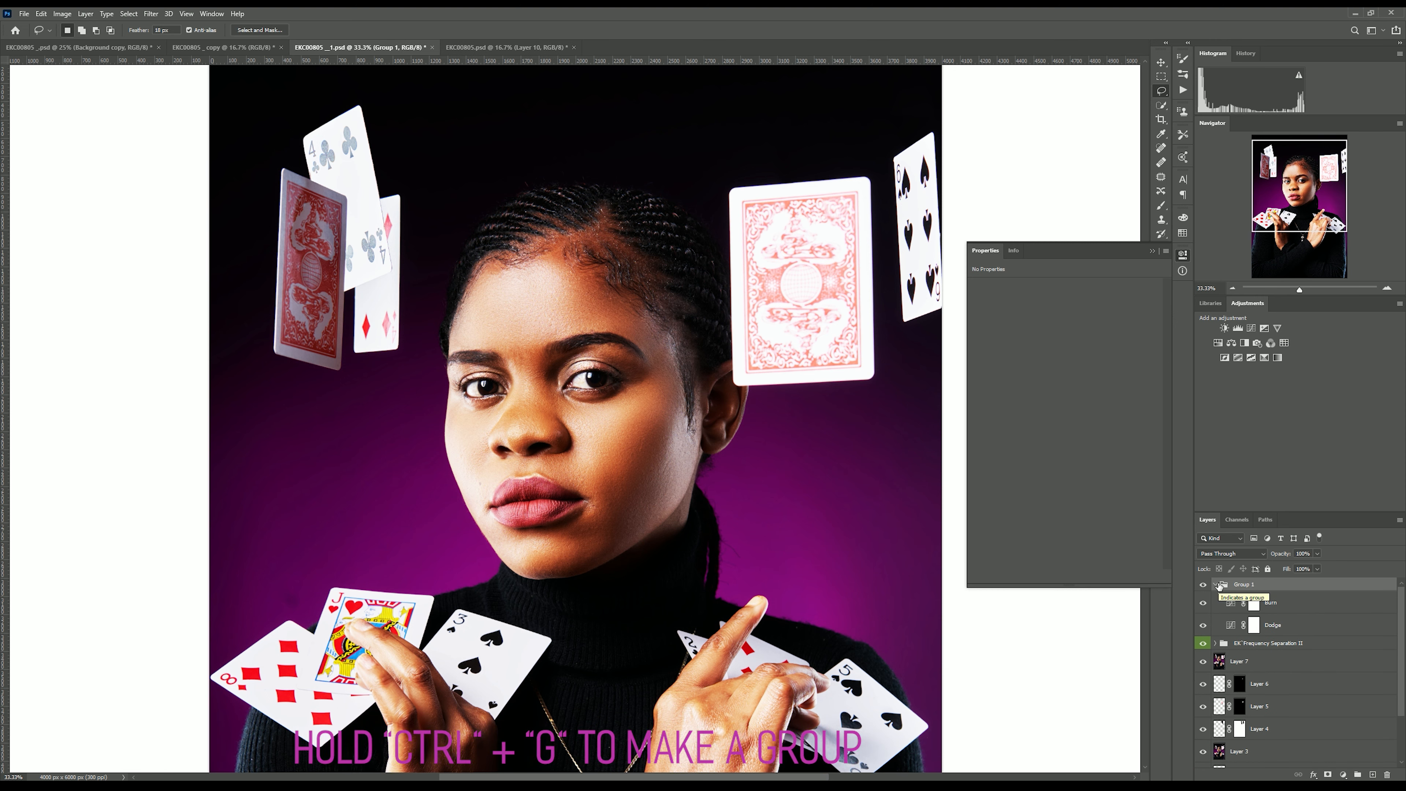
# Rename the new group as D&B.
pyautogui.rightClick(1243, 586)
pyautogui.click(1244, 586)
pyautogui.doubleClick(1244, 584)
pyautogui.write('DB')
pyautogui.write('B')
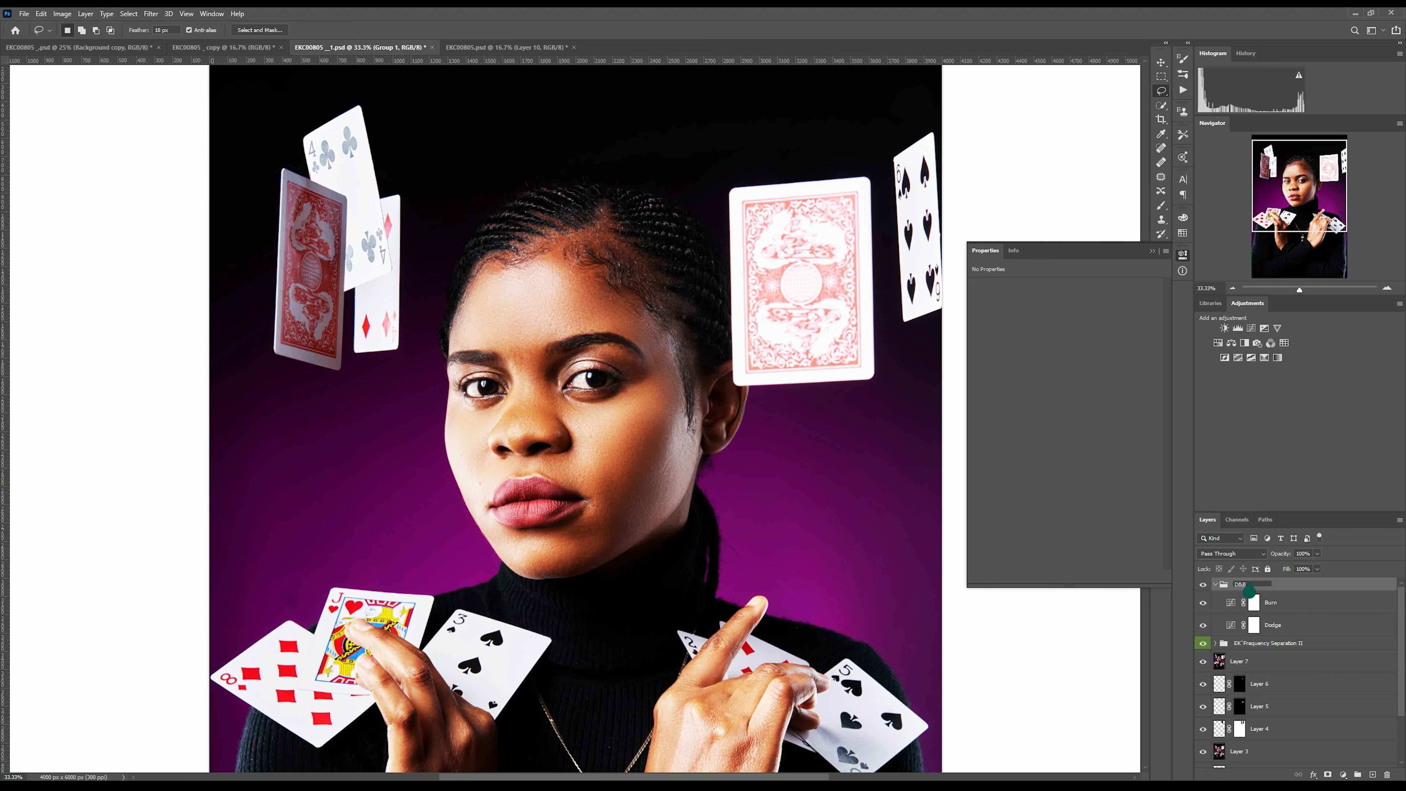
pyautogui.press('Return')
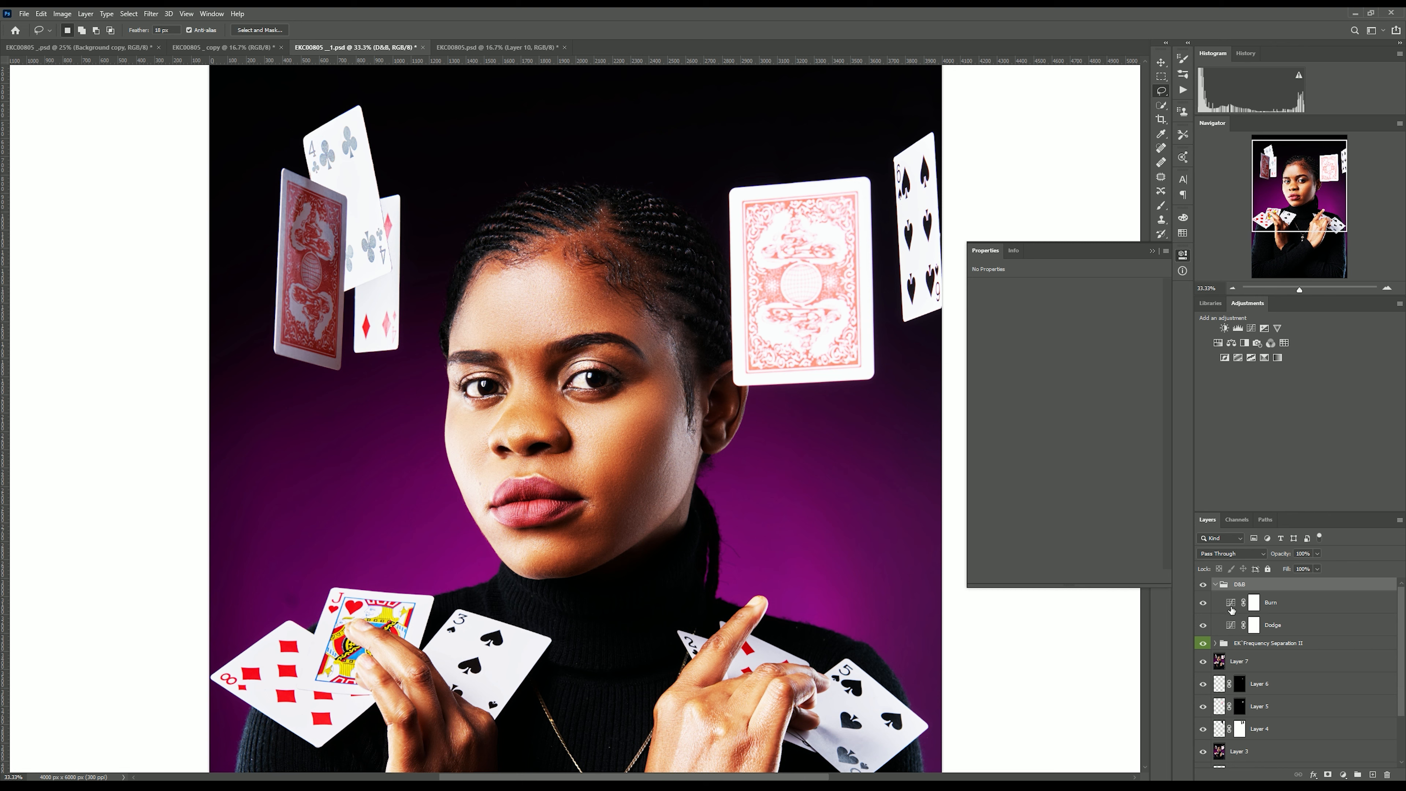
# Invert the layer masks of the Burn and Dodge layers to black.
pyautogui.click(1233, 605)
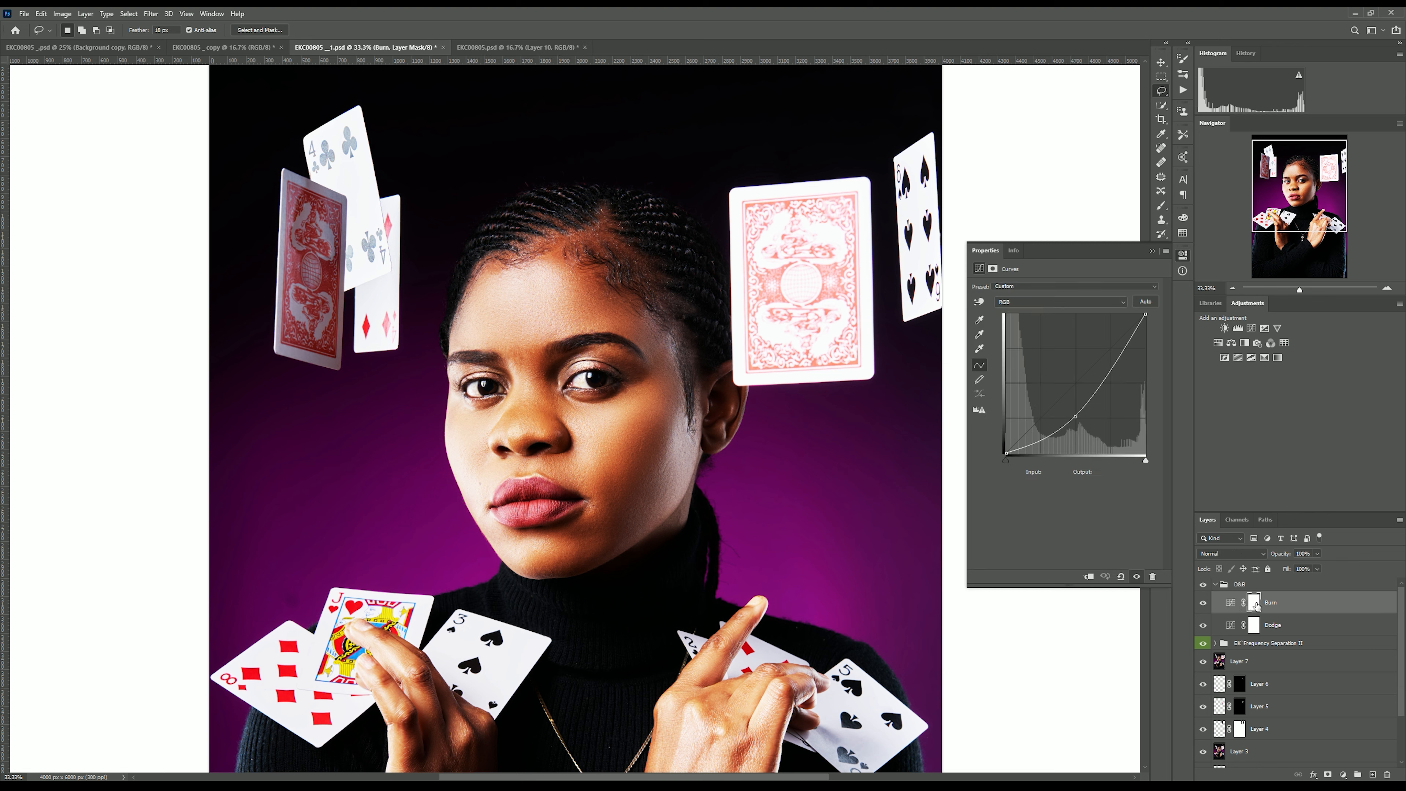
pyautogui.click(1255, 603)
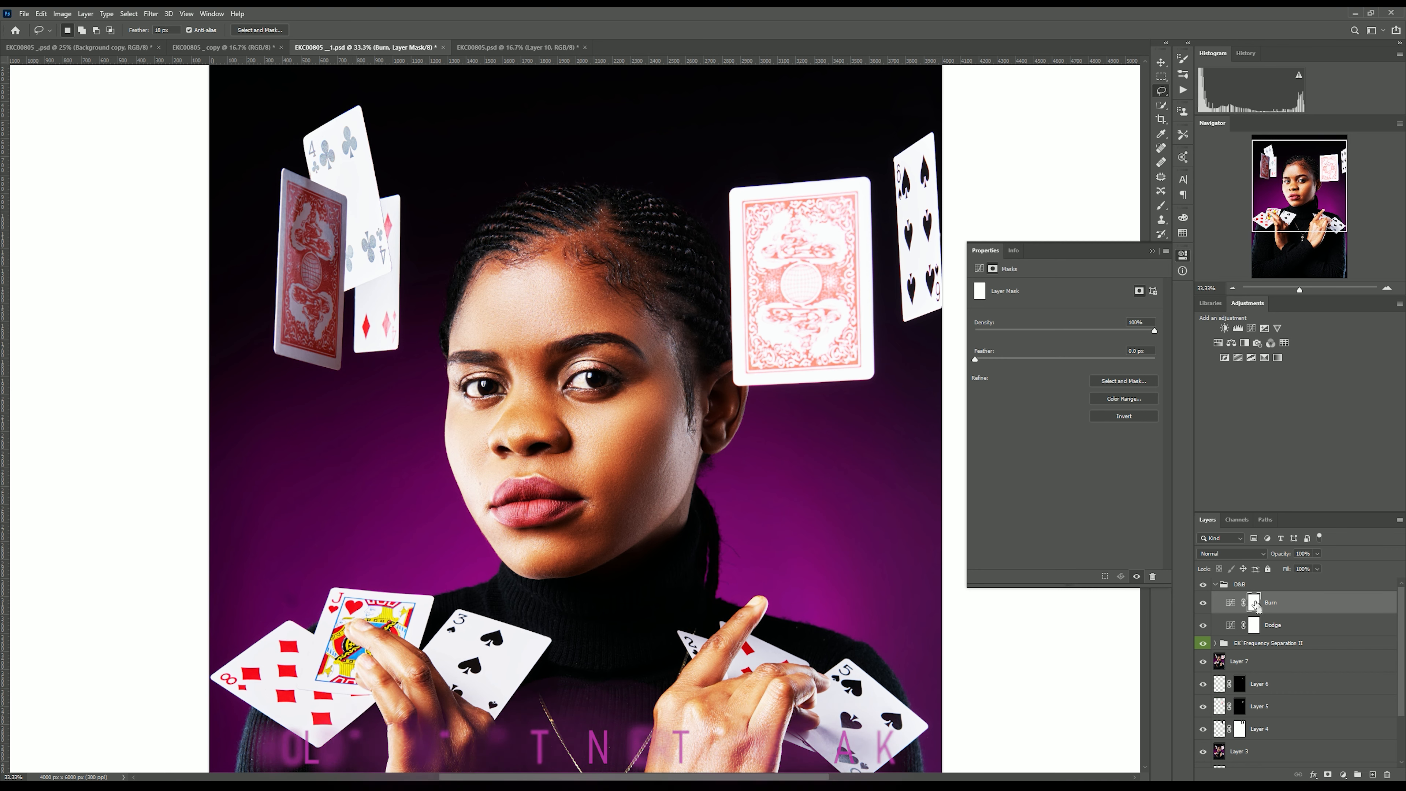
pyautogui.hotkey('ctrl', 'i')
pyautogui.click(1254, 625)
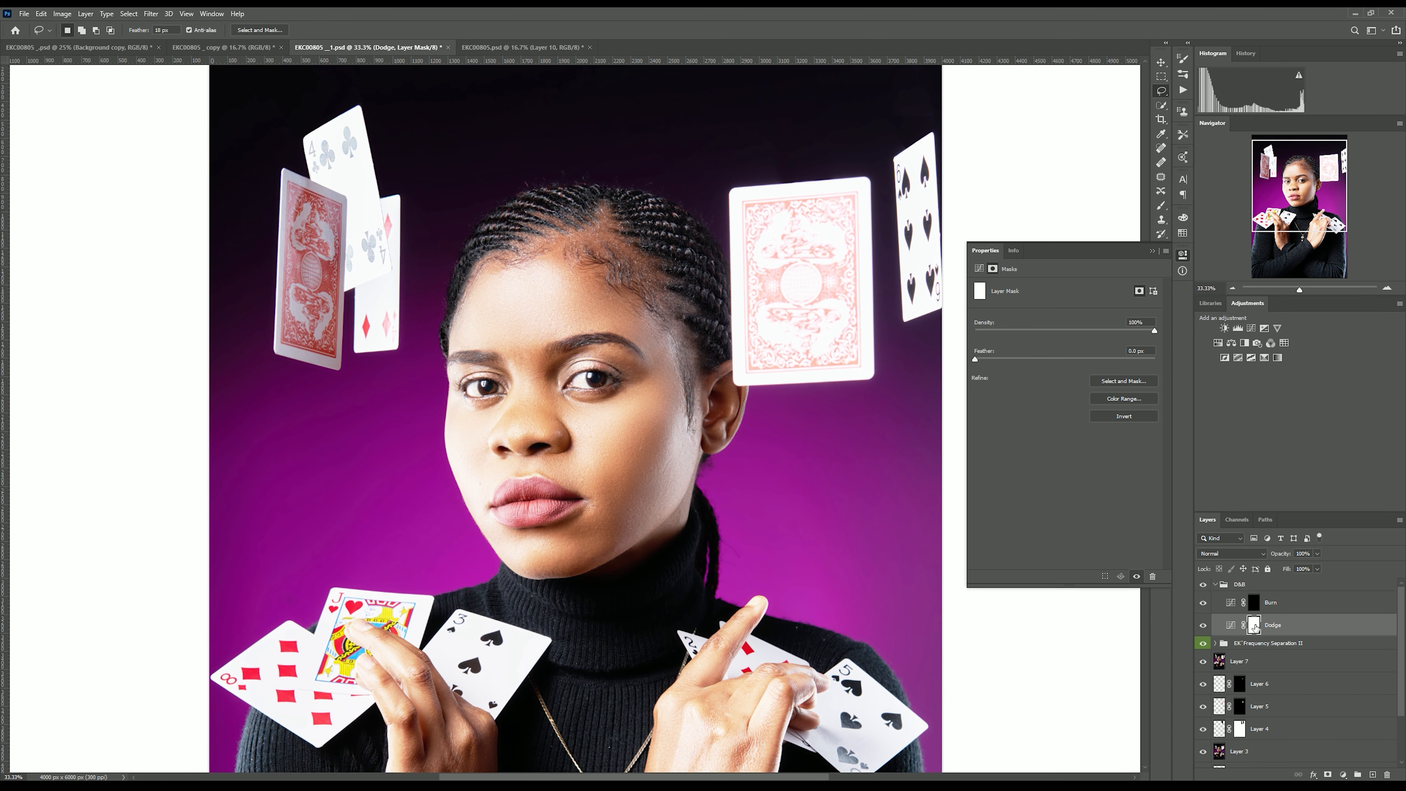
pyautogui.hotkey('ctrl', 'i')
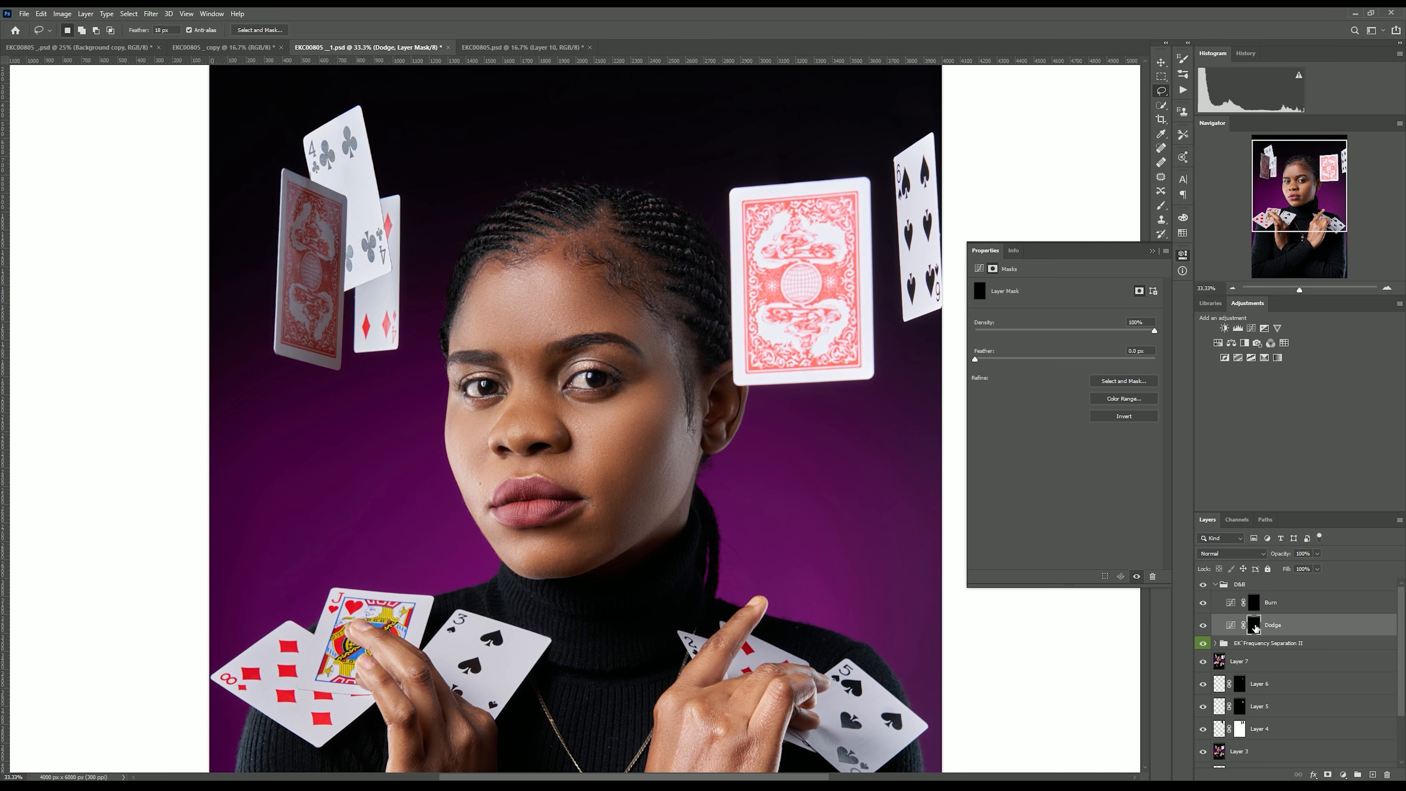
# Collapse the D&B group, add a Black & White adjustment layer on top, and lower Reds while raising Yellows.
pyautogui.click(1215, 584)
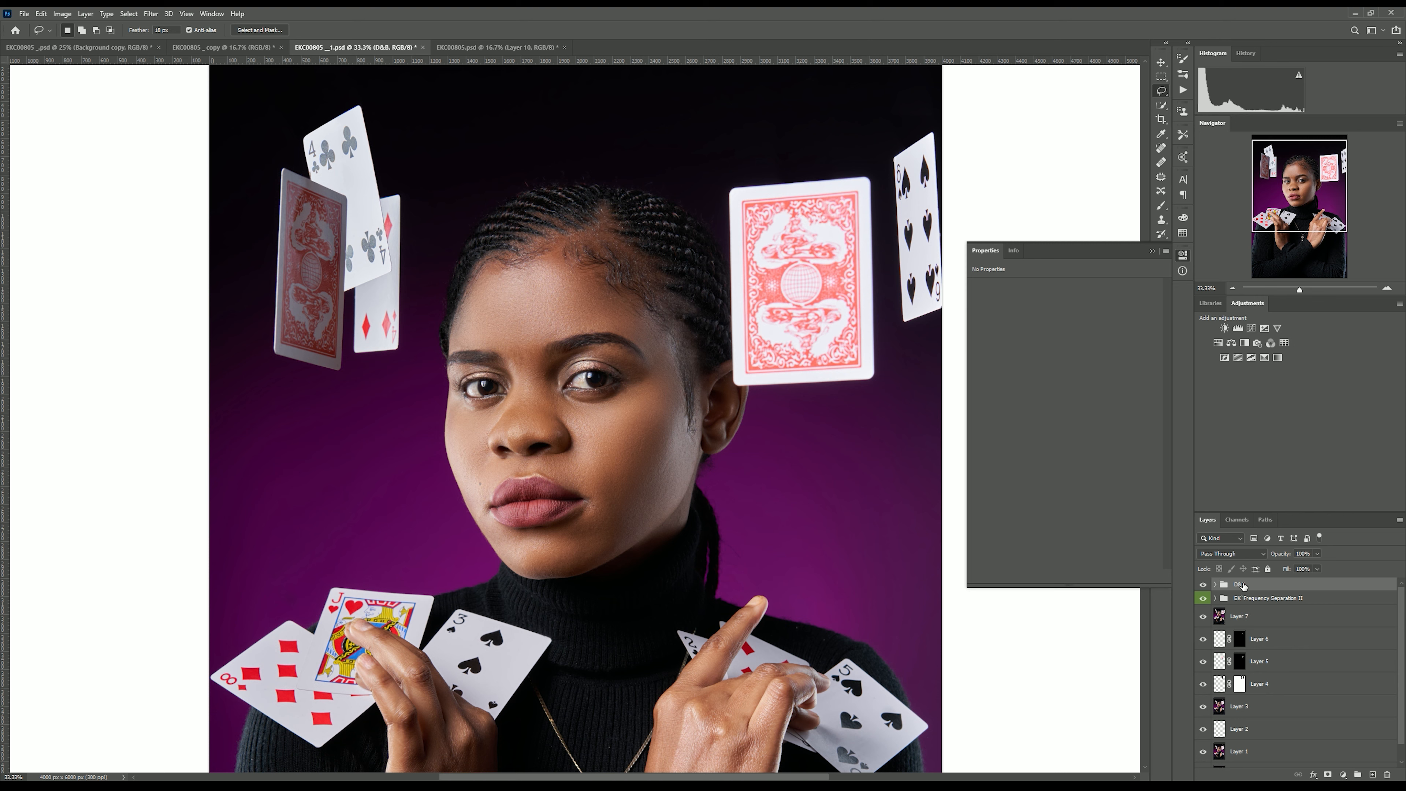
pyautogui.click(1342, 775)
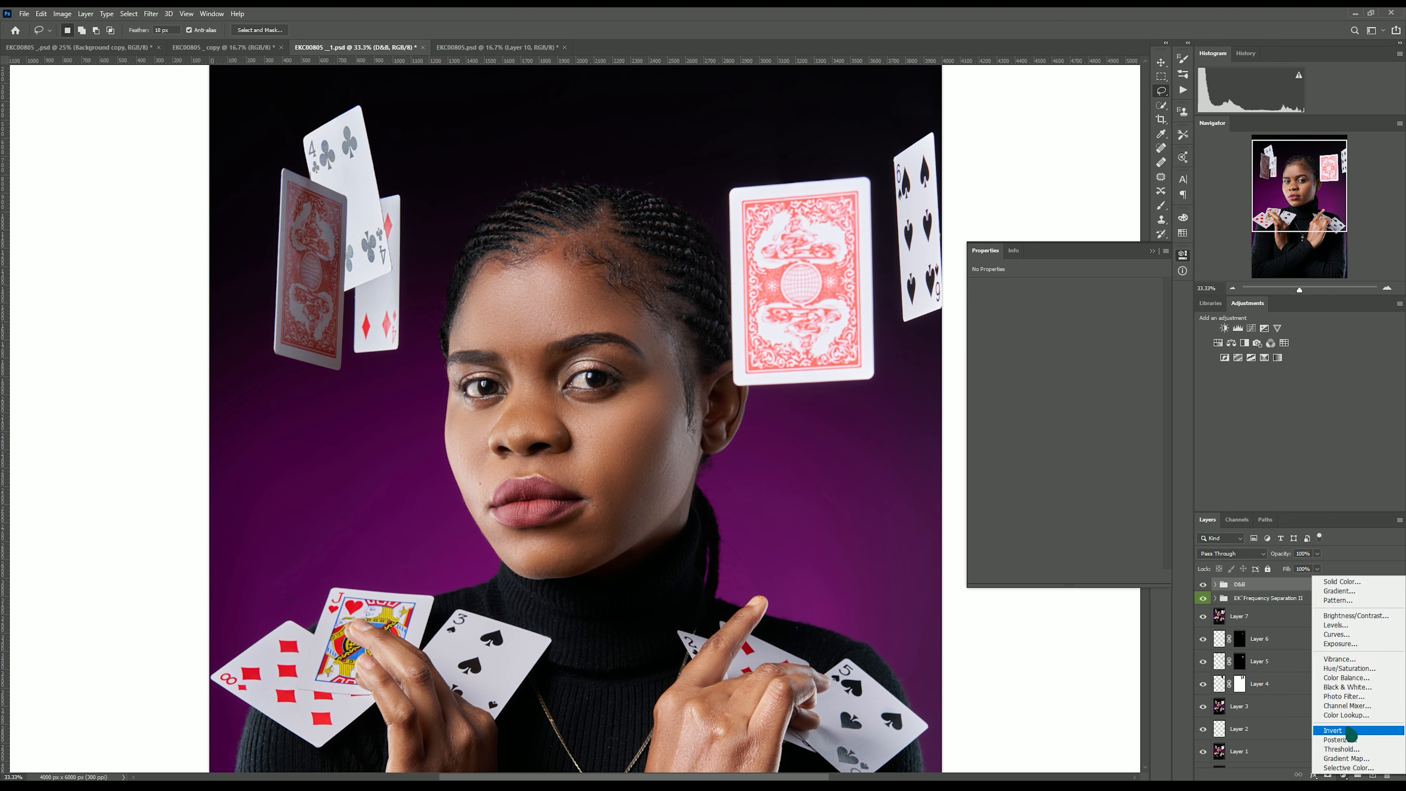
pyautogui.click(1354, 688)
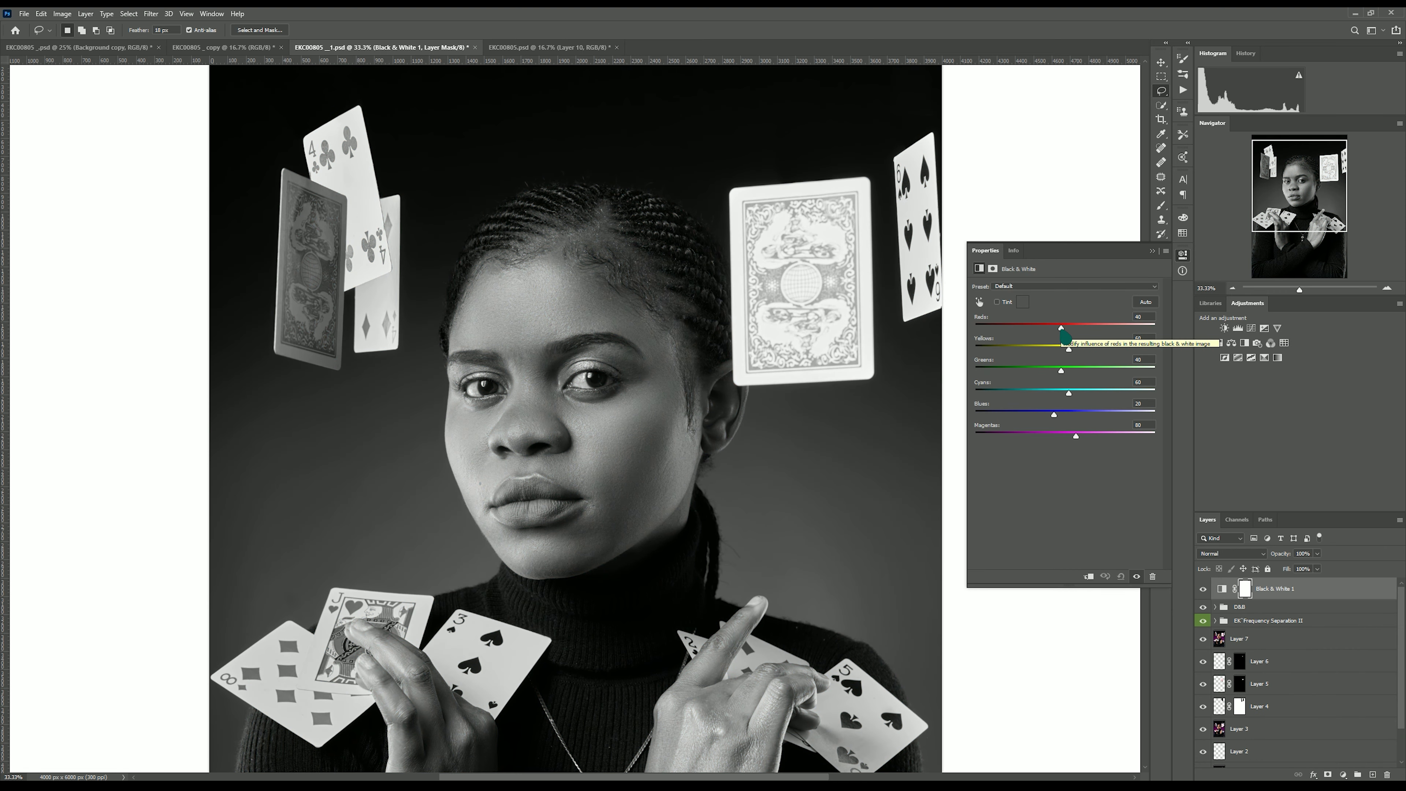
pyautogui.moveTo(1061, 328); pyautogui.dragTo(1044, 336)
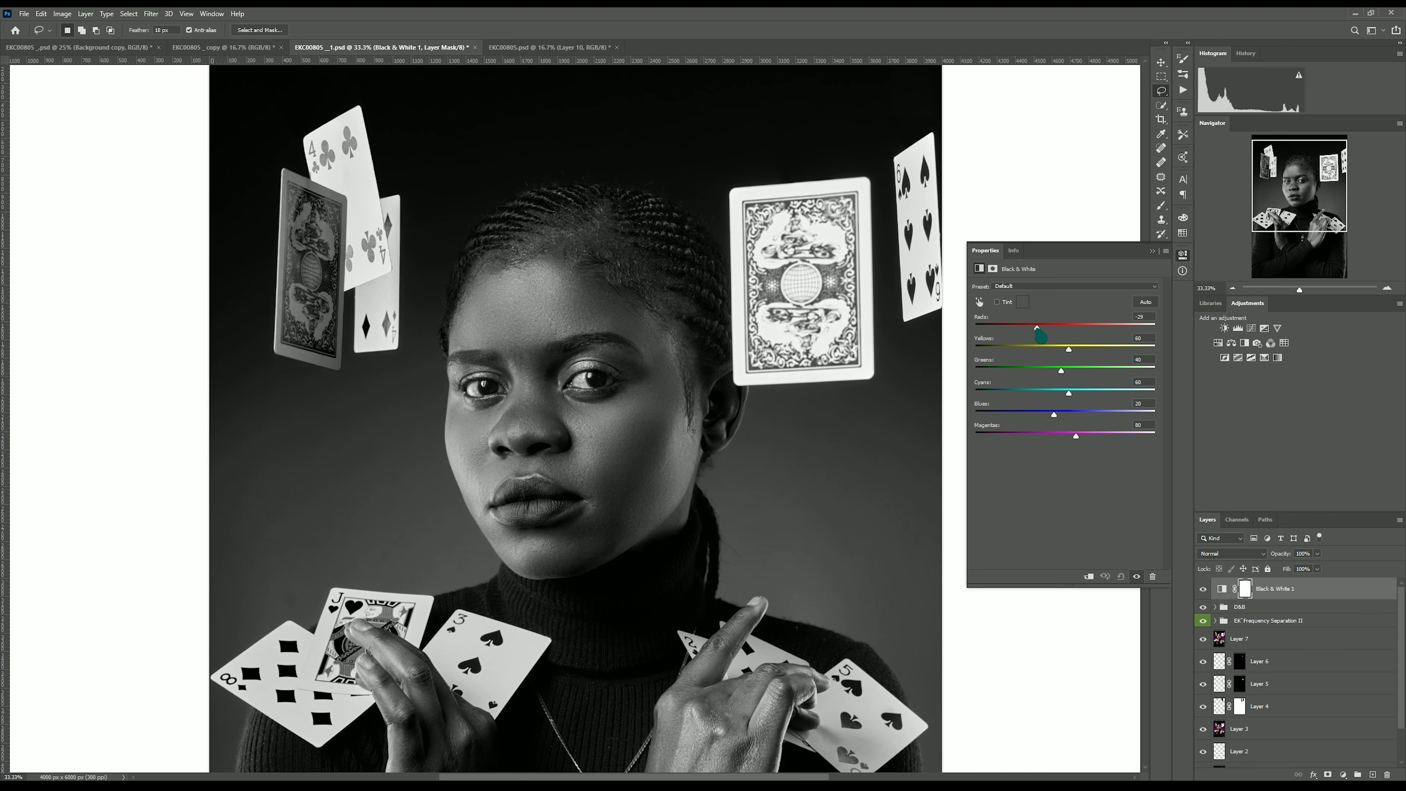
pyautogui.moveTo(1032, 335); pyautogui.dragTo(1025, 335)
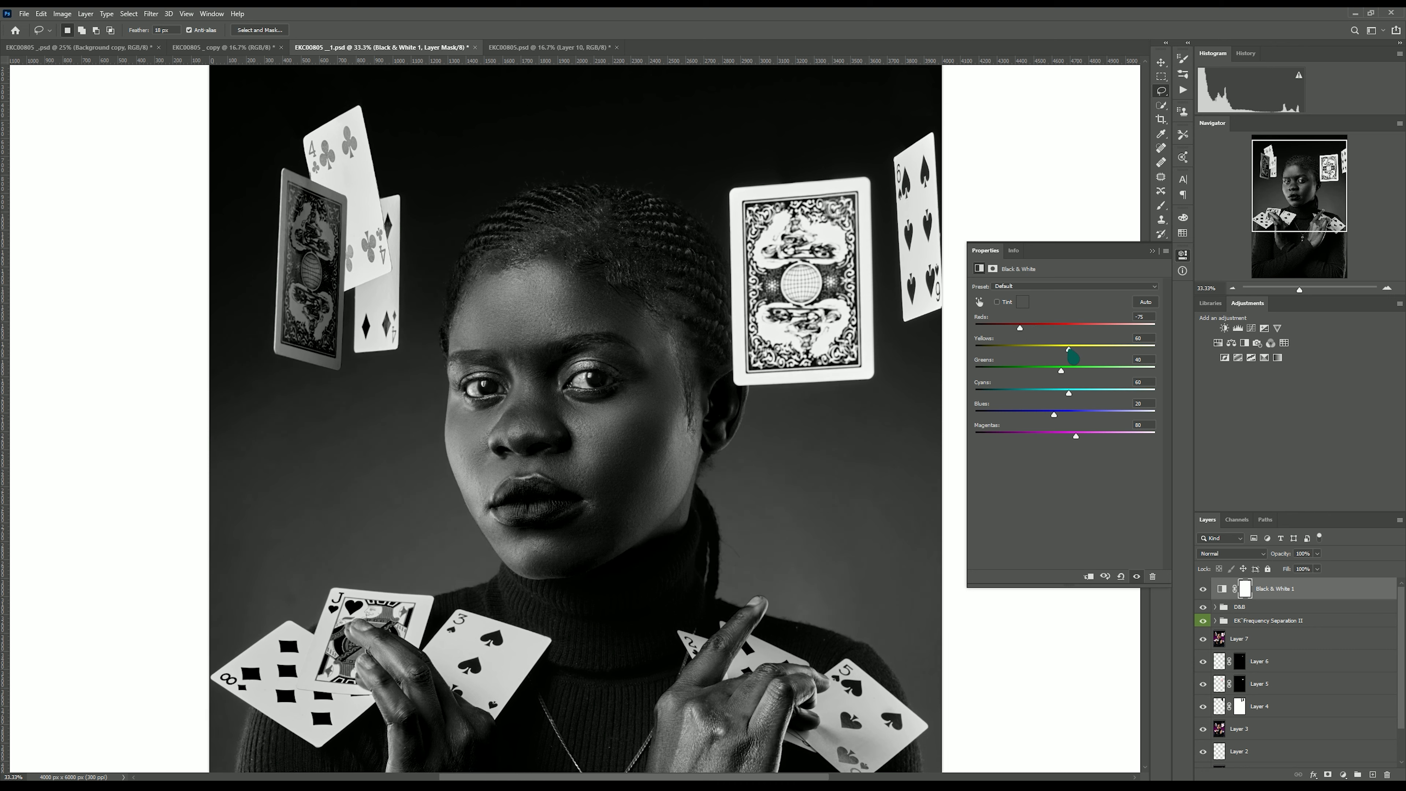
pyautogui.moveTo(1073, 358); pyautogui.dragTo(1082, 358)
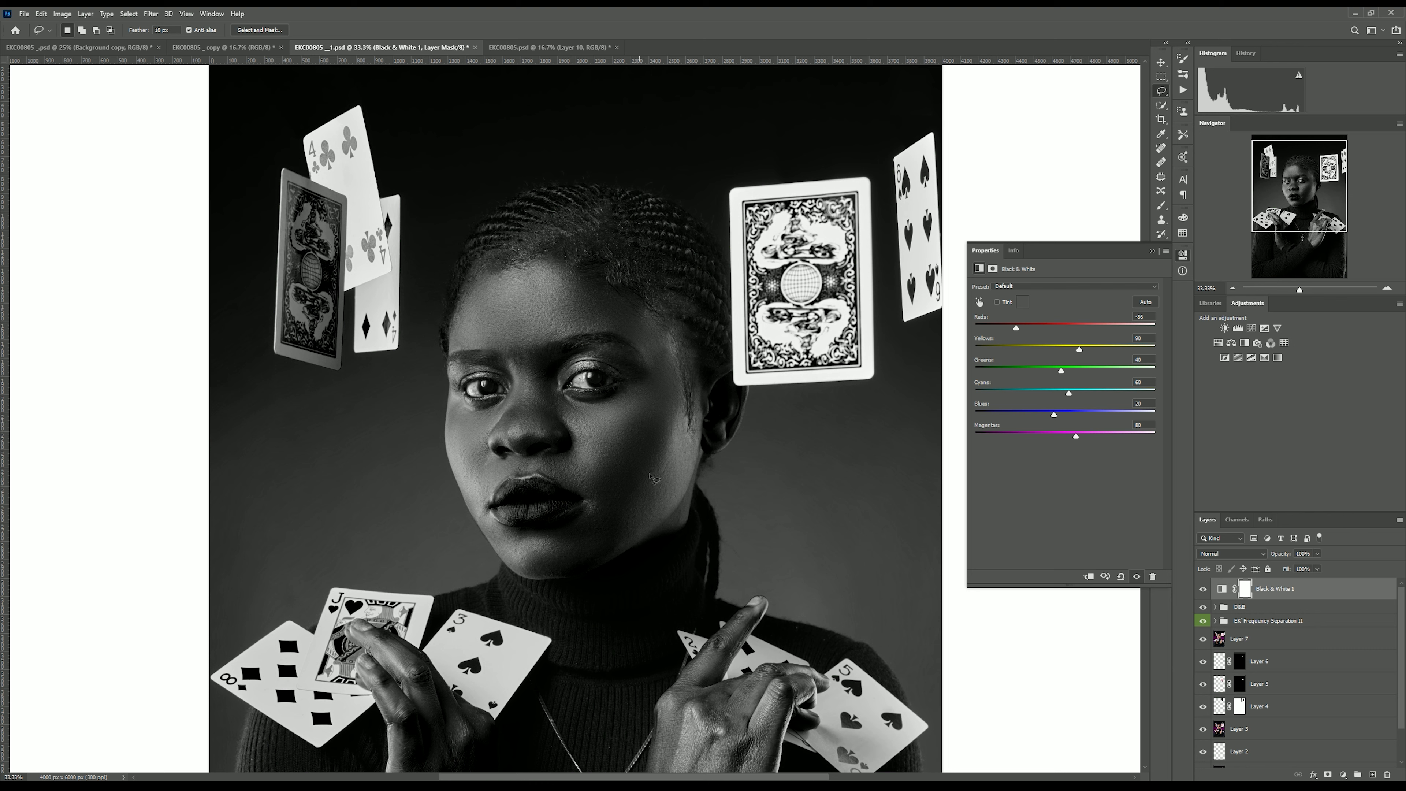
# Select the Dodge layer mask and switch to the Brush tool with flow set to 2%.
pyautogui.click(1216, 607)
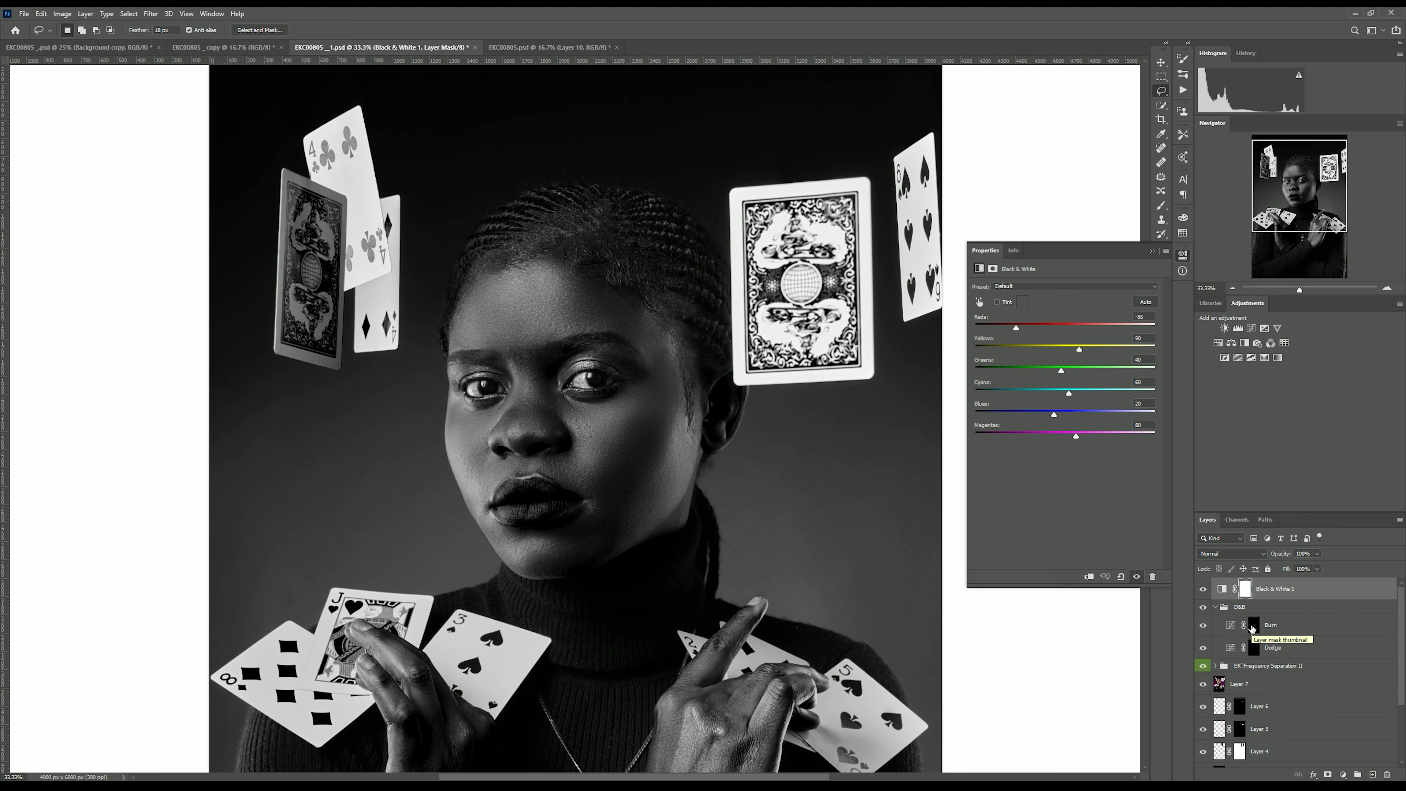
pyautogui.click(1253, 651)
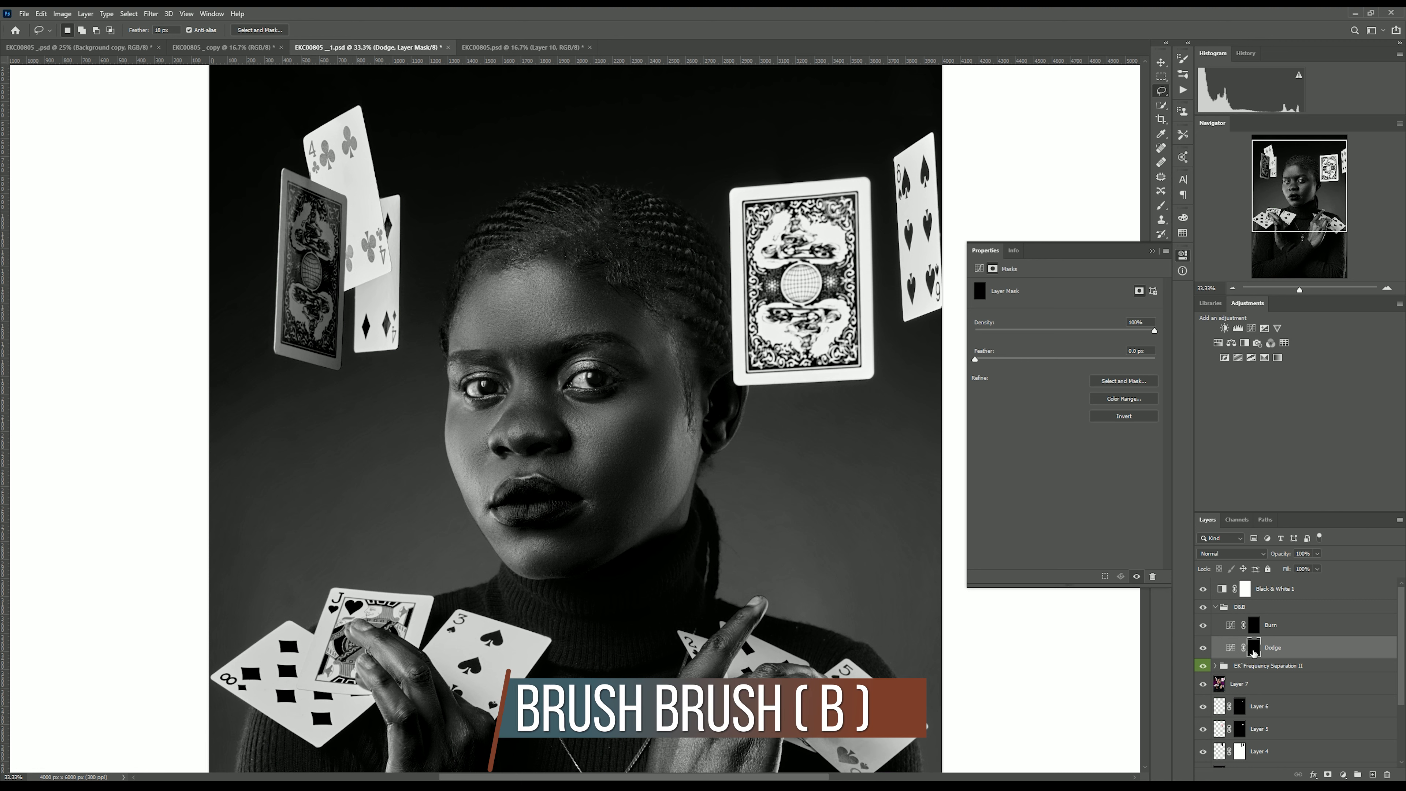
pyautogui.press('b')
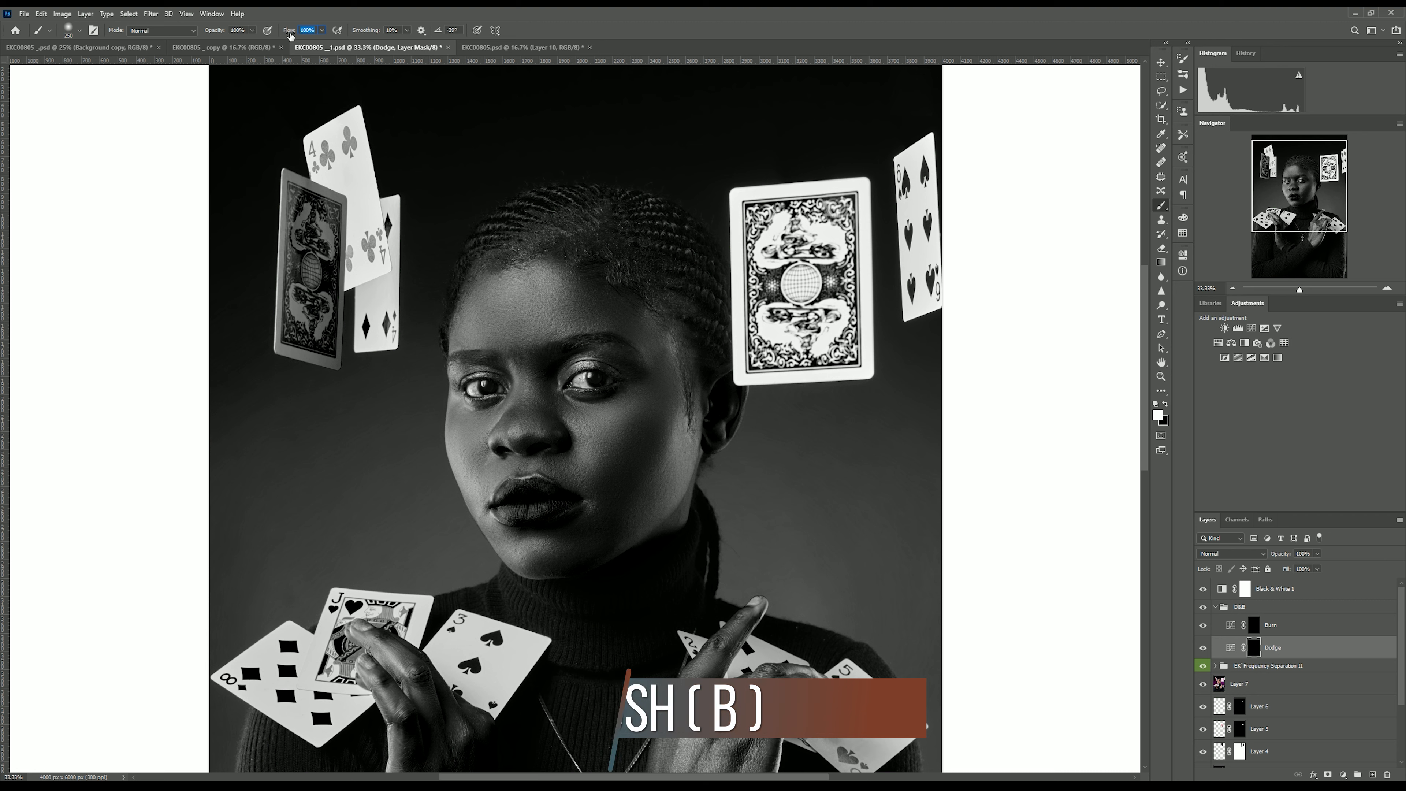
pyautogui.write('2')
pyautogui.press('Return')
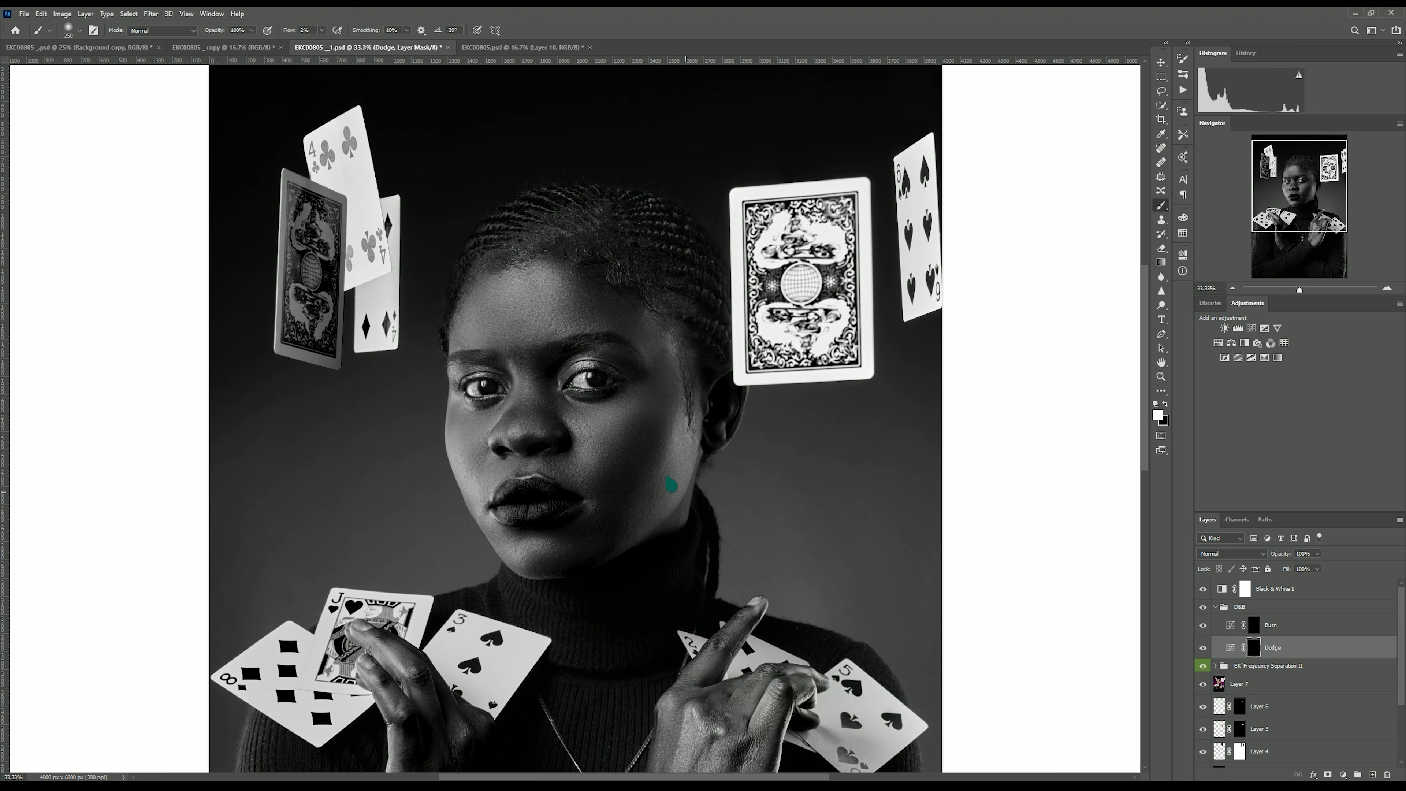
# Paint with a soft low-flow brush on the Dodge mask to brighten the nose bridge, forehead and cheek highlights.
pyautogui.press('[')
pyautogui.moveTo(567, 420)
pyautogui.mouseDown()
pyautogui.moveTo(609, 409)
pyautogui.moveTo(602, 440)
pyautogui.moveTo(627, 404)
pyautogui.moveTo(585, 472)
pyautogui.mouseUp()
pyautogui.press('[')
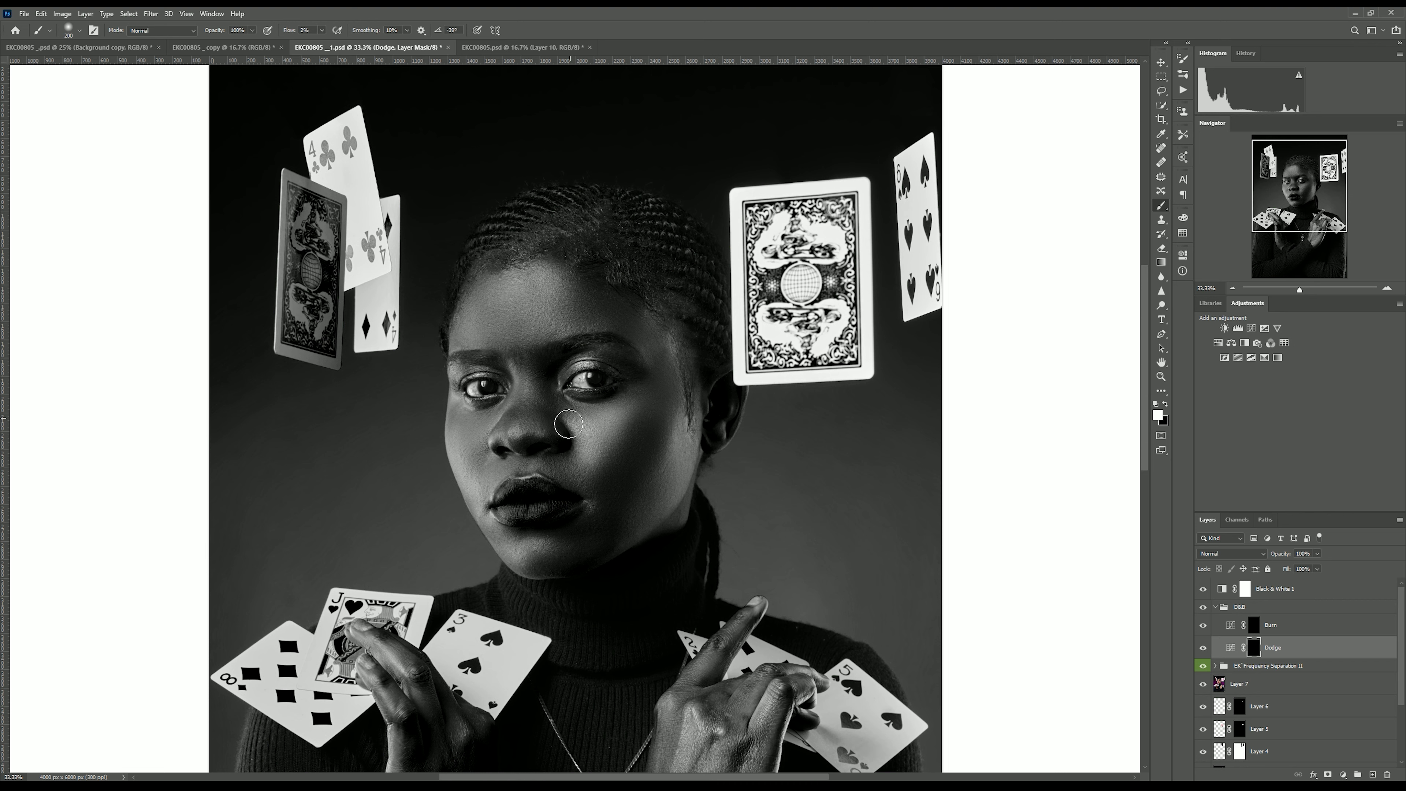
pyautogui.moveTo(579, 417)
pyautogui.mouseDown()
pyautogui.moveTo(584, 456)
pyautogui.moveTo(626, 398)
pyautogui.moveTo(604, 451)
pyautogui.moveTo(572, 419)
pyautogui.moveTo(613, 421)
pyautogui.moveTo(602, 455)
pyautogui.moveTo(570, 412)
pyautogui.moveTo(599, 442)
pyautogui.moveTo(626, 397)
pyautogui.moveTo(615, 424)
pyautogui.moveTo(628, 401)
pyautogui.moveTo(615, 422)
pyautogui.moveTo(569, 410)
pyautogui.moveTo(602, 450)
pyautogui.mouseUp()
pyautogui.press(']')
pyautogui.press(']')
pyautogui.moveTo(540, 295)
pyautogui.mouseDown()
pyautogui.moveTo(475, 299)
pyautogui.moveTo(539, 280)
pyautogui.moveTo(549, 302)
pyautogui.moveTo(562, 294)
pyautogui.moveTo(560, 317)
pyautogui.moveTo(513, 298)
pyautogui.moveTo(561, 310)
pyautogui.moveTo(478, 318)
pyautogui.mouseUp()
pyautogui.press(']')
pyautogui.press('[')
pyautogui.press('[')
pyautogui.moveTo(693, 455)
pyautogui.mouseDown()
pyautogui.moveTo(690, 424)
pyautogui.moveTo(633, 524)
pyautogui.moveTo(681, 432)
pyautogui.mouseUp()
pyautogui.moveTo(484, 445); pyautogui.dragTo(471, 442)
pyautogui.press('[')
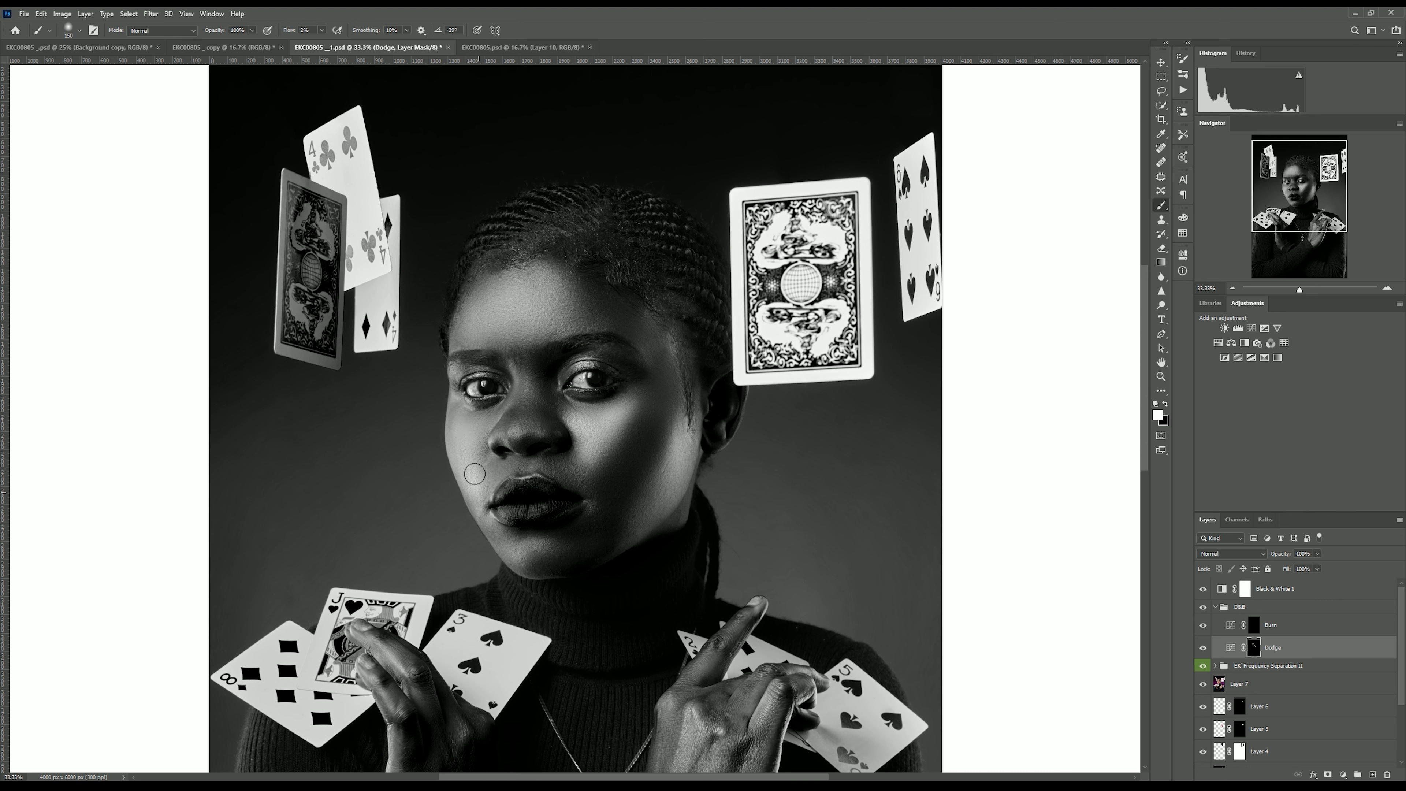
pyautogui.press(']')
pyautogui.press(']')
# Hide the black-and-white helper and compare the image with the D&B group toggled off and on.
pyautogui.click(1203, 590)
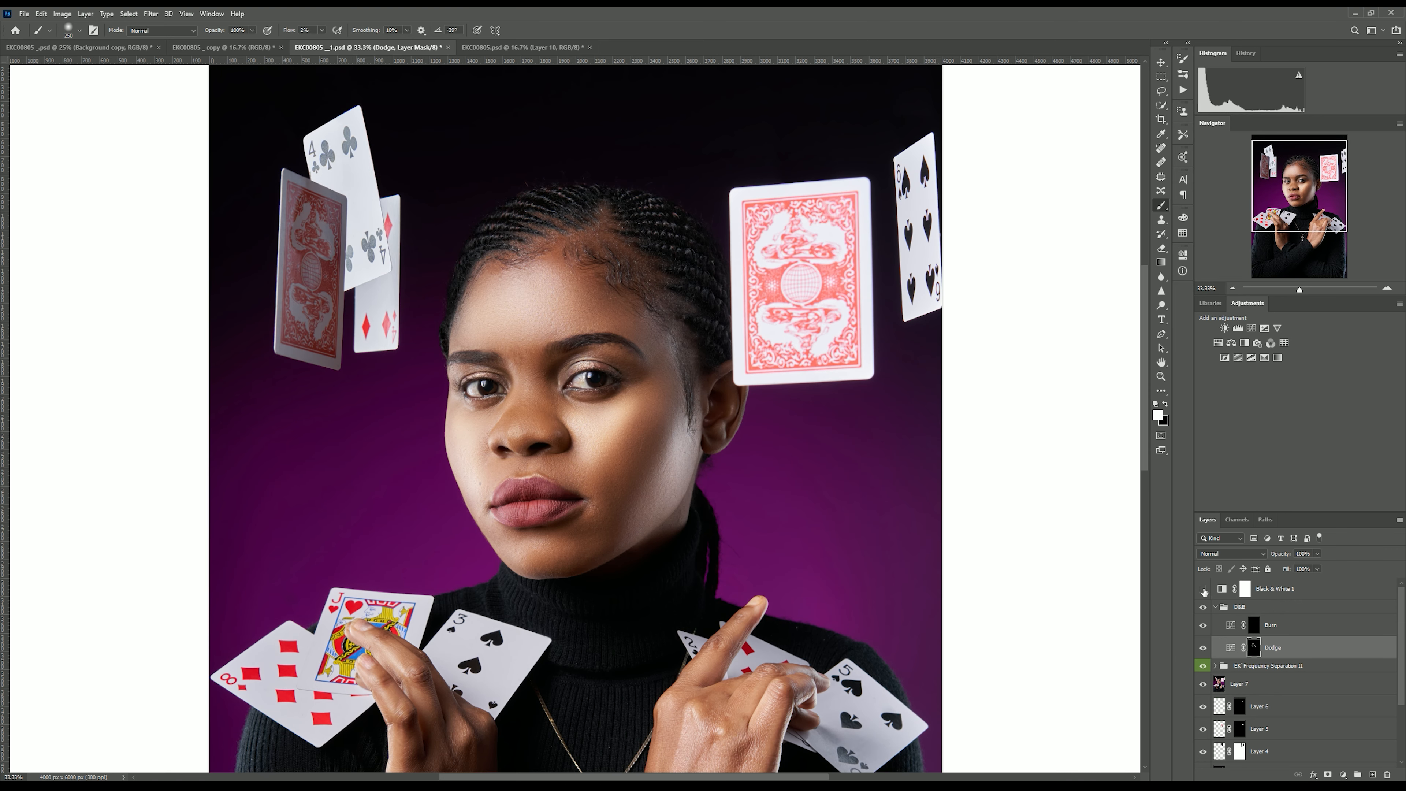
pyautogui.click(1204, 608)
pyautogui.click(1204, 609)
pyautogui.click(1204, 589)
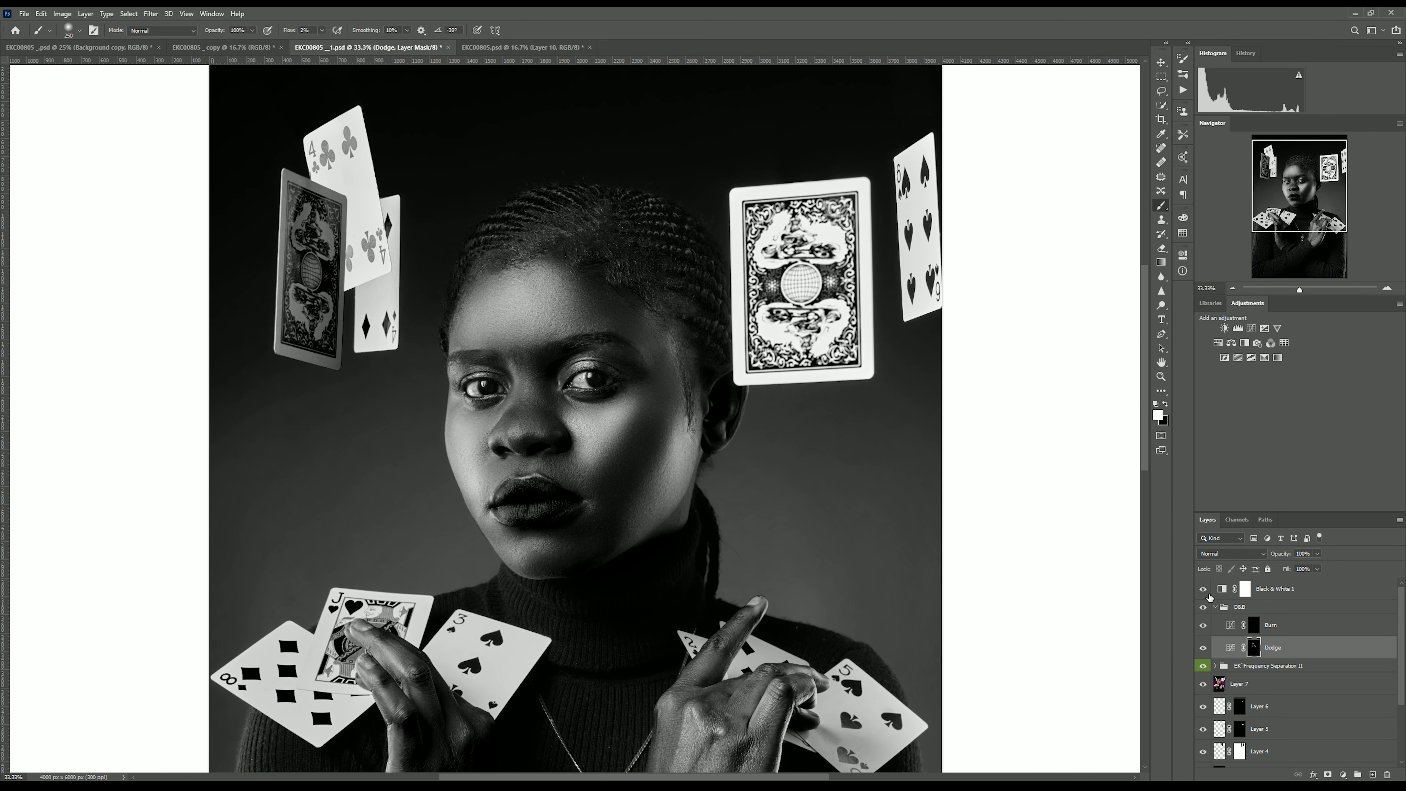
# Select the Burn layer mask and paint shadows below the lips, beside the nose and along the jaw.
pyautogui.click(1254, 624)
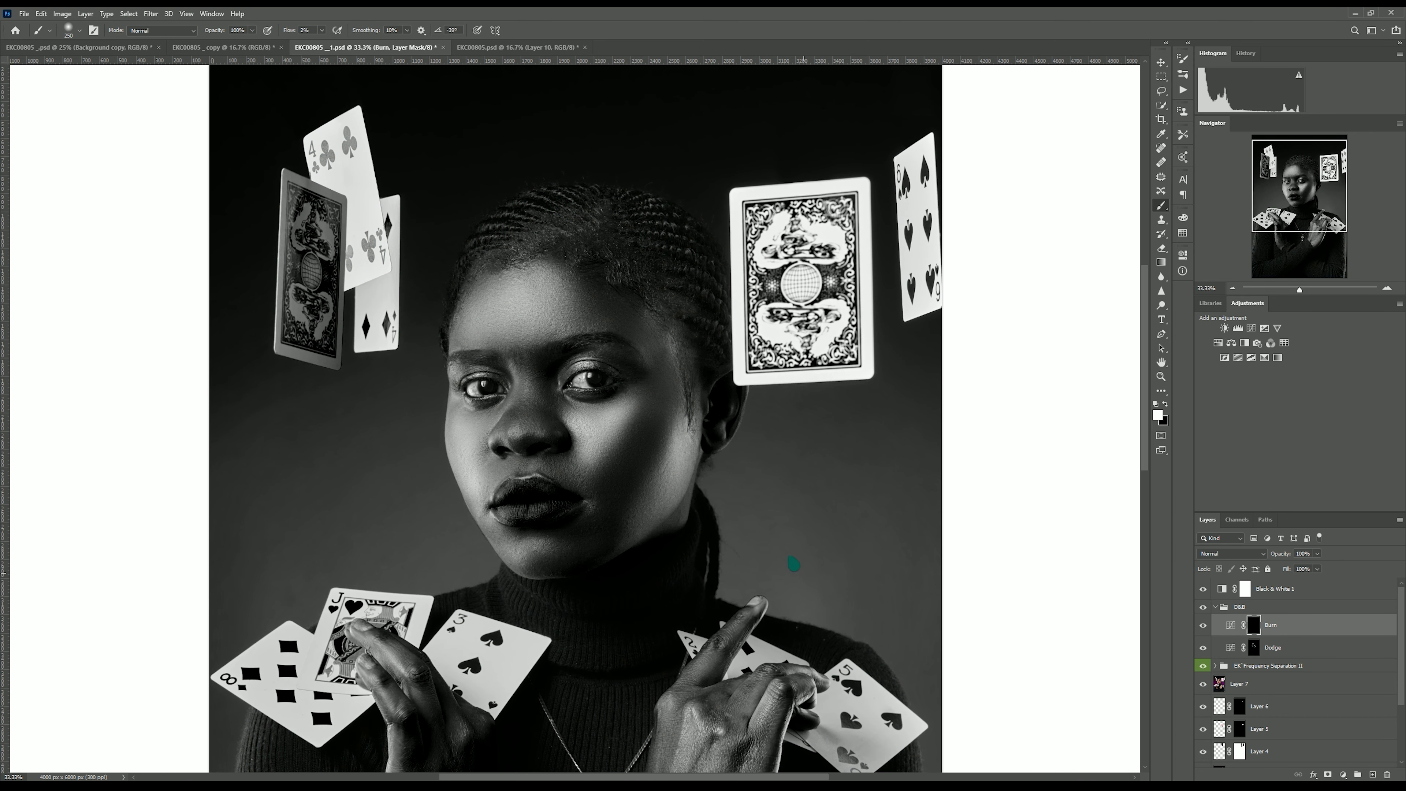
pyautogui.press(']')
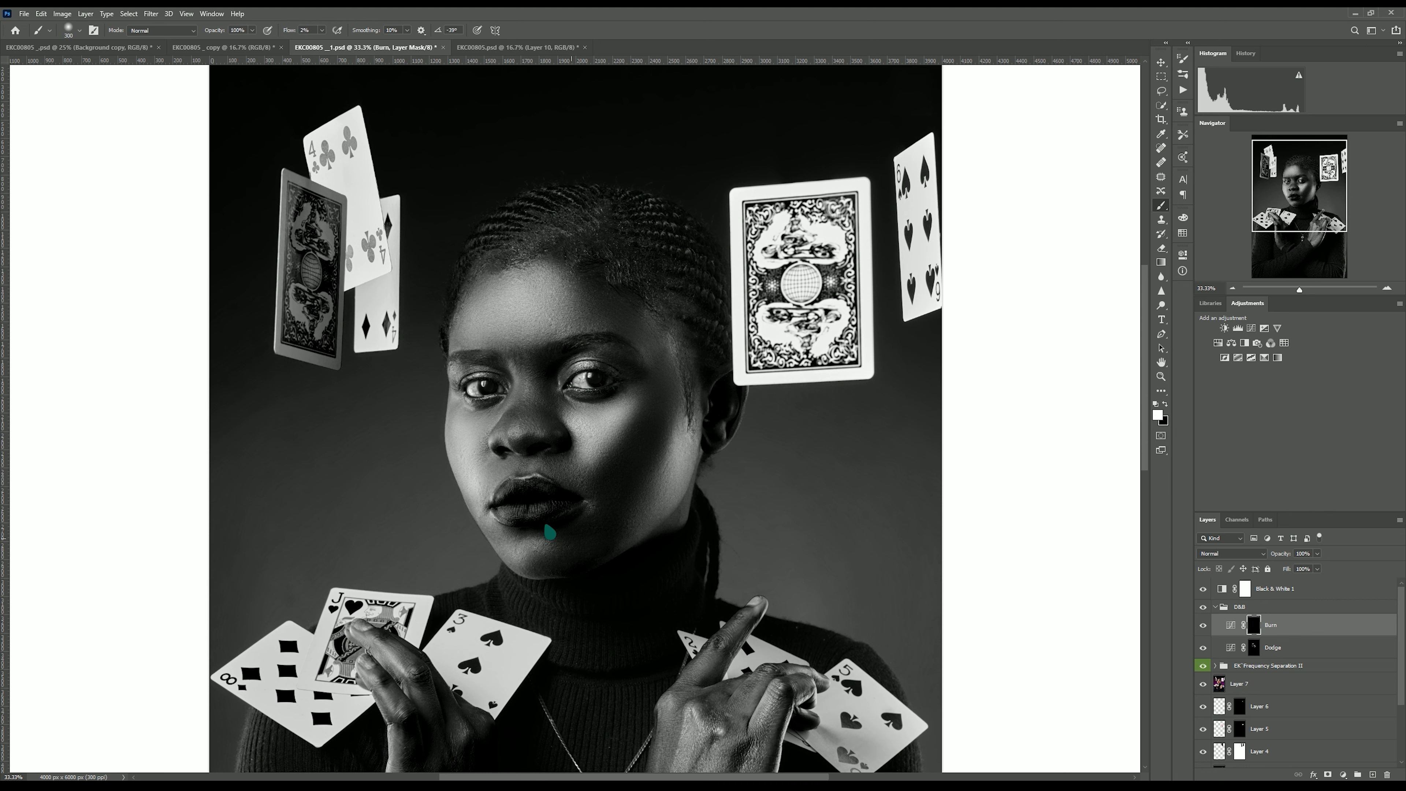
pyautogui.moveTo(515, 532); pyautogui.dragTo(563, 509)
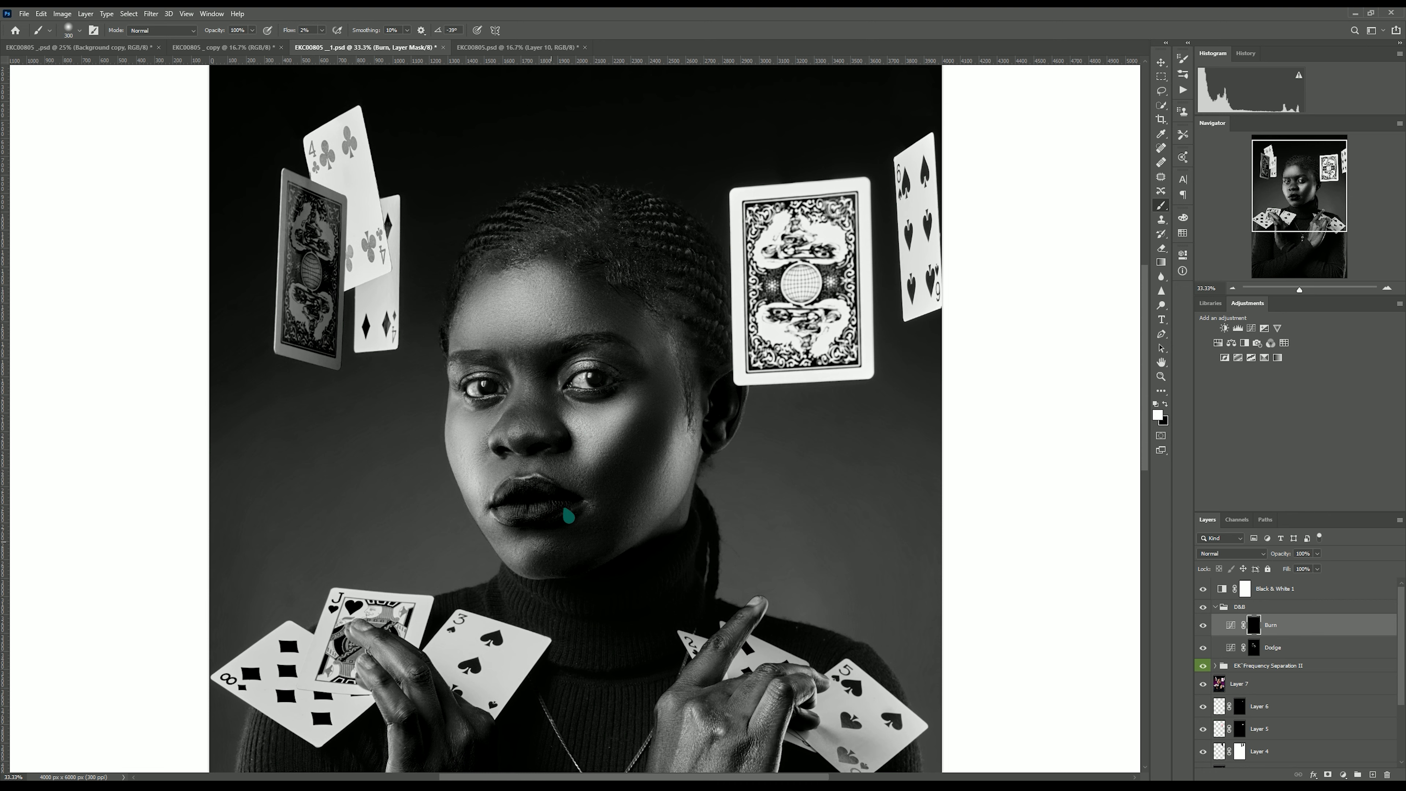
pyautogui.press('[')
pyautogui.press('[')
pyautogui.press('[')
pyautogui.moveTo(529, 414)
pyautogui.mouseDown()
pyautogui.moveTo(516, 431)
pyautogui.moveTo(528, 395)
pyautogui.moveTo(551, 431)
pyautogui.moveTo(528, 426)
pyautogui.moveTo(531, 350)
pyautogui.mouseUp()
pyautogui.press(']')
pyautogui.press(']')
pyautogui.press(']')
pyautogui.moveTo(617, 276)
pyautogui.mouseDown()
pyautogui.moveTo(580, 271)
pyautogui.moveTo(626, 329)
pyautogui.mouseUp()
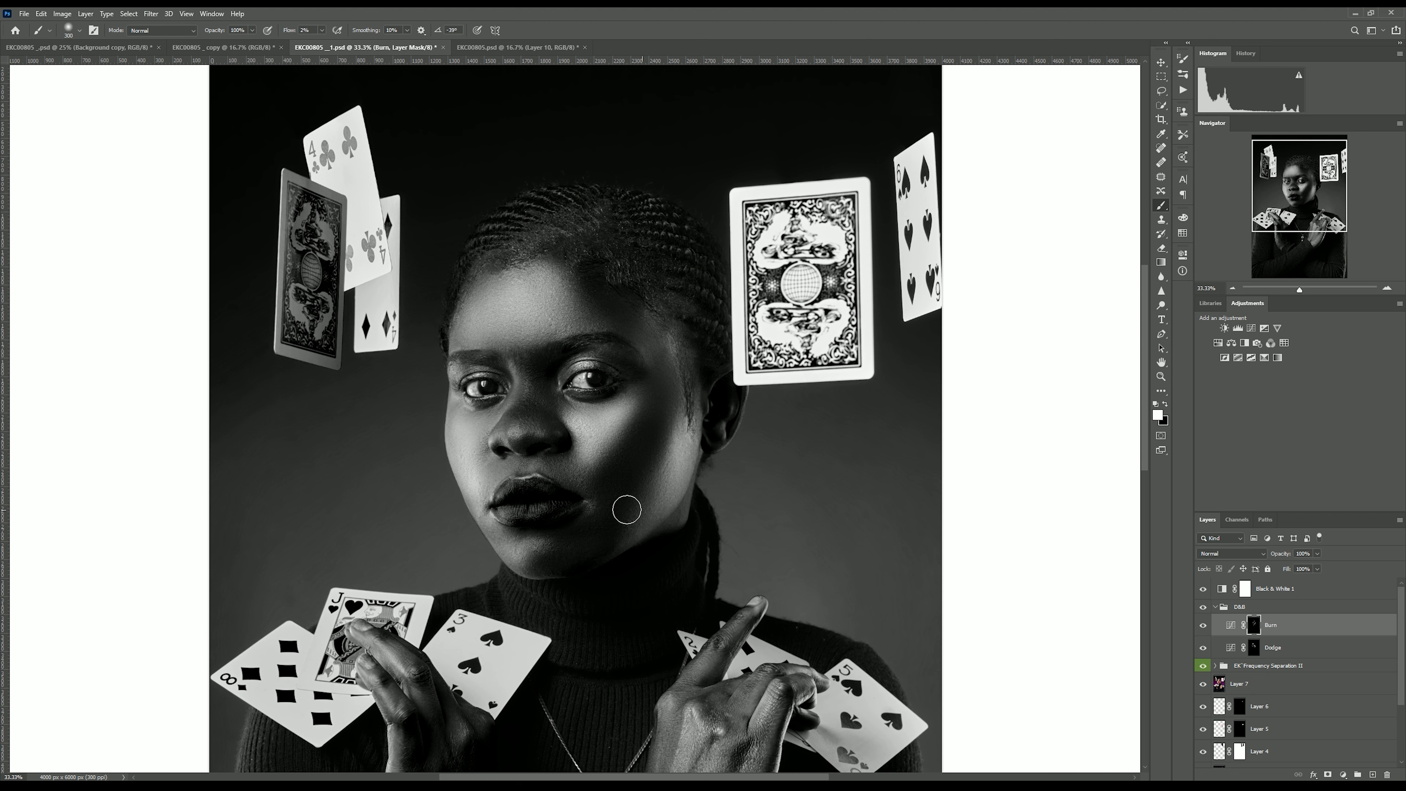
pyautogui.moveTo(626, 510)
pyautogui.mouseDown()
pyautogui.moveTo(569, 559)
pyautogui.moveTo(541, 545)
pyautogui.moveTo(568, 544)
pyautogui.moveTo(620, 465)
pyautogui.moveTo(647, 371)
pyautogui.moveTo(649, 414)
pyautogui.moveTo(607, 498)
pyautogui.mouseUp()
pyautogui.press(']')
# Hide the black-and-white helper and compare the colour image with the D&B group toggled off and on.
pyautogui.click(1203, 589)
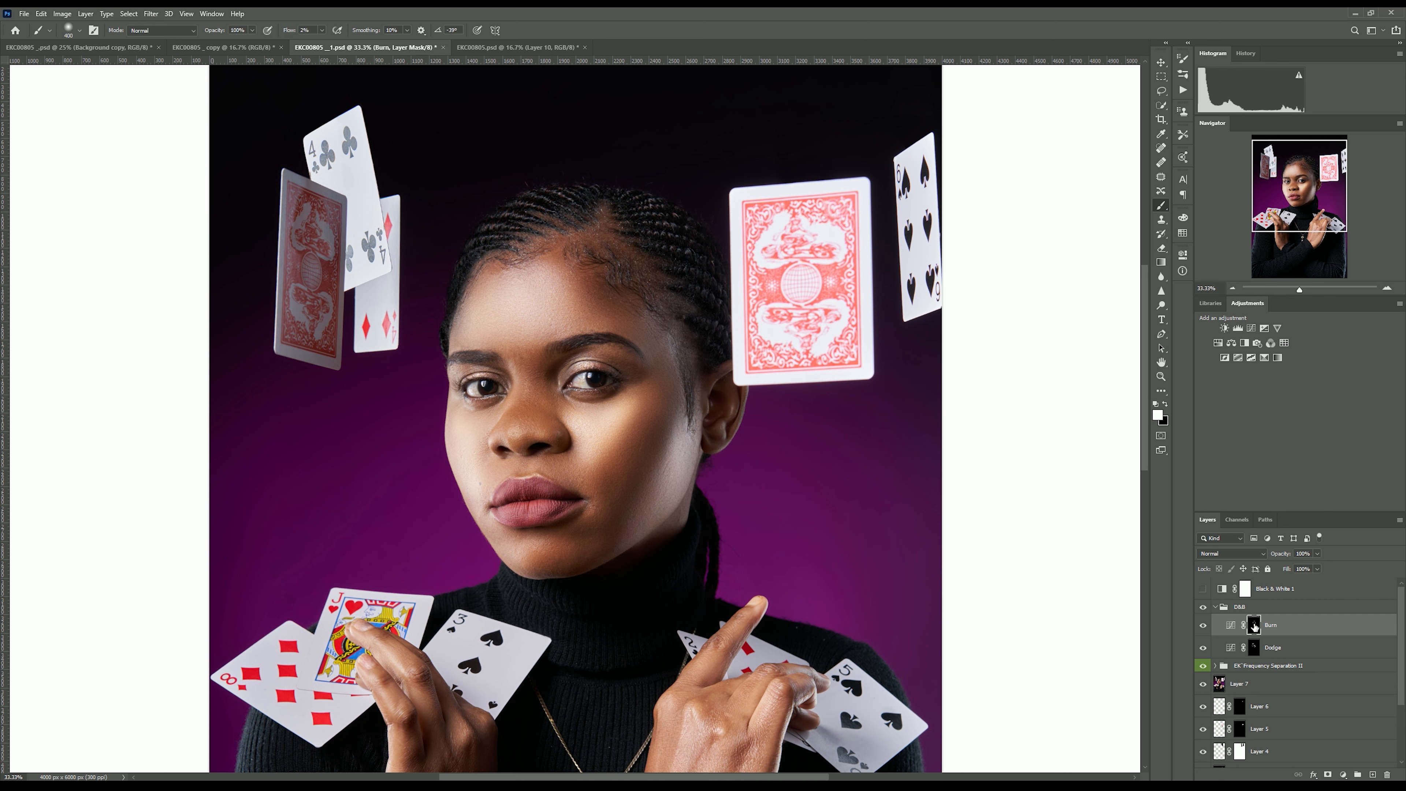
pyautogui.click(1166, 405)
pyautogui.press('[')
pyautogui.press('[')
pyautogui.click(321, 30)
pyautogui.moveTo(323, 44); pyautogui.dragTo(435, 75)
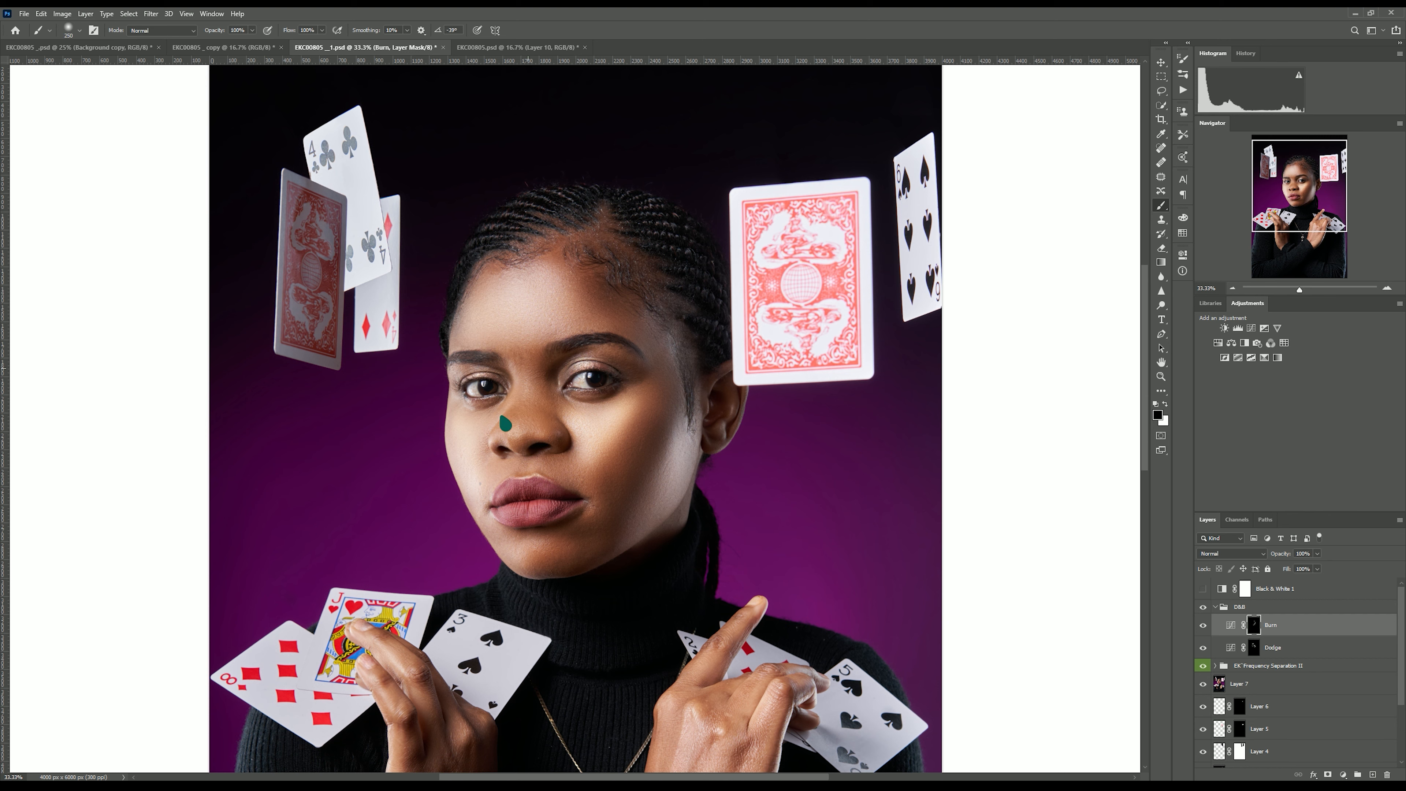
pyautogui.click(1203, 607)
pyautogui.click(1203, 607)
pyautogui.click(1165, 405)
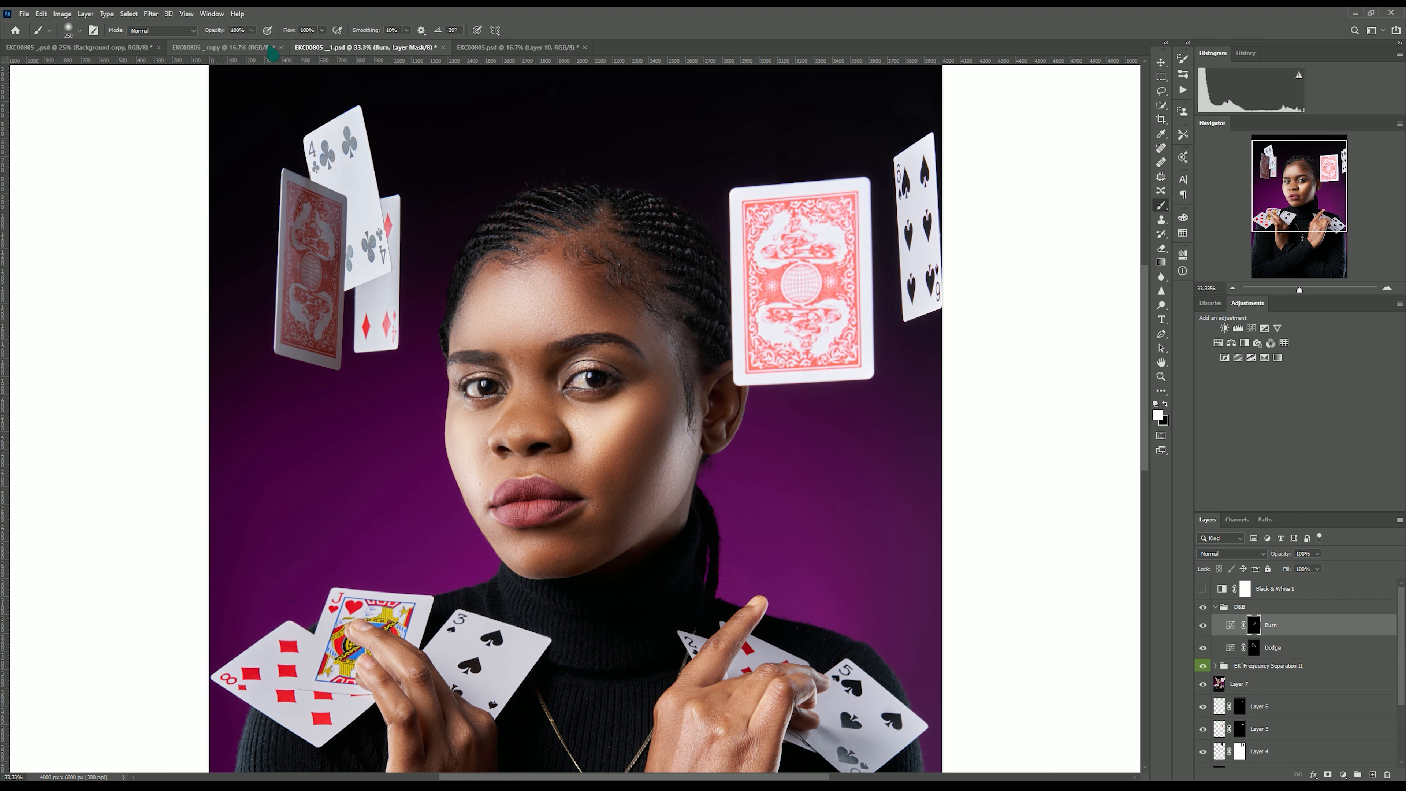
pyautogui.click(311, 31)
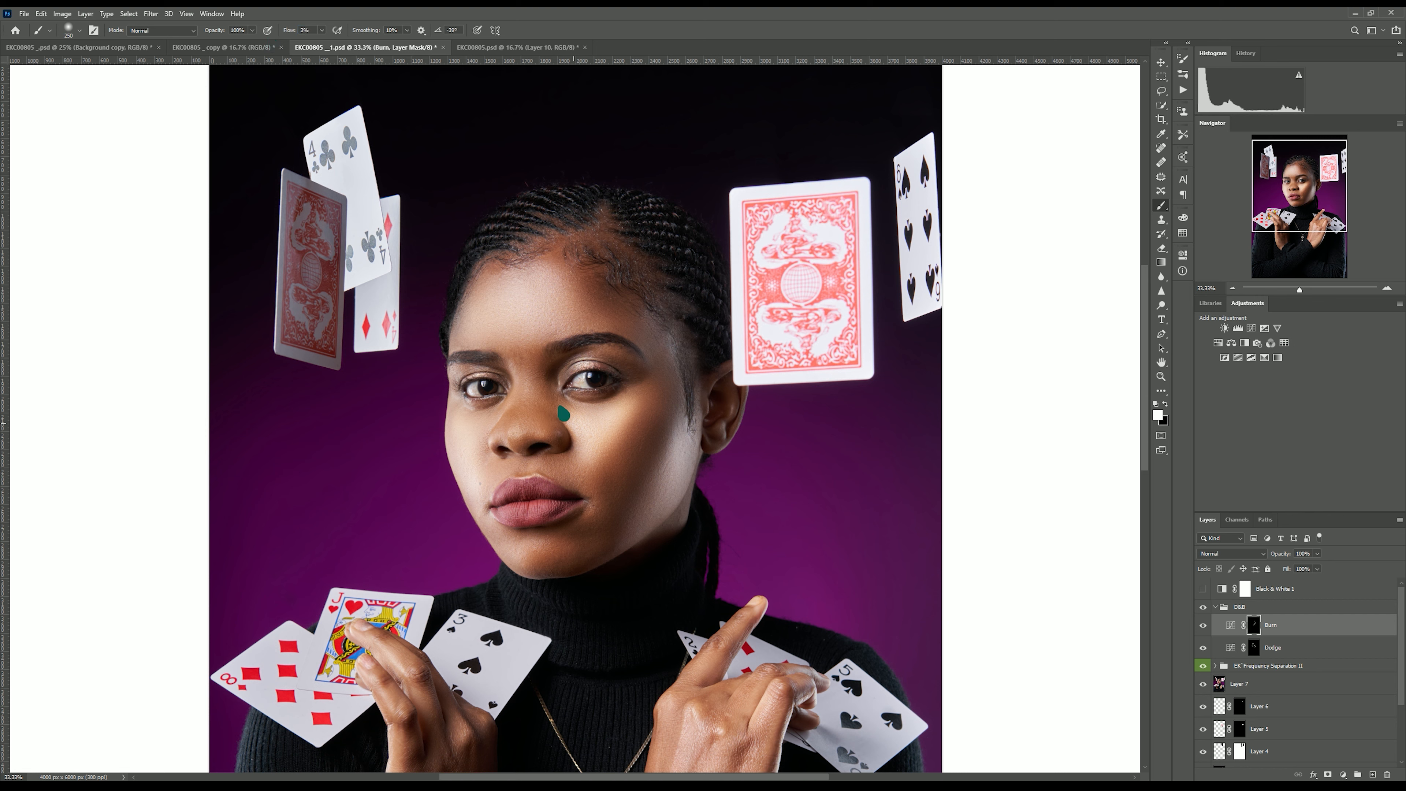
# Select the Dodge layer mask and brighten the nose bridge, under-eye areas and cheeks in the colour view.
pyautogui.click(1254, 651)
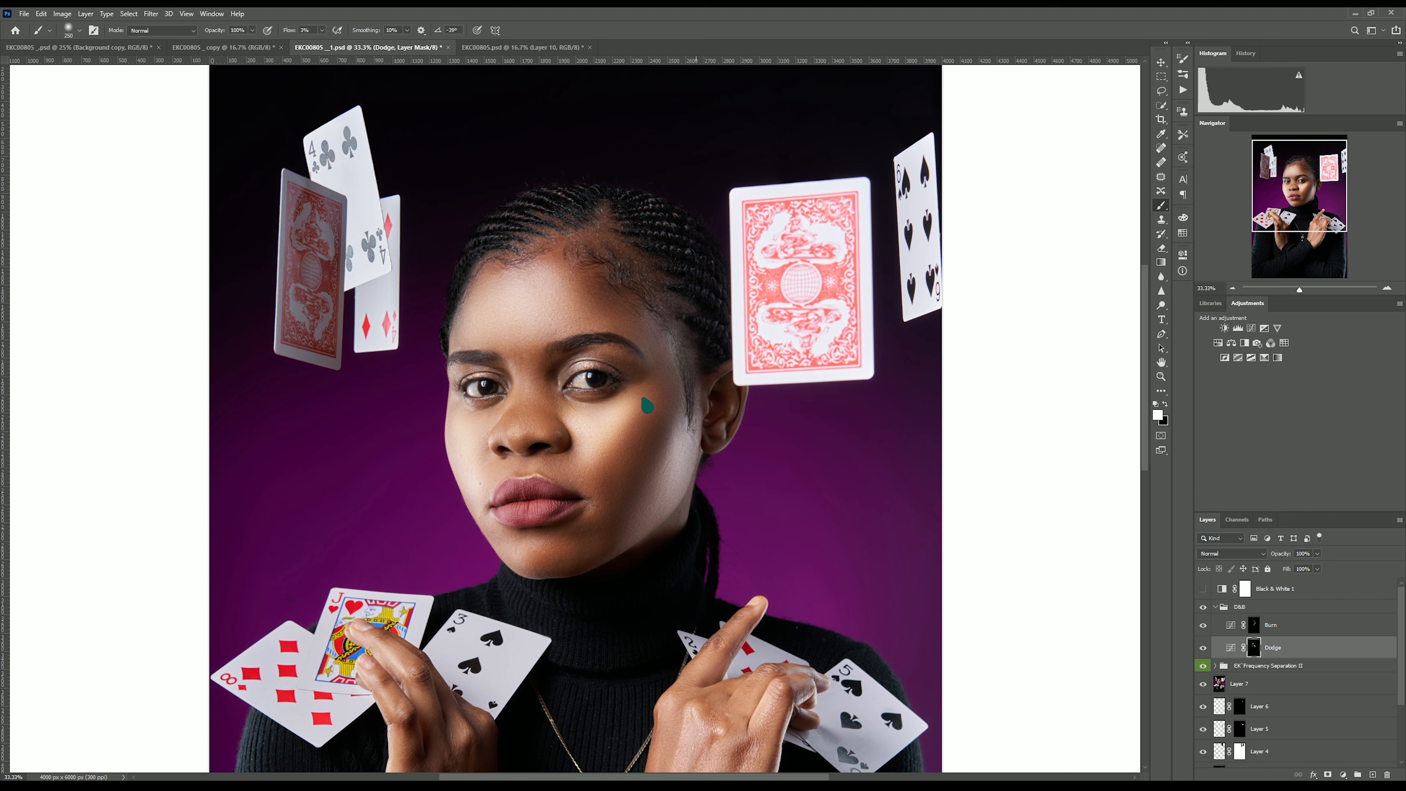
pyautogui.press('[')
pyautogui.moveTo(528, 392); pyautogui.dragTo(525, 346)
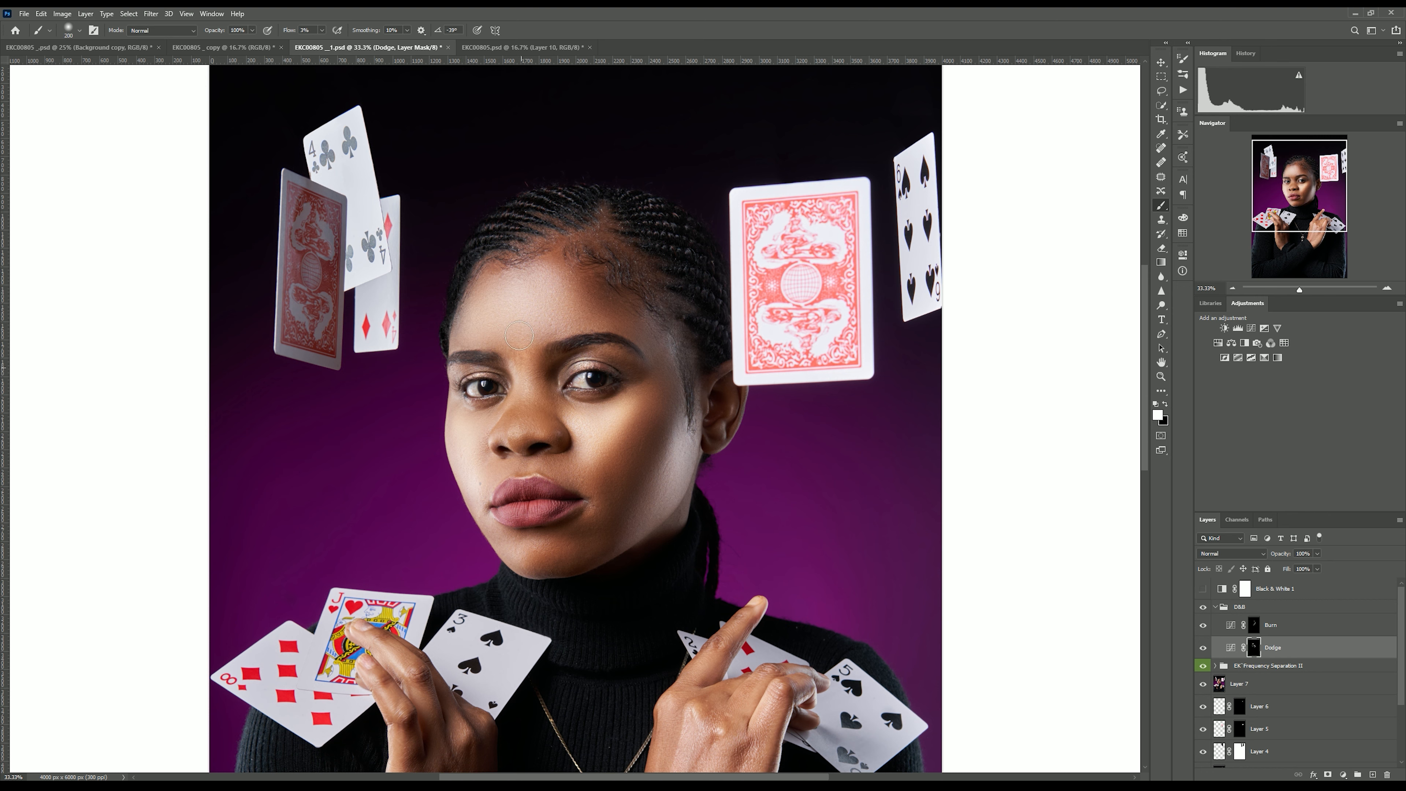
pyautogui.press('[')
pyautogui.press('[')
pyautogui.moveTo(524, 422); pyautogui.dragTo(520, 446)
pyautogui.press(']')
pyautogui.press(']')
pyautogui.press(']')
pyautogui.moveTo(630, 410); pyautogui.dragTo(594, 476)
pyautogui.press('[')
pyautogui.press('[')
pyautogui.moveTo(537, 558)
pyautogui.mouseDown()
pyautogui.moveTo(507, 534)
pyautogui.moveTo(548, 541)
pyautogui.mouseUp()
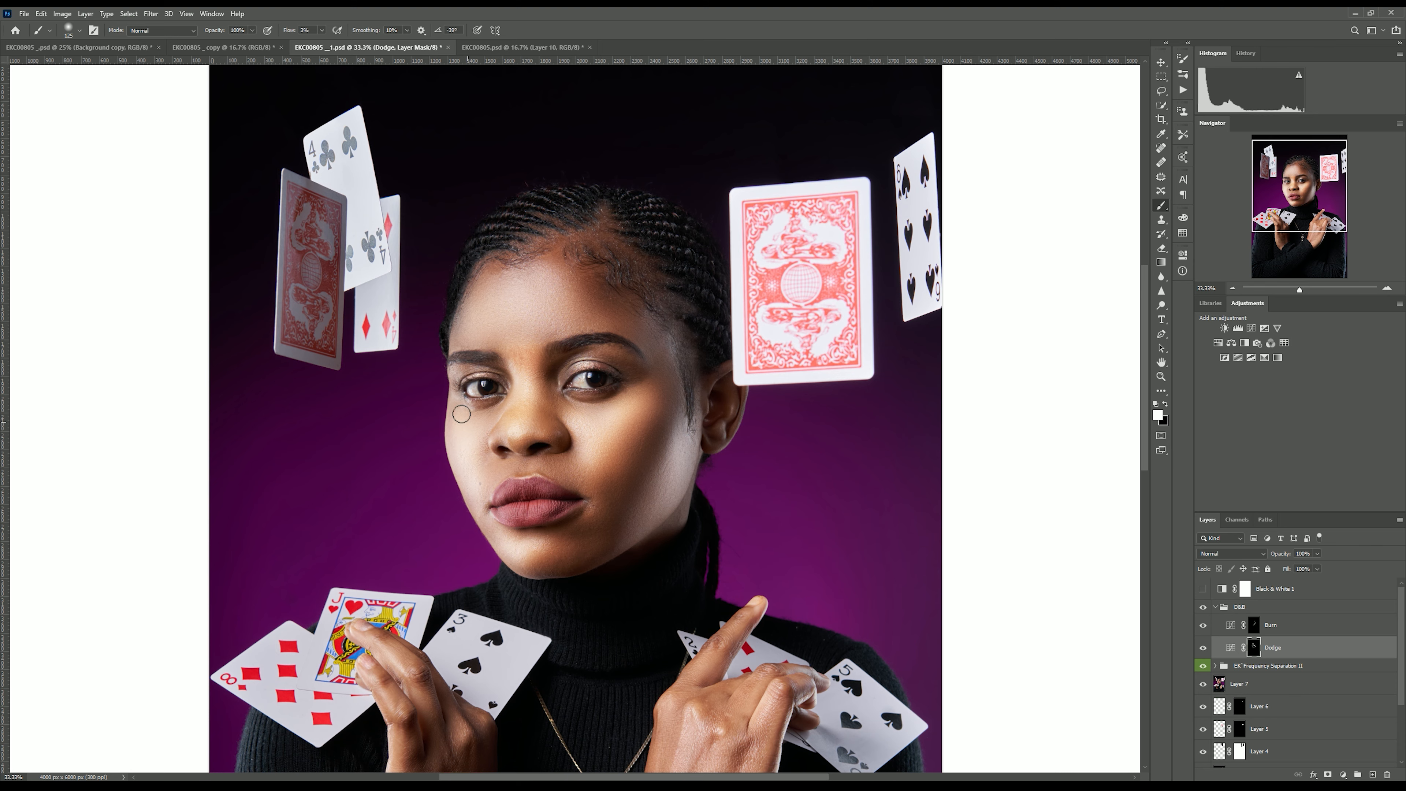
pyautogui.press(']')
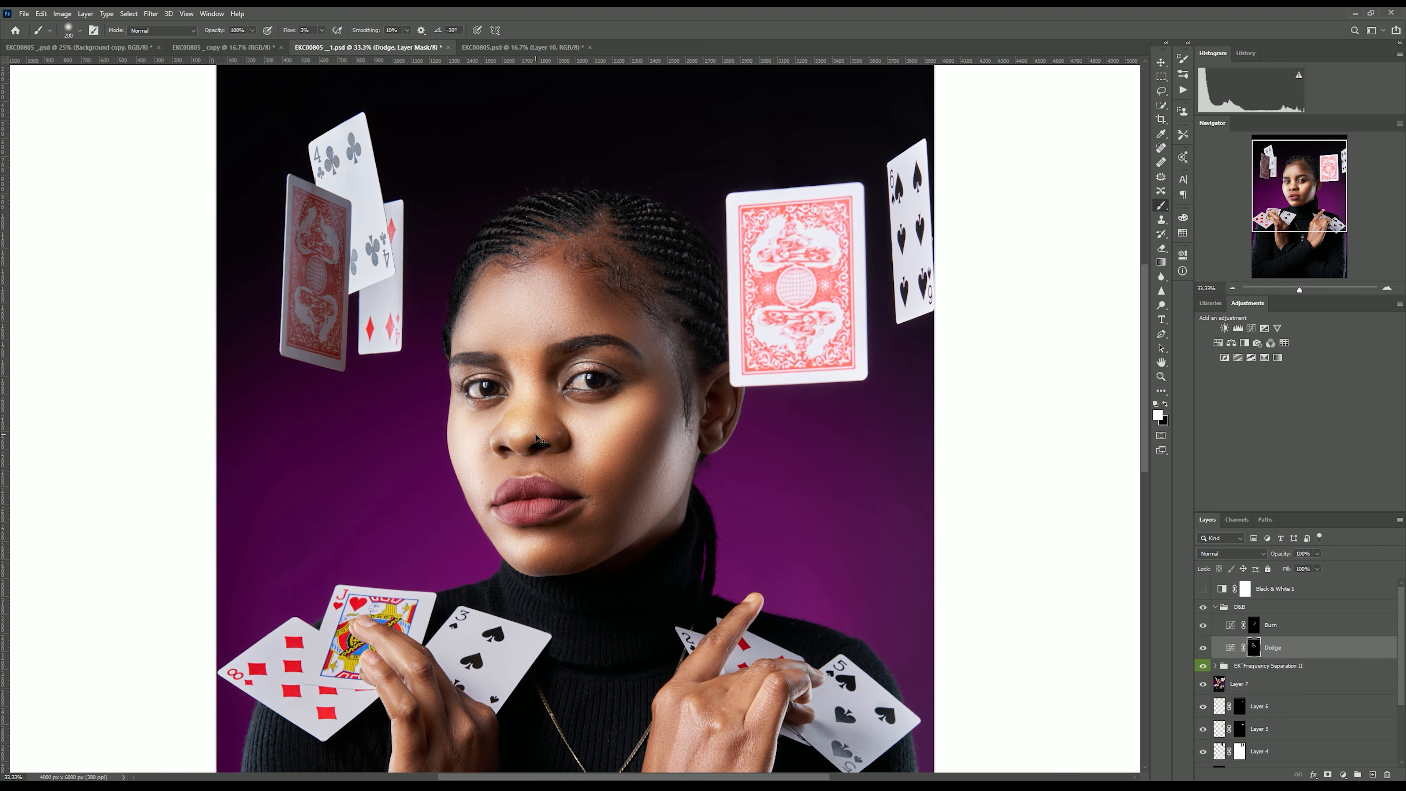
# Zoom out and dodge highlights on the hands and fingers.
pyautogui.hotkey('ctrl', '-')
pyautogui.press(']')
pyautogui.press(']')
pyautogui.moveTo(694, 578)
pyautogui.mouseDown()
pyautogui.moveTo(674, 520)
pyautogui.moveTo(687, 547)
pyautogui.mouseUp()
pyautogui.press('[')
pyautogui.press('[')
pyautogui.press('[')
pyautogui.moveTo(451, 581)
pyautogui.mouseDown()
pyautogui.moveTo(470, 653)
pyautogui.moveTo(465, 612)
pyautogui.moveTo(493, 591)
pyautogui.mouseUp()
pyautogui.press('[')
# Switch to the Burn layer and darken shadows along the hands and wrists.
pyautogui.hotkey('alt', ']')
pyautogui.press(']')
pyautogui.press(']')
pyautogui.moveTo(454, 535); pyautogui.dragTo(503, 565)
pyautogui.press(']')
pyautogui.press('[')
pyautogui.press('[')
pyautogui.moveTo(723, 530); pyautogui.dragTo(699, 607)
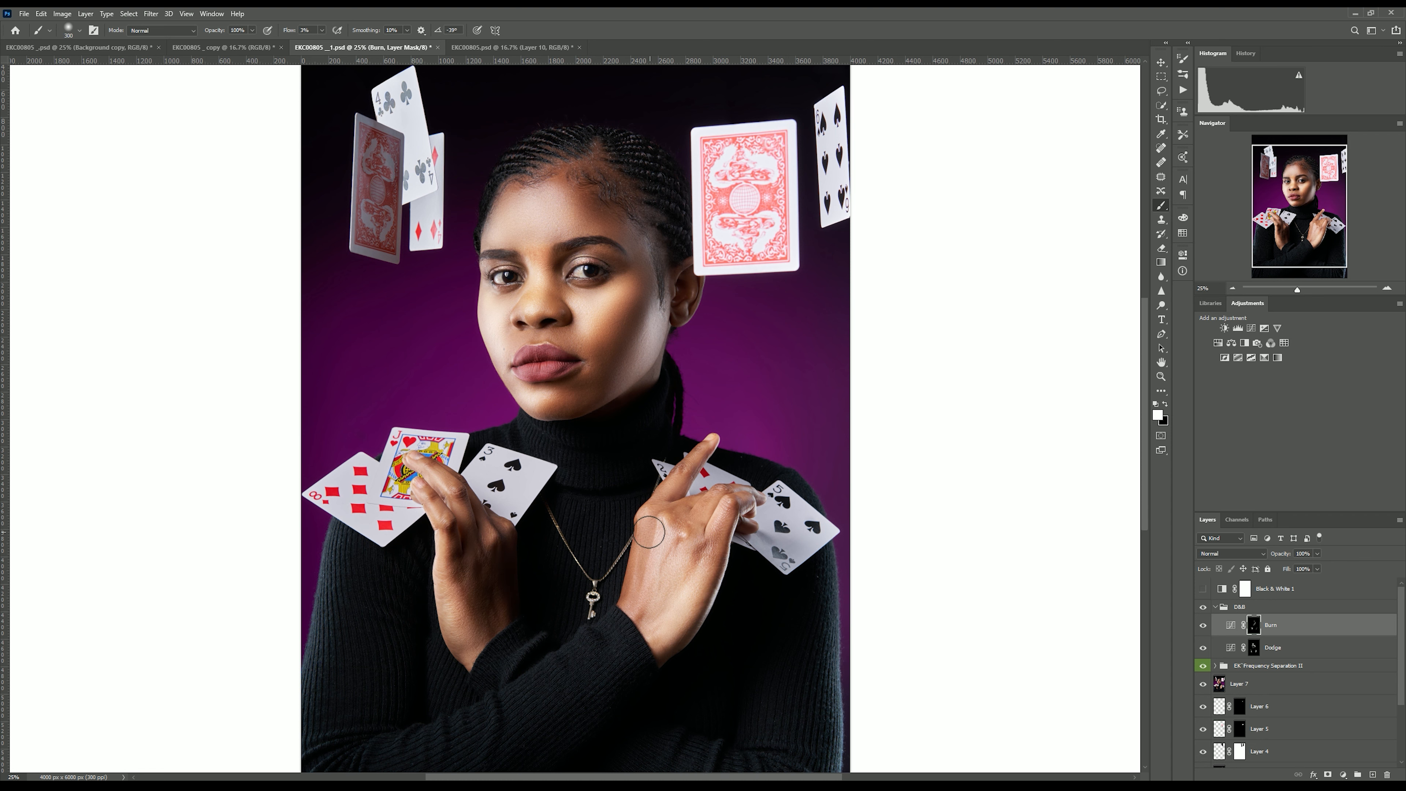
# Switch back to the Dodge layer and brighten more highlights on the fingers and knuckles.
pyautogui.press('[')
pyautogui.hotkey('alt', '[')
pyautogui.press('[')
pyautogui.moveTo(728, 509)
pyautogui.mouseDown()
pyautogui.moveTo(700, 553)
pyautogui.moveTo(704, 520)
pyautogui.moveTo(661, 510)
pyautogui.moveTo(673, 540)
pyautogui.moveTo(652, 601)
pyautogui.mouseUp()
pyautogui.press(']')
pyautogui.press(']')
pyautogui.press(']')
pyautogui.press(']')
pyautogui.moveTo(668, 519); pyautogui.dragTo(660, 519)
pyautogui.press('[')
pyautogui.press('[')
pyautogui.press('[')
pyautogui.moveTo(433, 477); pyautogui.dragTo(447, 496)
pyautogui.press('[')
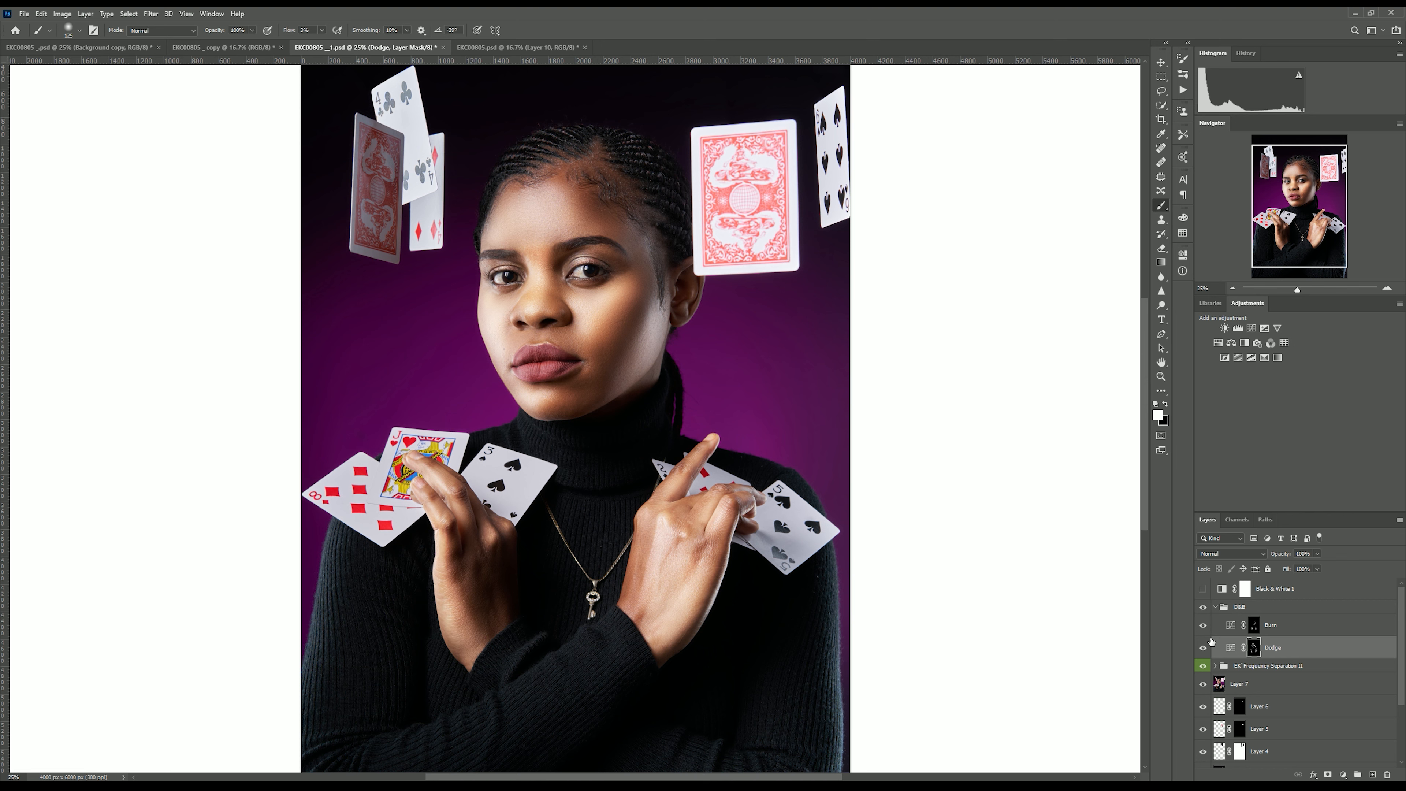
# Compare the image with the D&B group toggled off and on.
pyautogui.click(1202, 607)
pyautogui.click(1203, 607)
pyautogui.click(1203, 608)
pyautogui.click(1203, 607)
pyautogui.press(']')
pyautogui.press(']')
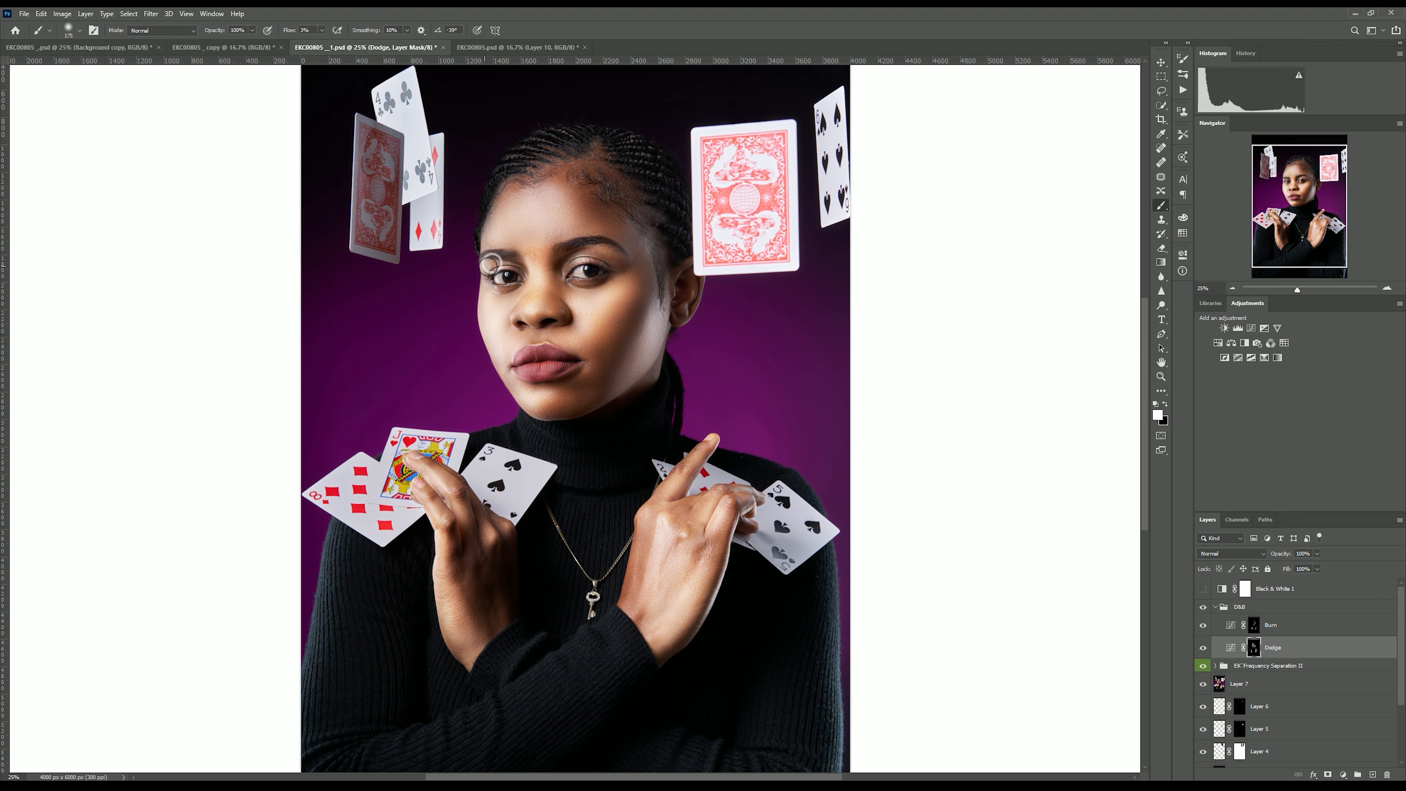
pyautogui.press(']')
pyautogui.press(']')
pyautogui.press('[')
pyautogui.press('[')
pyautogui.press('[')
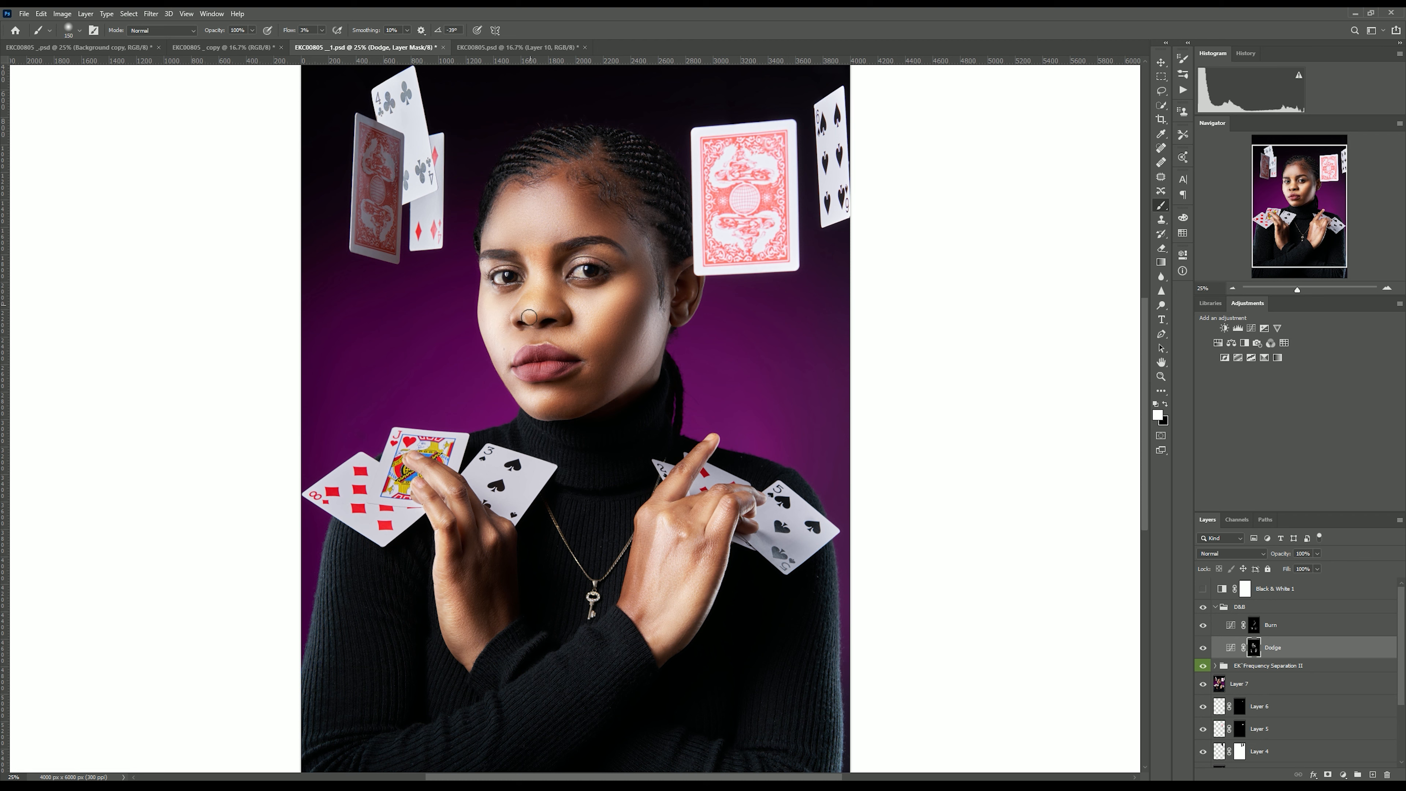
pyautogui.click(1213, 598)
pyautogui.click(1204, 608)
pyautogui.click(1203, 608)
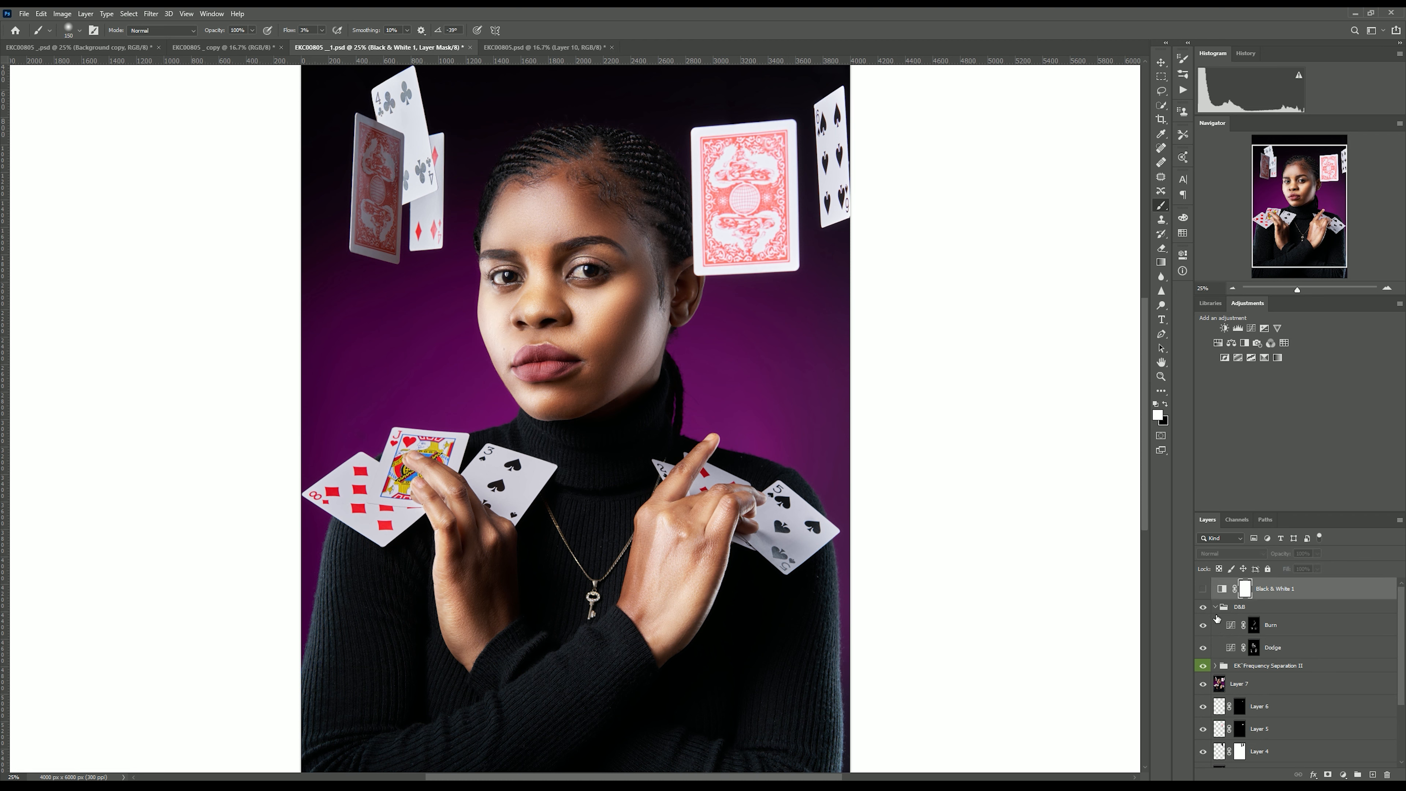
# Lower the Dodge layer's opacity to 50% and the Burn layer's opacity to 20%.
pyautogui.click(1274, 627)
pyautogui.click(1284, 647)
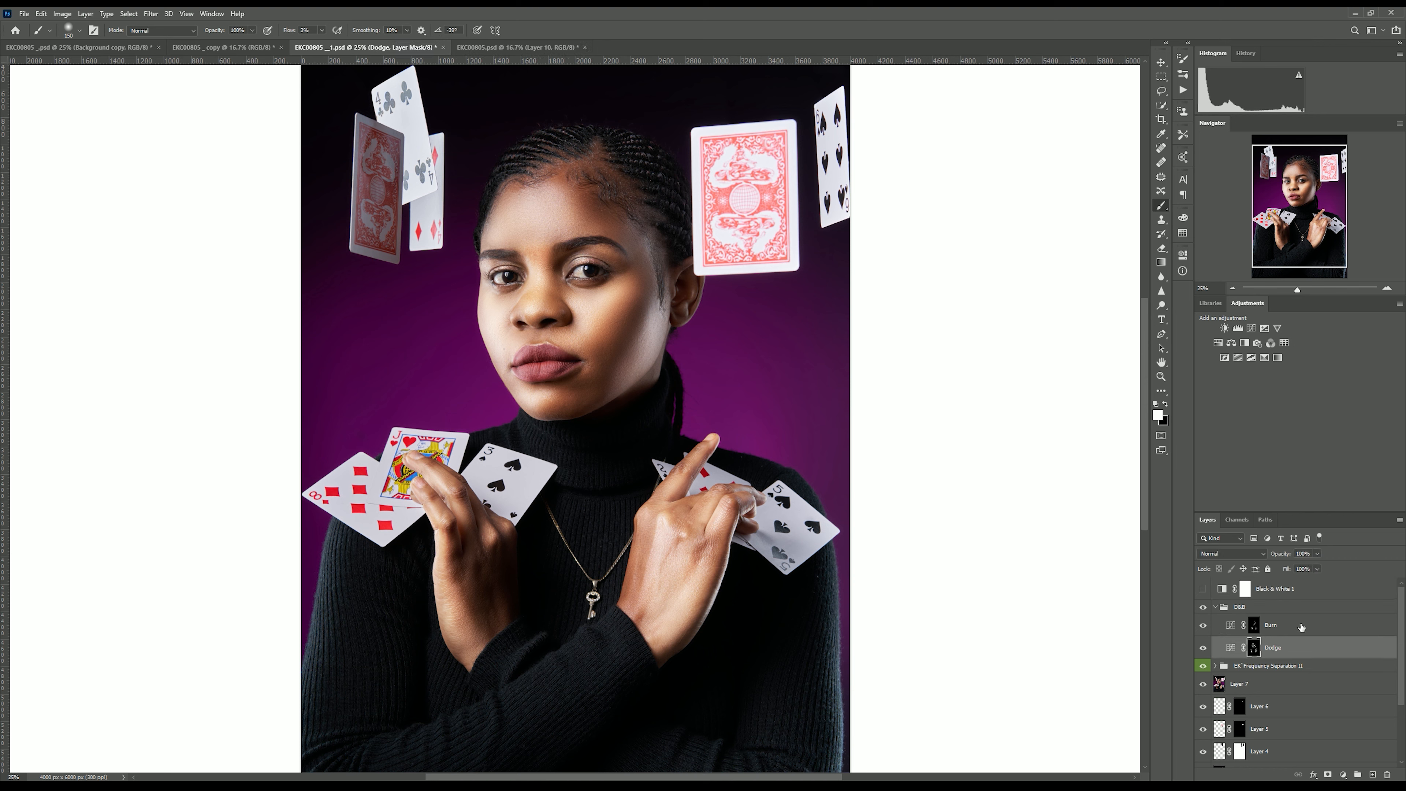
pyautogui.moveTo(1309, 575); pyautogui.dragTo(1284, 575)
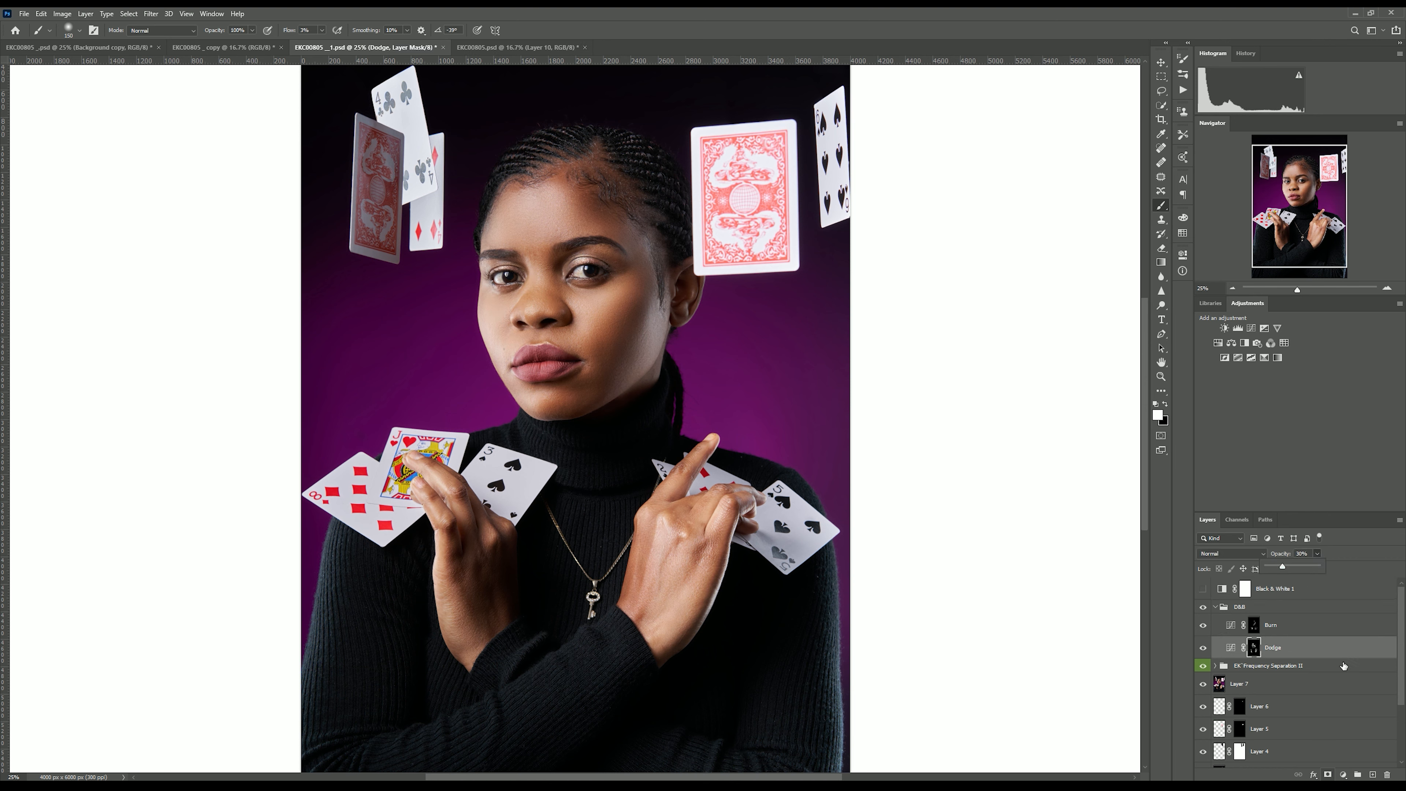
pyautogui.click(1253, 630)
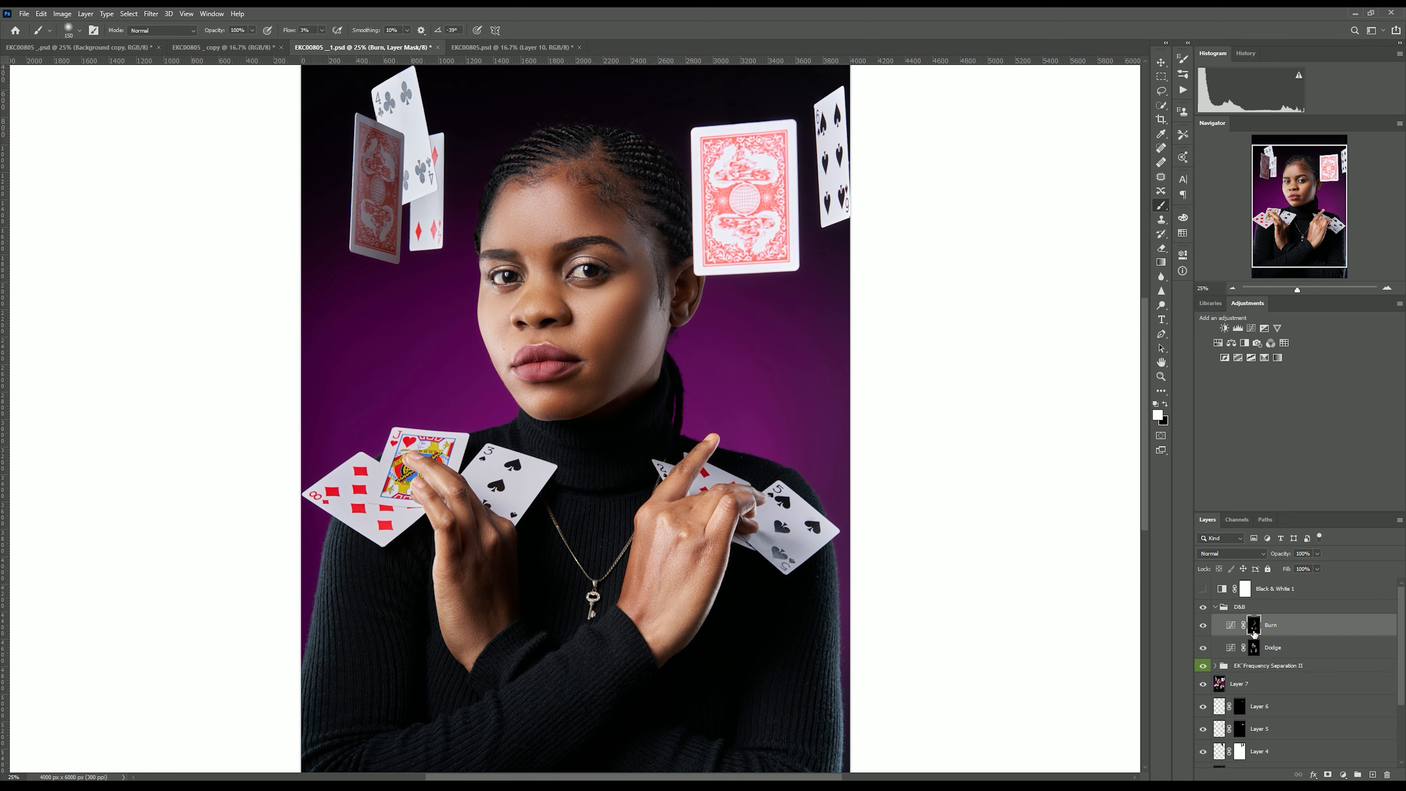
pyautogui.click(1319, 558)
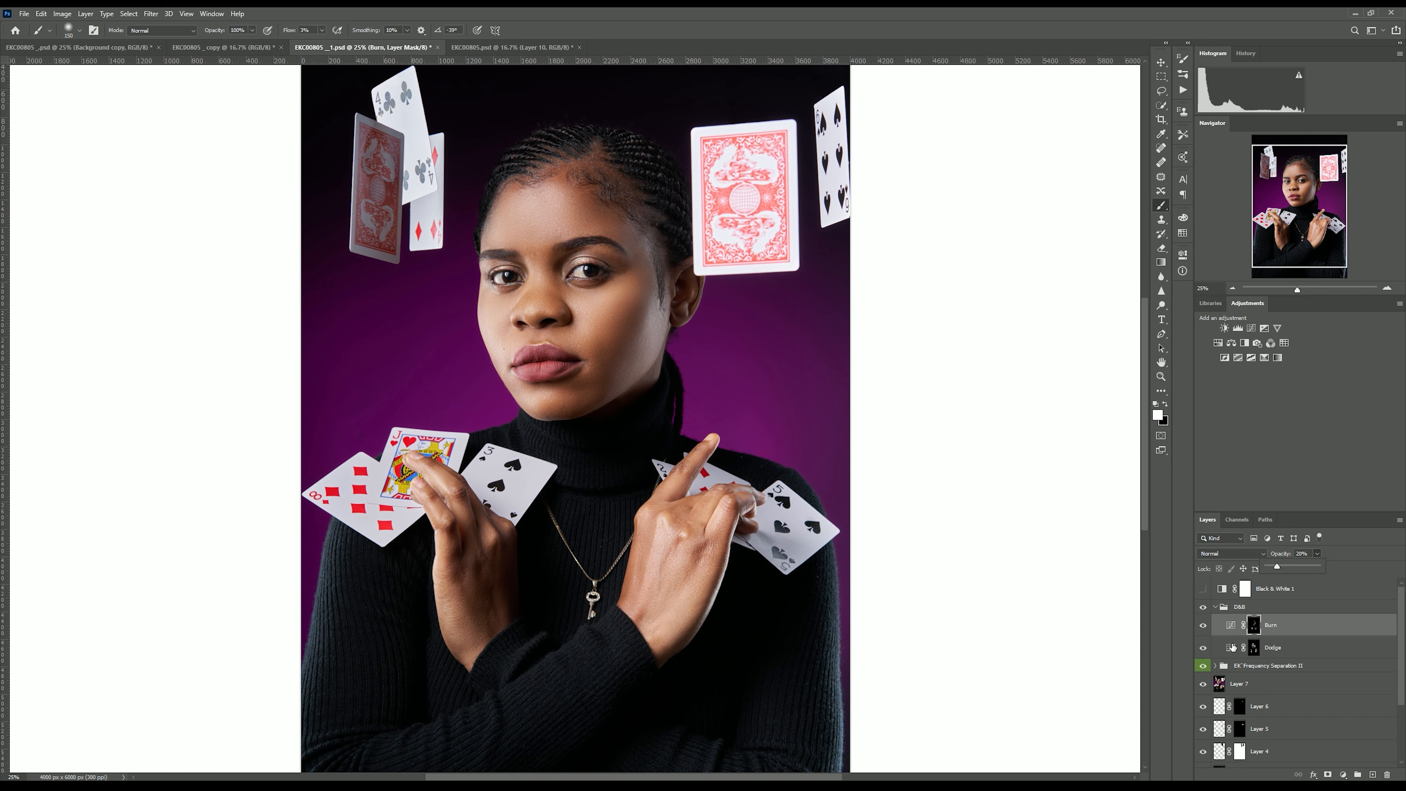
# Compare the retouch by toggling the D&B group and the original Layer 1 off and on.
pyautogui.click(1203, 609)
pyautogui.click(1203, 608)
pyautogui.hotkey('ctrl', '-')
pyautogui.hotkey('ctrl', '-')
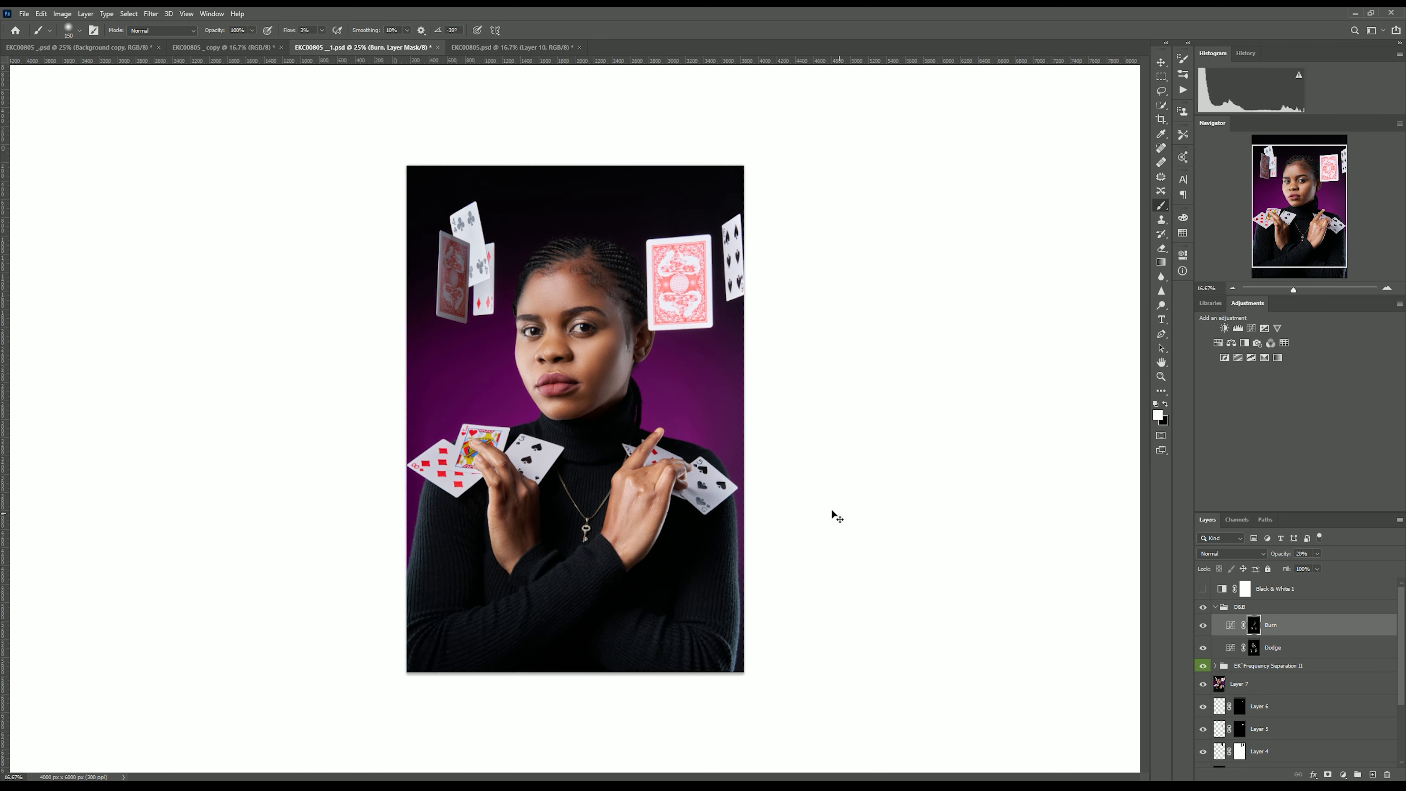
pyautogui.hotkey('ctrl', '+')
pyautogui.click(1203, 608)
pyautogui.click(1202, 609)
pyautogui.scroll(-3, 1220, 687)
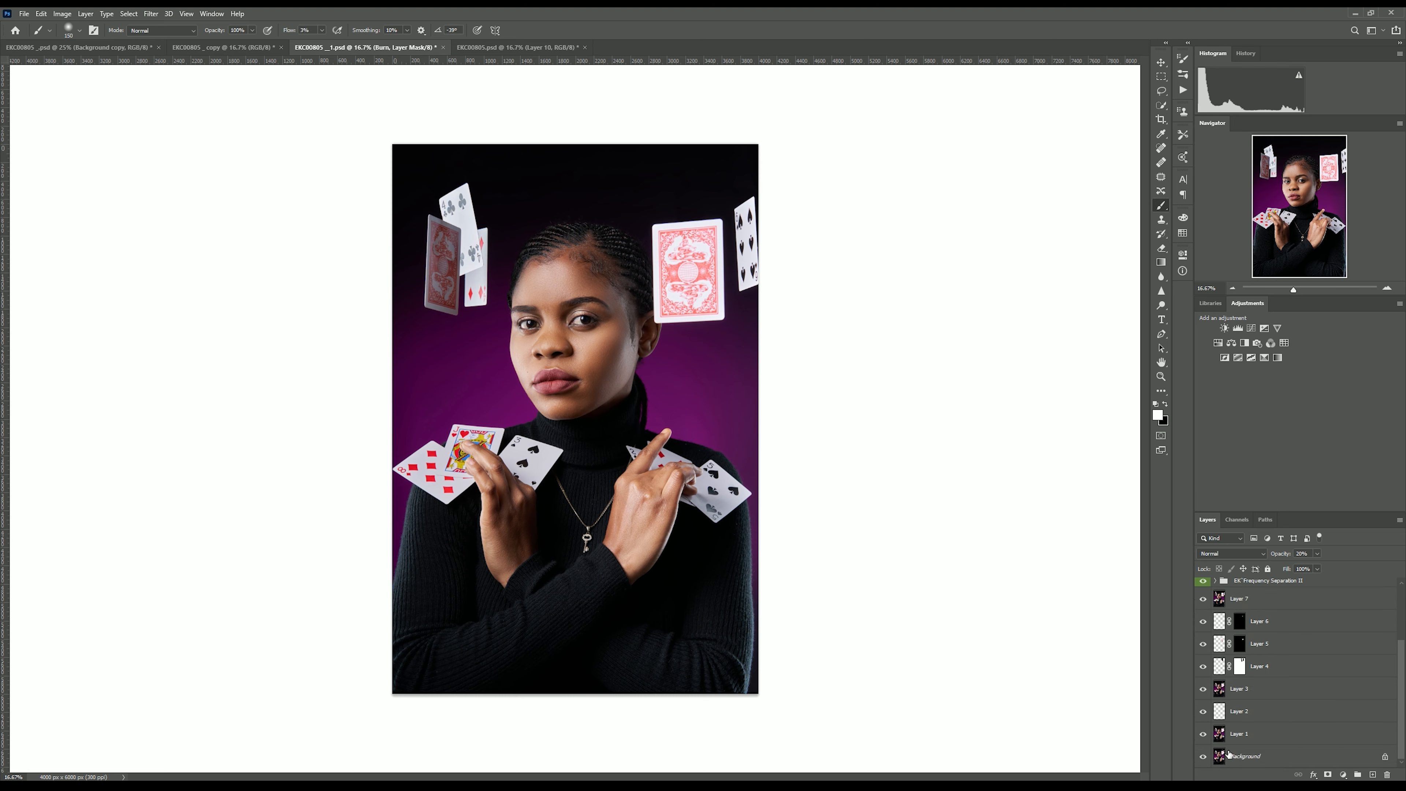
pyautogui.keyDown('alt'); pyautogui.click(1202, 736); pyautogui.keyUp('alt')
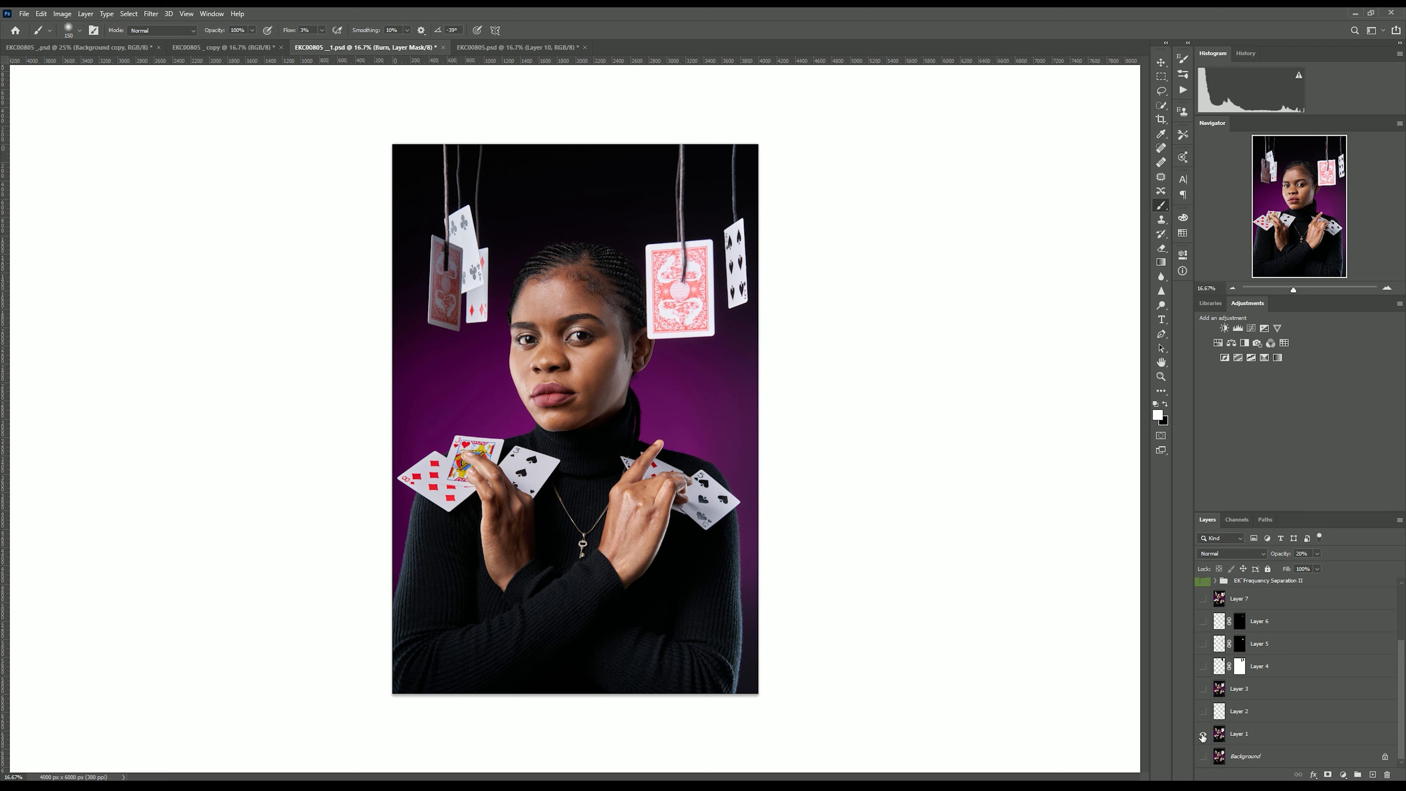
pyautogui.keyDown('alt'); pyautogui.click(1203, 736); pyautogui.keyUp('alt')
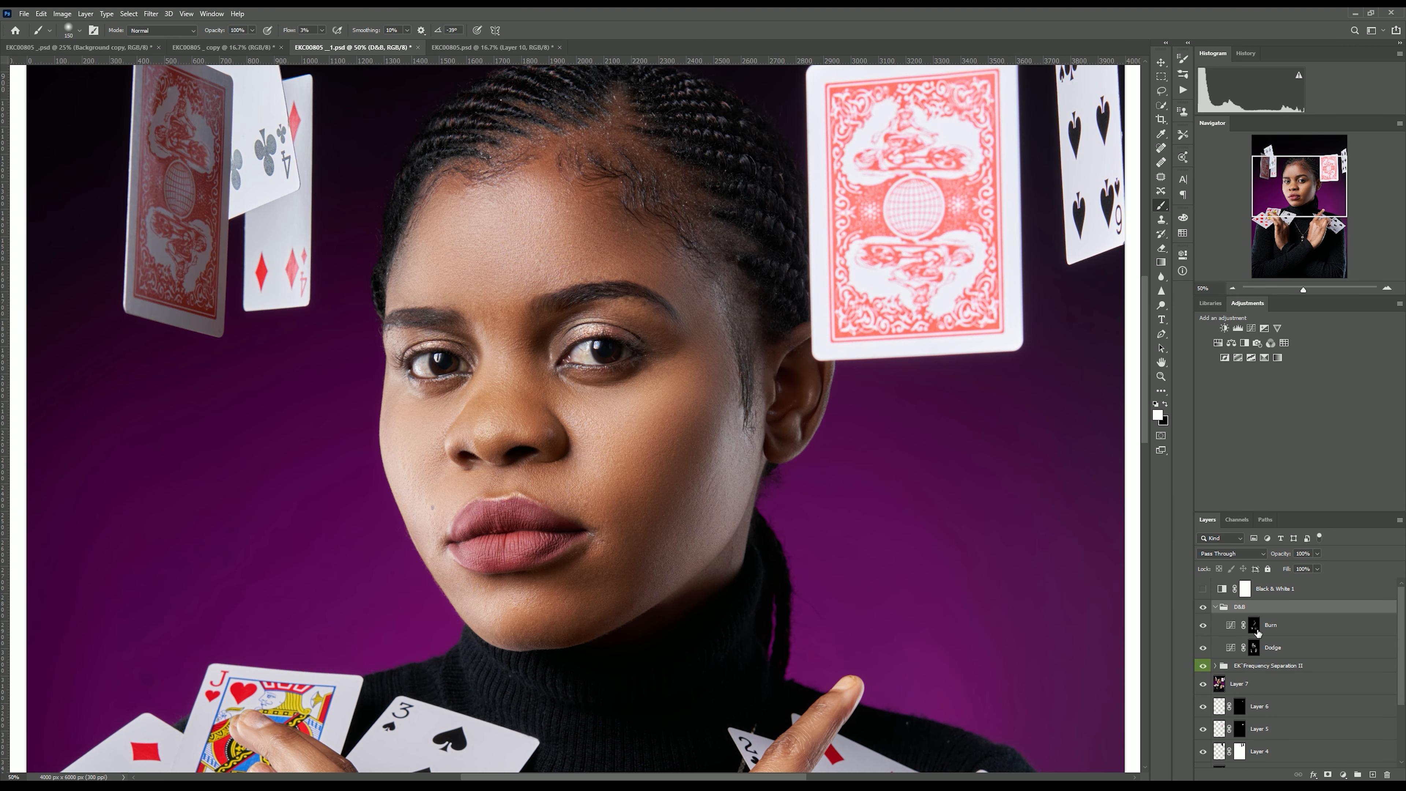
pyautogui.click(1257, 631)
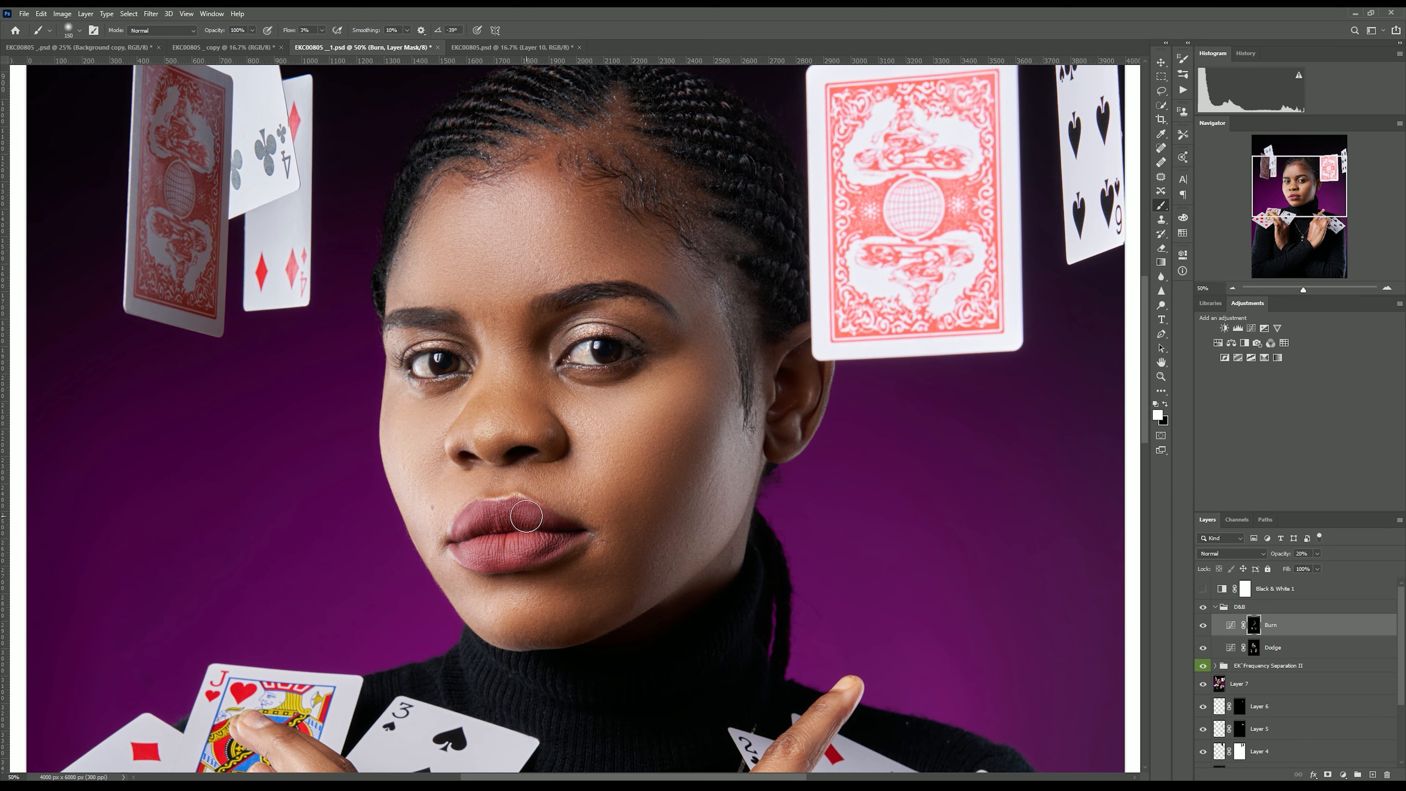
pyautogui.press(']')
pyautogui.click(1254, 647)
pyautogui.press('r')
pyautogui.moveTo(581, 432)
pyautogui.mouseDown()
pyautogui.moveTo(568, 402)
pyautogui.moveTo(546, 420)
pyautogui.mouseUp()
pyautogui.press('r')
pyautogui.click(167, 30)
pyautogui.hotkey('ctrl', '-')
pyautogui.hotkey('ctrl', '-')
pyautogui.hotkey('ctrl', '-')
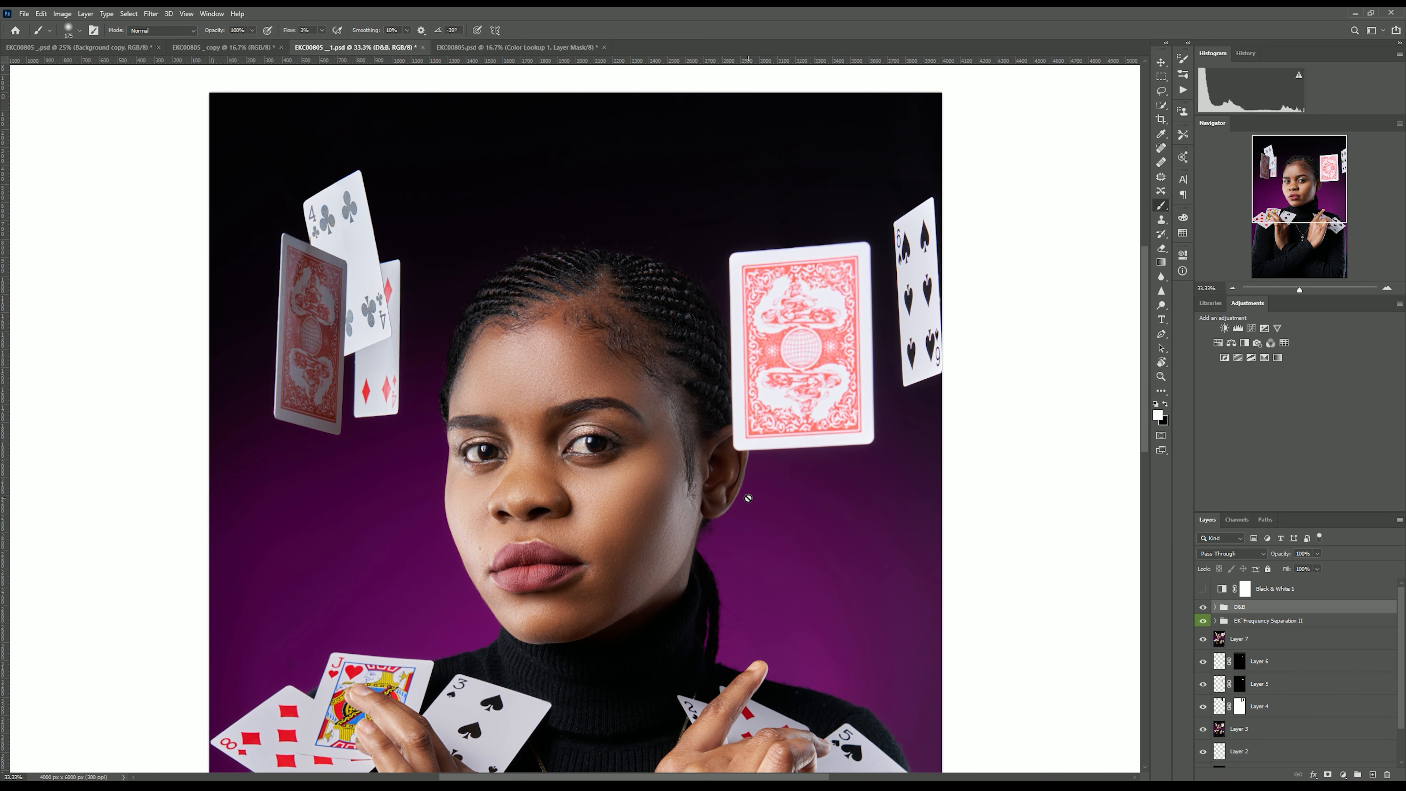
# Run the EK Teeth & Eye Whitening action from the Actions panel and expand its new group.
pyautogui.click(1183, 90)
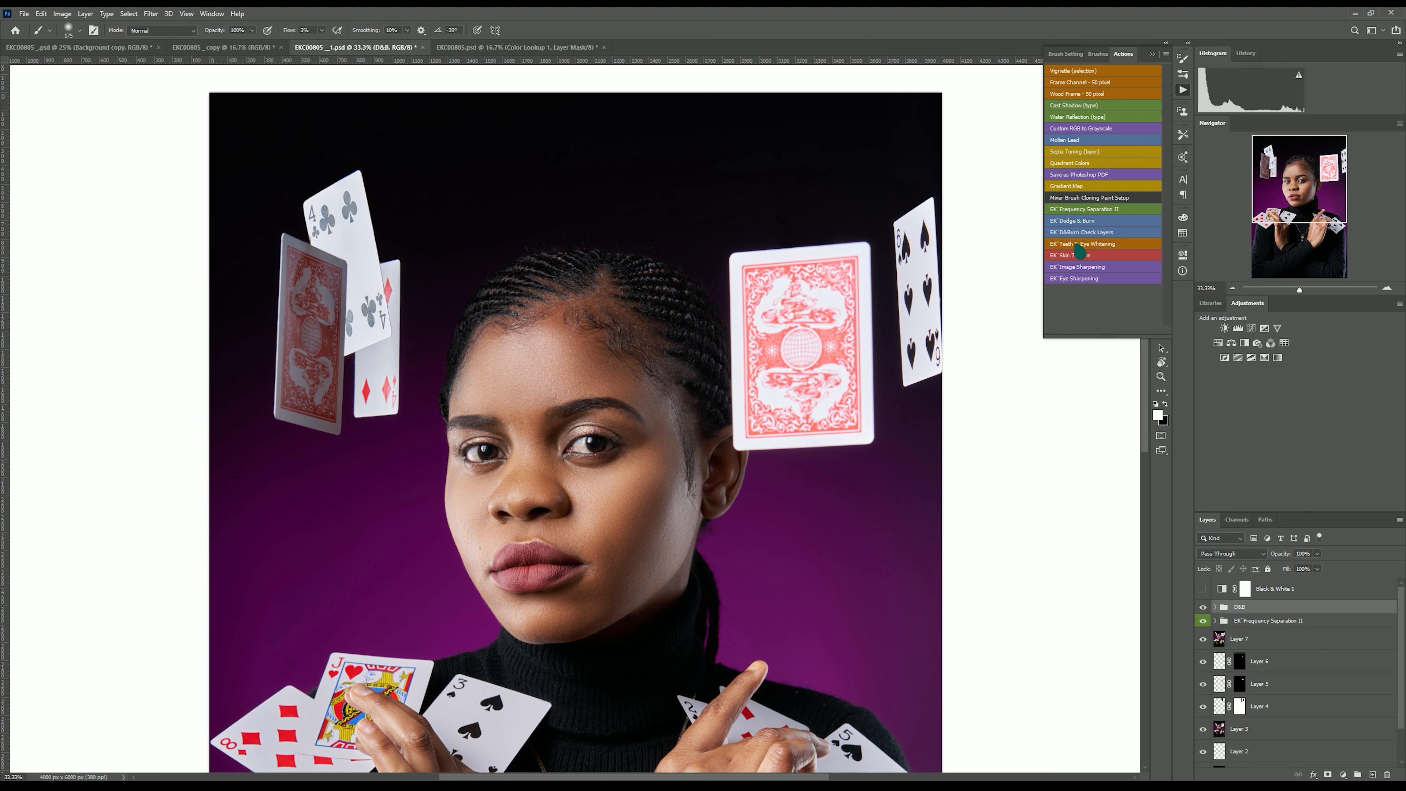
pyautogui.click(1081, 247)
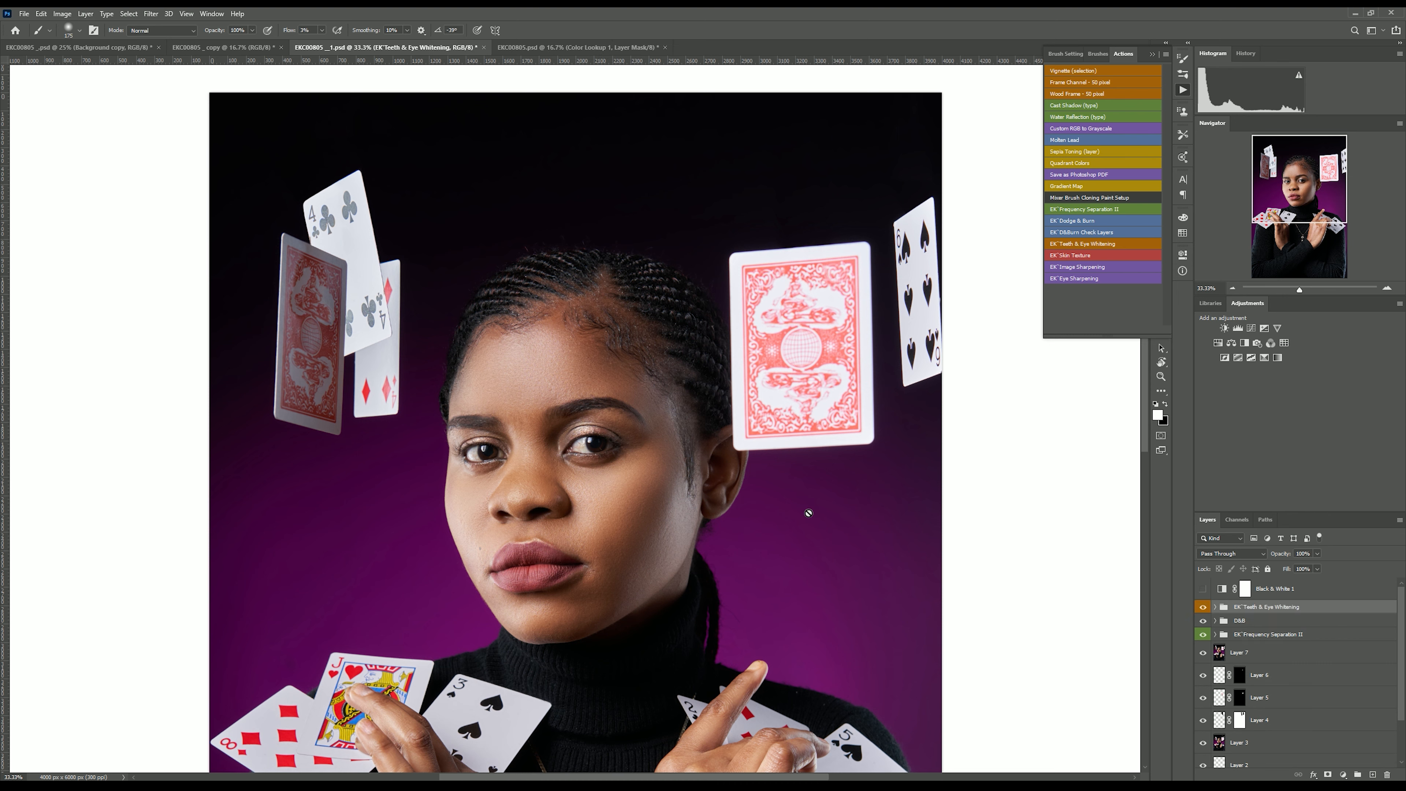
pyautogui.click(1216, 607)
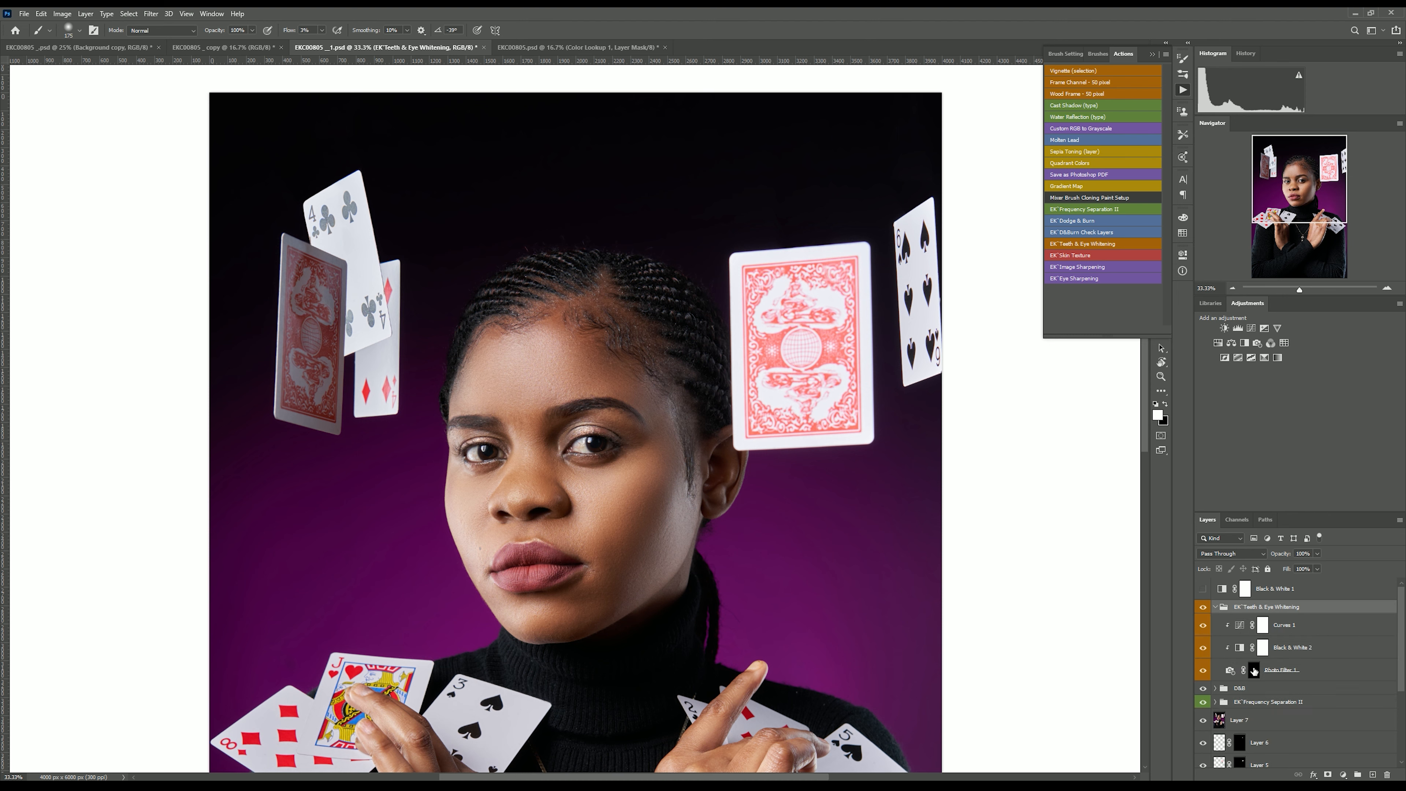
# On the Photo Filter layer mask, set the brush flow to 100% and paint over the white of the left eye.
pyautogui.click(1255, 670)
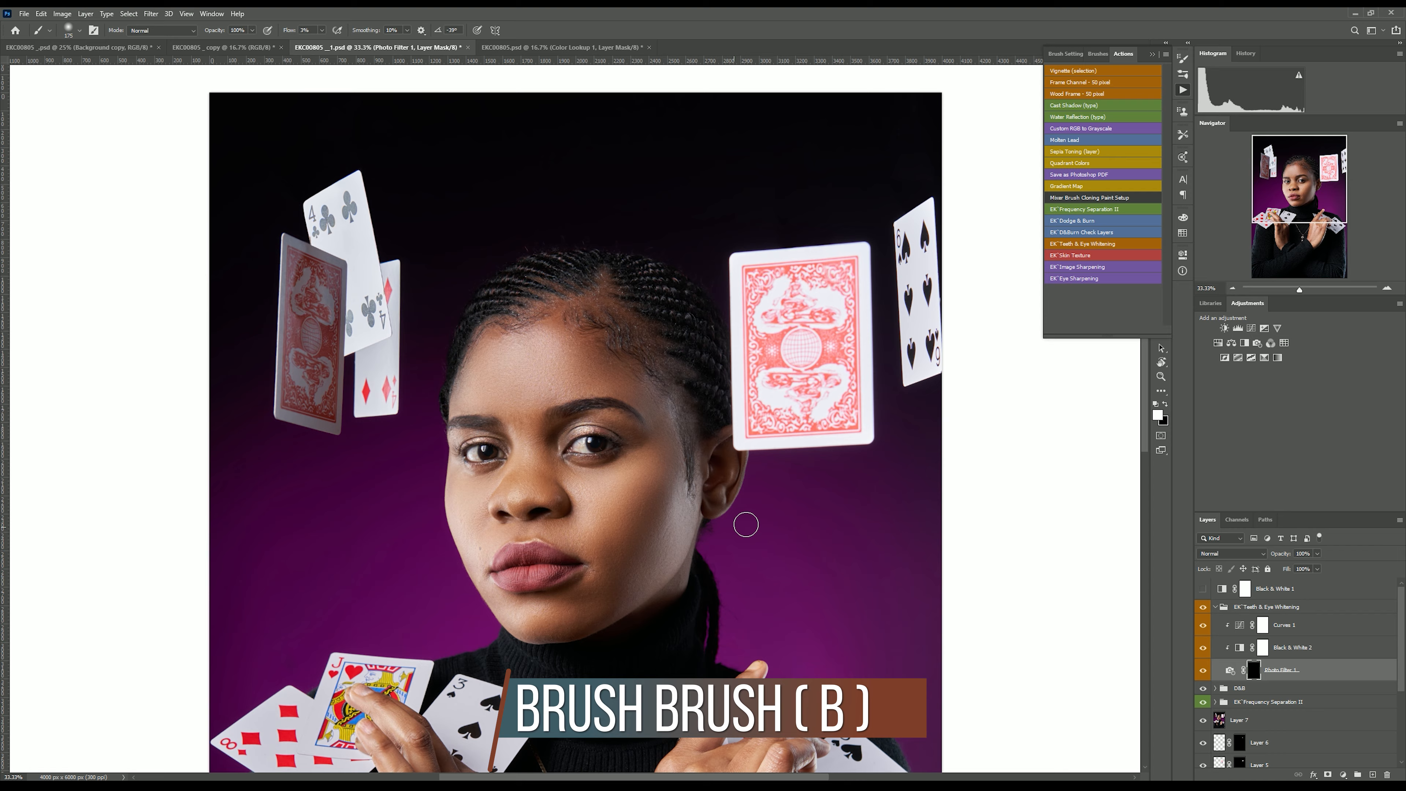
pyautogui.hotkey('ctrl', '+')
pyautogui.hotkey('ctrl', '+')
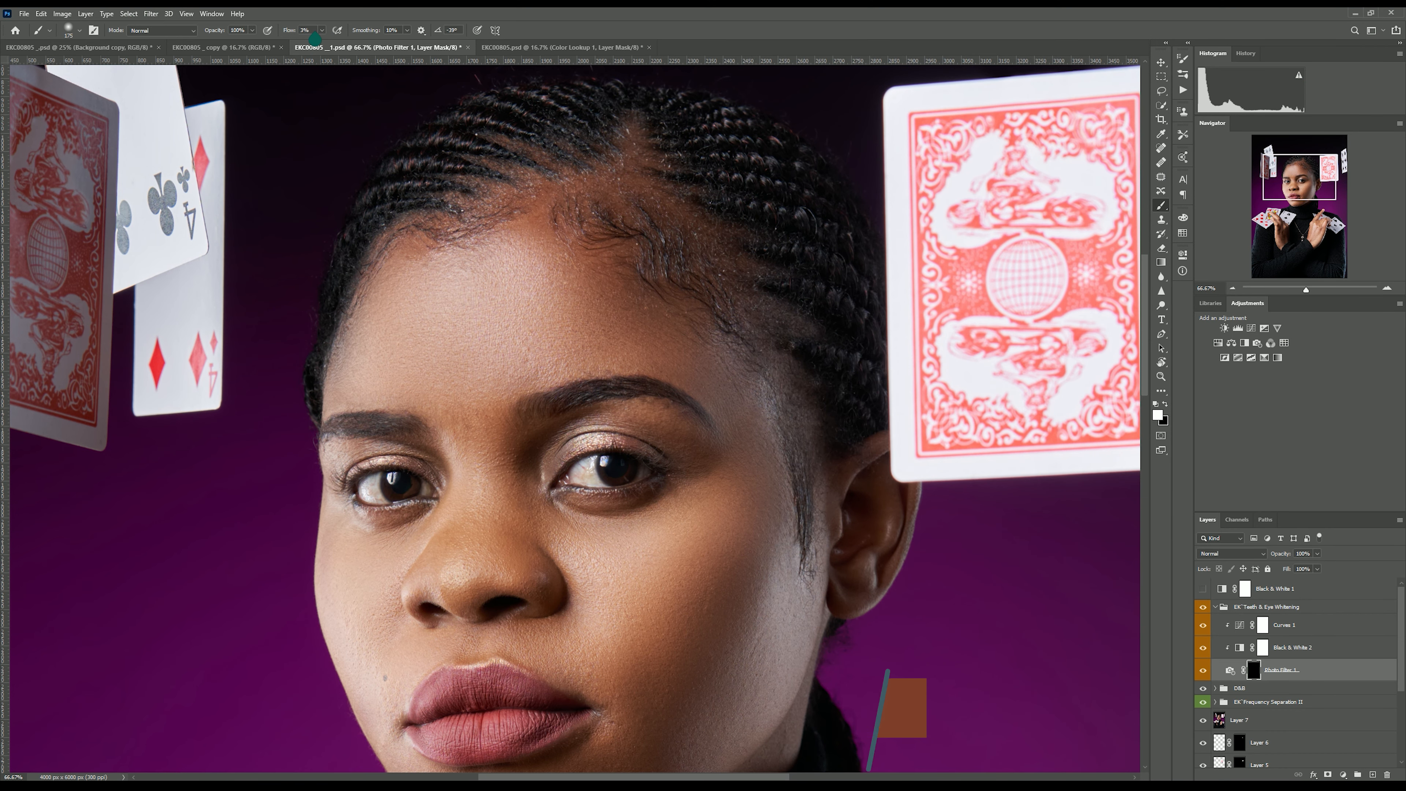
pyautogui.moveTo(313, 30); pyautogui.dragTo(281, 30)
pyautogui.write('100')
pyautogui.press('Return')
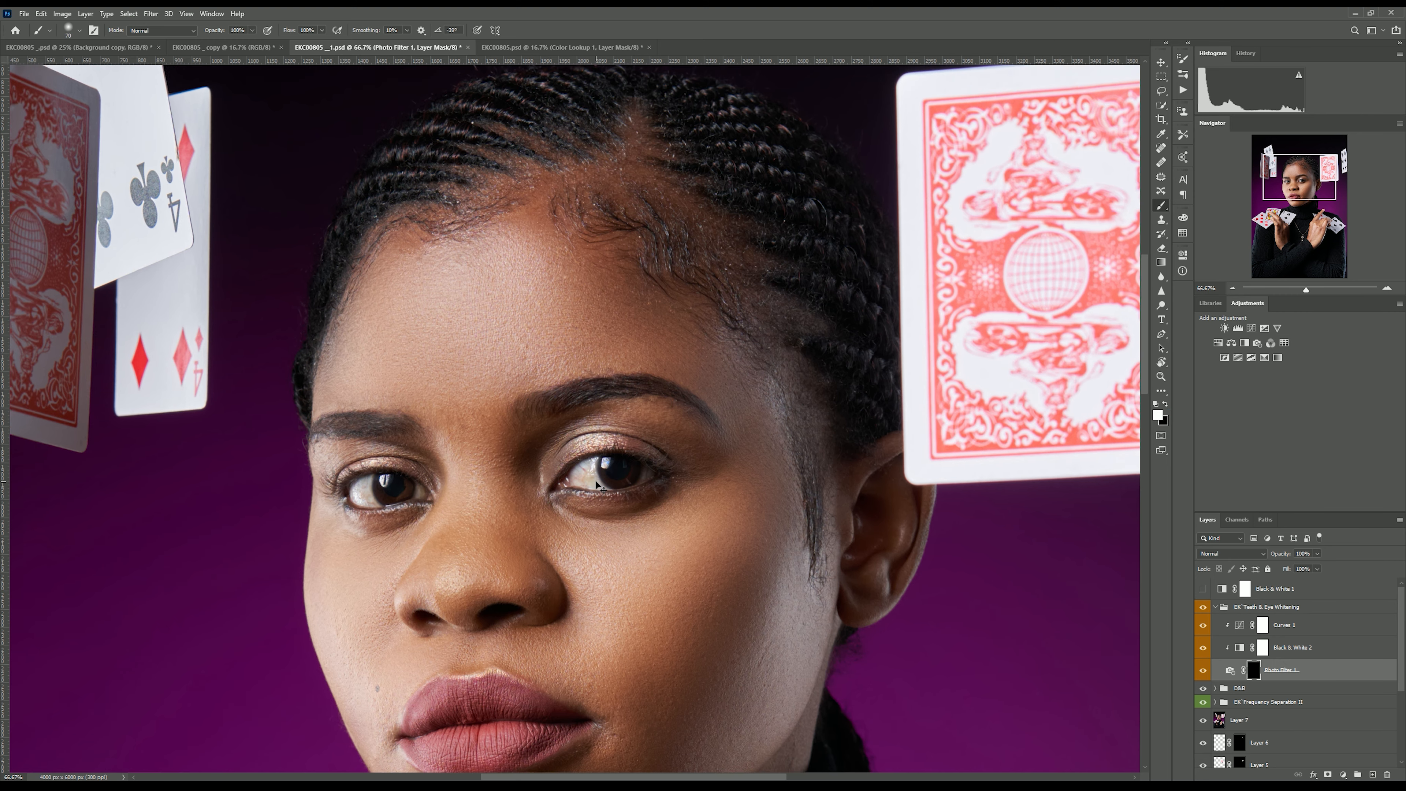
pyautogui.hotkey('ctrl', '+')
pyautogui.press('[')
pyautogui.press('[')
pyautogui.press('[')
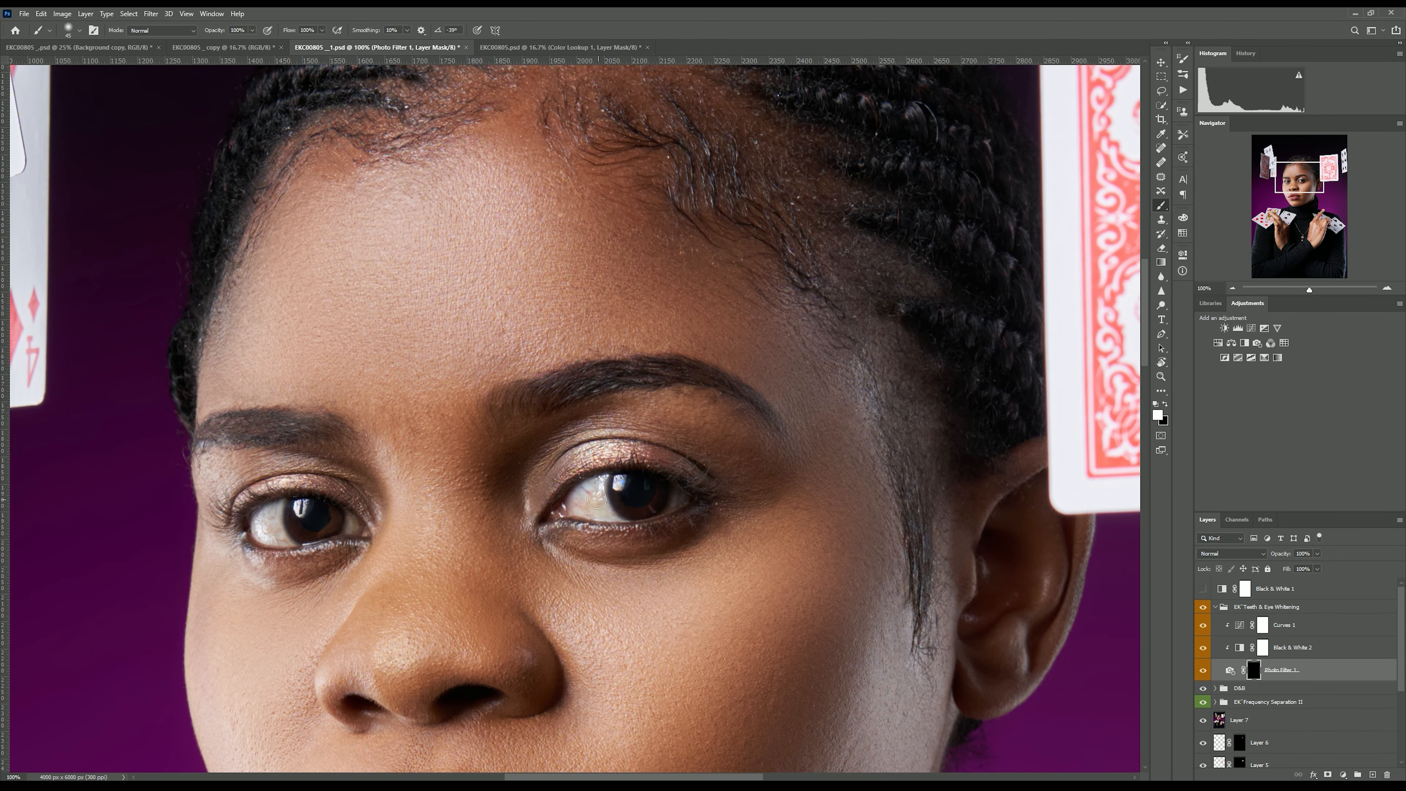
pyautogui.press('[')
pyautogui.press('[')
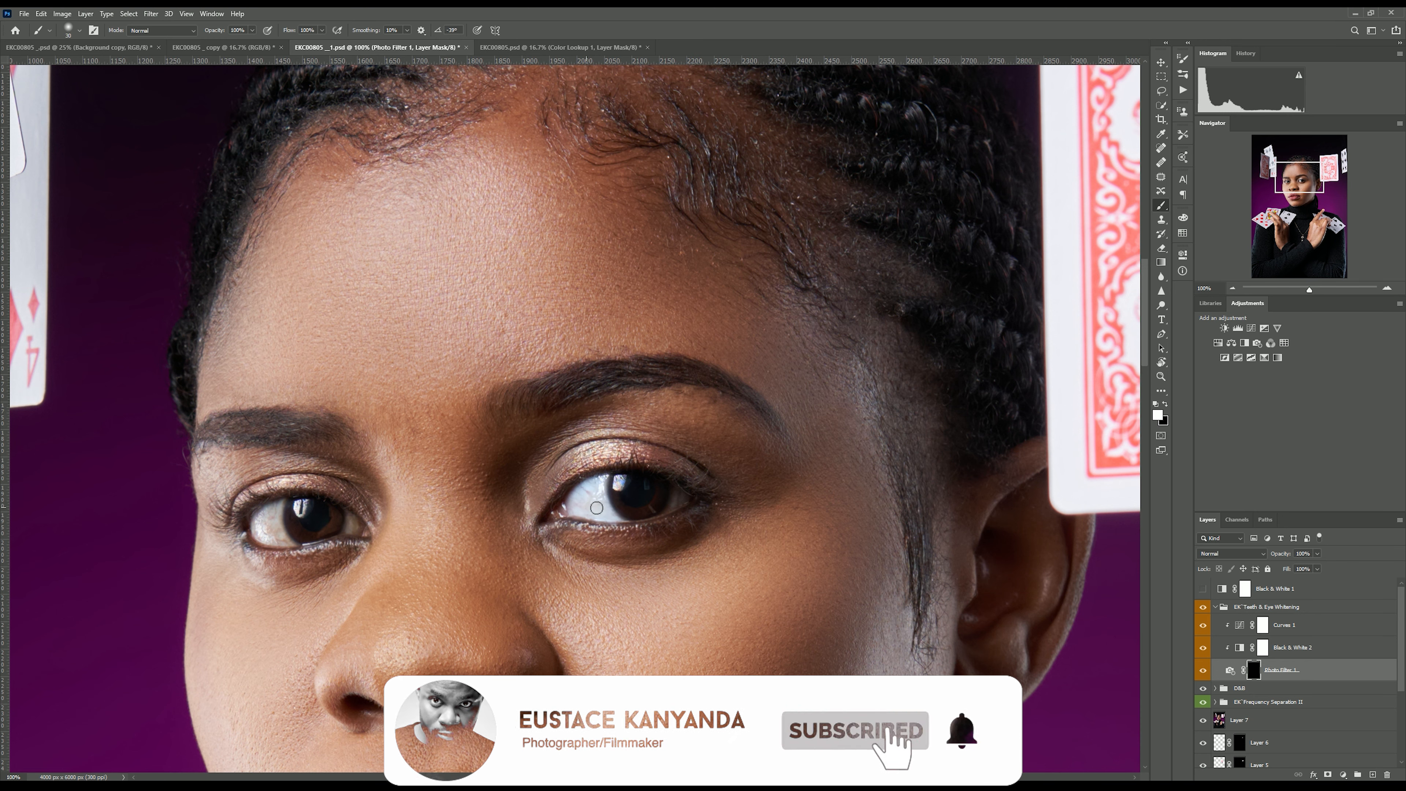
pyautogui.press(']')
pyautogui.moveTo(273, 525)
pyautogui.mouseDown()
pyautogui.moveTo(255, 534)
pyautogui.moveTo(270, 514)
pyautogui.moveTo(277, 538)
pyautogui.mouseUp()
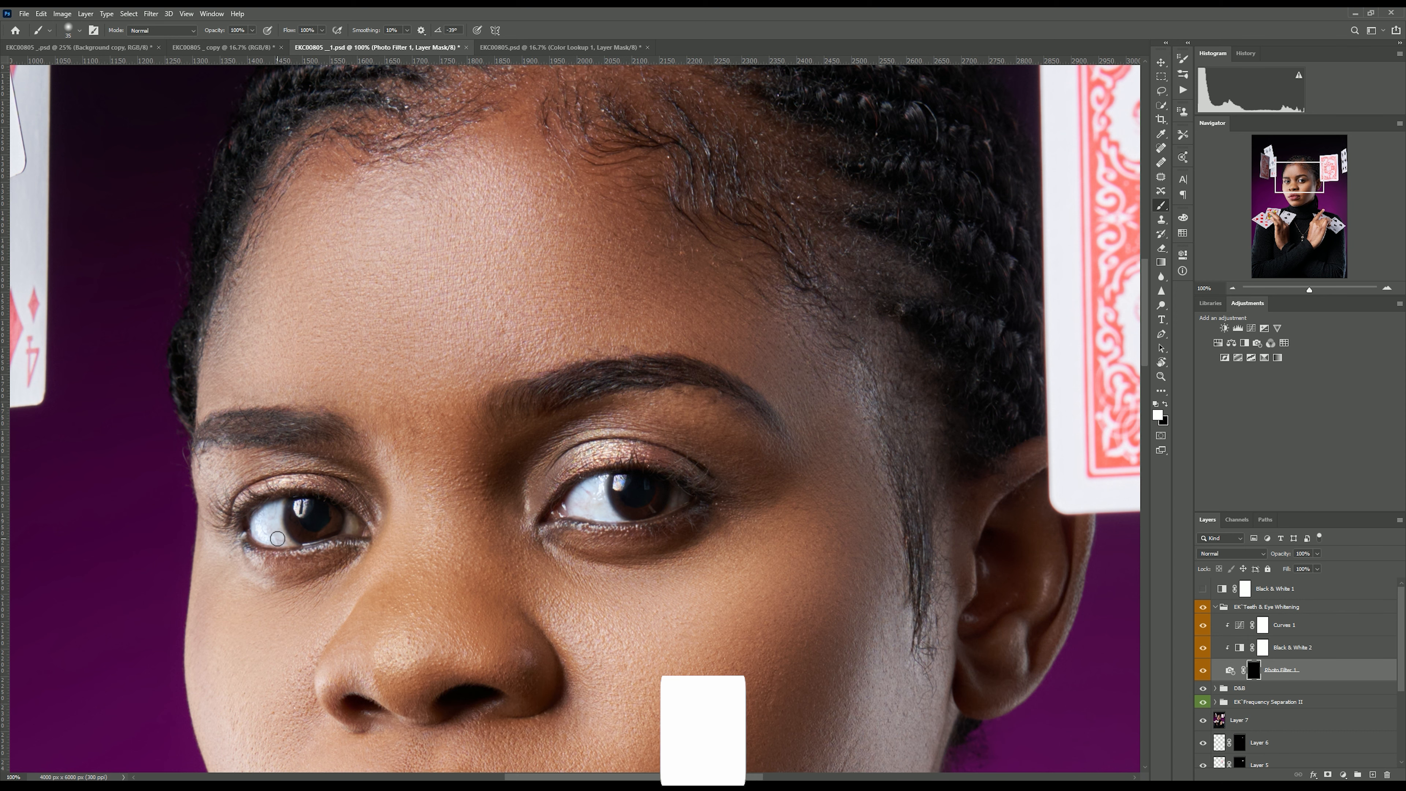
pyautogui.press('[')
pyautogui.press('[')
pyautogui.press('[')
pyautogui.moveTo(343, 514); pyautogui.dragTo(358, 531)
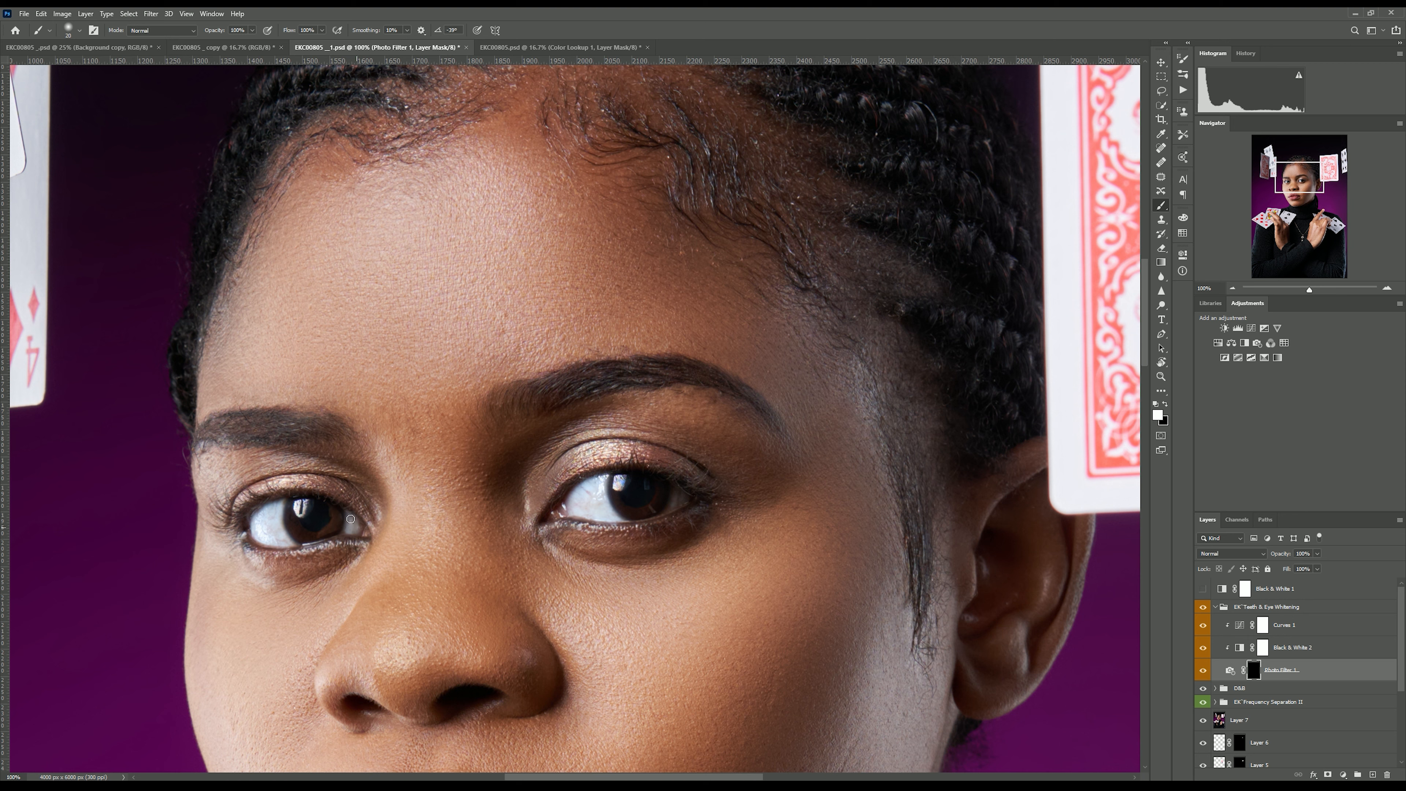
# Brush more of the eye whites on both eyes to brighten them.
pyautogui.click(303, 505)
pyautogui.click(300, 511)
pyautogui.click(621, 480)
pyautogui.press(']')
pyautogui.click(679, 501)
pyautogui.moveTo(687, 495)
pyautogui.mouseDown()
pyautogui.moveTo(674, 493)
pyautogui.moveTo(683, 502)
pyautogui.mouseUp()
pyautogui.hotkey('ctrl', '-')
pyautogui.hotkey('ctrl', '-')
pyautogui.hotkey('ctrl', '-')
pyautogui.hotkey('ctrl', '-')
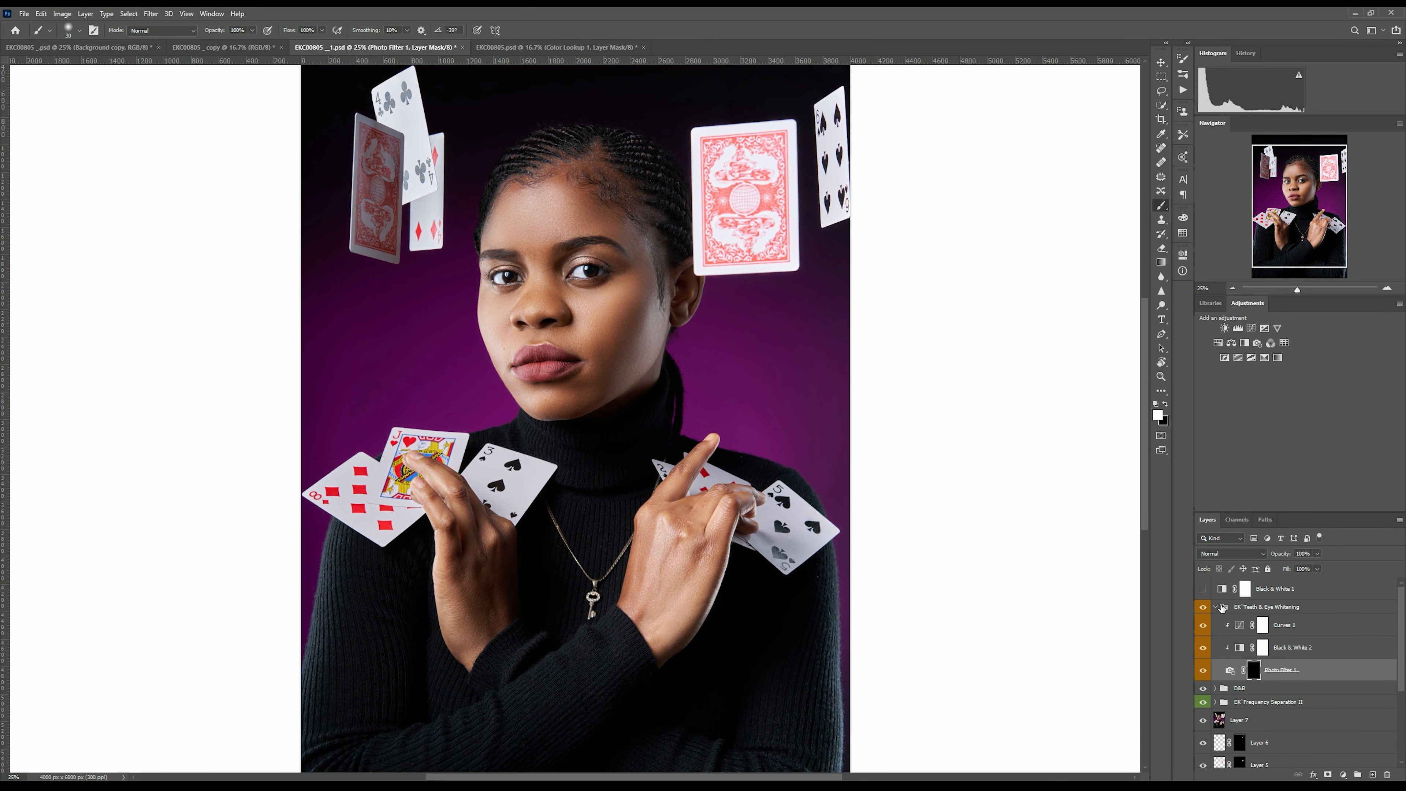
# In the finished document, set the Color Lookup 1 layer's opacity to 5%.
pyautogui.moveTo(1318, 554); pyautogui.dragTo(1303, 567)
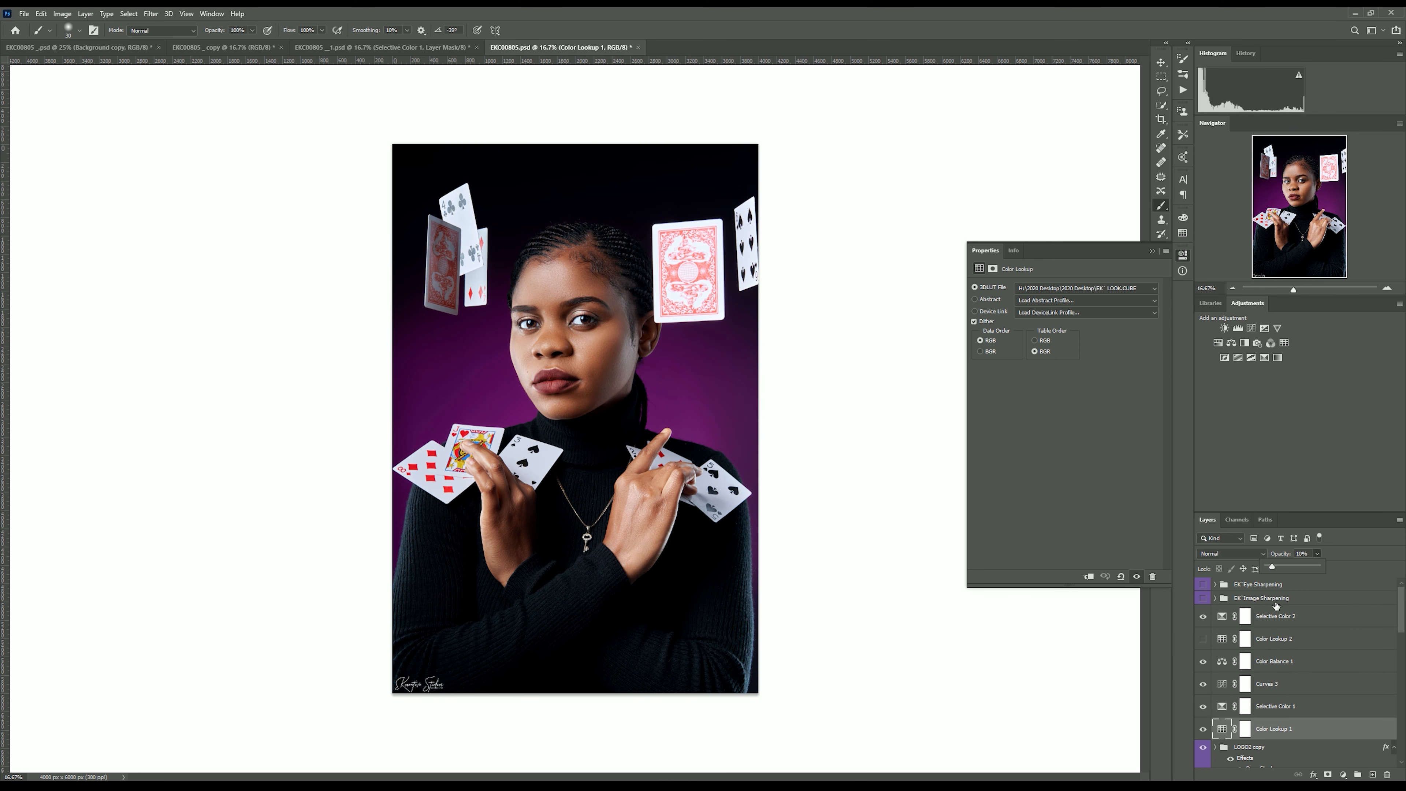
pyautogui.click(1297, 732)
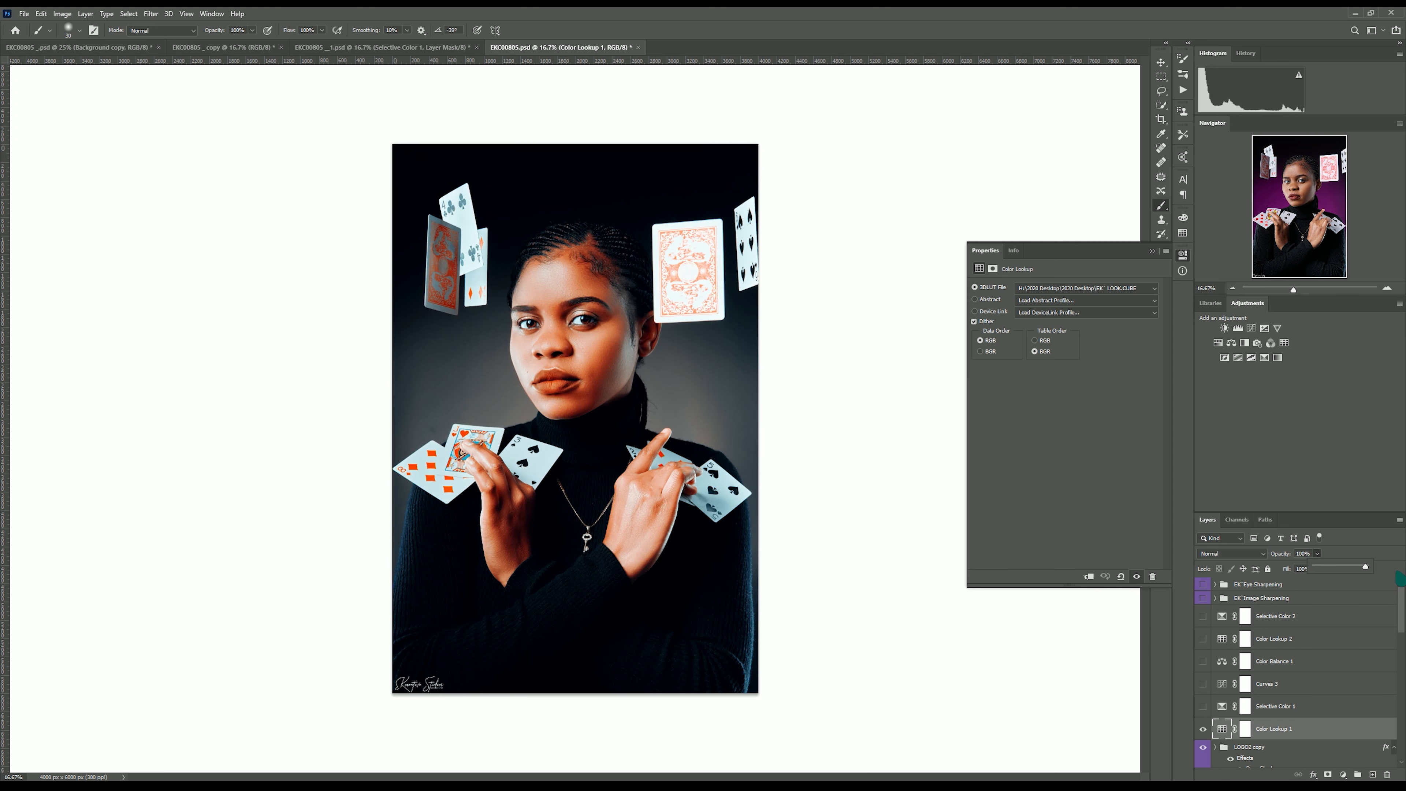
pyautogui.moveTo(1365, 566); pyautogui.dragTo(1316, 567)
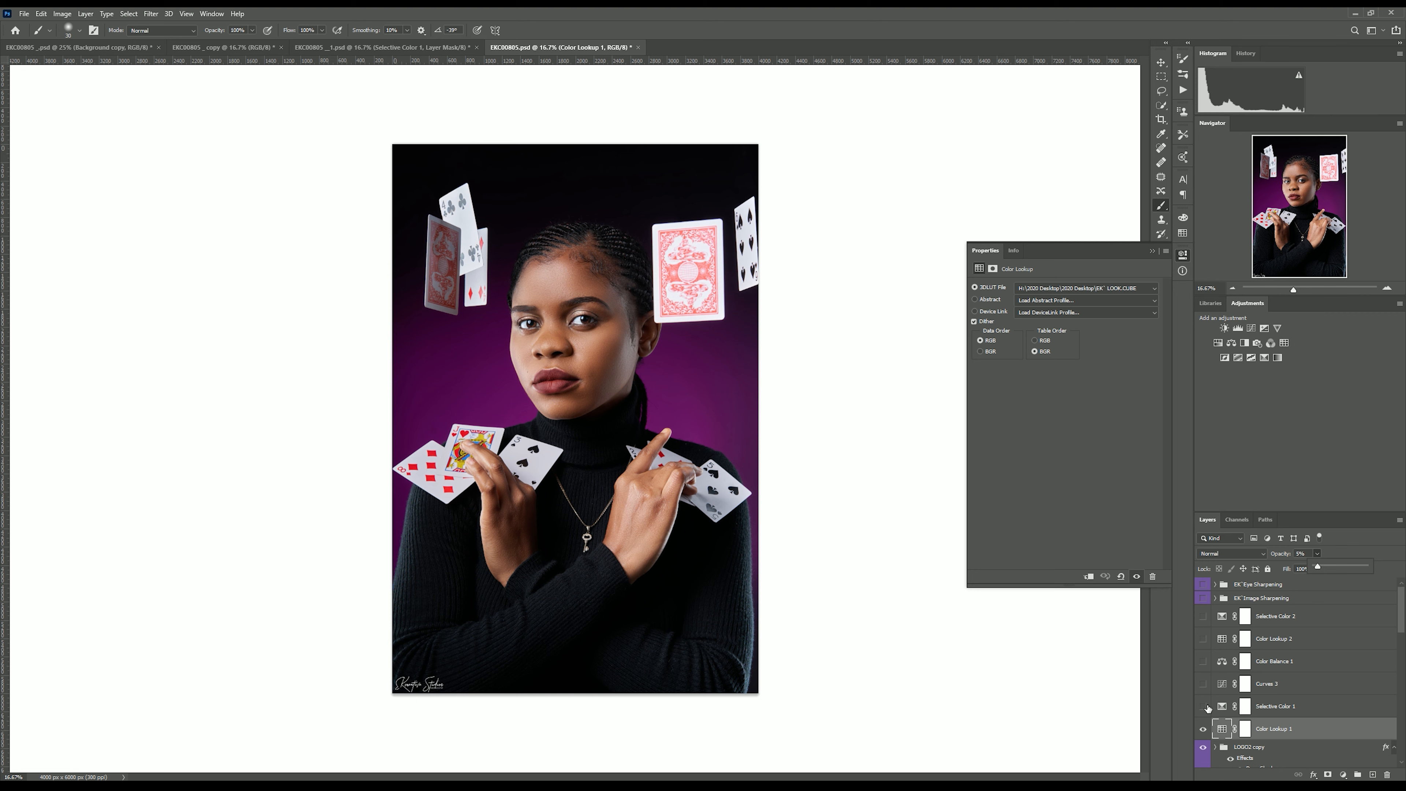
# Turn on Selective Color 1 and inspect its Blacks and Yellows cyan settings.
pyautogui.click(1343, 775)
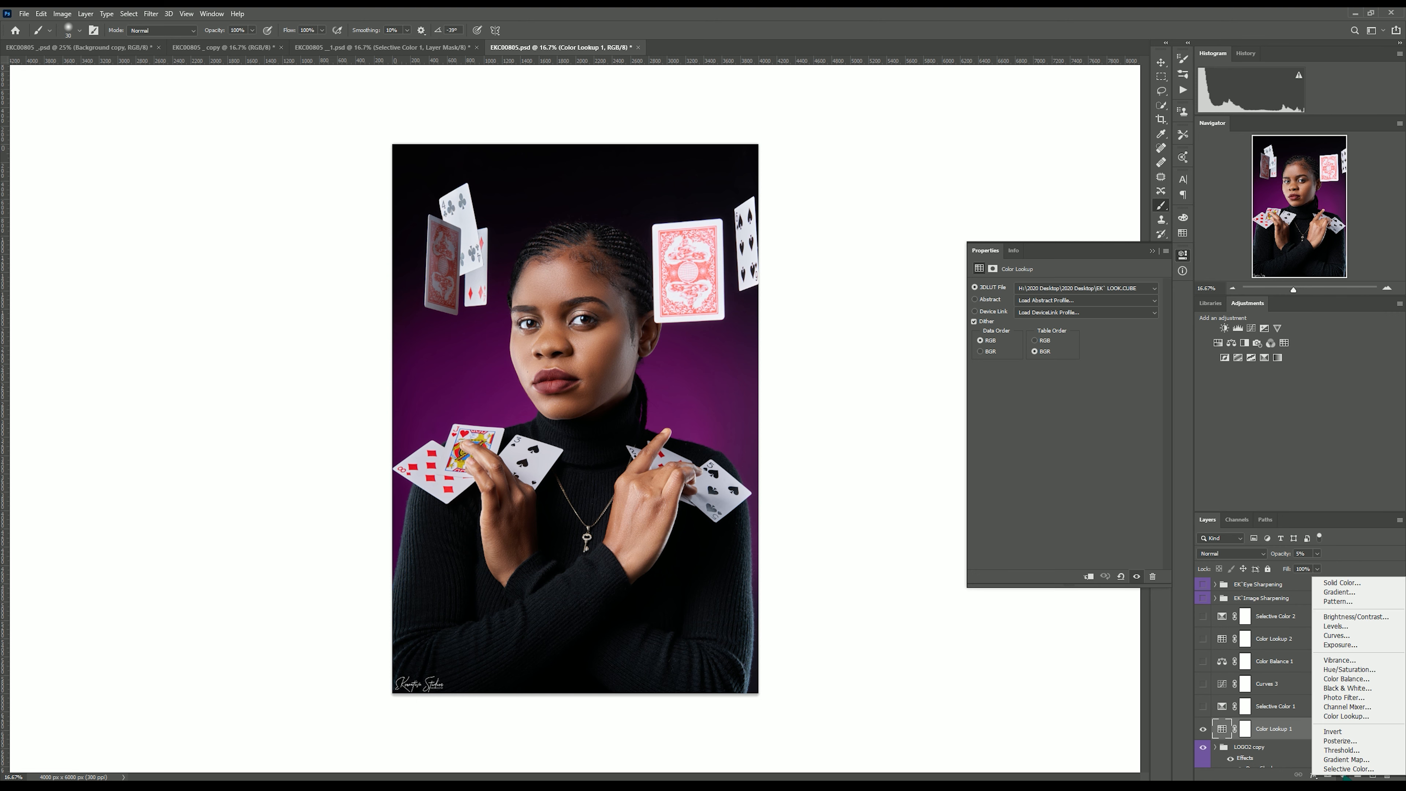
pyautogui.click(1202, 708)
pyautogui.click(1206, 707)
pyautogui.click(1222, 706)
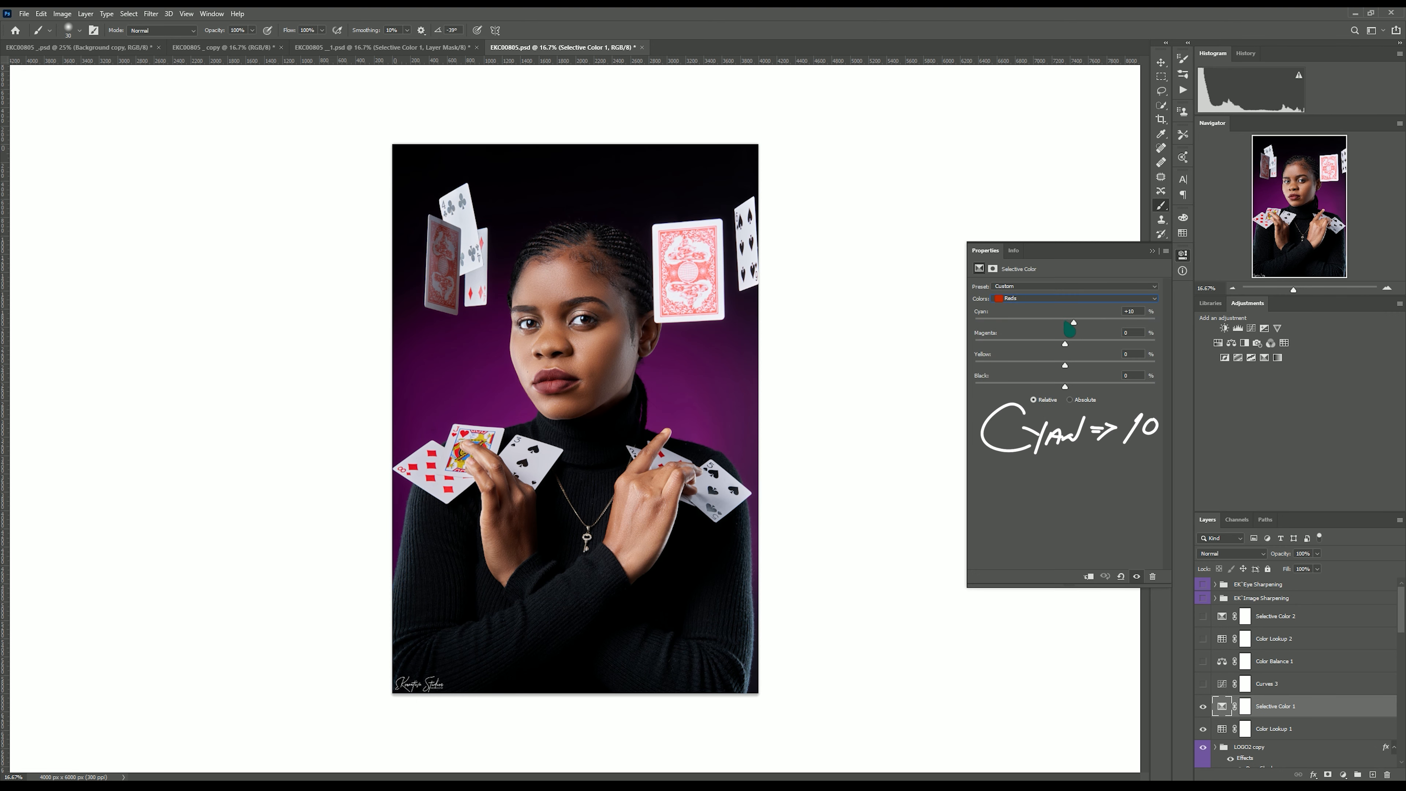
pyautogui.click(1080, 298)
pyautogui.click(1071, 309)
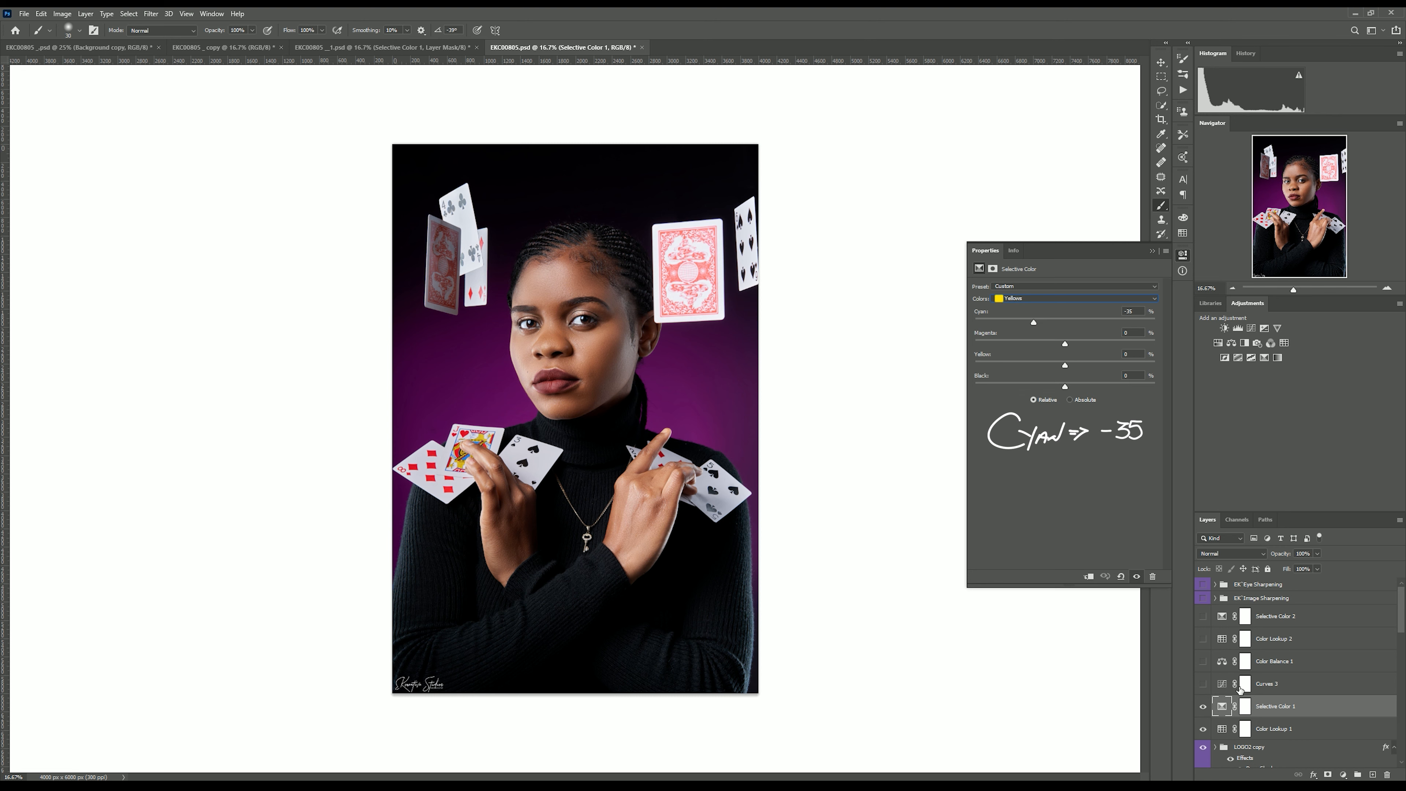
# Turn on the Curves 3 adjustment layer and inspect its curve.
pyautogui.click(1342, 774)
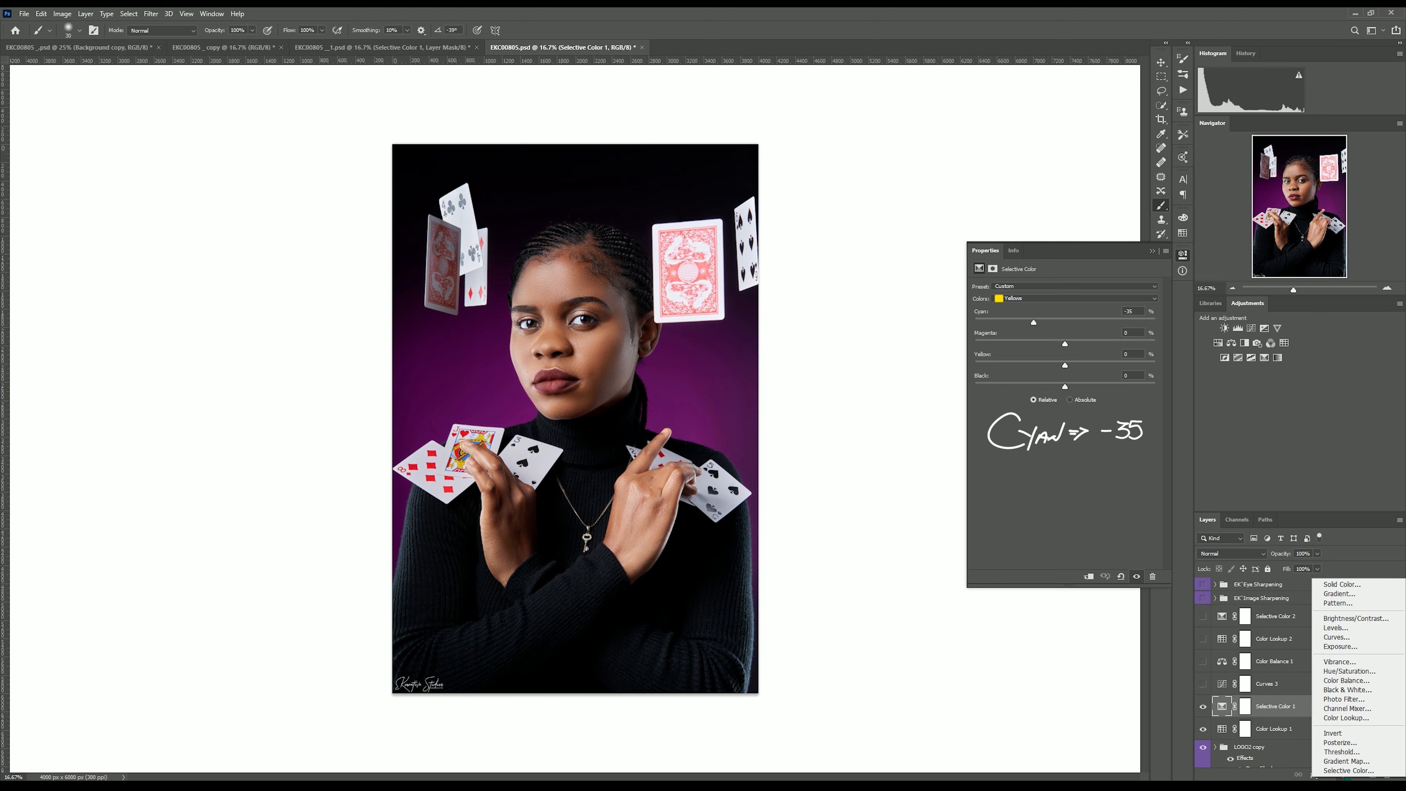
pyautogui.click(1203, 685)
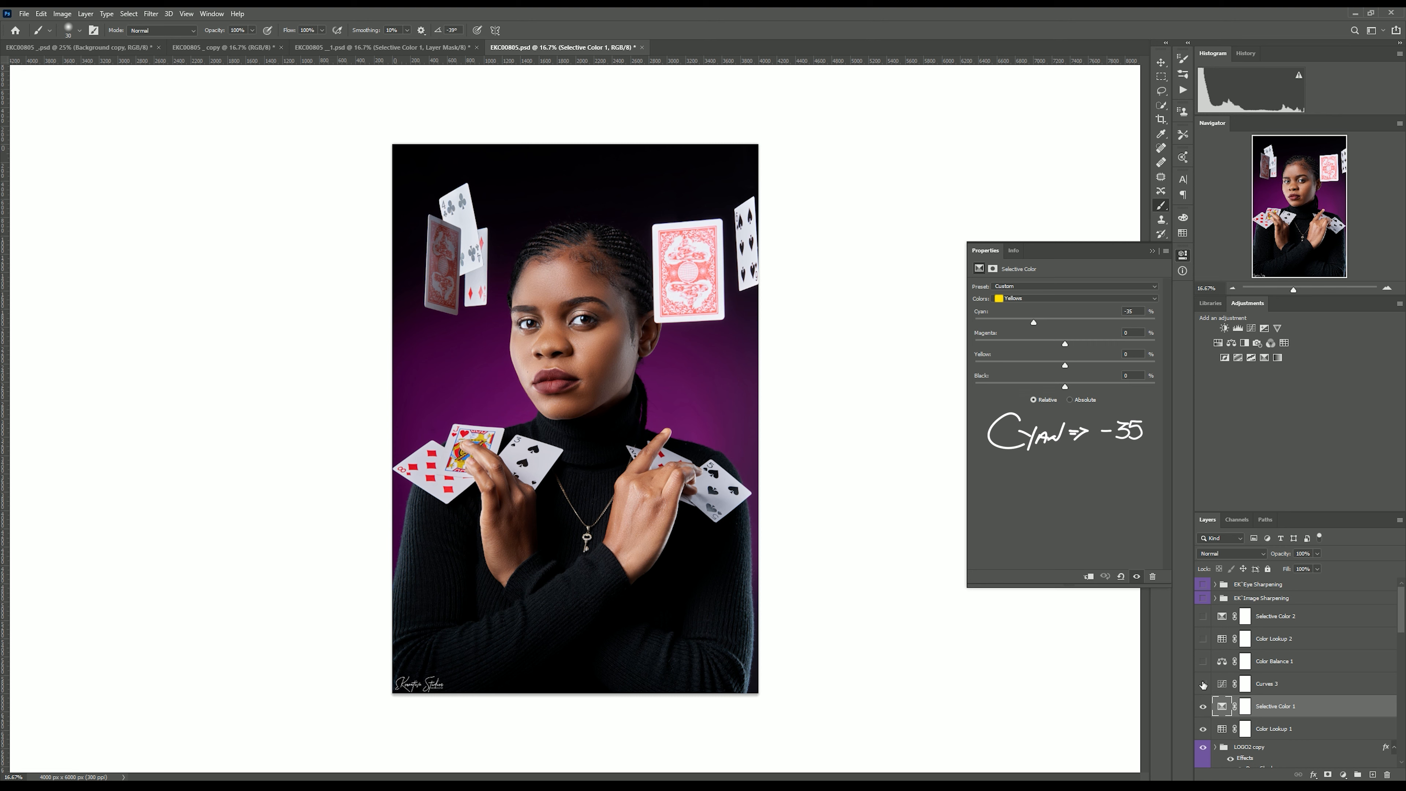
pyautogui.click(1223, 686)
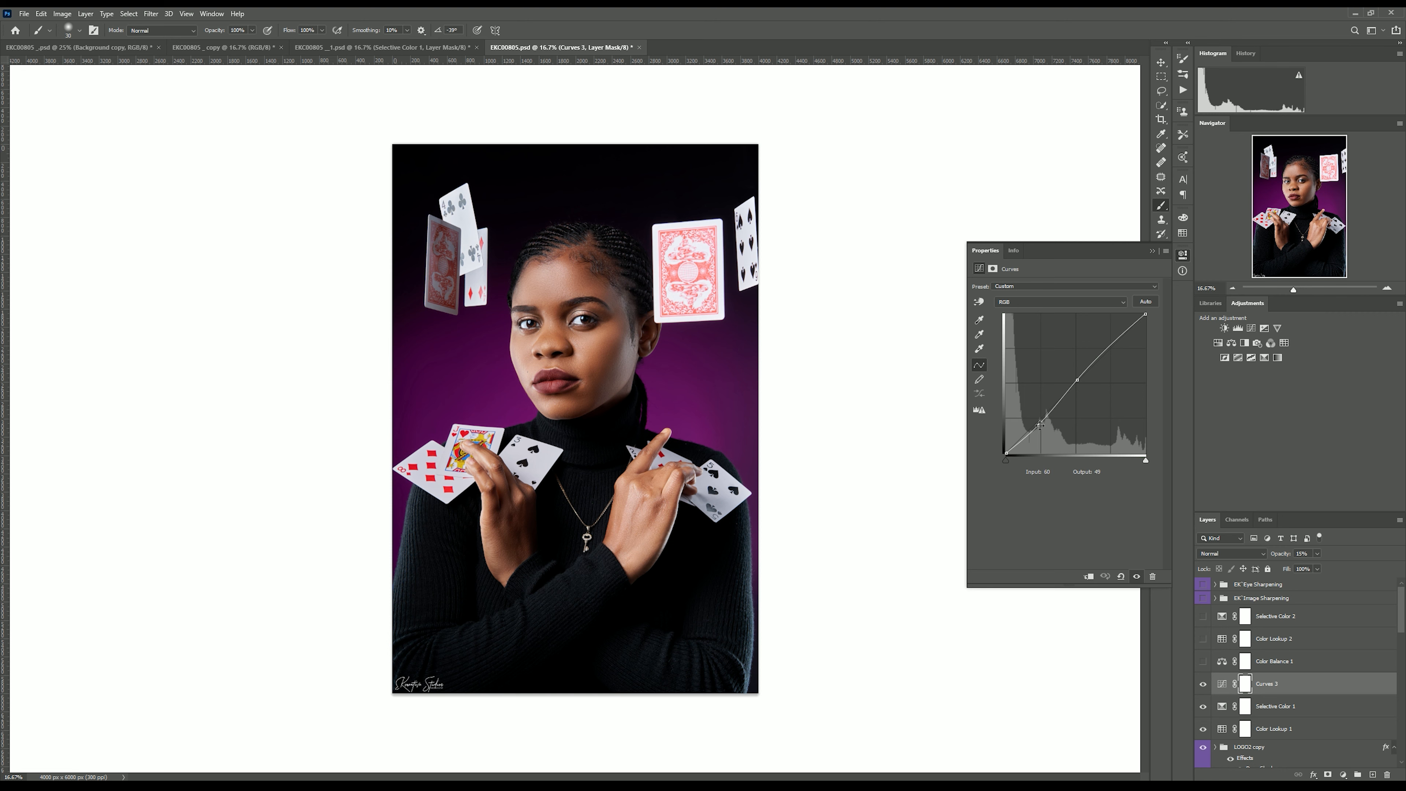
pyautogui.click(1078, 380)
# Turn on Color Balance 1 and inspect its Midtones, Shadows and Highlights settings.
pyautogui.click(1344, 775)
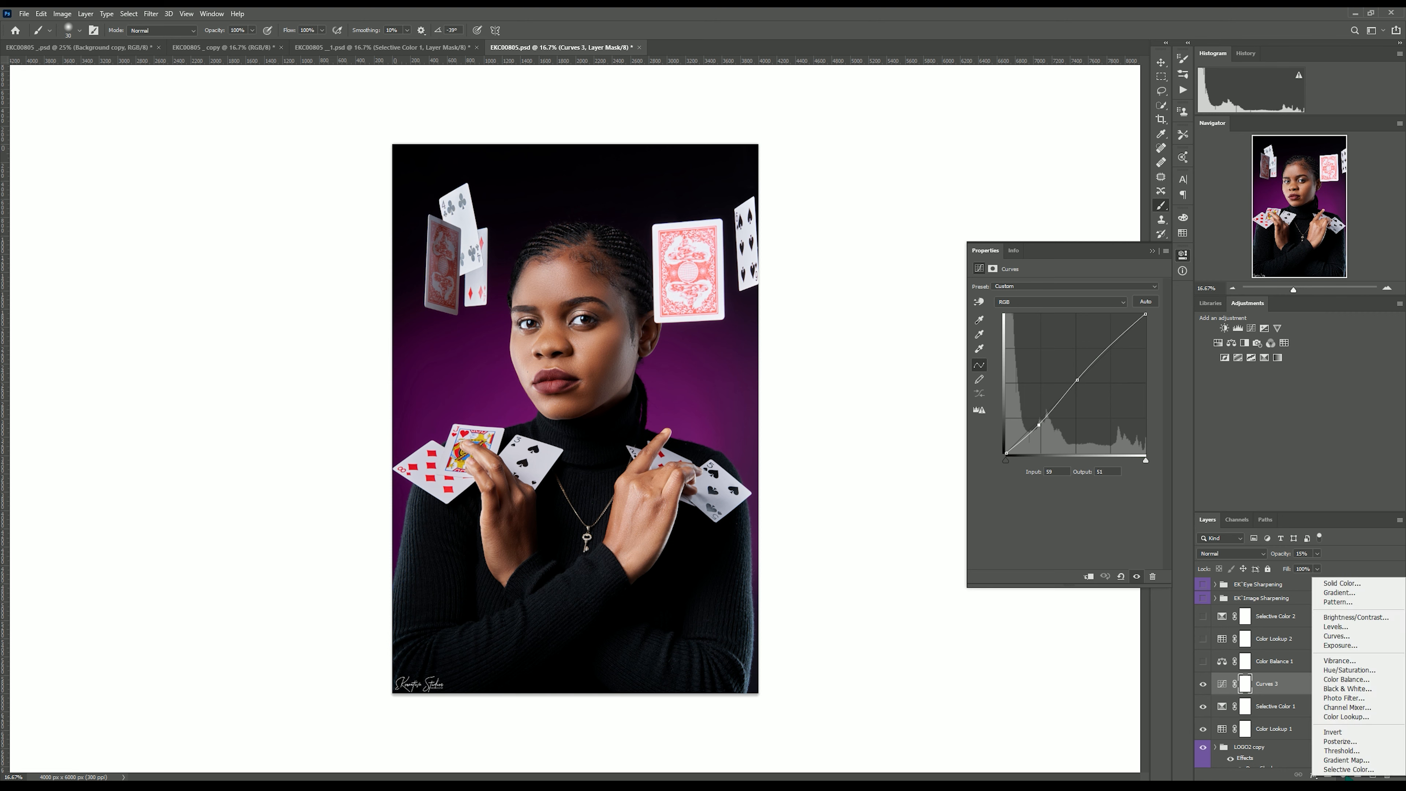
pyautogui.click(1348, 685)
pyautogui.click(1037, 290)
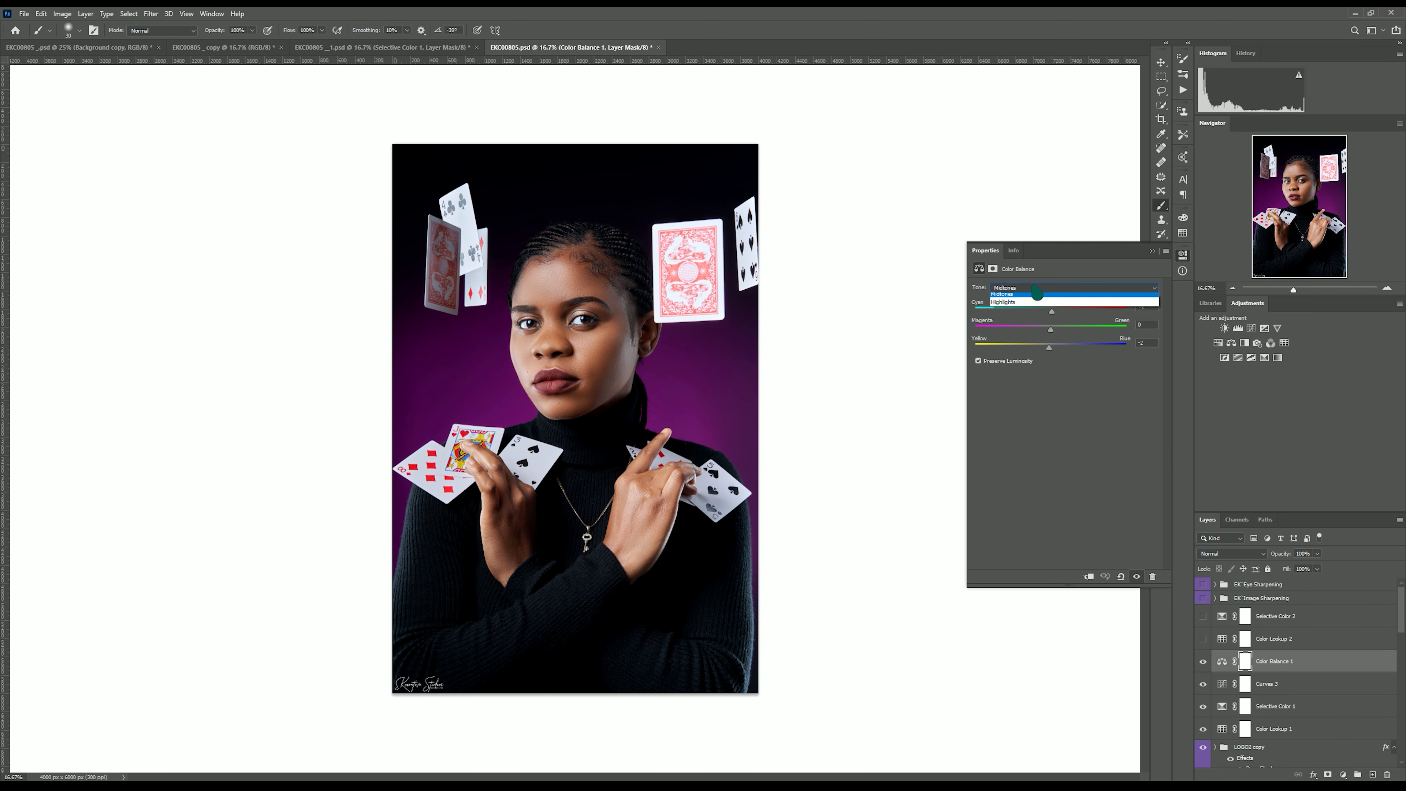
pyautogui.click(1035, 294)
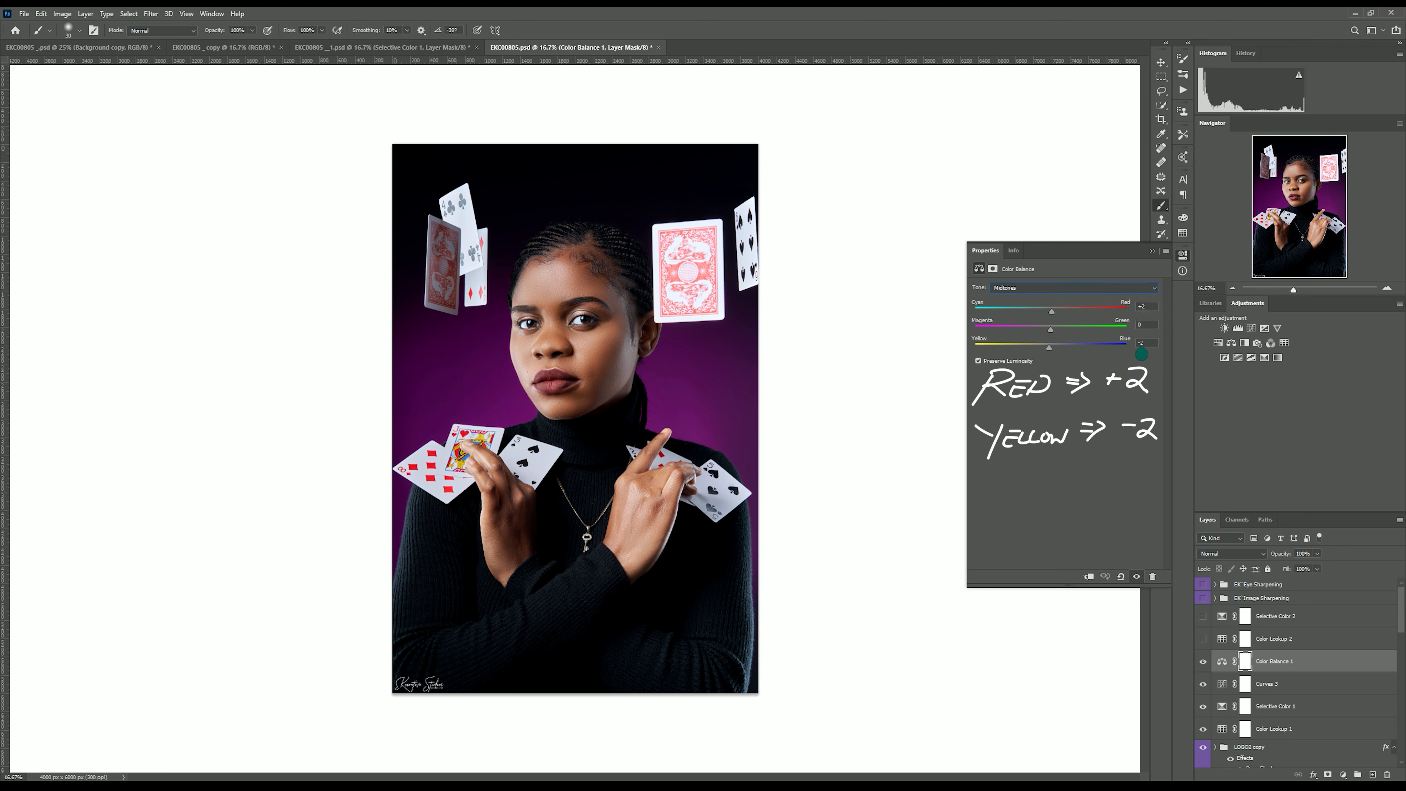
pyautogui.click(1051, 288)
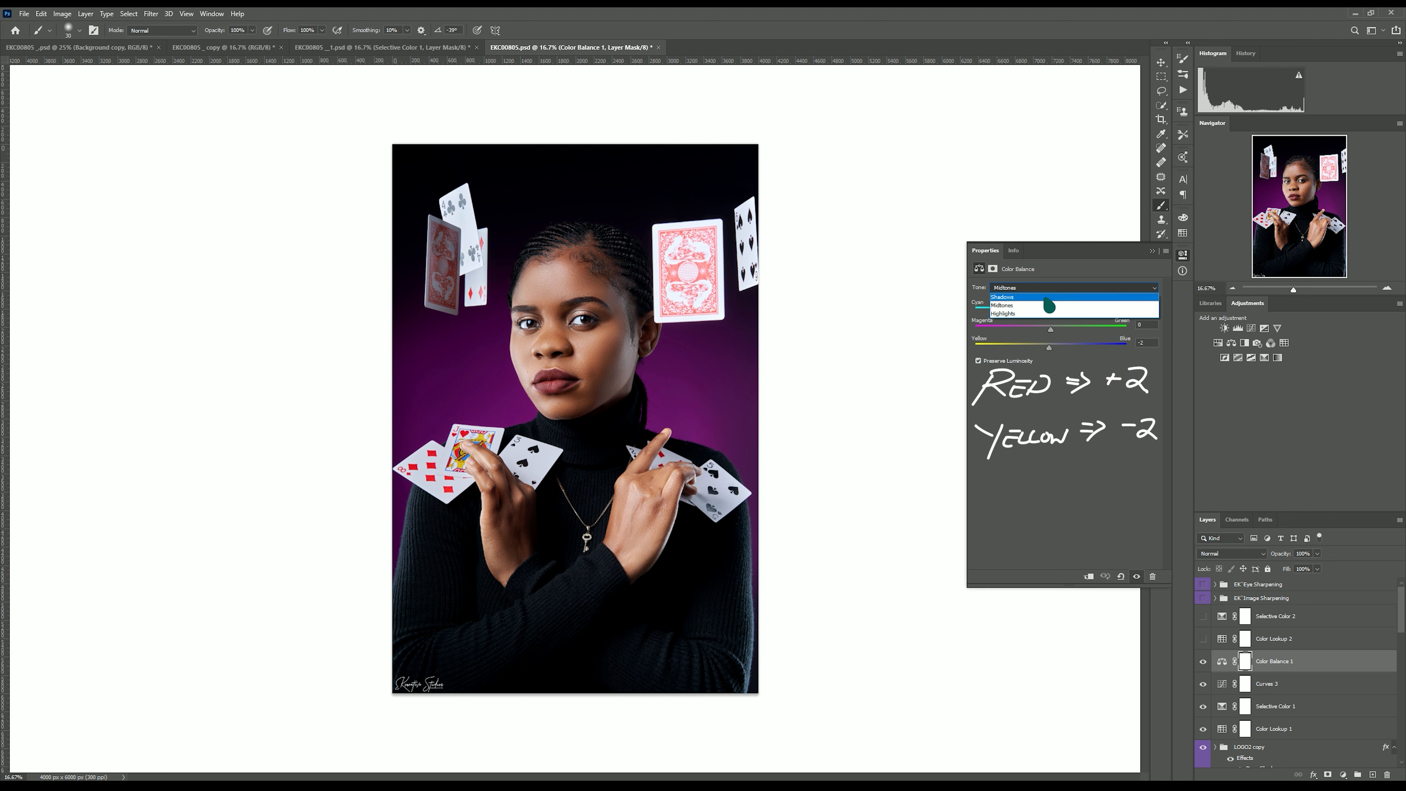
pyautogui.click(1048, 299)
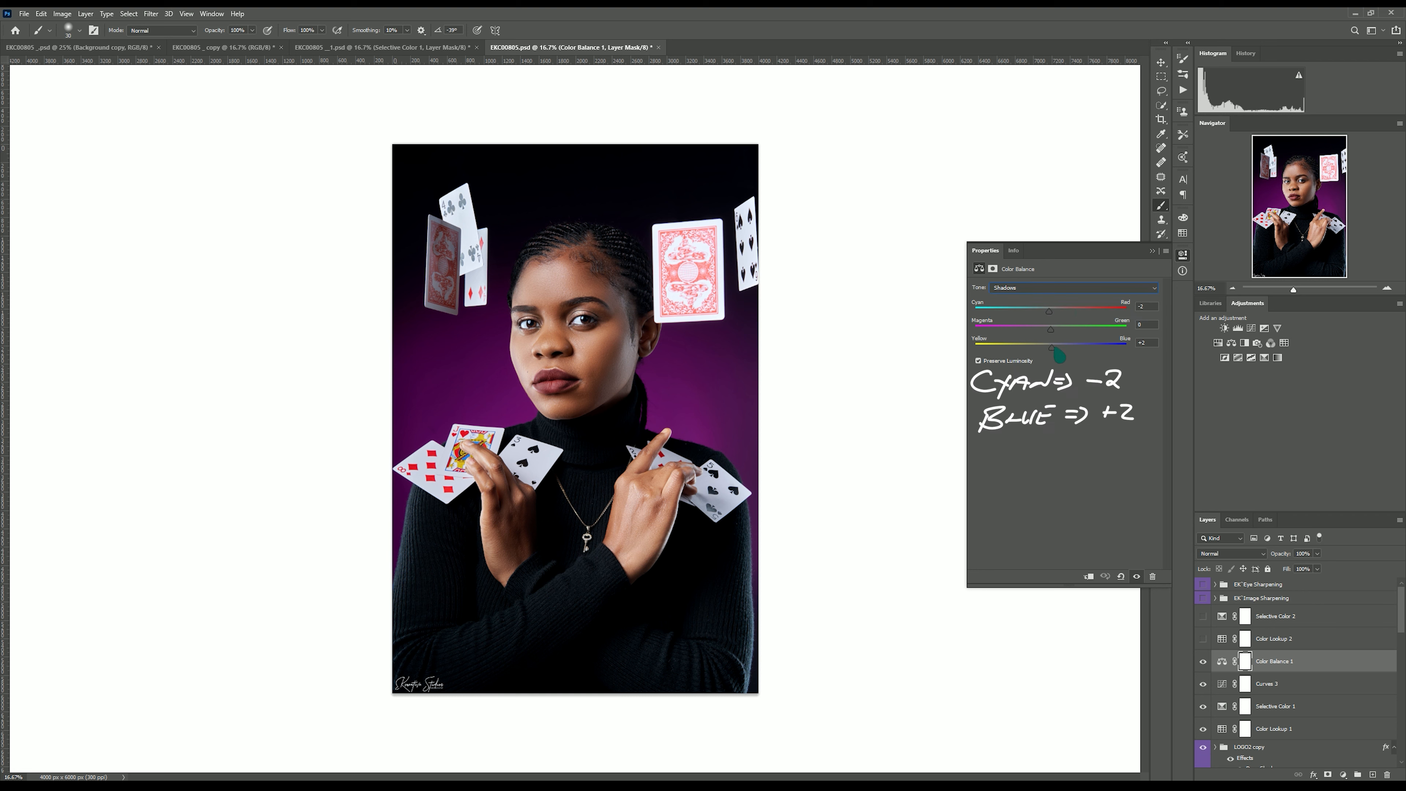
pyautogui.click(1058, 289)
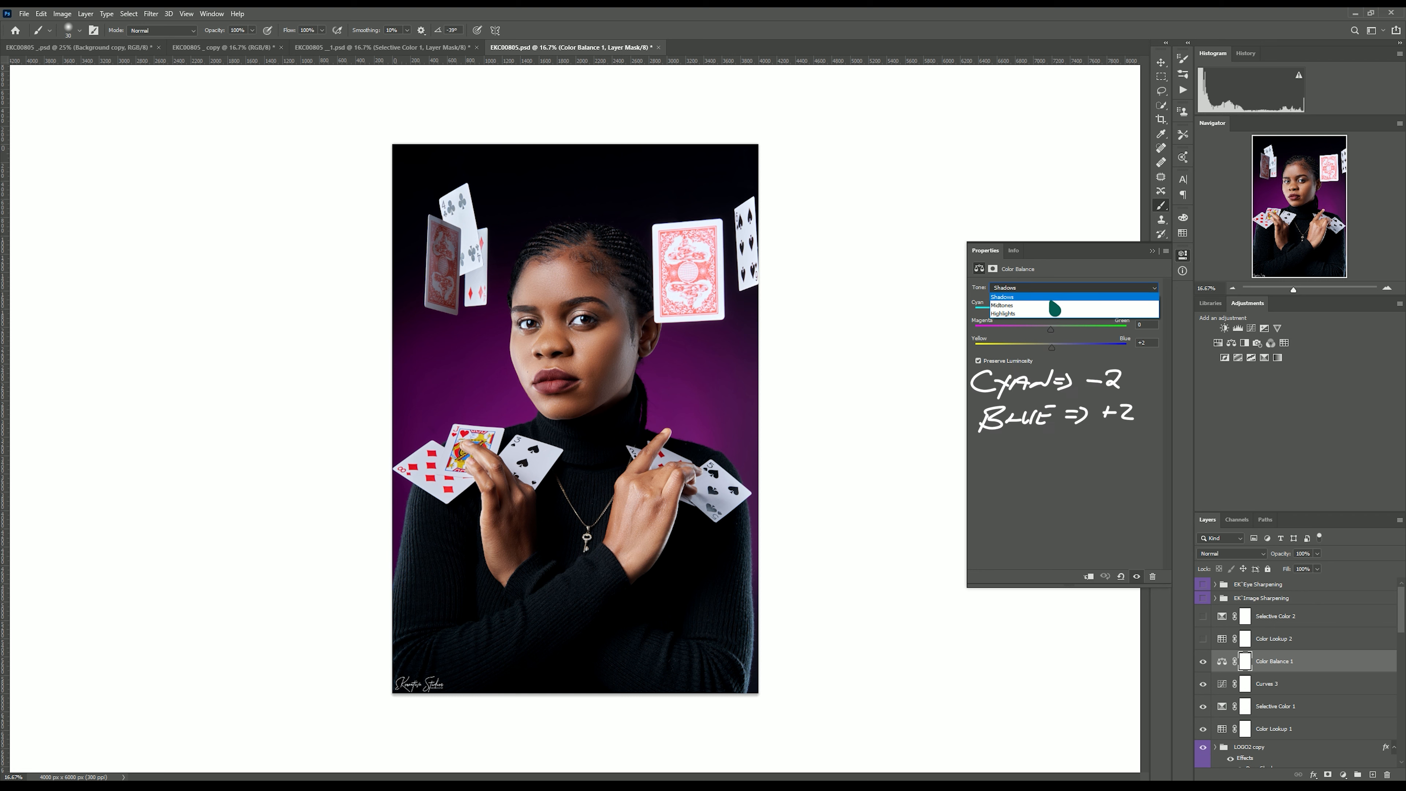
pyautogui.click(1052, 314)
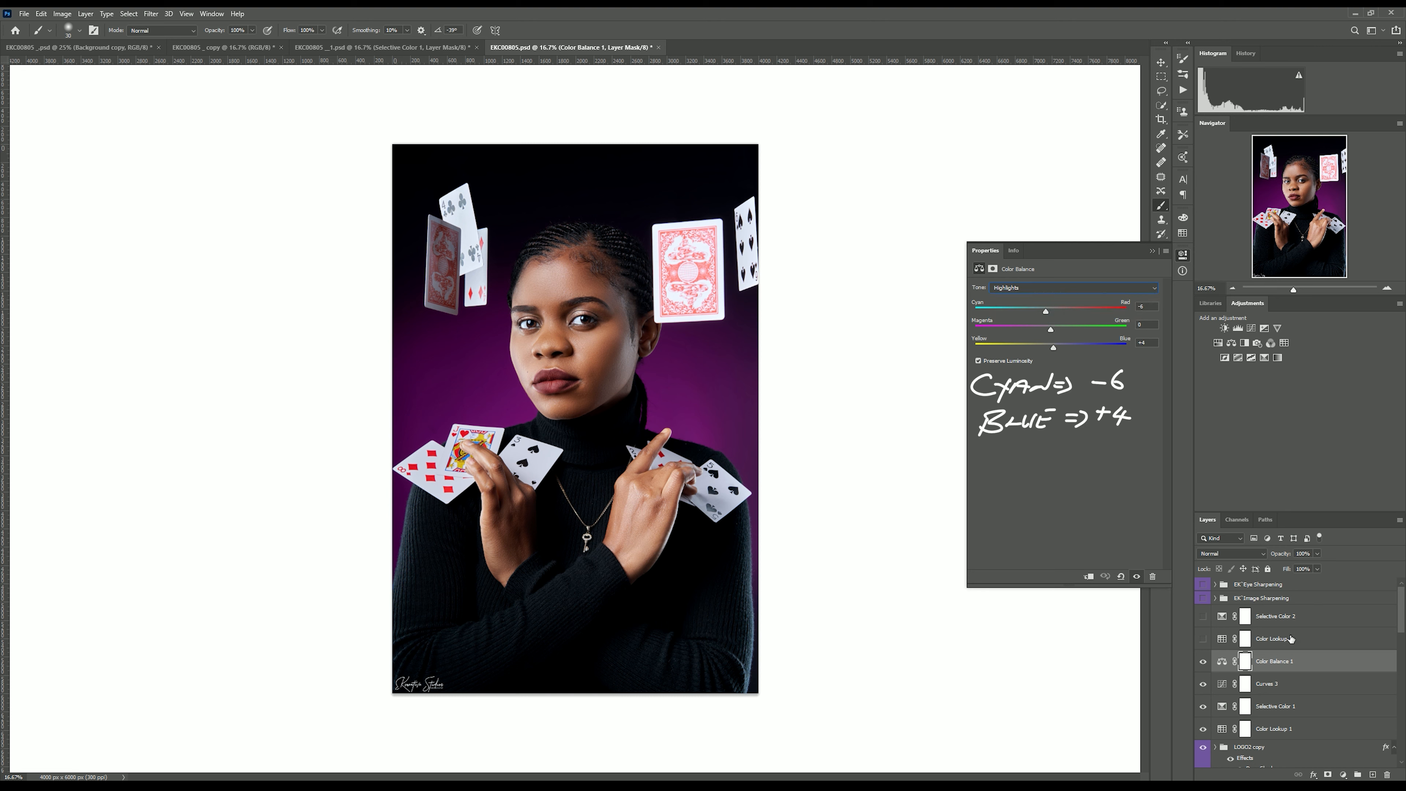
# Turn on Selective Color 2 and set its Whites black value to -10.
pyautogui.click(1203, 616)
pyautogui.click(1226, 623)
pyautogui.click(1342, 774)
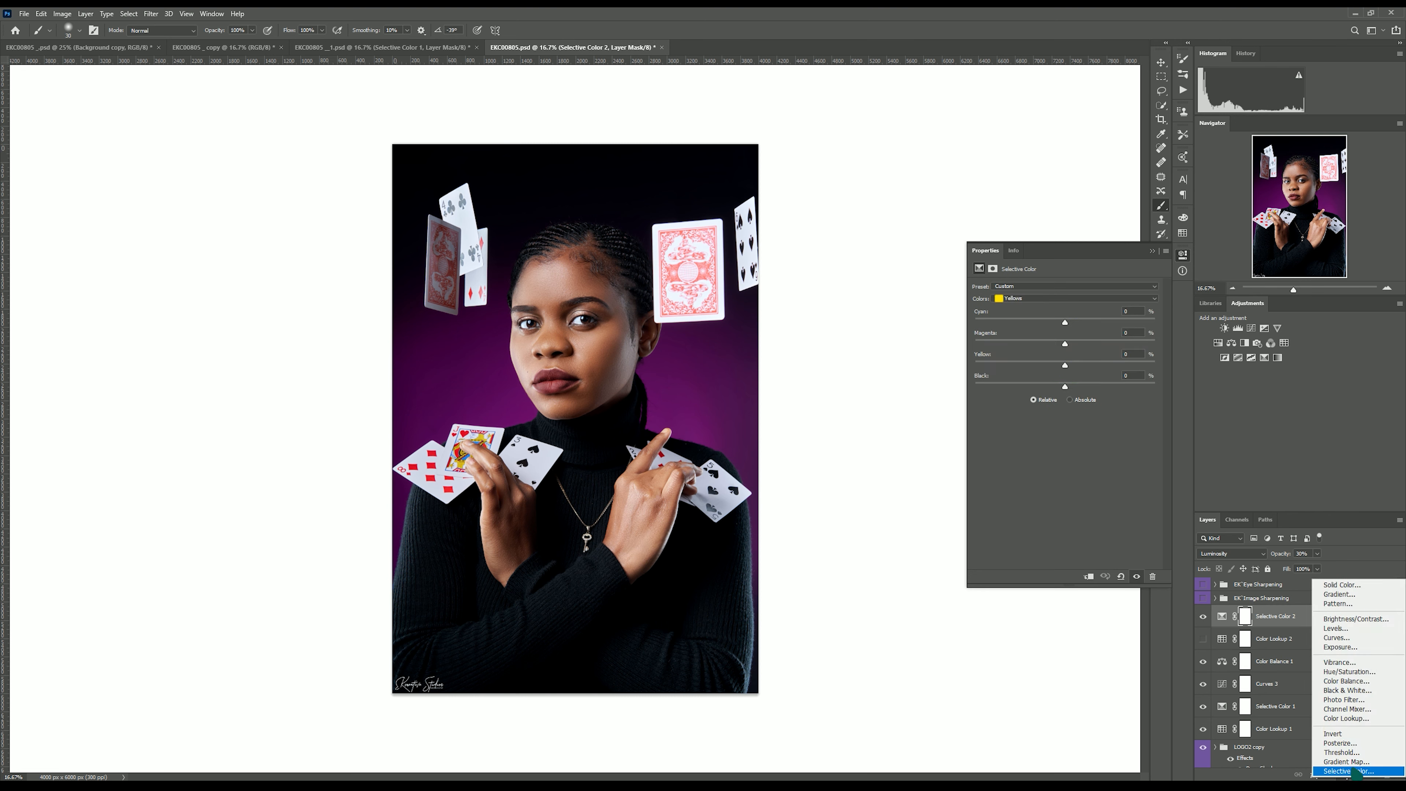
pyautogui.click(1031, 298)
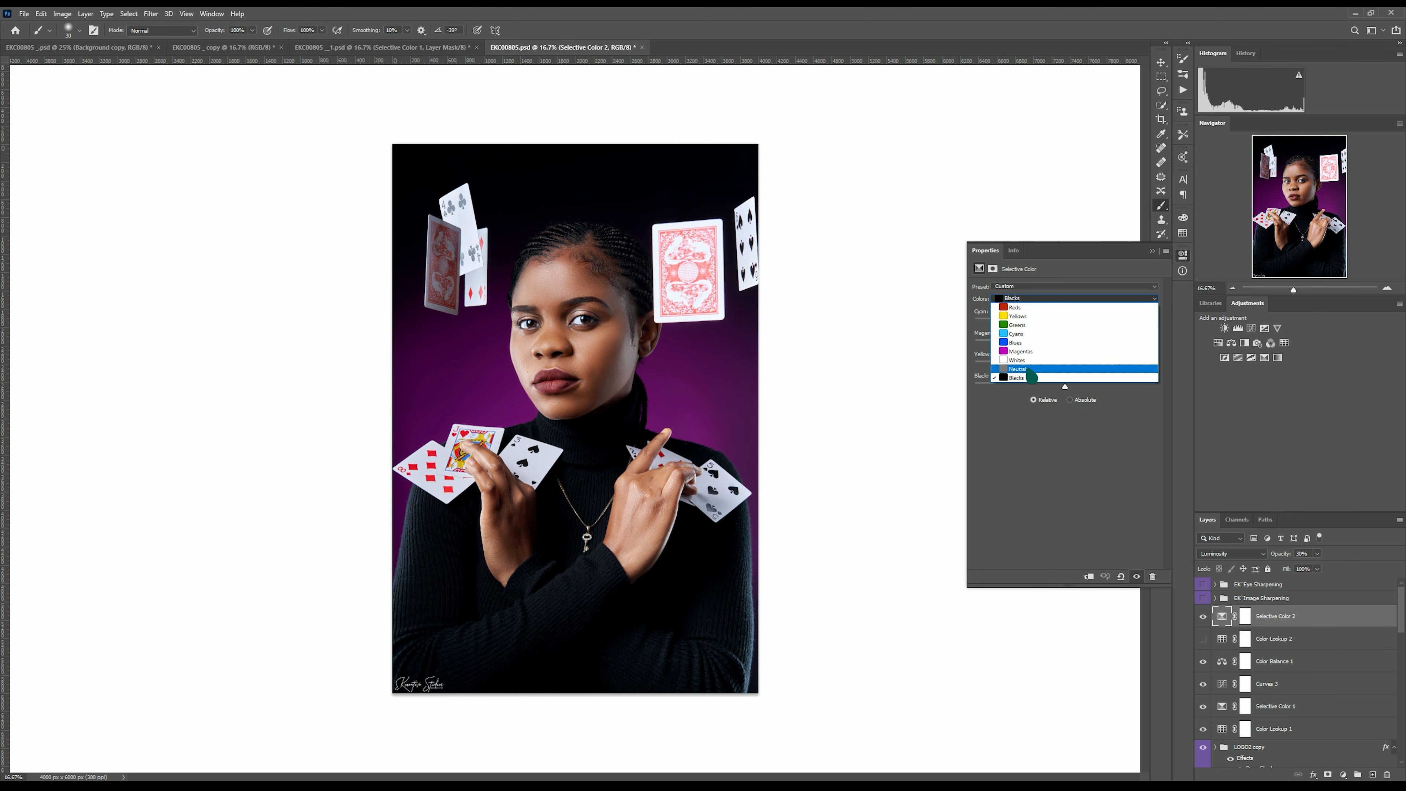
pyautogui.click(1029, 366)
pyautogui.click(1036, 300)
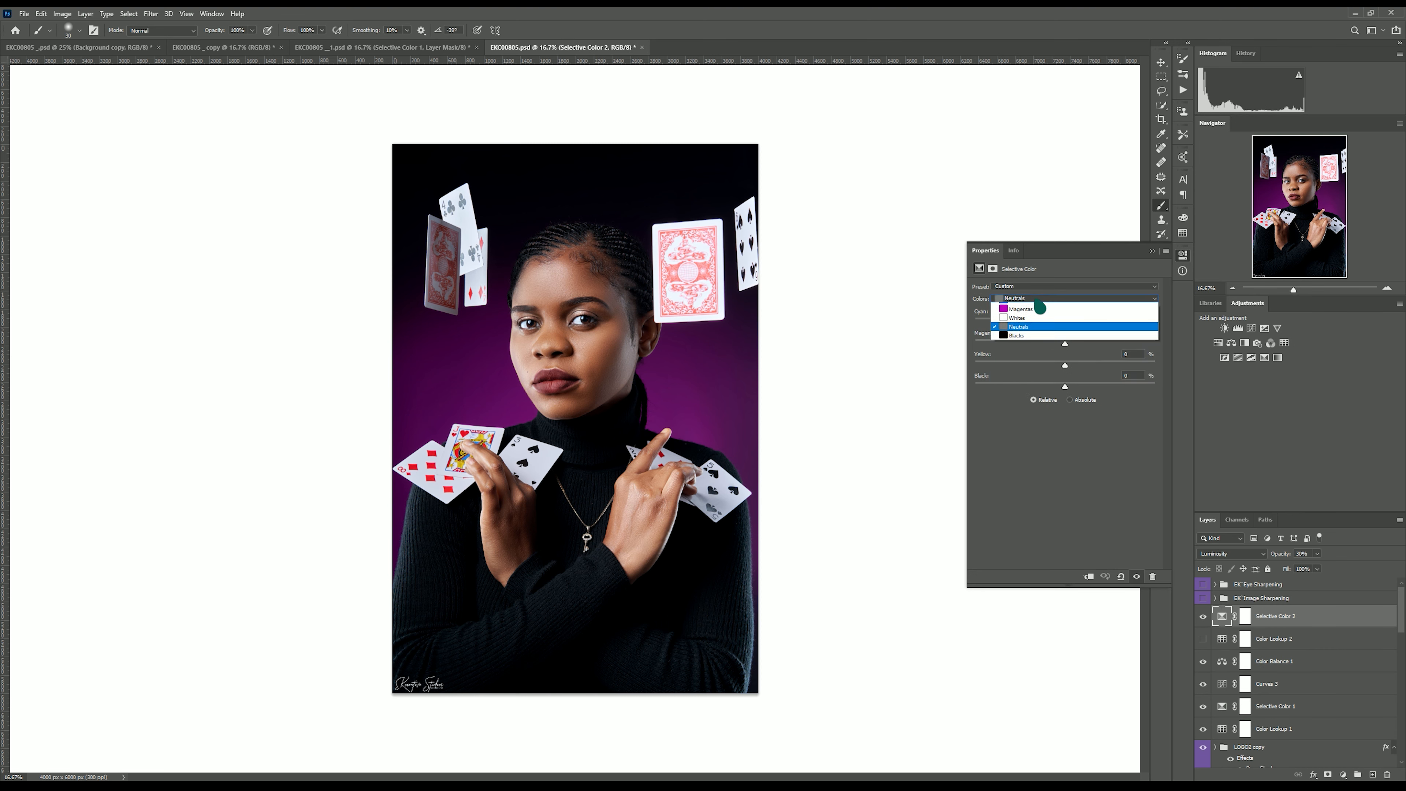
pyautogui.click(1035, 357)
pyautogui.moveTo(1064, 386); pyautogui.dragTo(1020, 385)
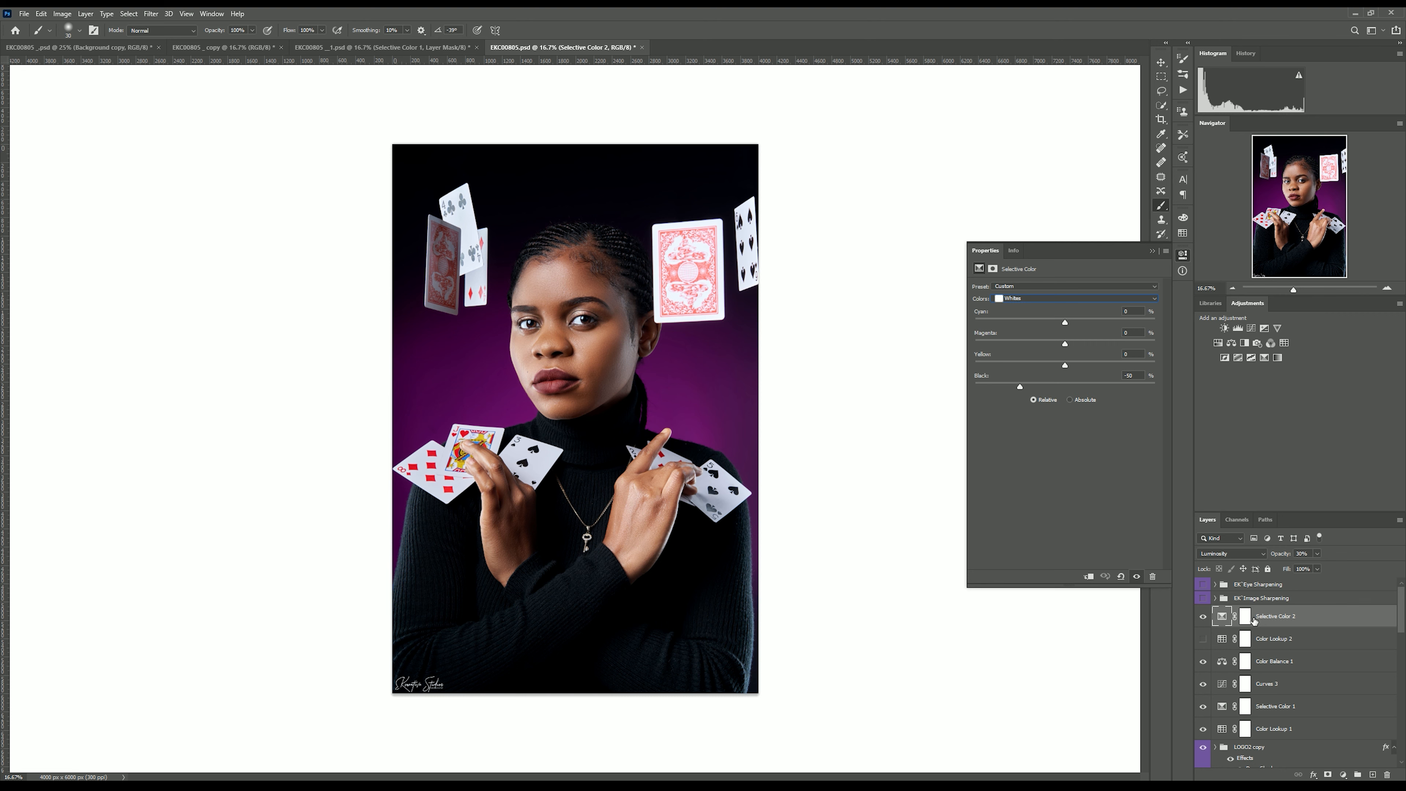
# Turn on the EK Dodge & Burn group and set its Dodge layer's opacity to 20%.
pyautogui.scroll(-5, 1254, 621)
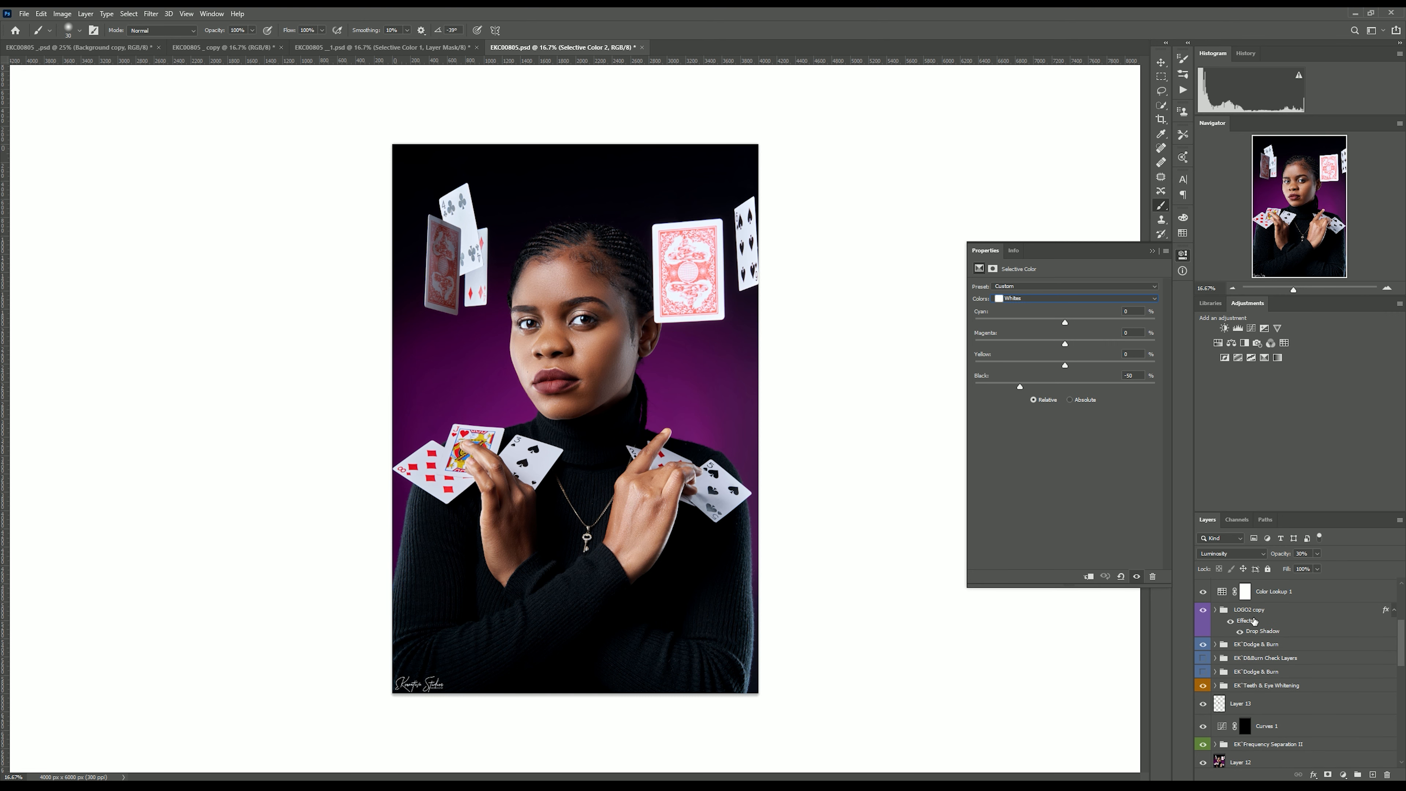
pyautogui.scroll(2, 1254, 620)
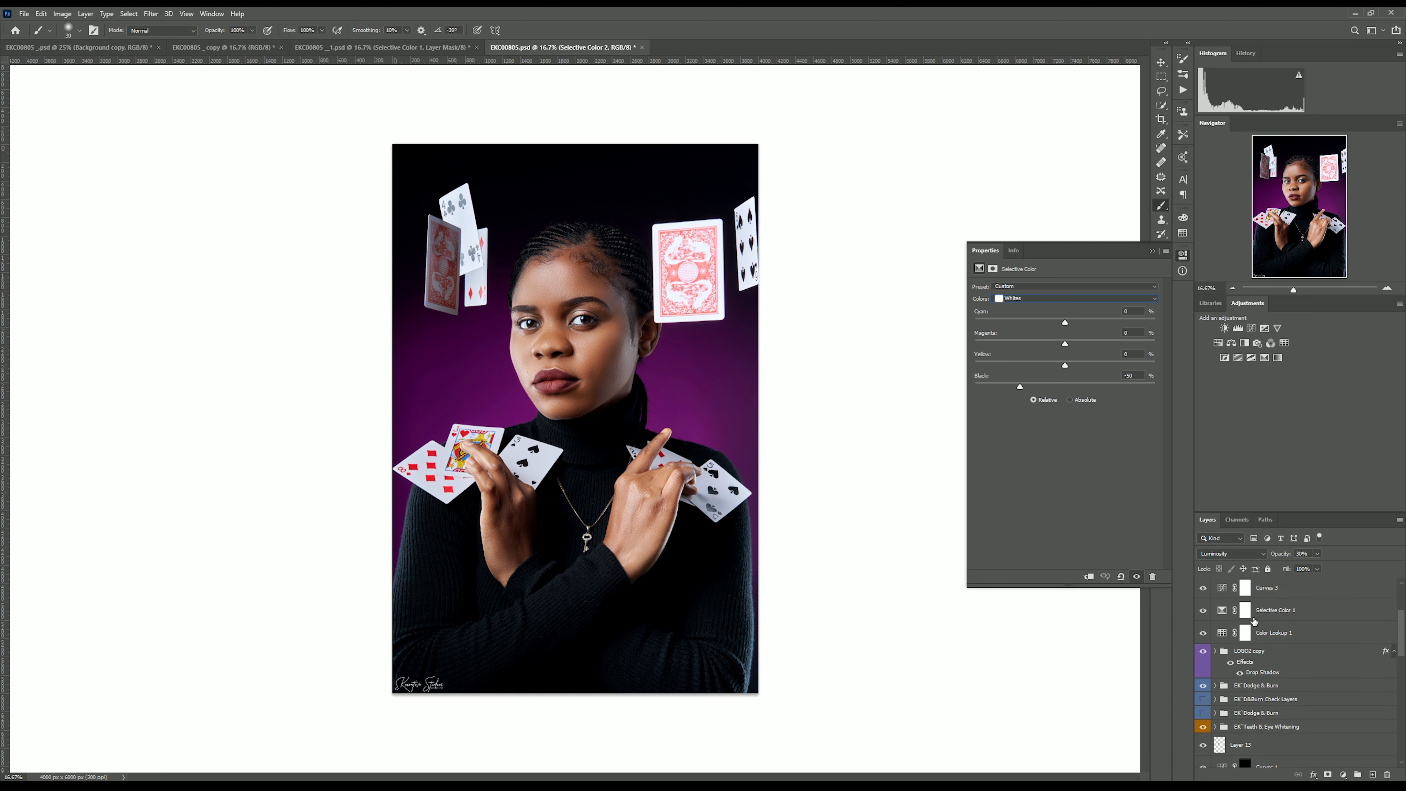
pyautogui.click(1203, 713)
pyautogui.click(1214, 714)
pyautogui.scroll(-1, 1289, 719)
pyautogui.scroll(-1, 1289, 719)
pyautogui.click(1287, 708)
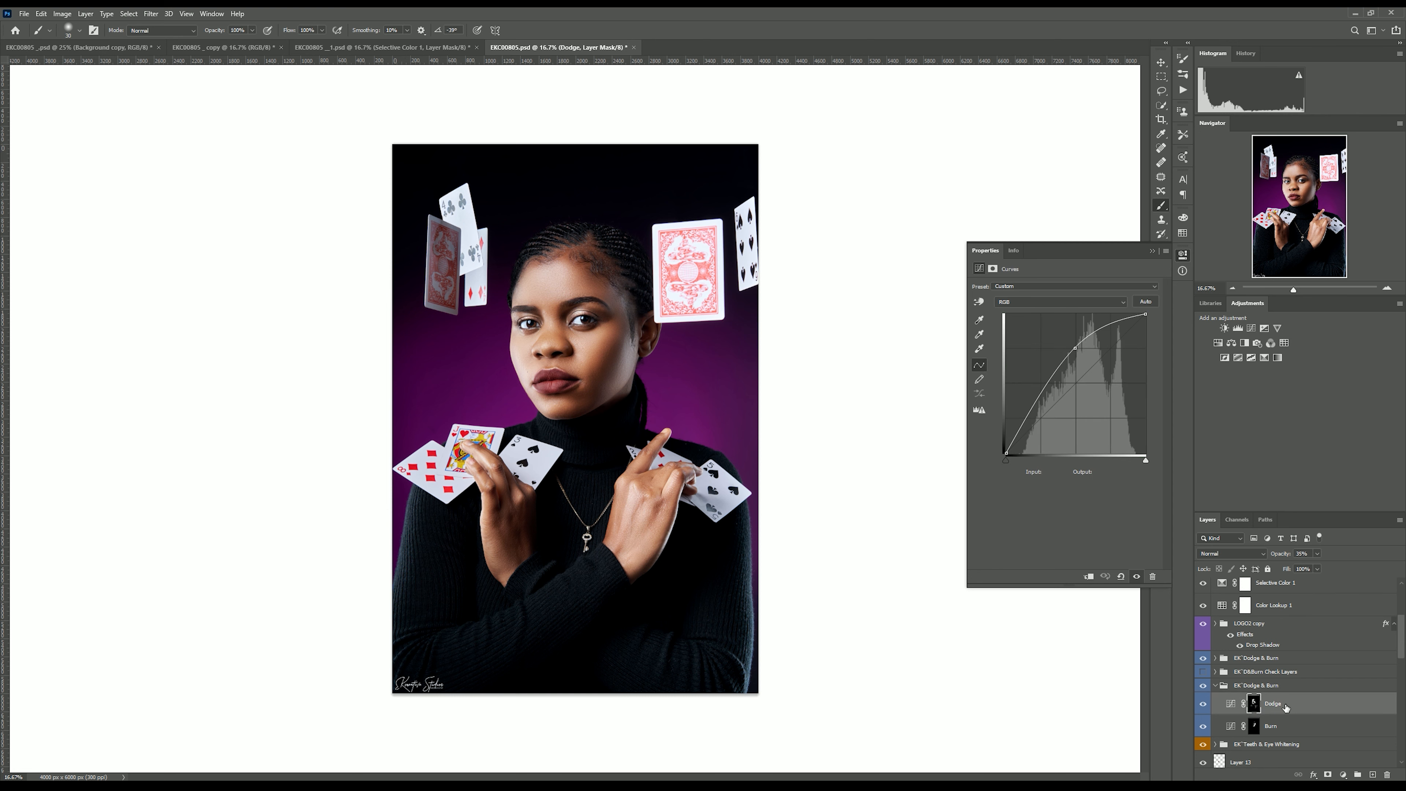
pyautogui.click(1317, 569)
pyautogui.moveTo(1315, 566); pyautogui.dragTo(1310, 566)
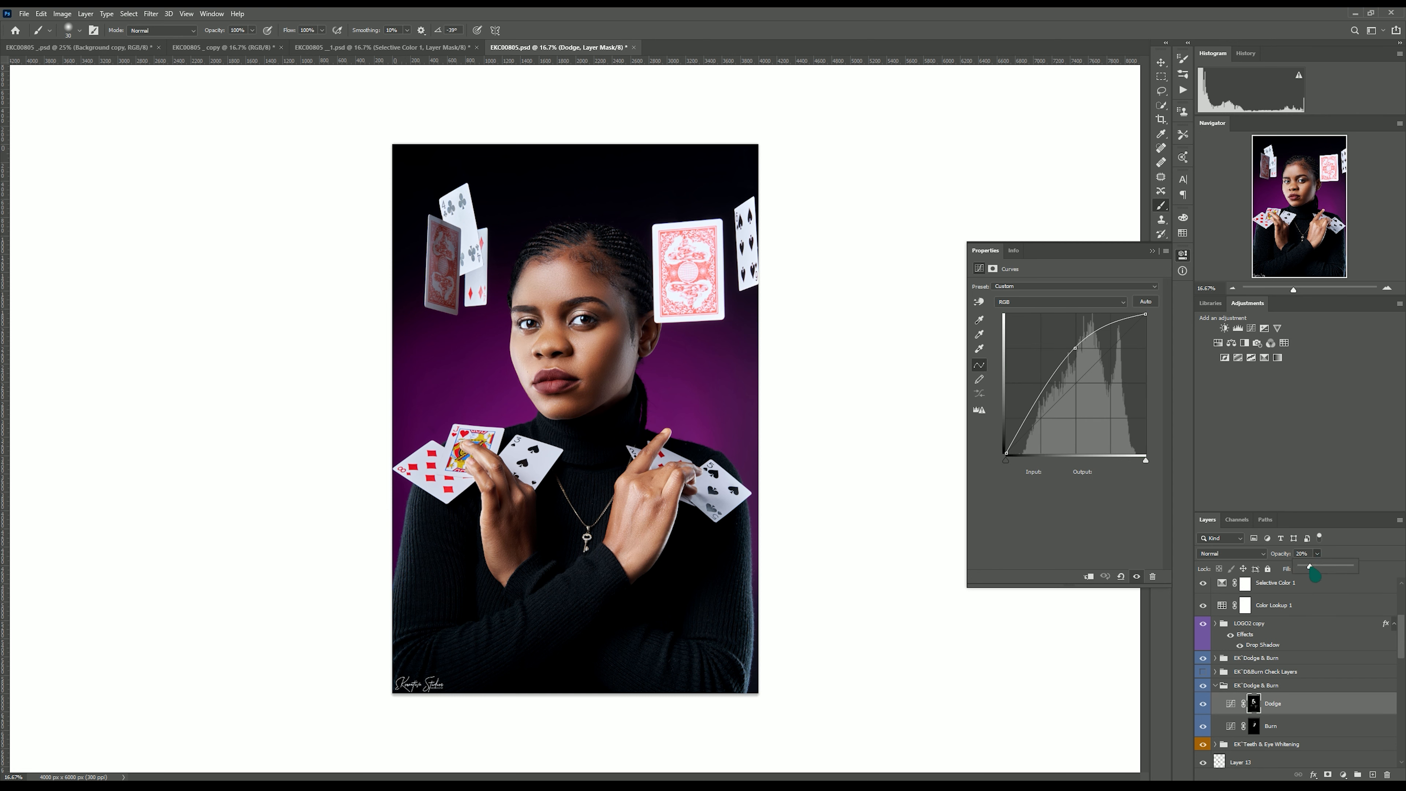
# Adjust the Burn layer's opacity and collapse the EK Dodge & Burn group.
pyautogui.click(1269, 733)
pyautogui.click(1269, 733)
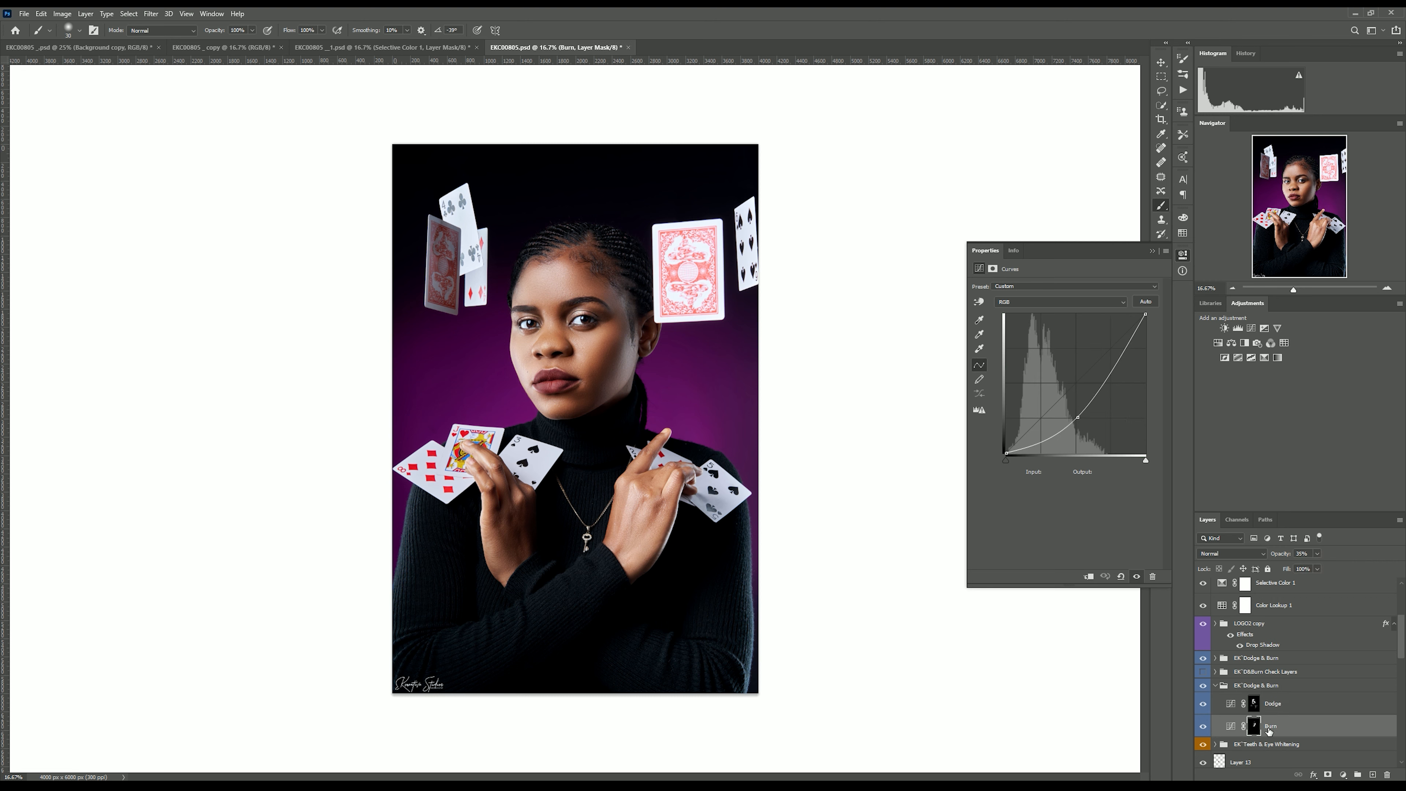
pyautogui.scroll(-1, 1270, 731)
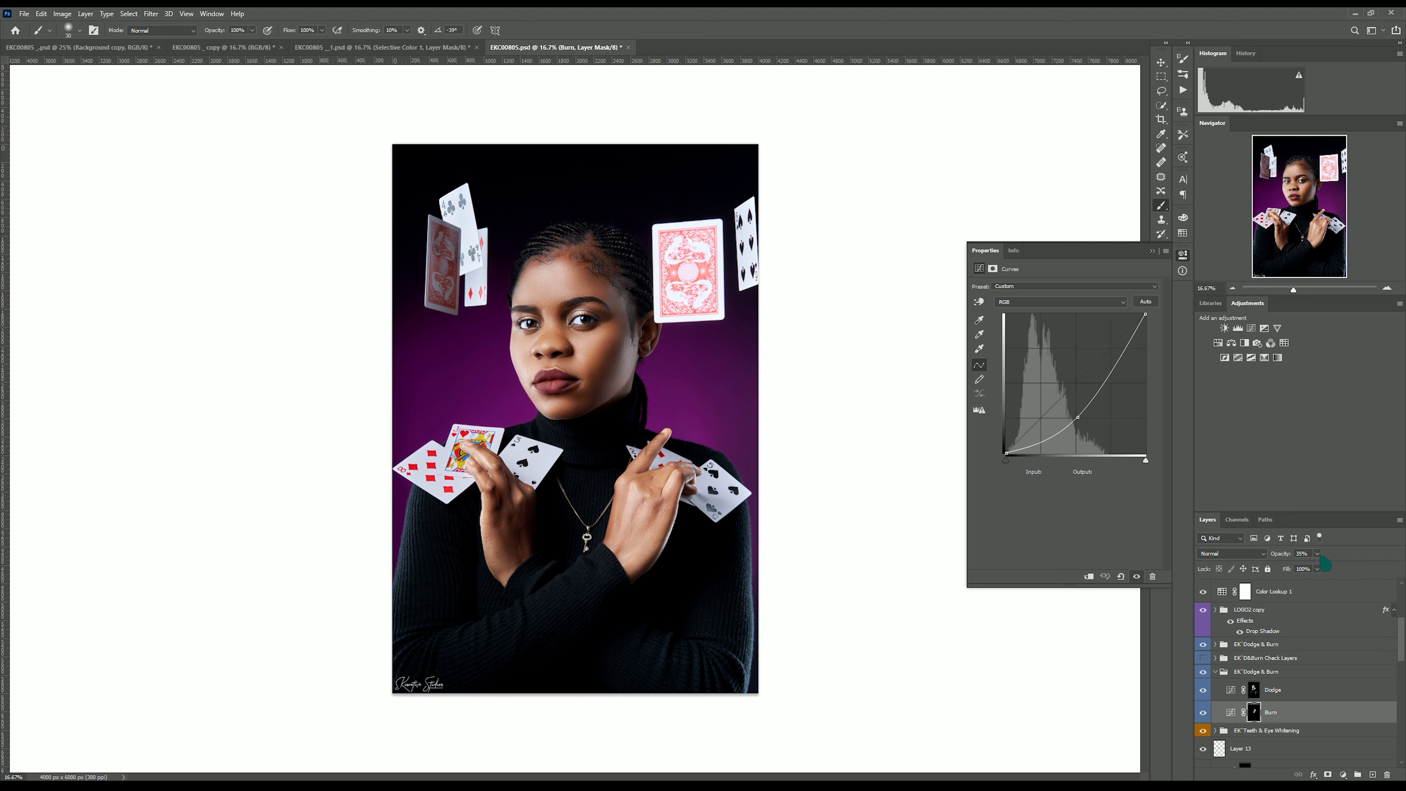
pyautogui.click(1317, 569)
pyautogui.moveTo(1315, 566); pyautogui.dragTo(1310, 567)
pyautogui.click(1215, 671)
# Select Selective Color 2 and zoom in to view the graded image.
pyautogui.scroll(1, 1238, 702)
pyautogui.scroll(1, 1238, 702)
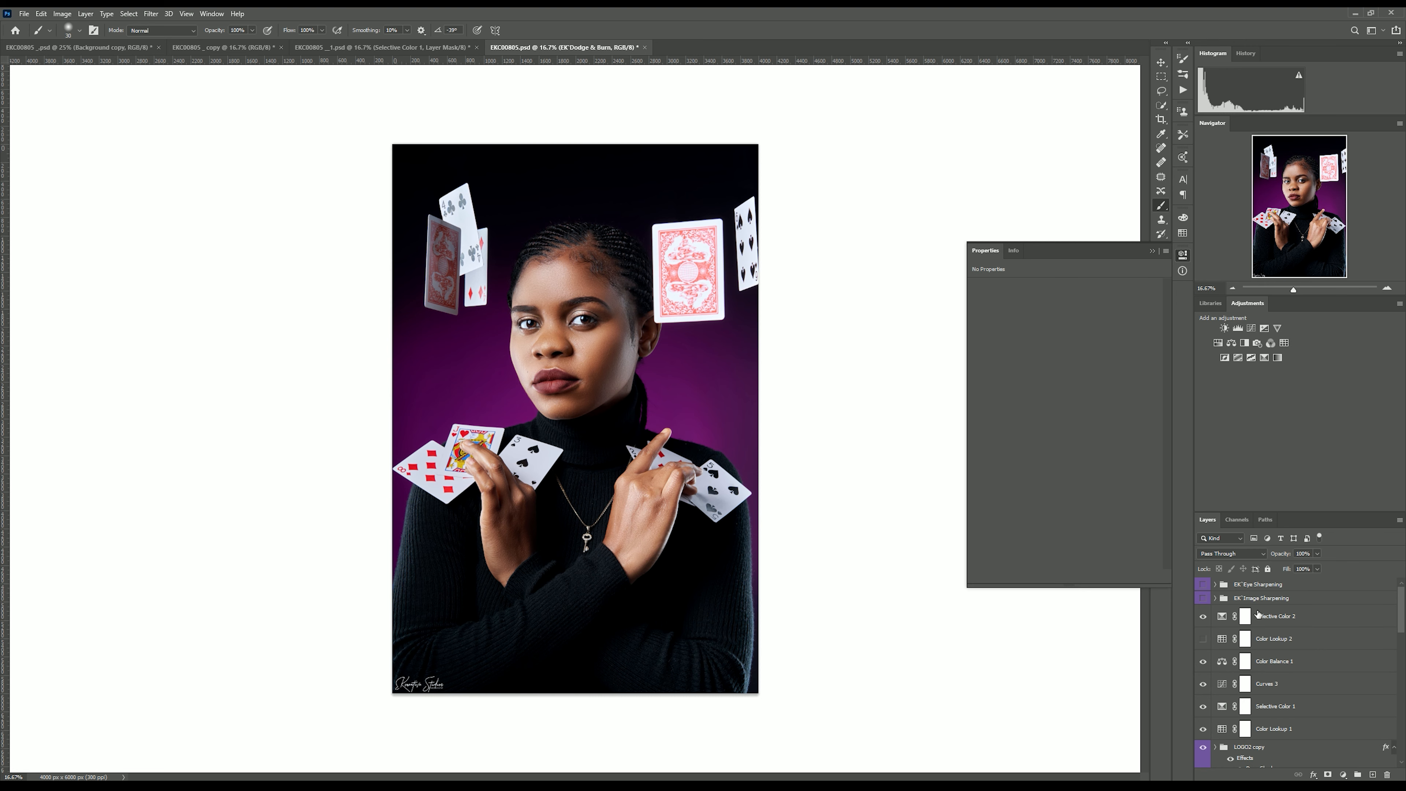
pyautogui.click(1278, 625)
pyautogui.hotkey('ctrl', '+')
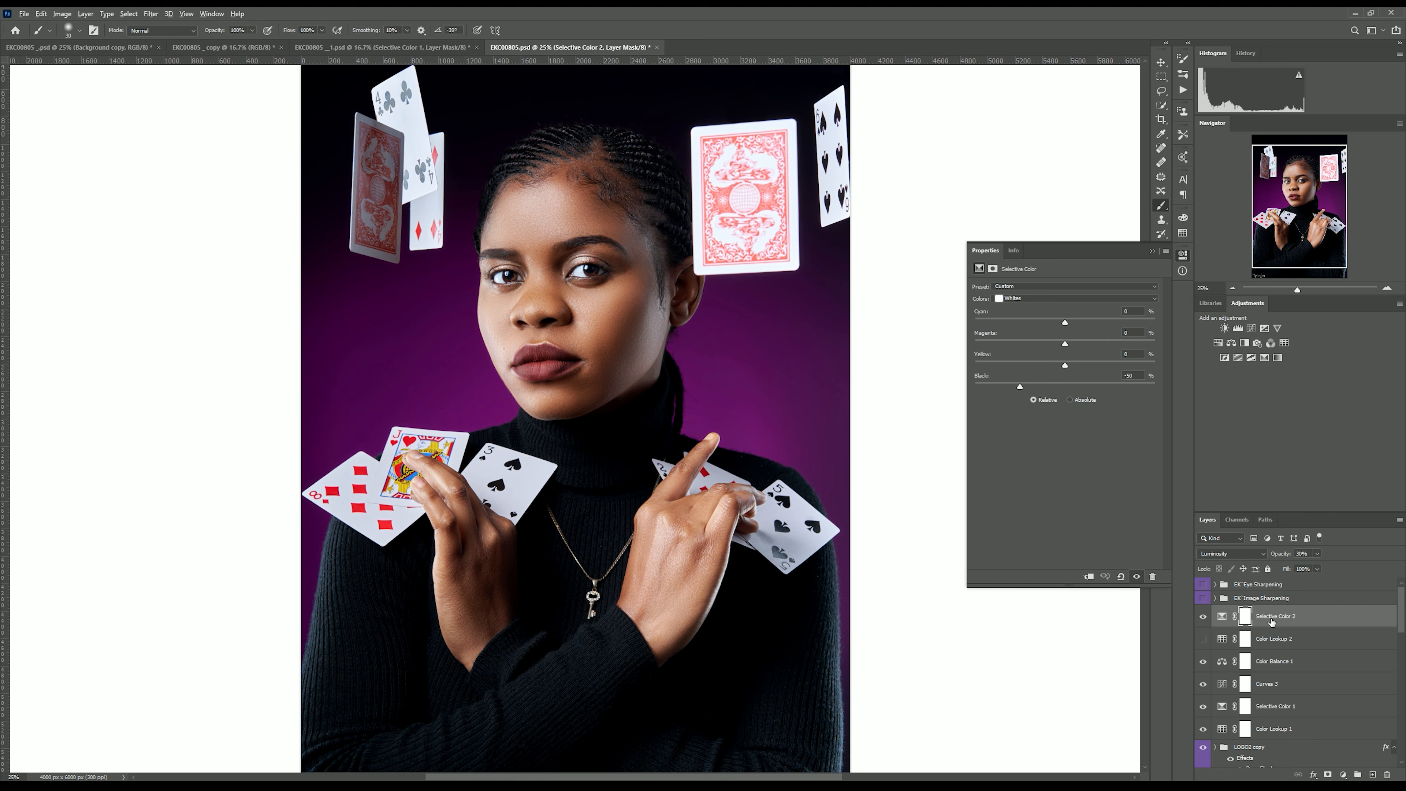
# Stamp all visible layers onto a new merged layer and set its blend mode to Linear Light.
pyautogui.hotkey('ctrl', 'shift', 'alt', 'e')
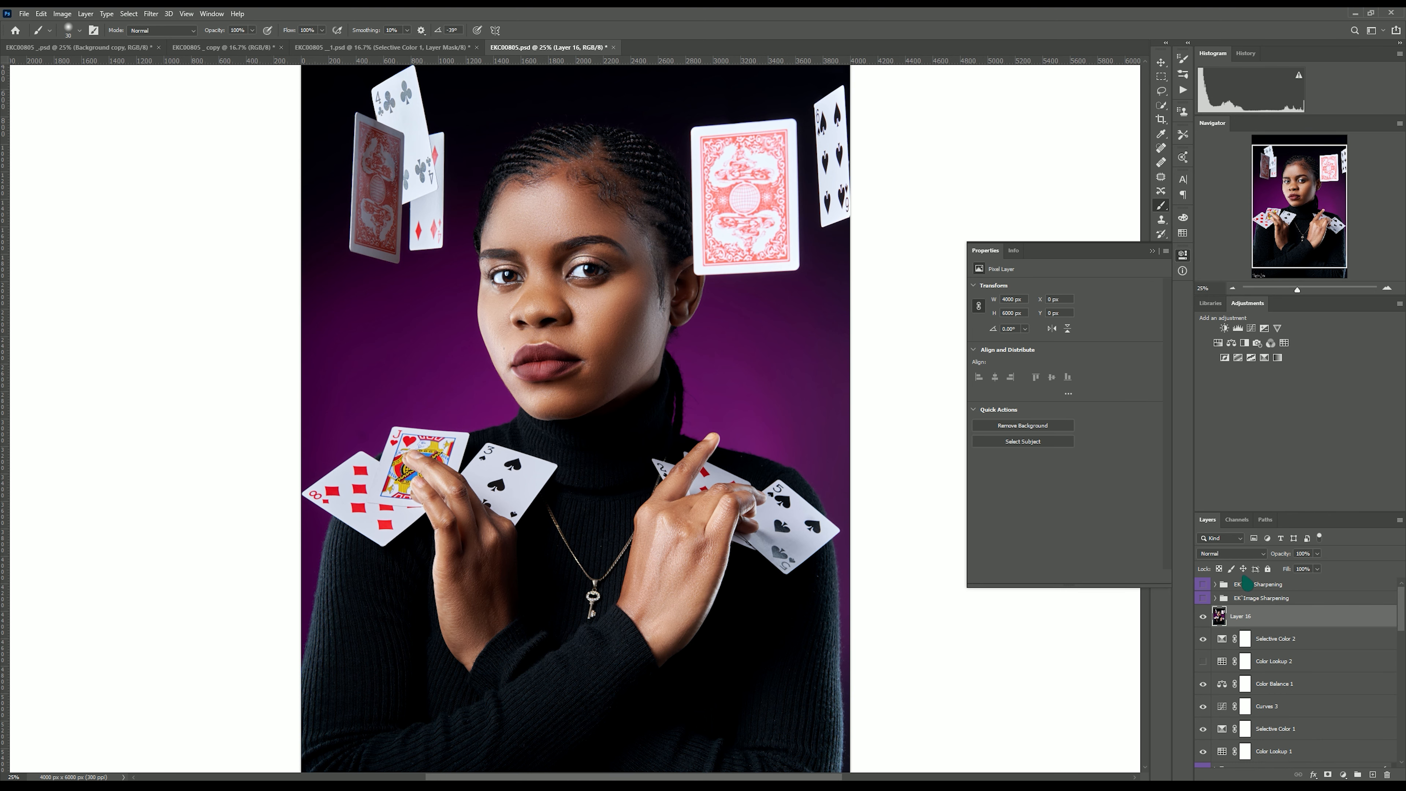
pyautogui.click(1246, 554)
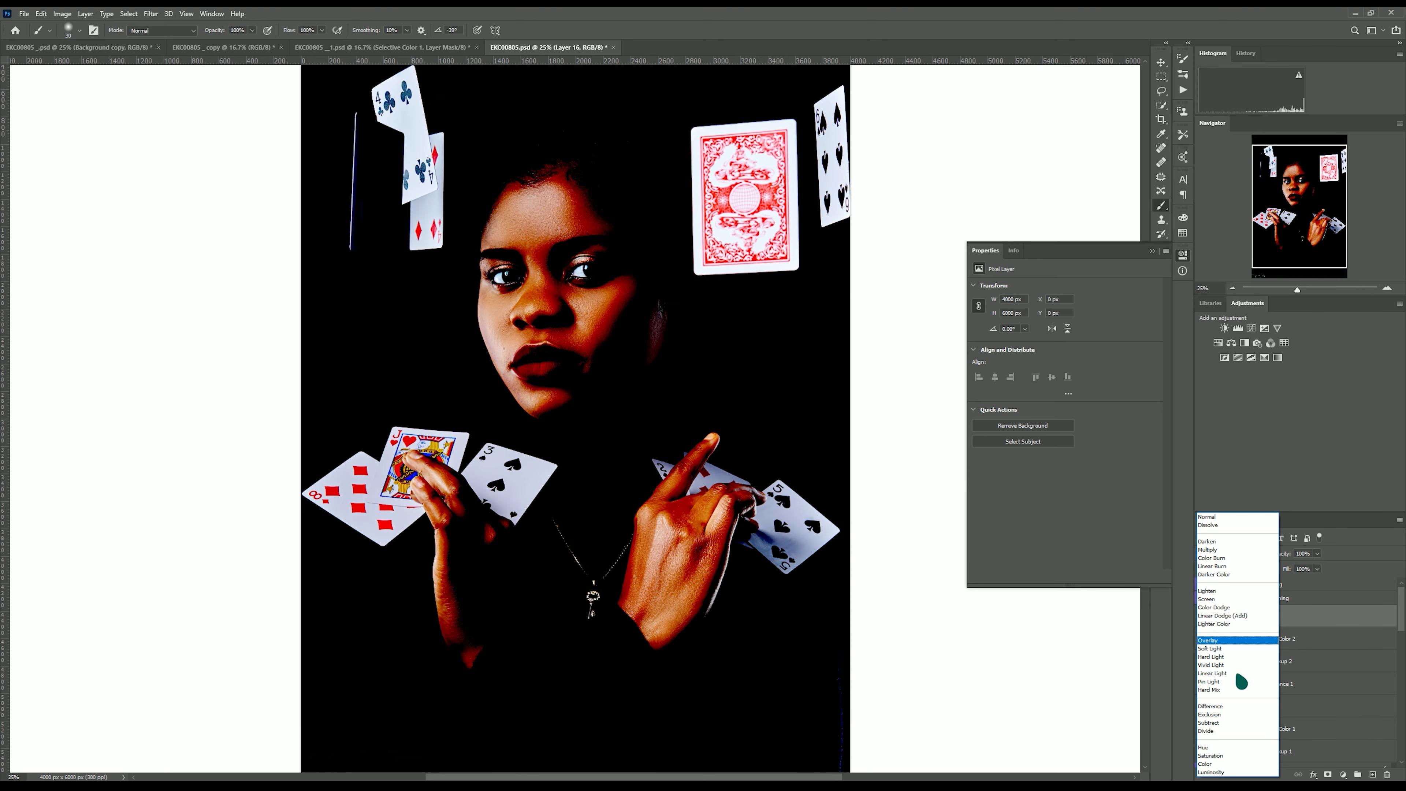
pyautogui.click(1239, 674)
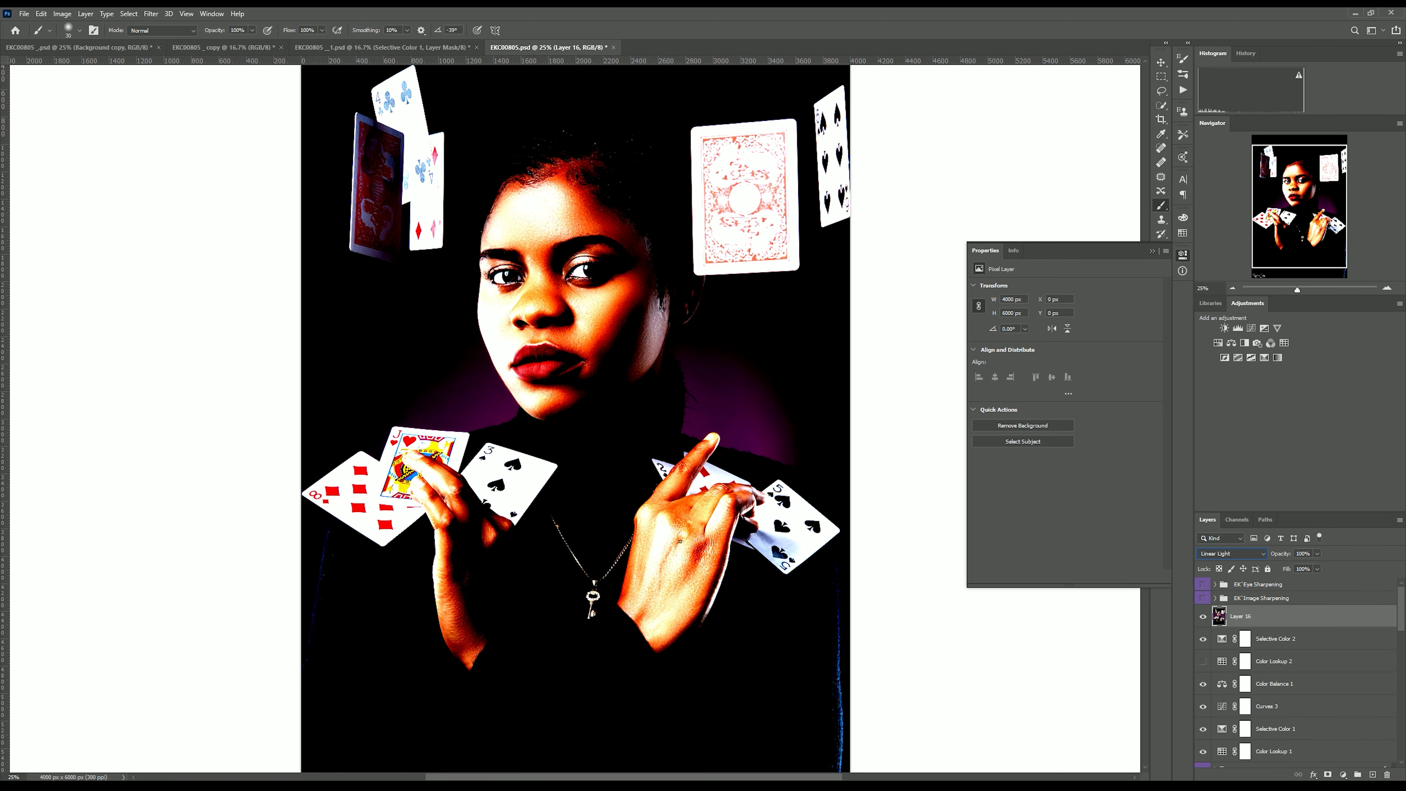
# Apply a High Pass filter to the merged layer with a radius of 0.5 pixels.
pyautogui.click(150, 13)
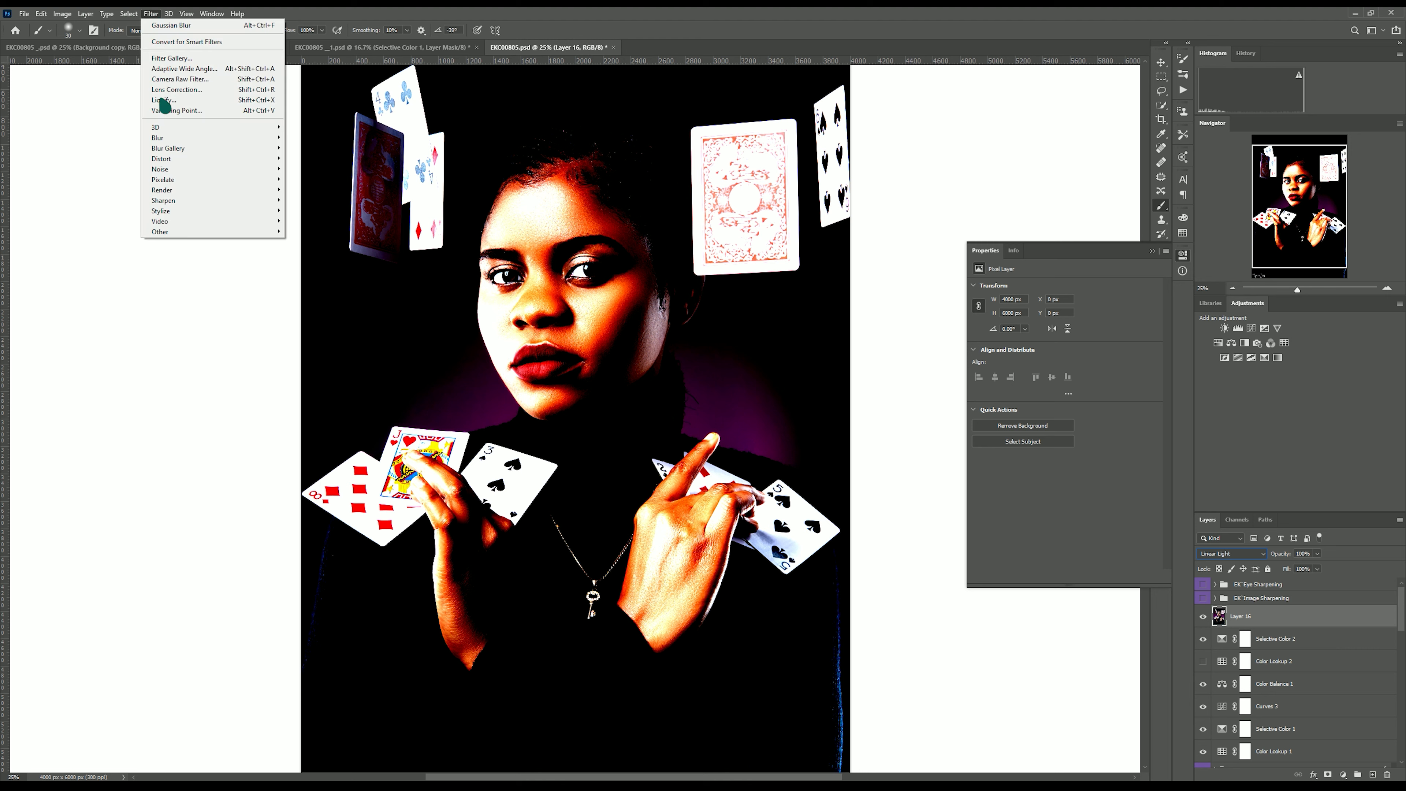
pyautogui.moveTo(173, 239)
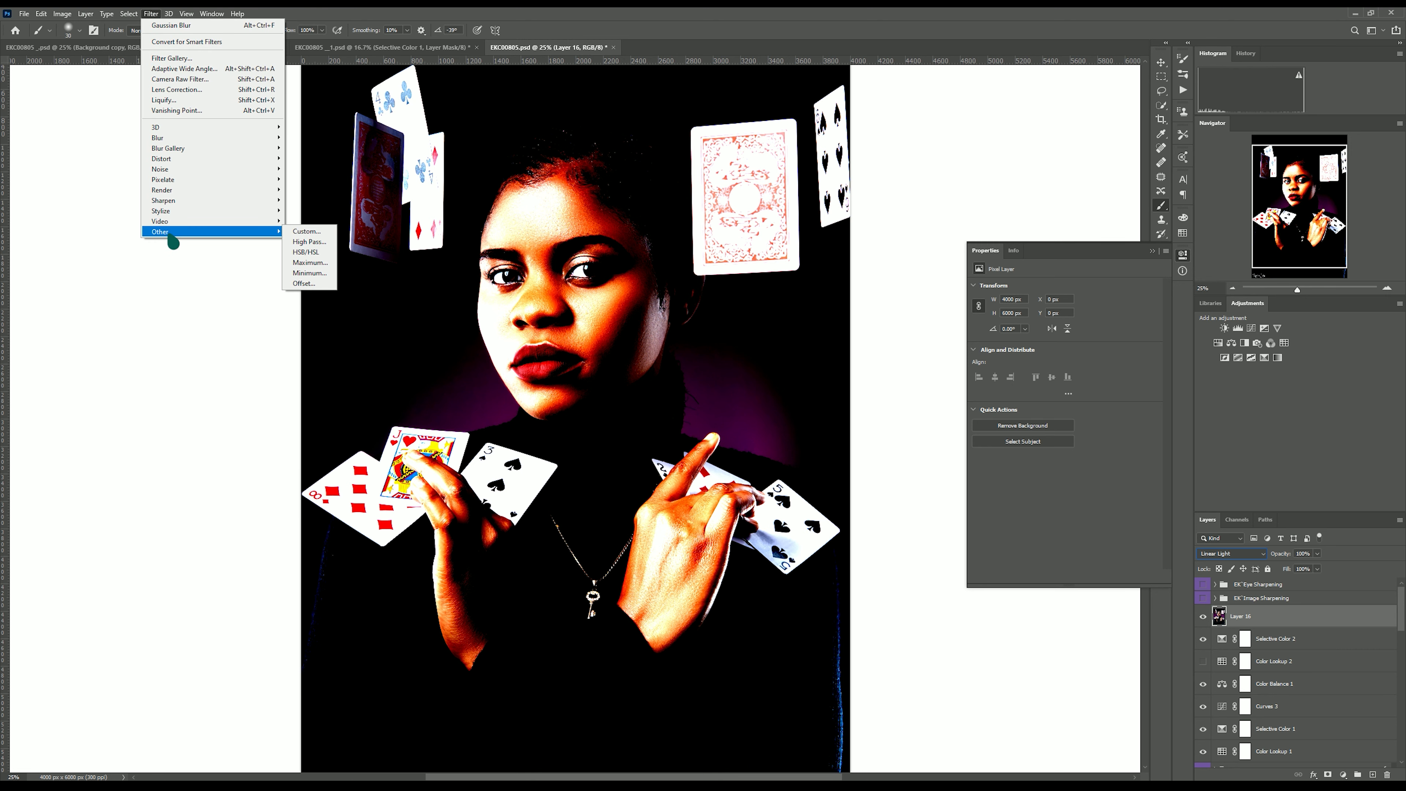
pyautogui.click(309, 242)
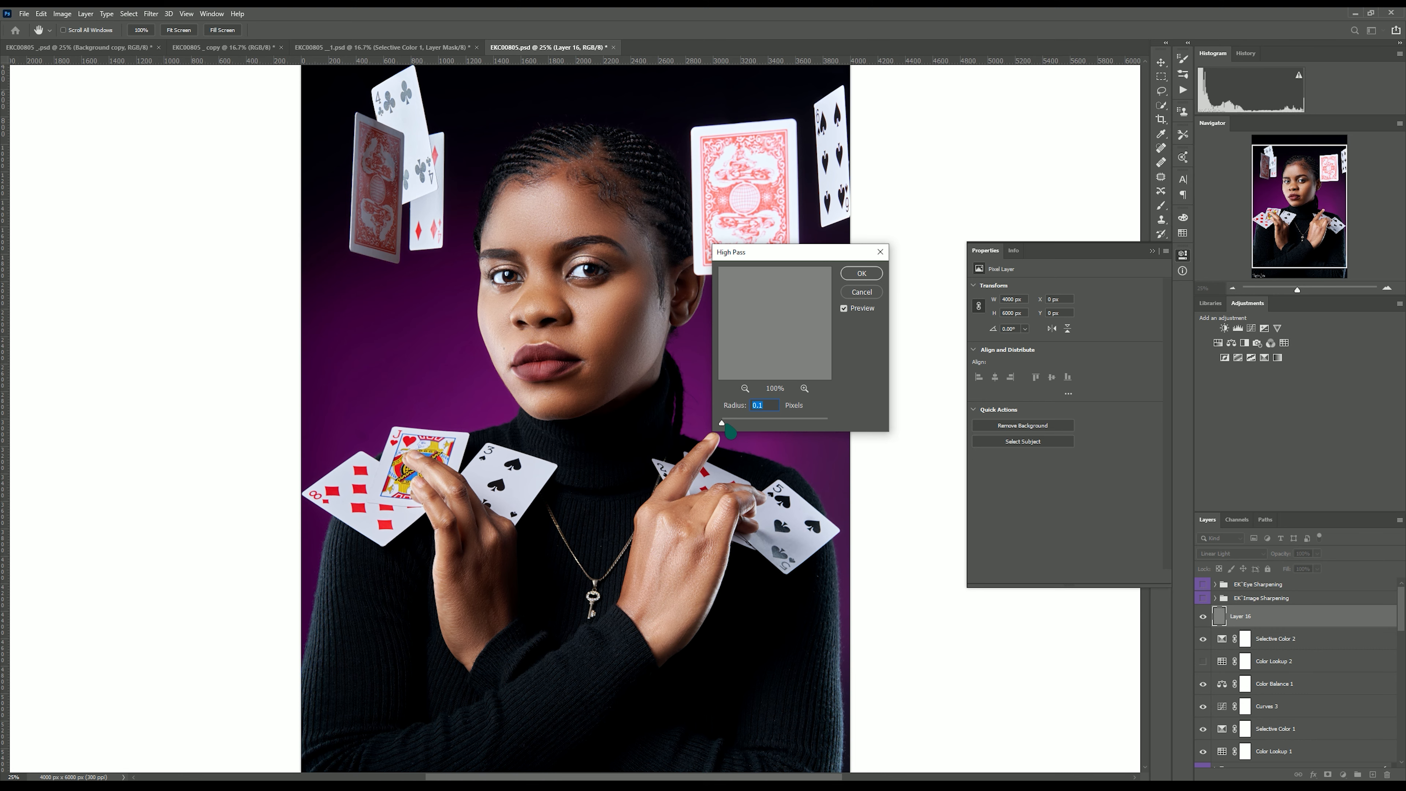
pyautogui.hotkey('ctrl', '+')
pyautogui.hotkey('ctrl', '+')
pyautogui.moveTo(722, 424); pyautogui.dragTo(740, 423)
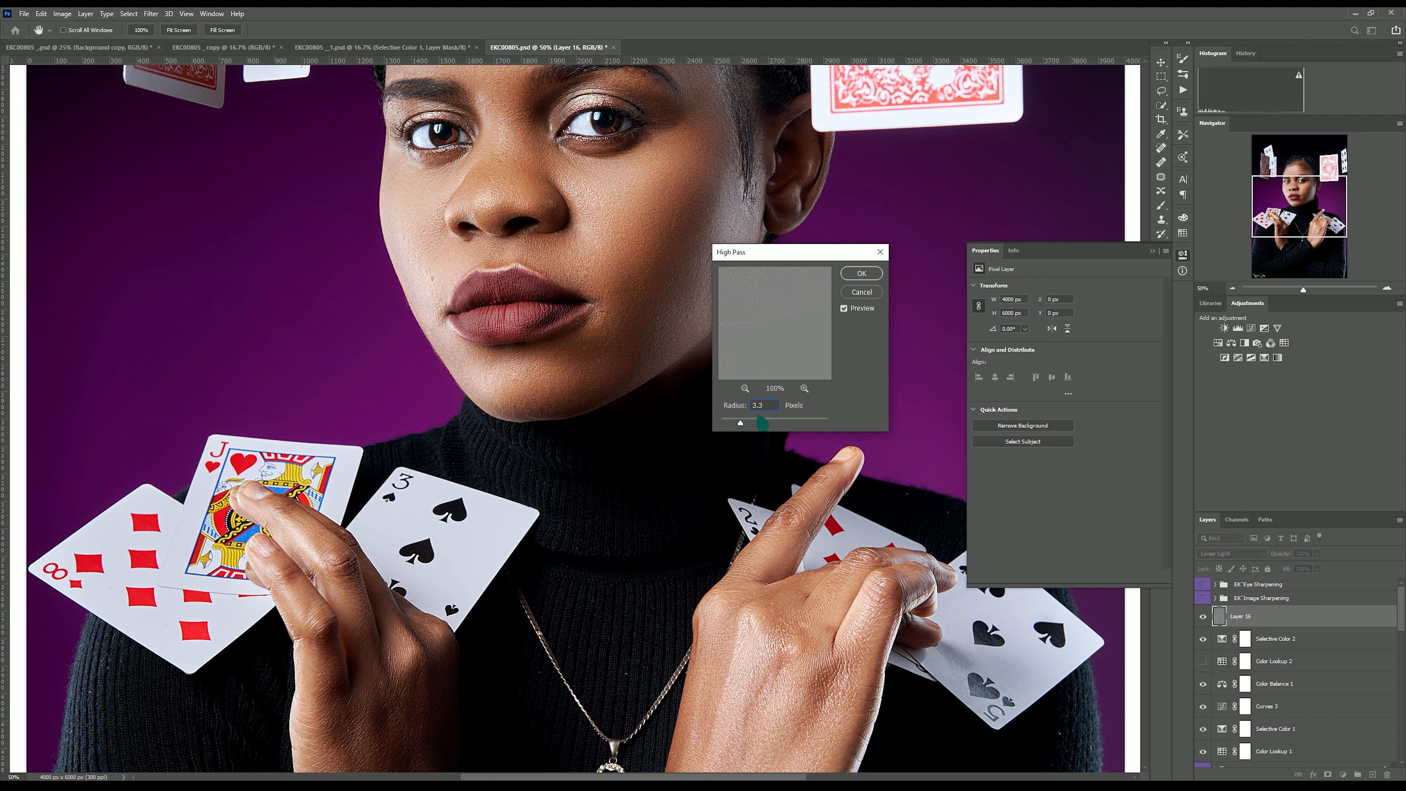
pyautogui.doubleClick(761, 407)
pyautogui.write('.5')
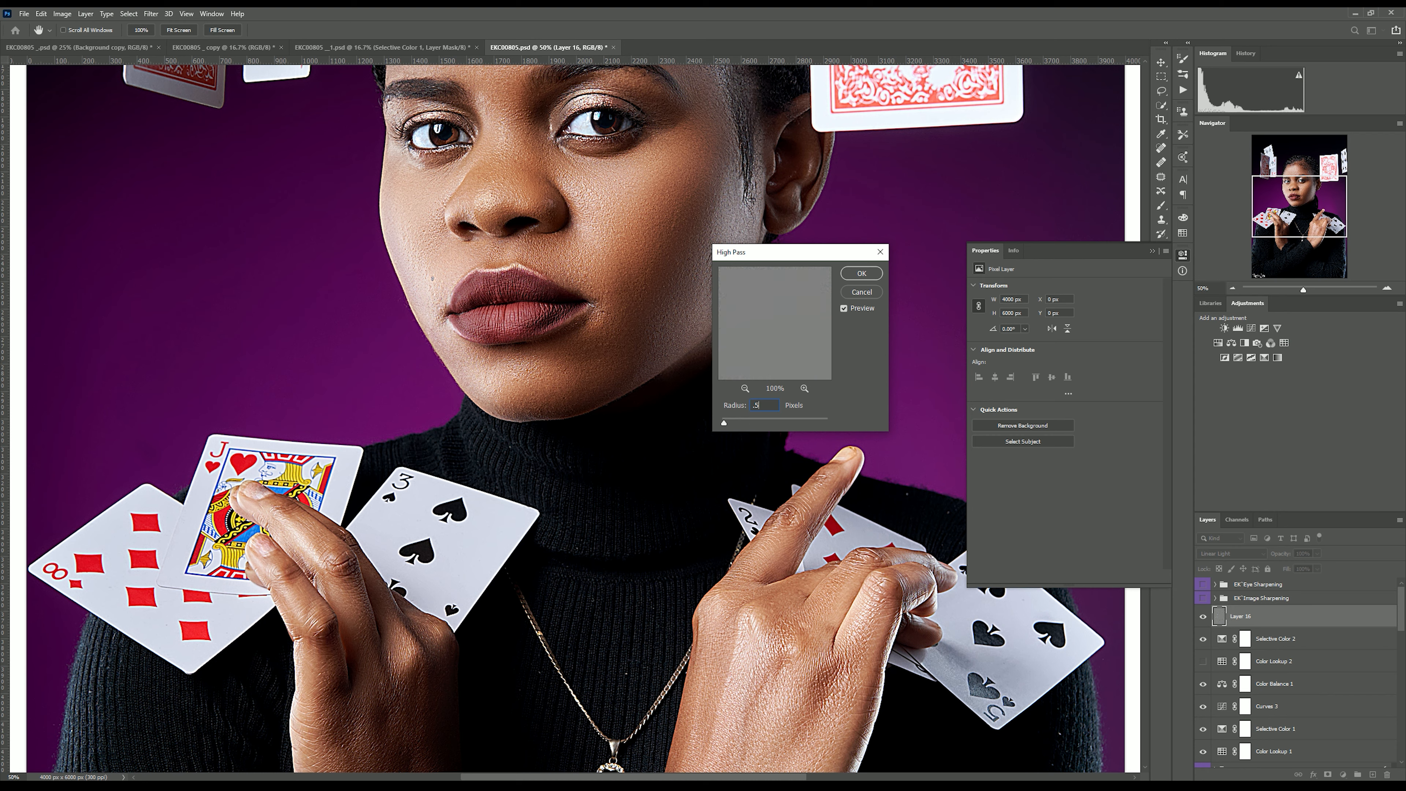
pyautogui.press('Return')
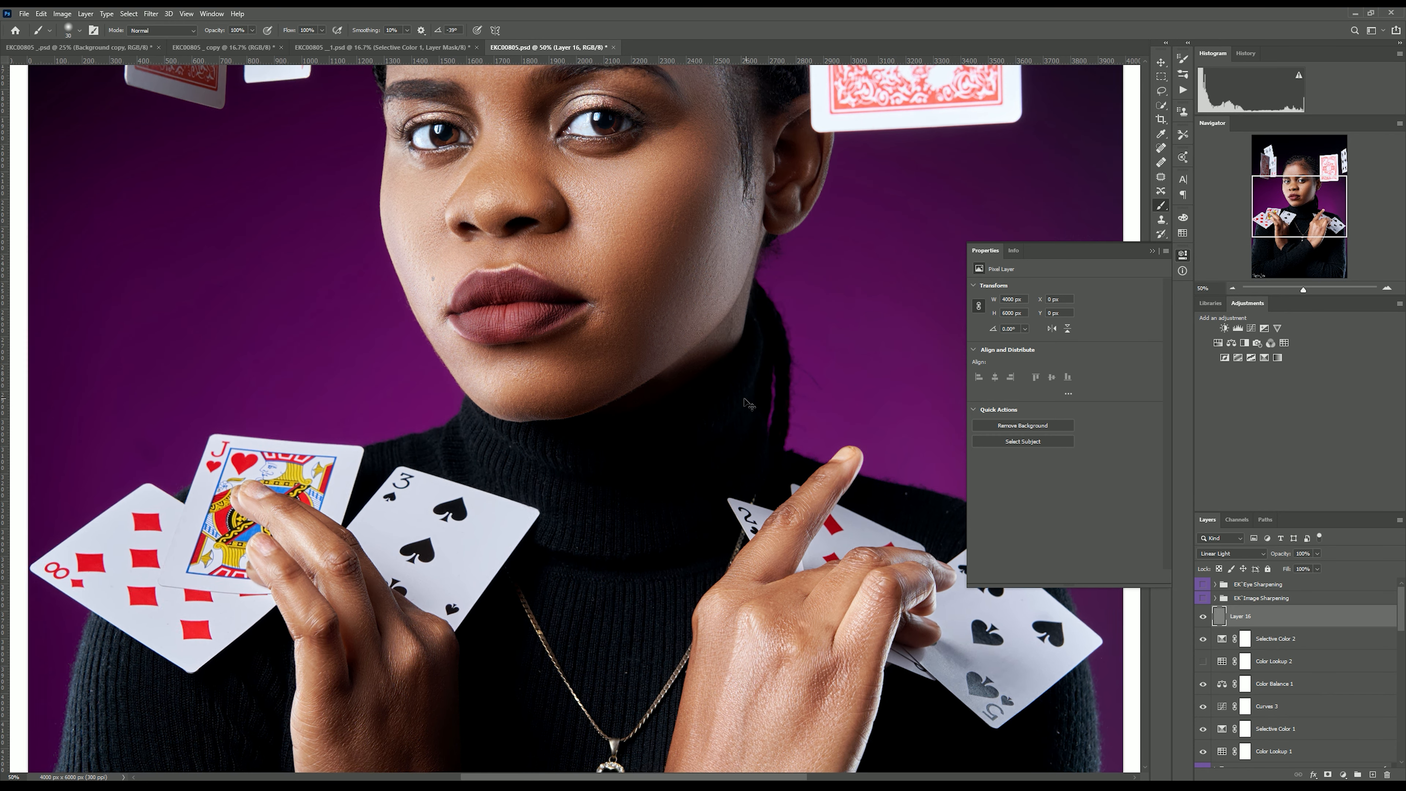
# Toggle the sharpened layer's visibility off and on to compare the image before and after.
pyautogui.scroll(-3, 748, 404)
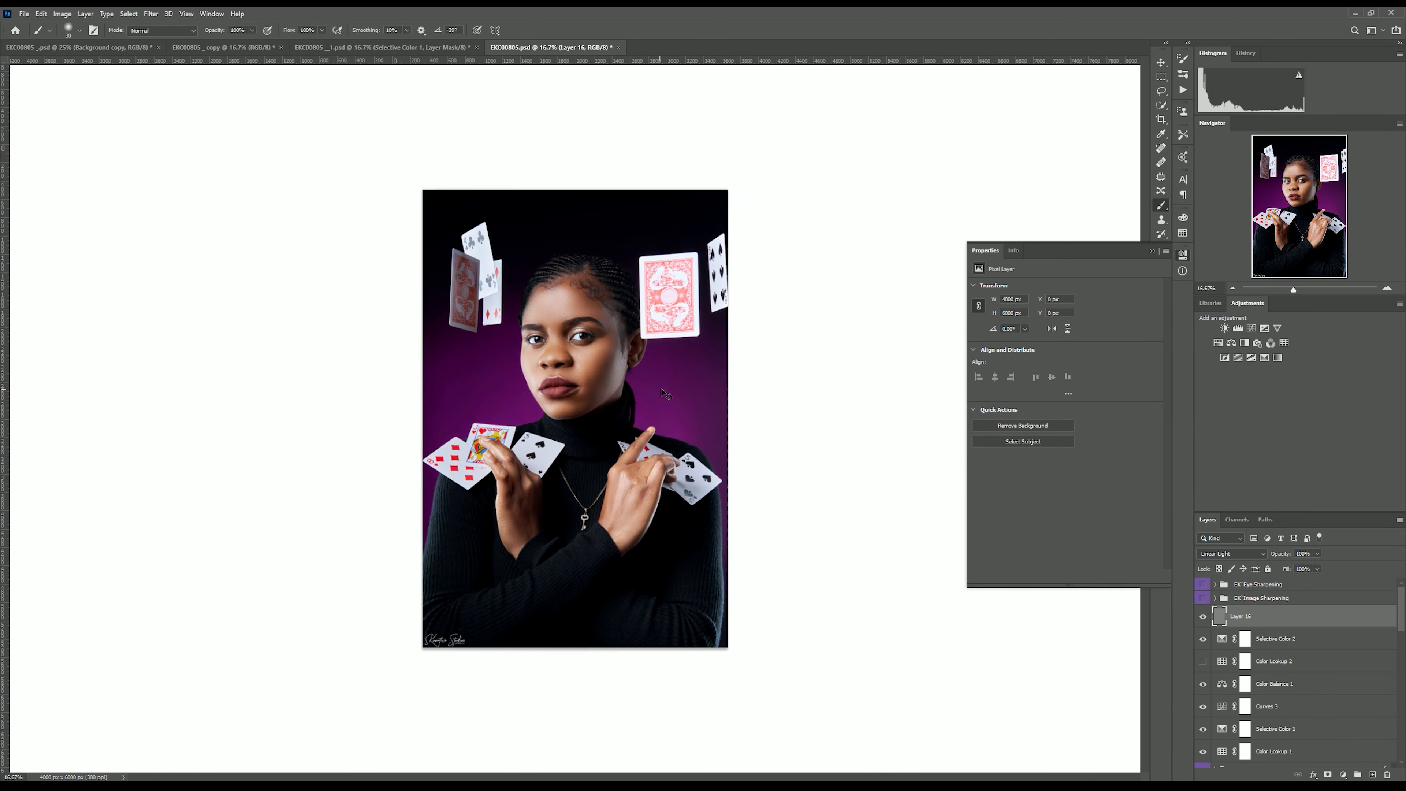
pyautogui.click(1202, 618)
pyautogui.click(1203, 618)
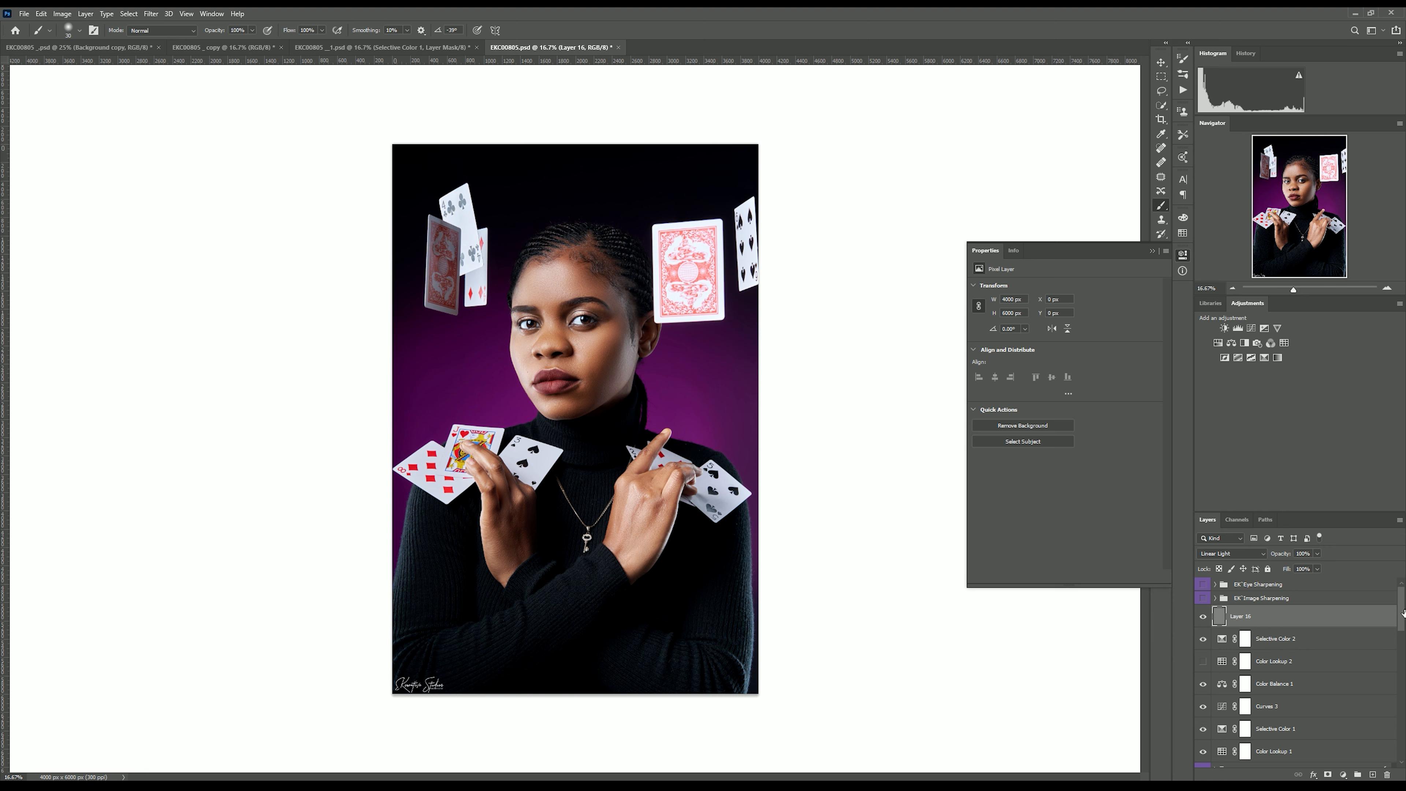
pyautogui.scroll(-2, 1295, 664)
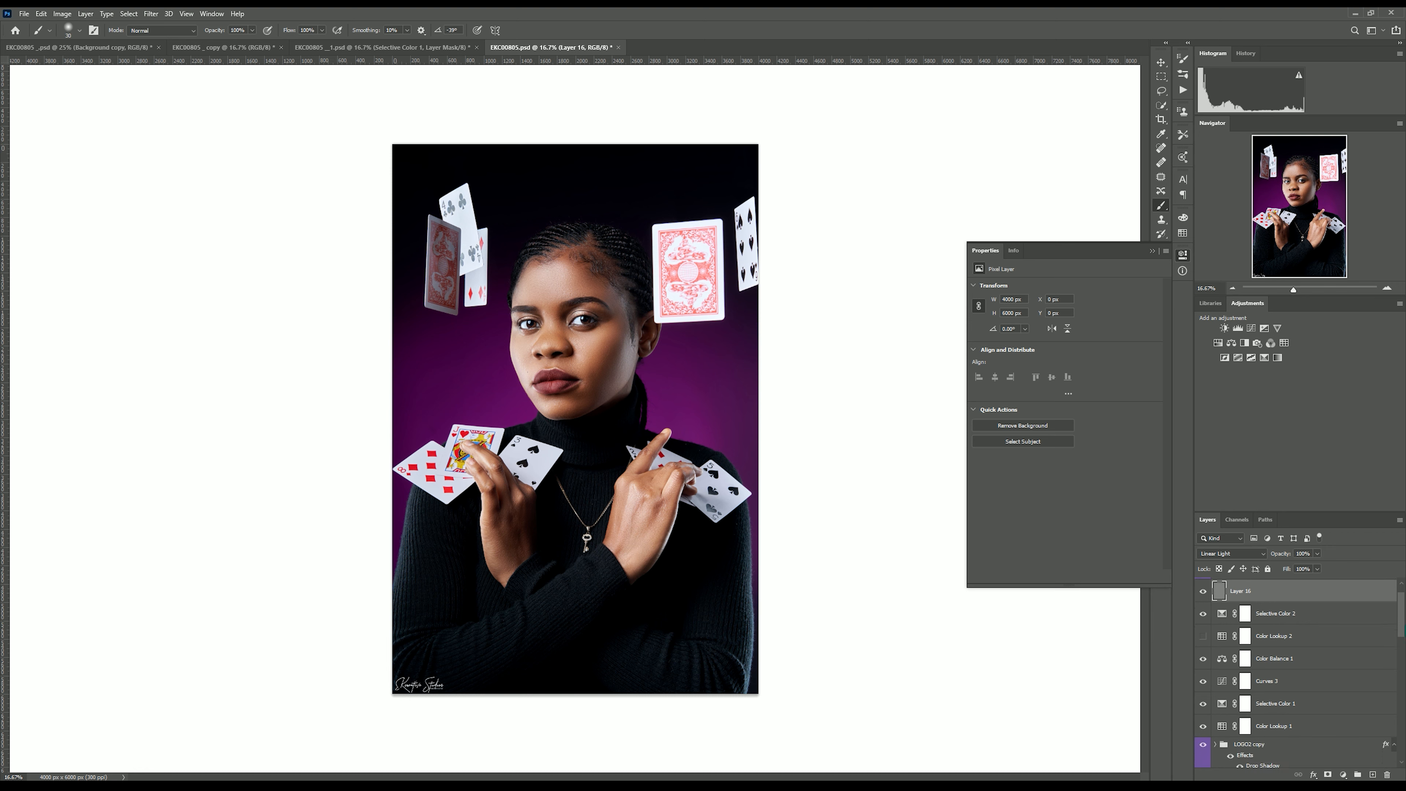